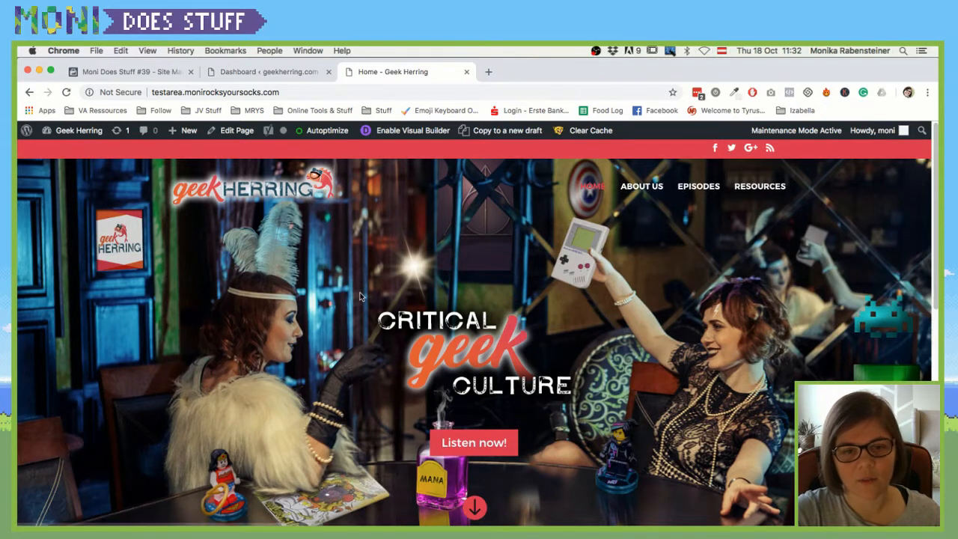
Step: Examine the Geek Herring home page from the hero header down to the blog post previews
{"action": "scroll", "coordinate": [488, 331], "scroll_direction": "down", "scroll_amount": 2}
{"action": "scroll", "coordinate": [488, 331], "scroll_direction": "down", "scroll_amount": 1}
{"action": "scroll", "coordinate": [334, 324], "scroll_direction": "down", "scroll_amount": 2}
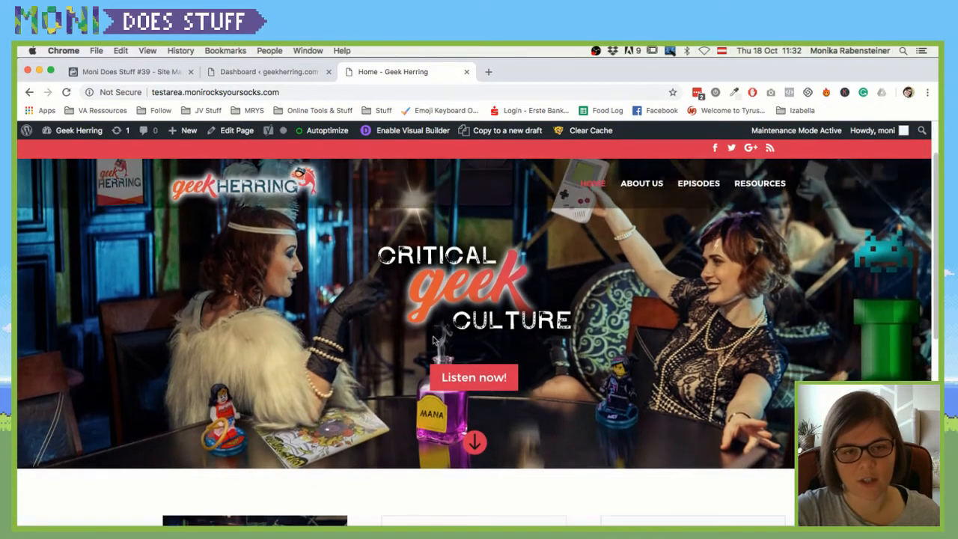
{"action": "scroll", "coordinate": [434, 340], "scroll_direction": "up", "scroll_amount": 4}
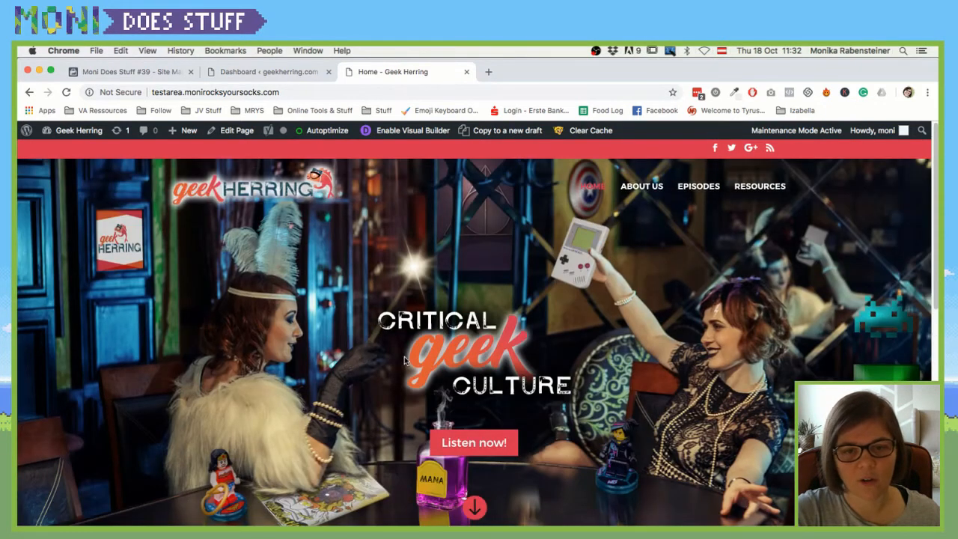
{"action": "scroll", "coordinate": [410, 360], "scroll_direction": "down", "scroll_amount": 1}
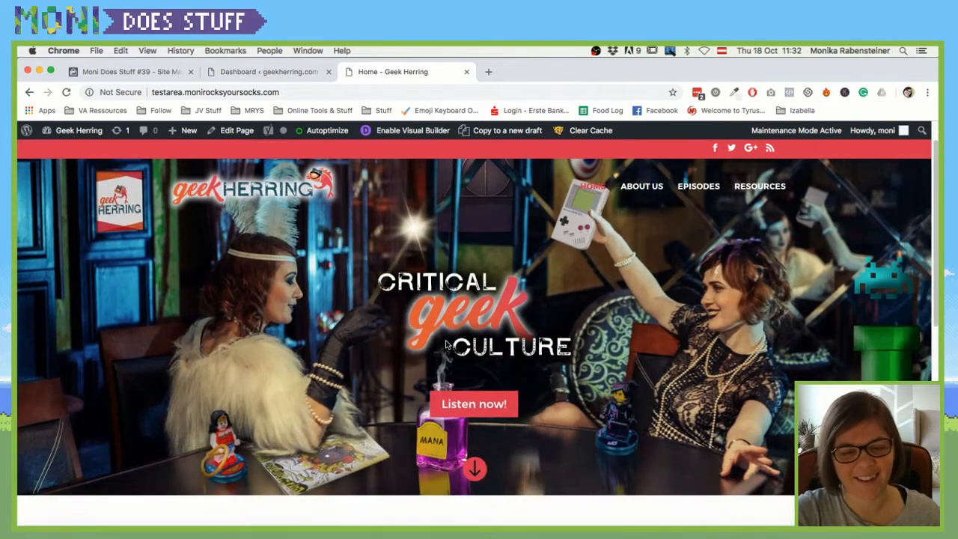
{"action": "scroll", "coordinate": [445, 339], "scroll_direction": "up", "scroll_amount": 1}
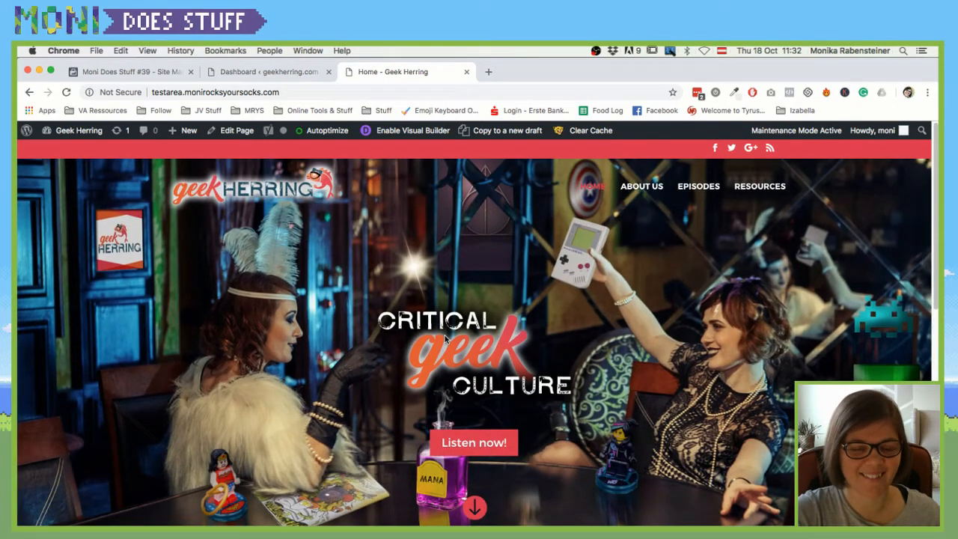
{"action": "scroll", "coordinate": [446, 340], "scroll_direction": "down", "scroll_amount": 5}
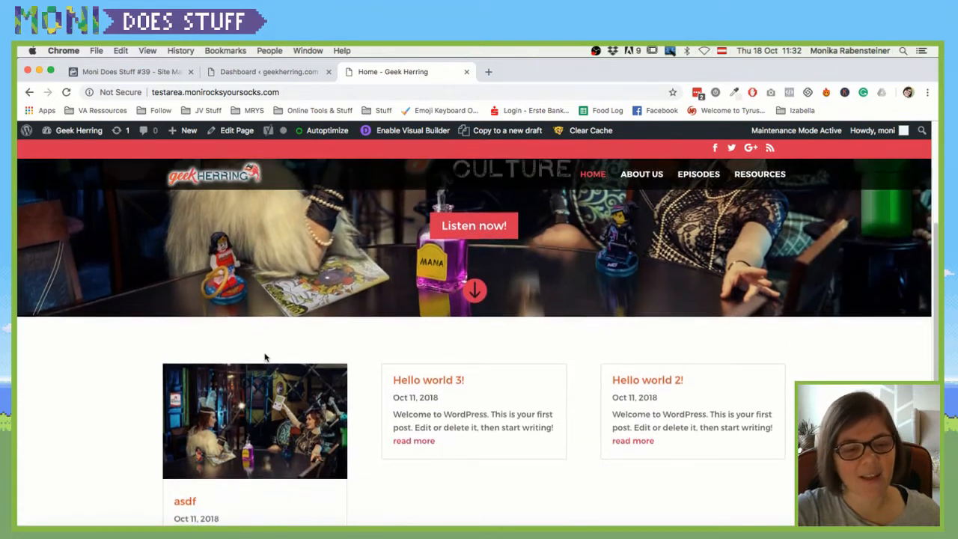
{"action": "scroll", "coordinate": [265, 357], "scroll_direction": "down", "scroll_amount": 4}
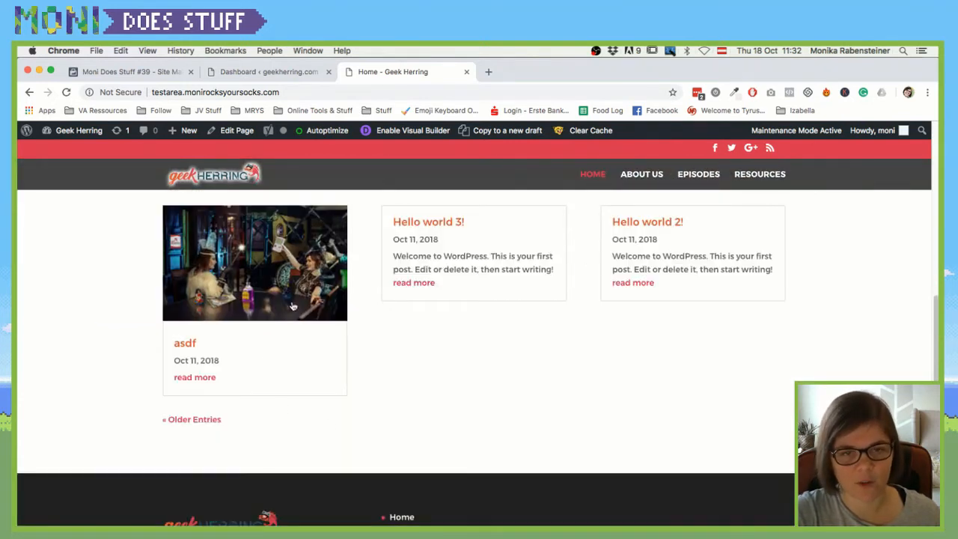
{"action": "scroll", "coordinate": [208, 371], "scroll_direction": "up", "scroll_amount": 1}
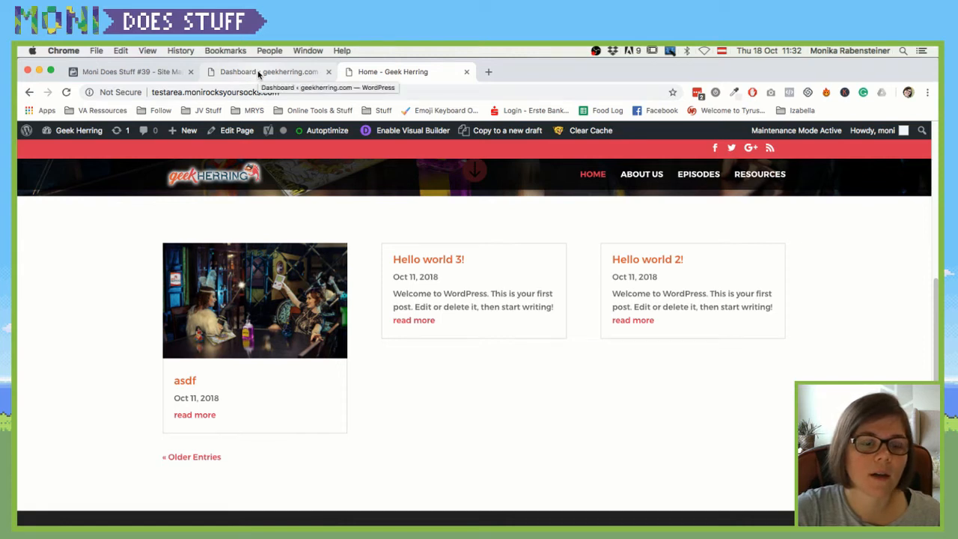
Step: Check the home page wireframe in the Site Mapping video on Facebook at 17:01, and return to the Geek Herring test site
{"action": "left_click", "coordinate": [128, 72]}
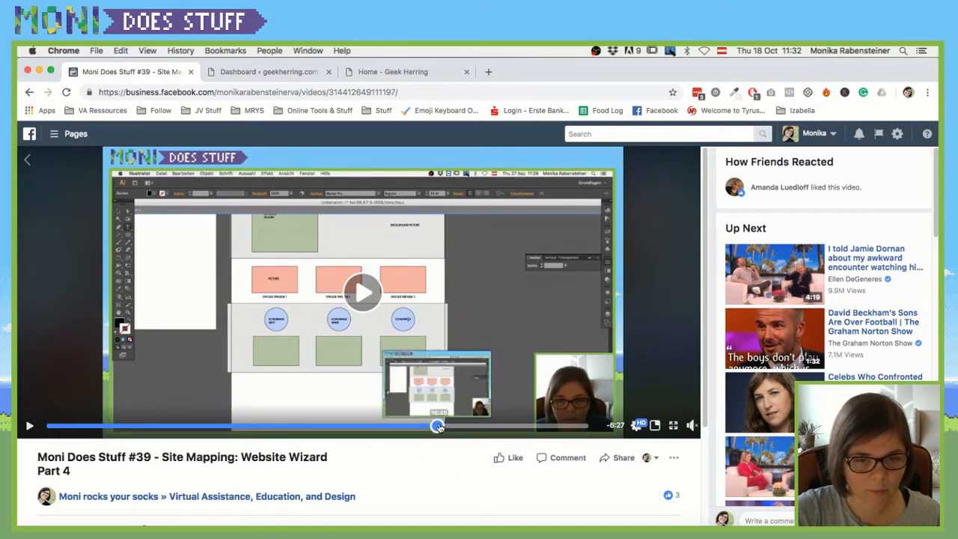
{"action": "left_click", "coordinate": [445, 426]}
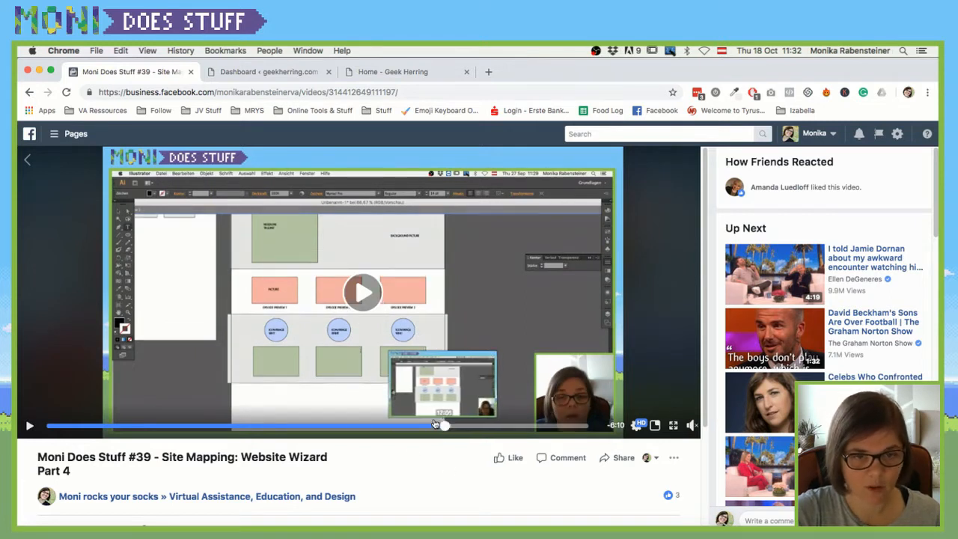
{"action": "left_click", "coordinate": [366, 76]}
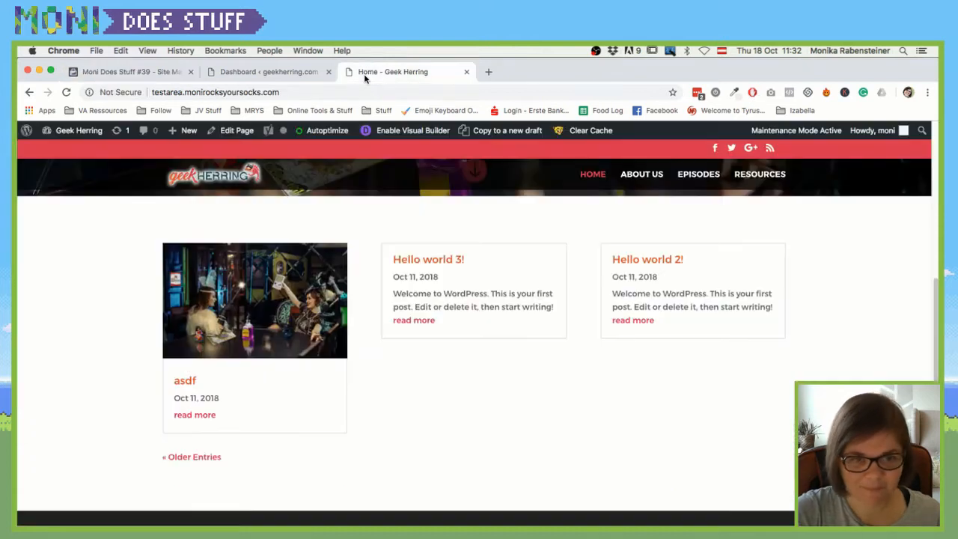
{"action": "left_click", "coordinate": [260, 73]}
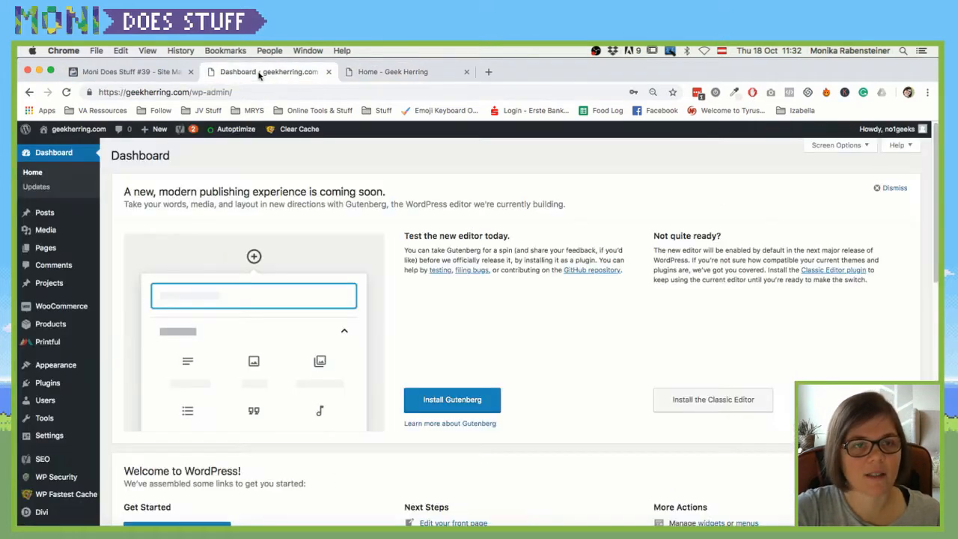
{"action": "mouse_move", "coordinate": [50, 231]}
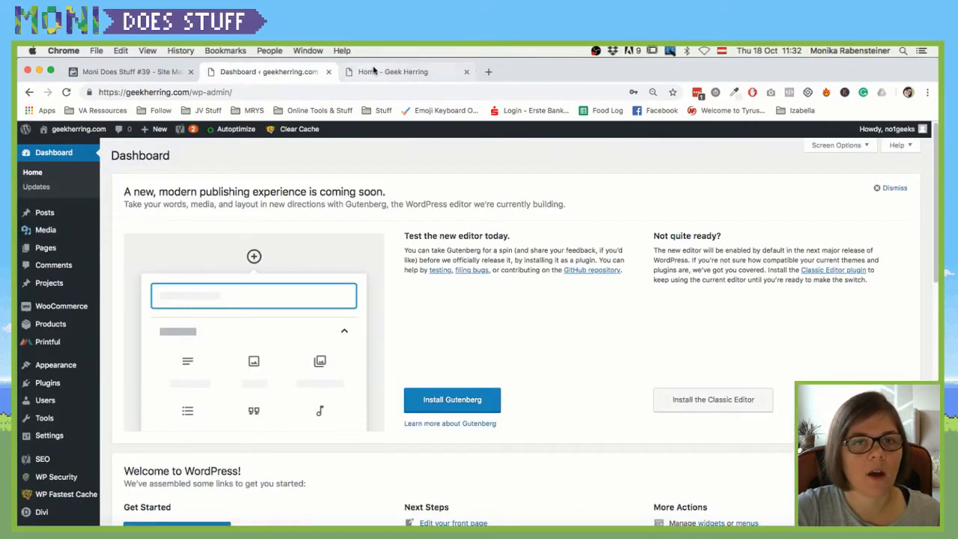
{"action": "left_click", "coordinate": [393, 72]}
Step: Open the Home front page for editing from the pages list in the test site's WordPress dashboard
{"action": "mouse_move", "coordinate": [78, 133]}
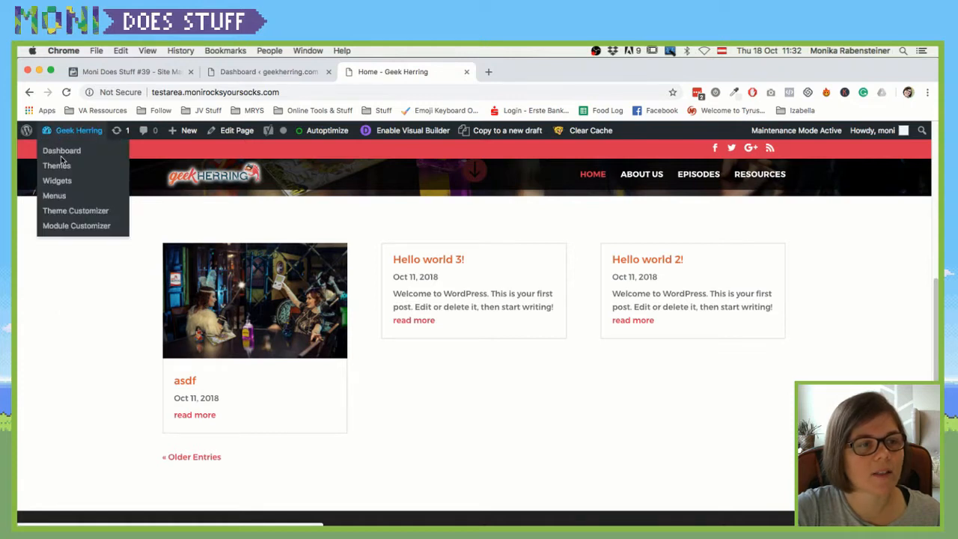
{"action": "left_click", "coordinate": [64, 152]}
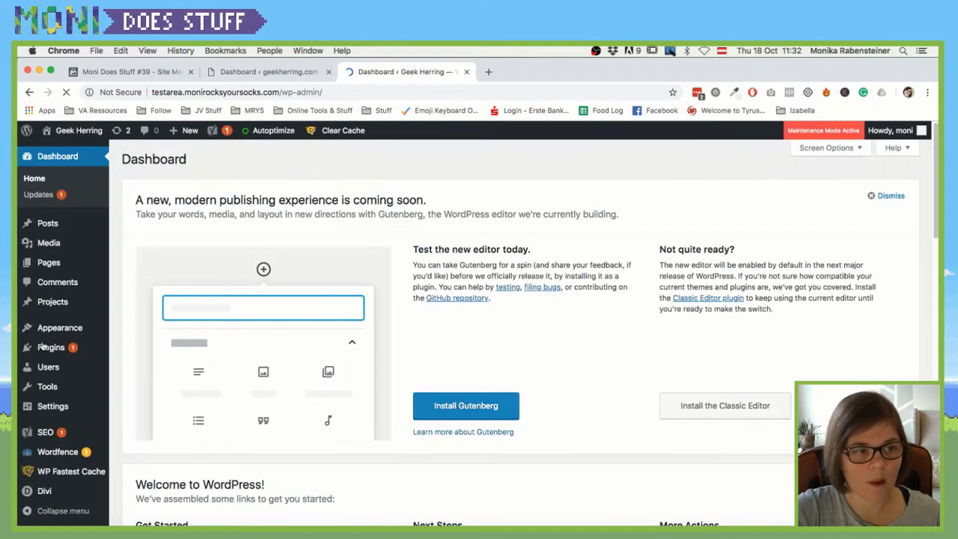
{"action": "left_click", "coordinate": [59, 268]}
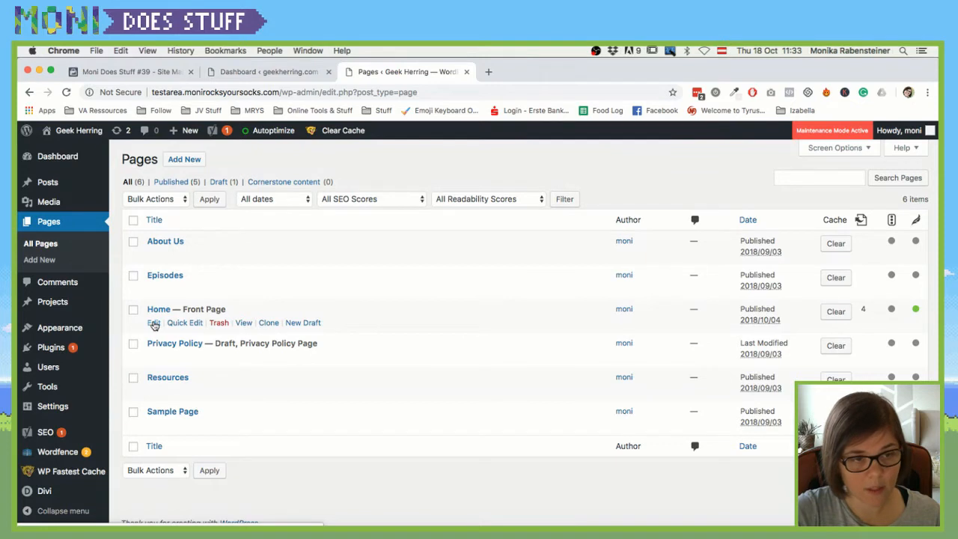
{"action": "left_click", "coordinate": [154, 324]}
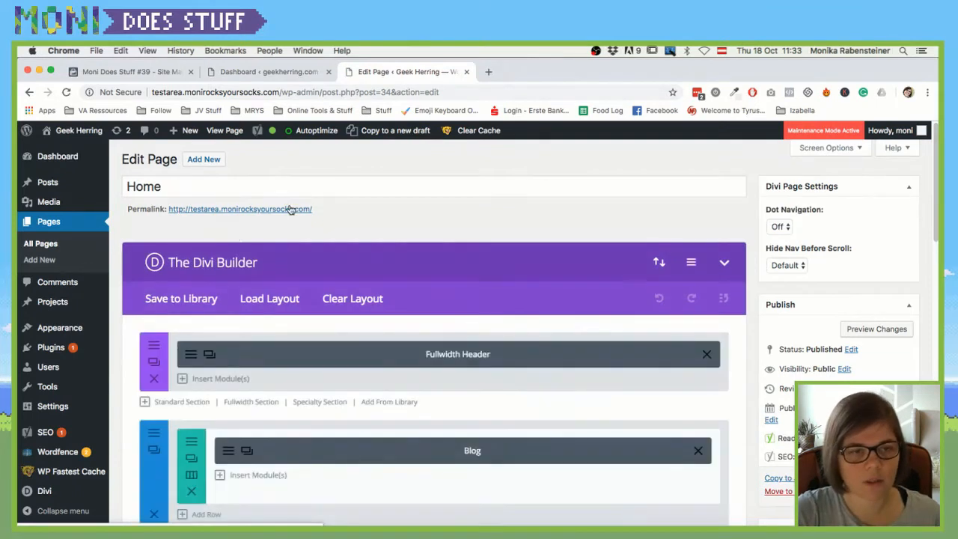
Step: Launch the Visual Builder on the Home page and choose to start building without the tour
{"action": "scroll", "coordinate": [458, 295], "scroll_direction": "down", "scroll_amount": 1}
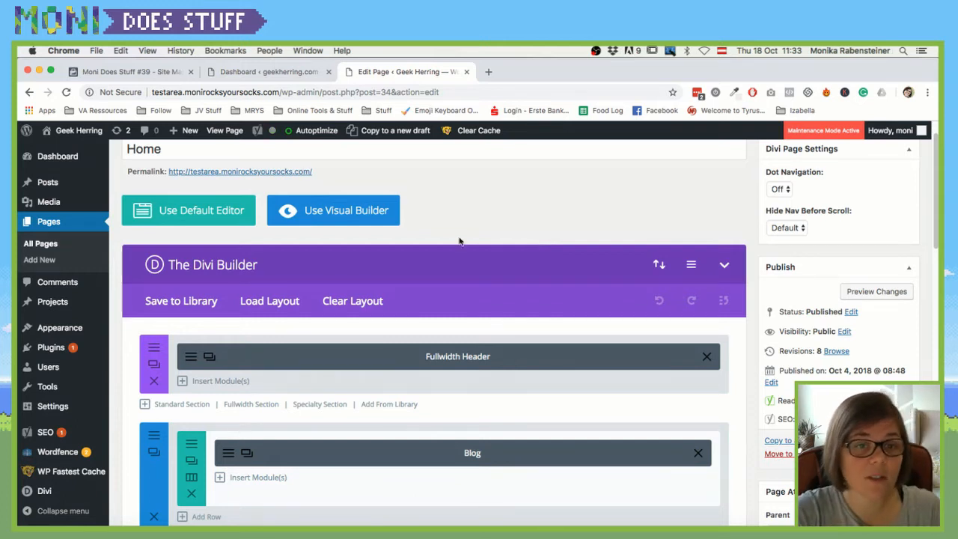
{"action": "scroll", "coordinate": [354, 219], "scroll_direction": "down", "scroll_amount": 1}
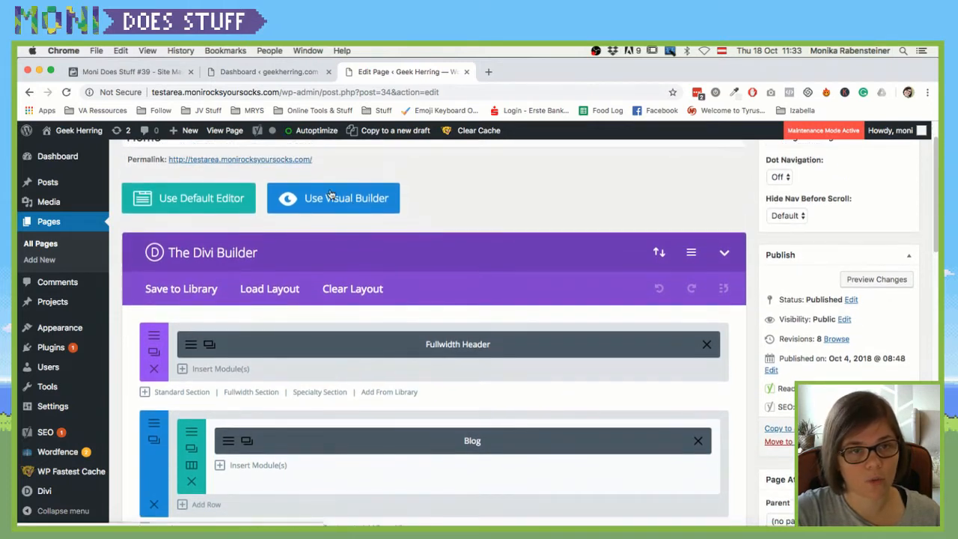
{"action": "left_click", "coordinate": [330, 196]}
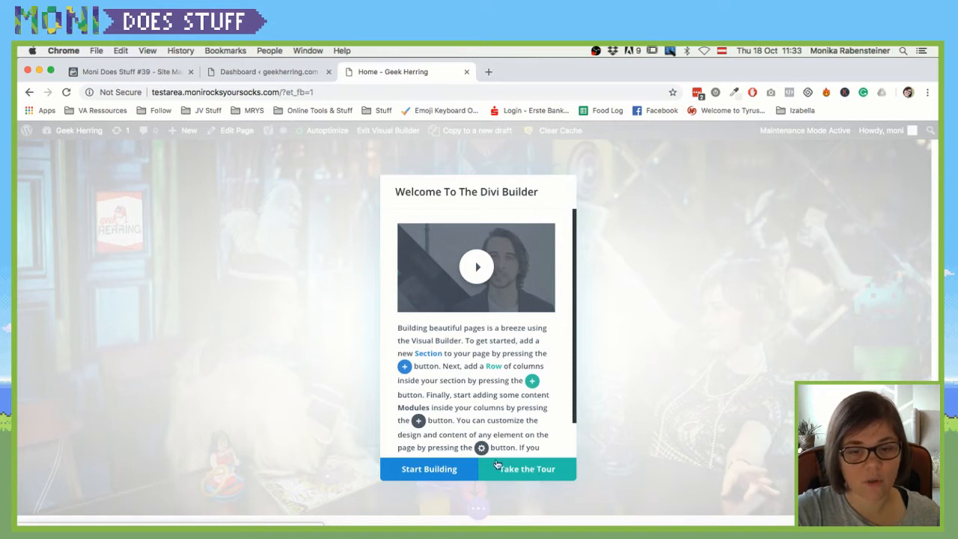
{"action": "left_click", "coordinate": [405, 470]}
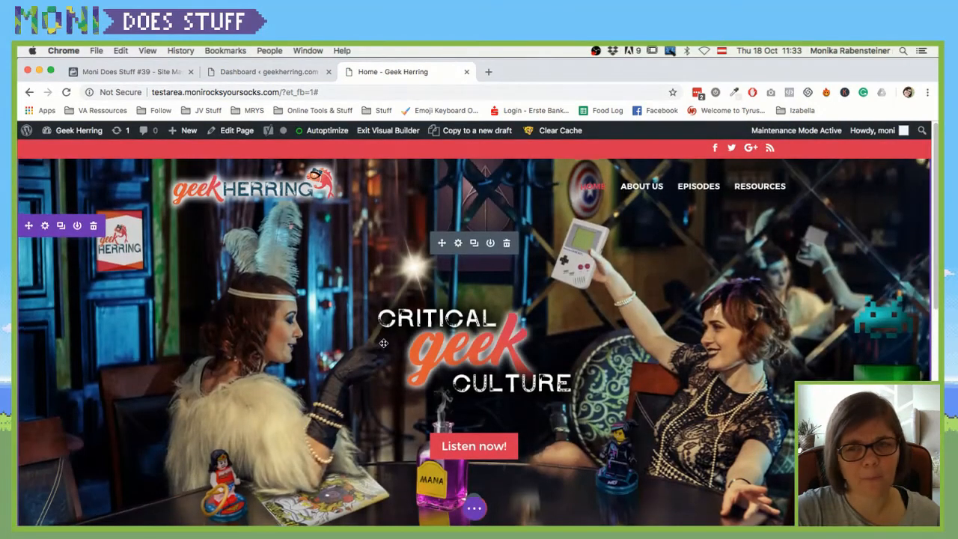
Step: Examine the Home page's header and blog sections in the Visual Builder at full size and in the zoomed-out view
{"action": "scroll", "coordinate": [383, 343], "scroll_direction": "down", "scroll_amount": 3}
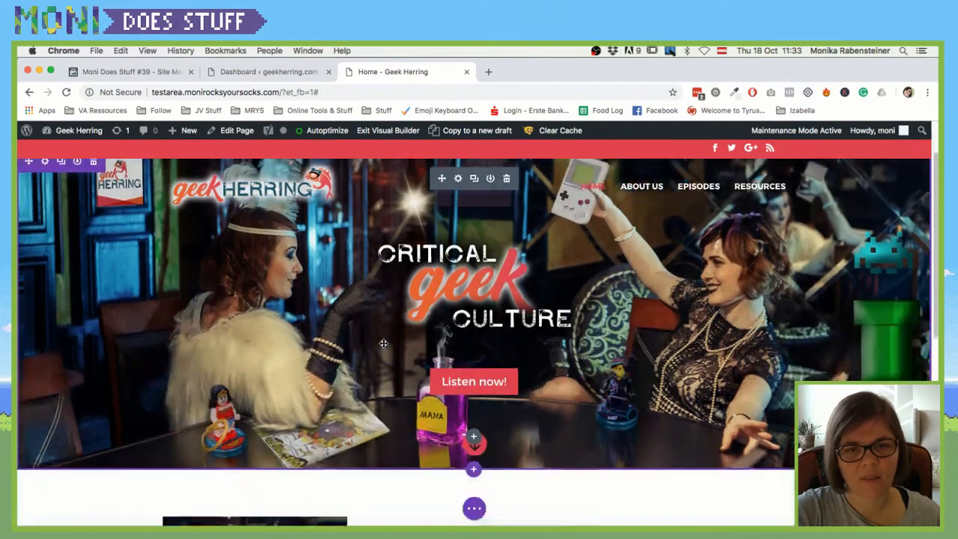
{"action": "scroll", "coordinate": [464, 365], "scroll_direction": "up", "scroll_amount": 3}
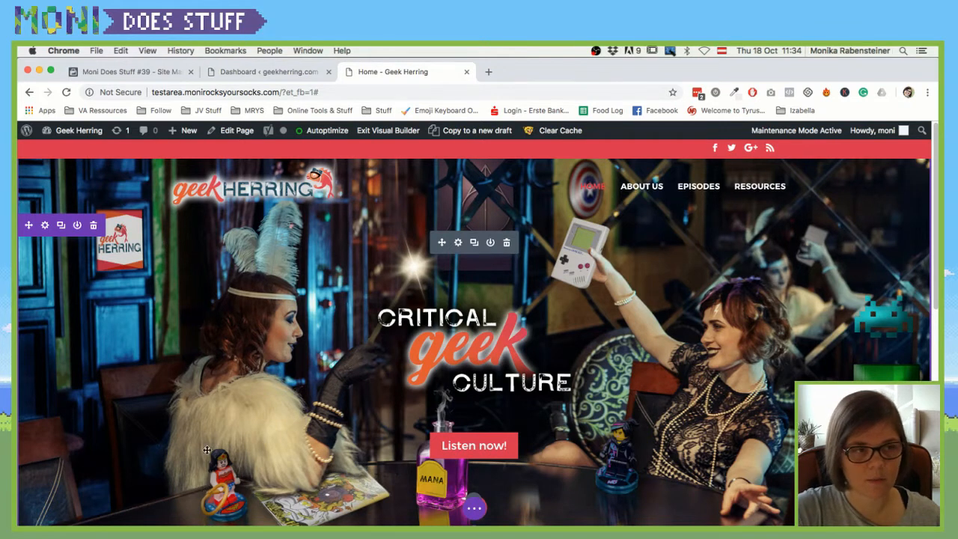
{"action": "scroll", "coordinate": [205, 492], "scroll_direction": "down", "scroll_amount": 3}
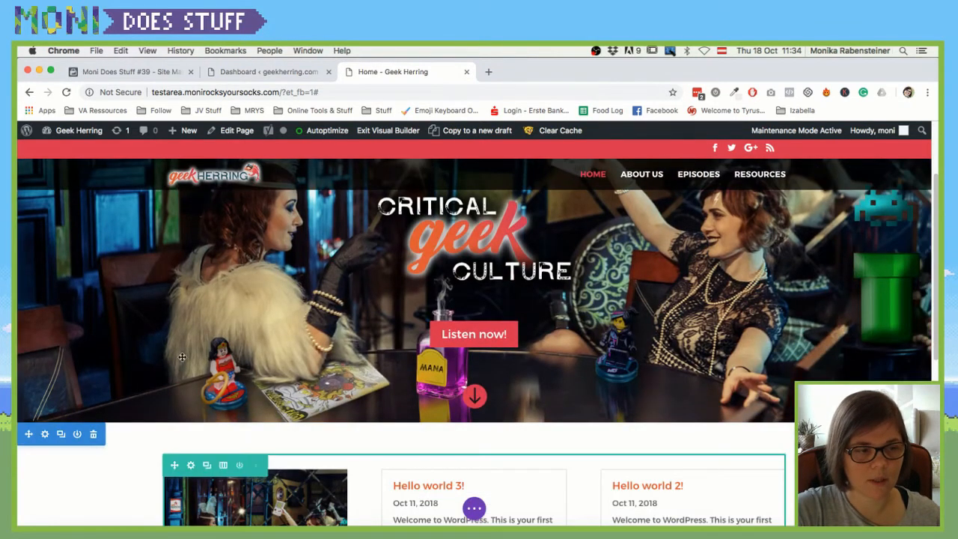
{"action": "scroll", "coordinate": [166, 476], "scroll_direction": "up", "scroll_amount": 3}
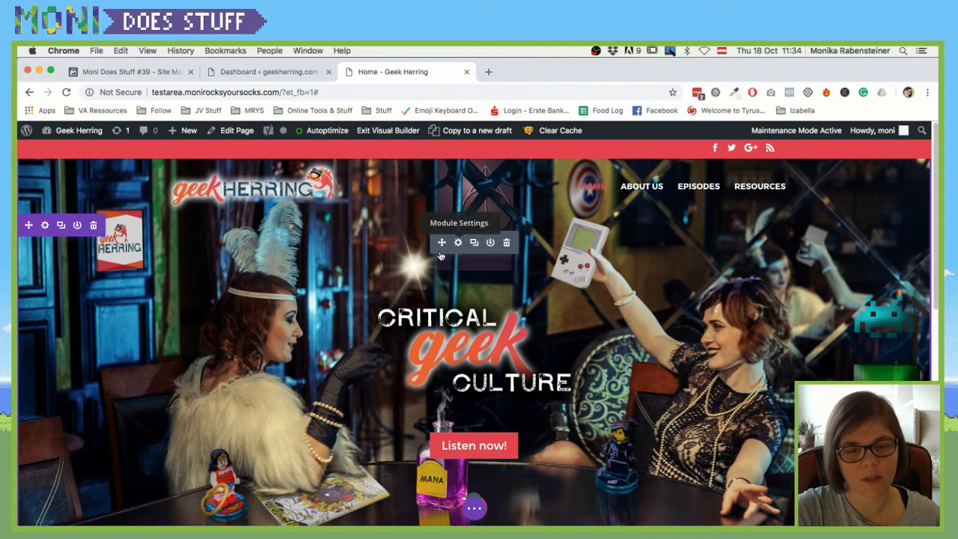
{"action": "scroll", "coordinate": [461, 246], "scroll_direction": "down", "scroll_amount": 5}
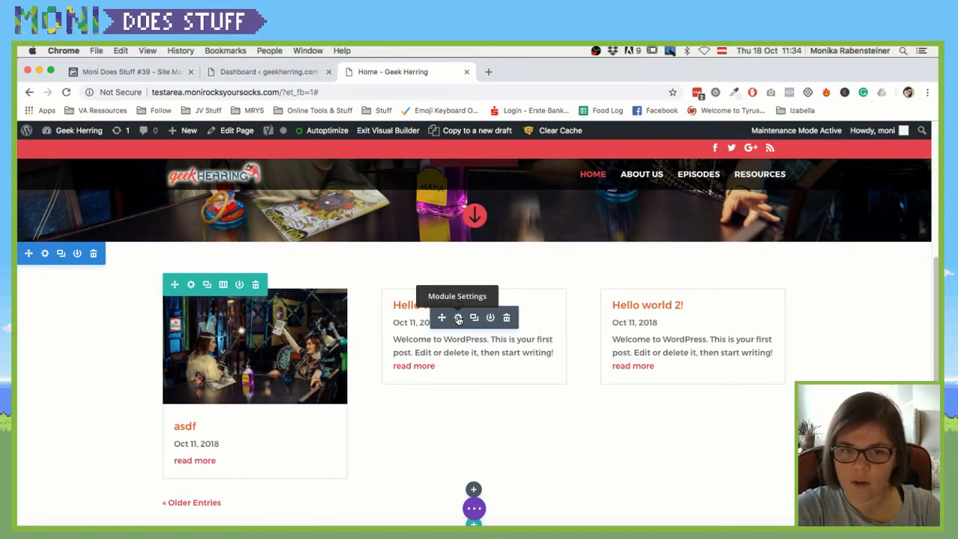
{"action": "key", "text": "super+minus"}
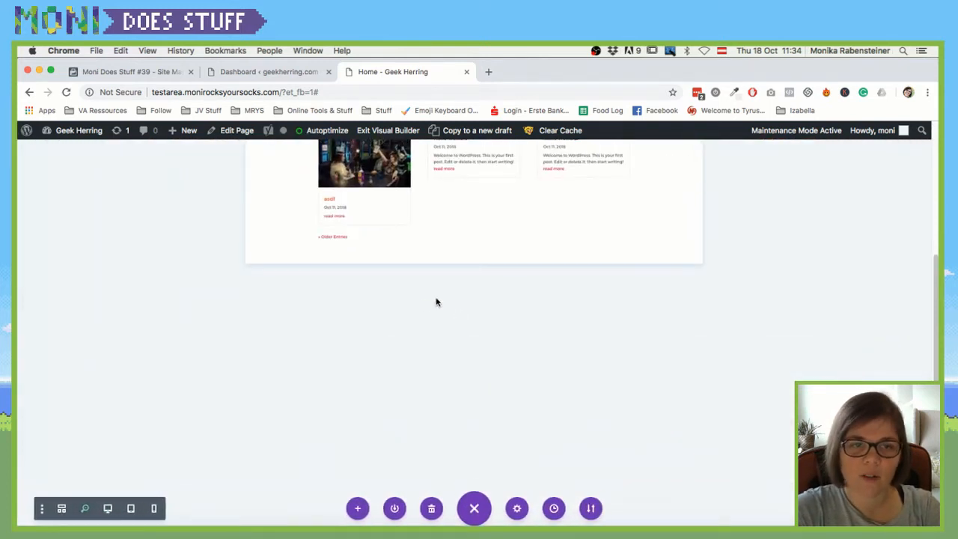
{"action": "scroll", "coordinate": [436, 302], "scroll_direction": "up", "scroll_amount": 3}
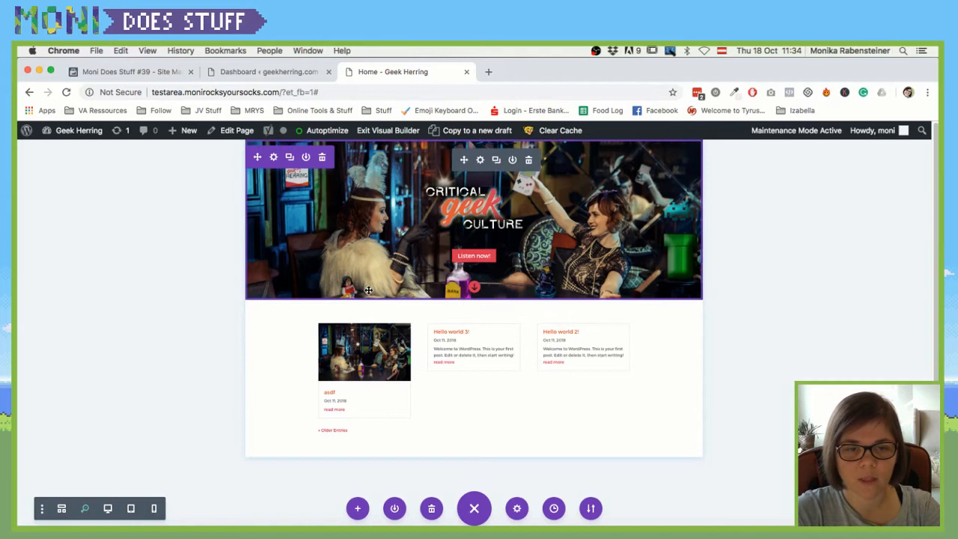
{"action": "key", "text": "super+plus"}
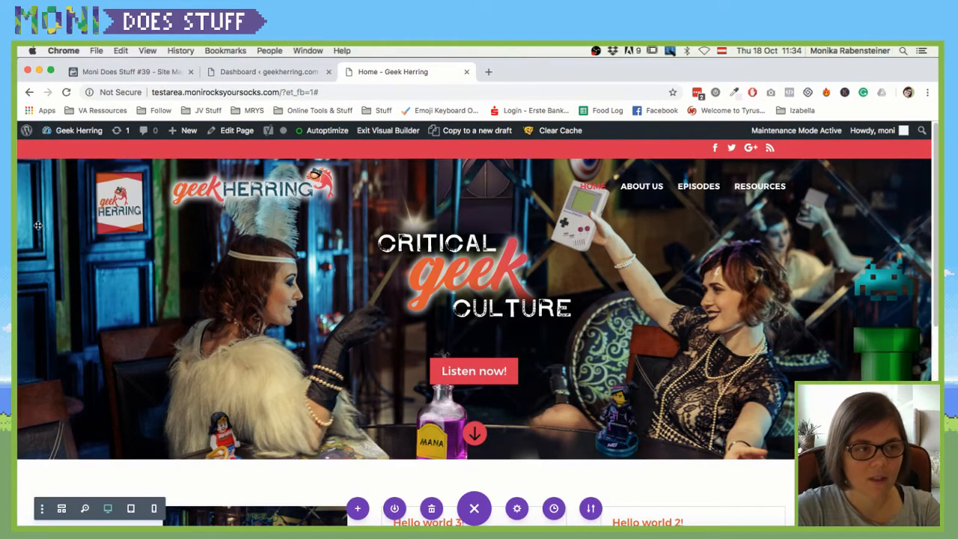
Step: View the settings of the fullwidth header section and close them without saving any changes
{"action": "mouse_move", "coordinate": [37, 225]}
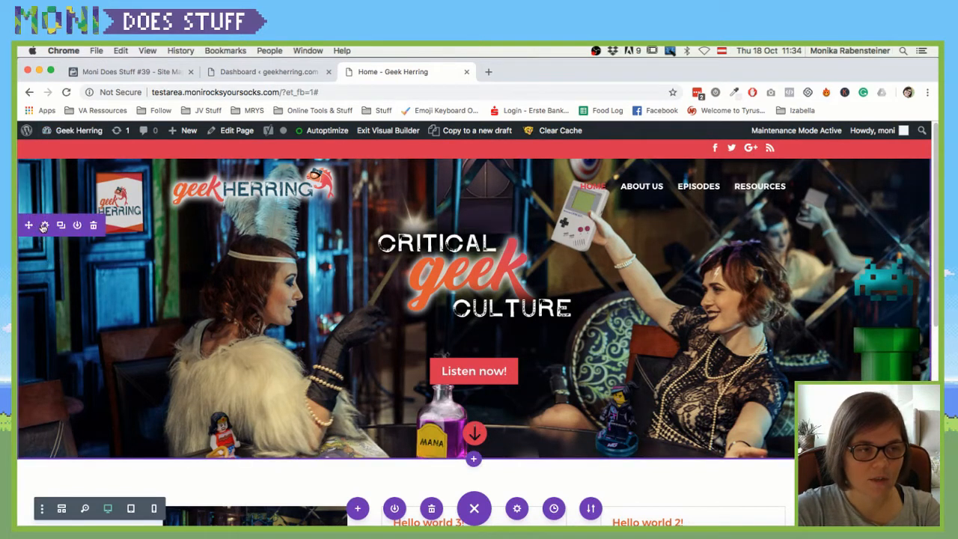
{"action": "left_click", "coordinate": [44, 226]}
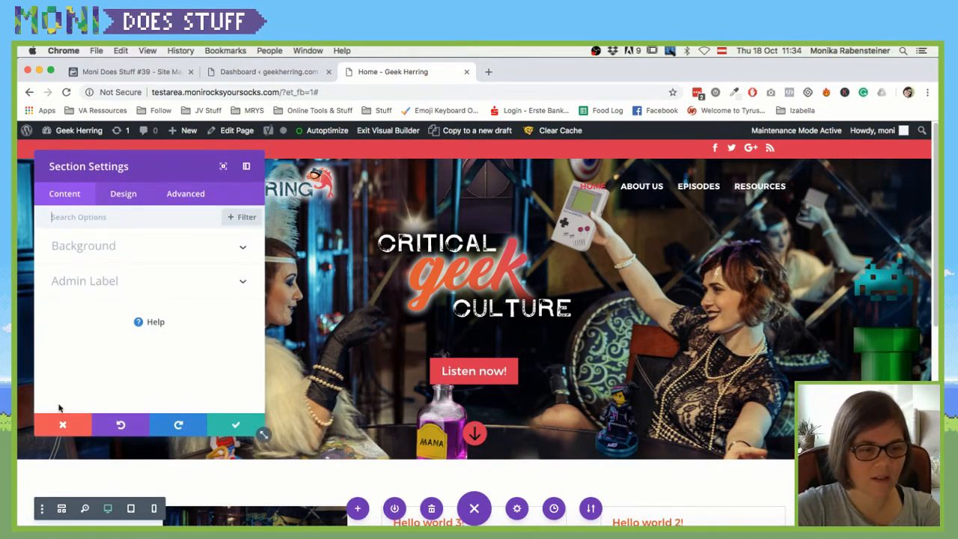
{"action": "left_click", "coordinate": [65, 426]}
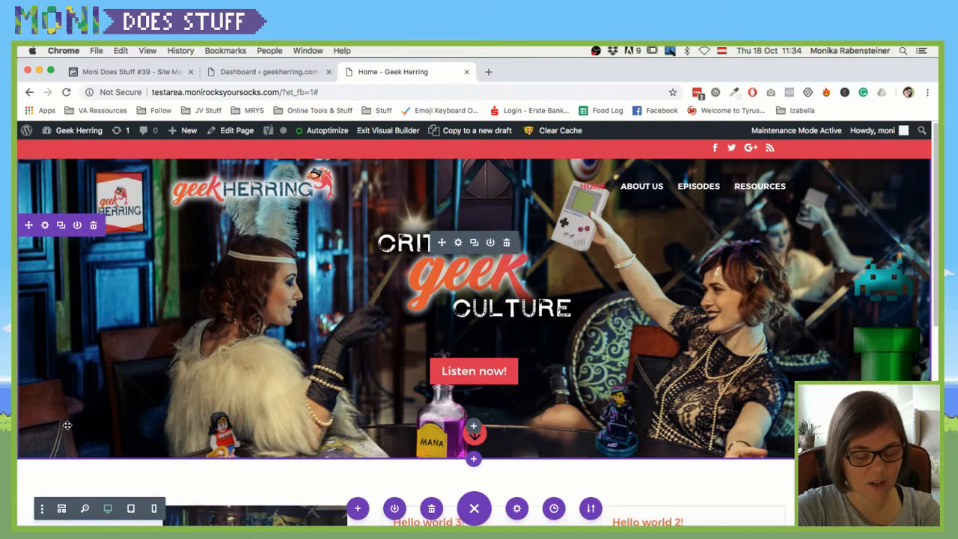
Step: Open the blog row's settings in the zoomed-out view and dock the settings window beside the page
{"action": "key", "text": "super+minus"}
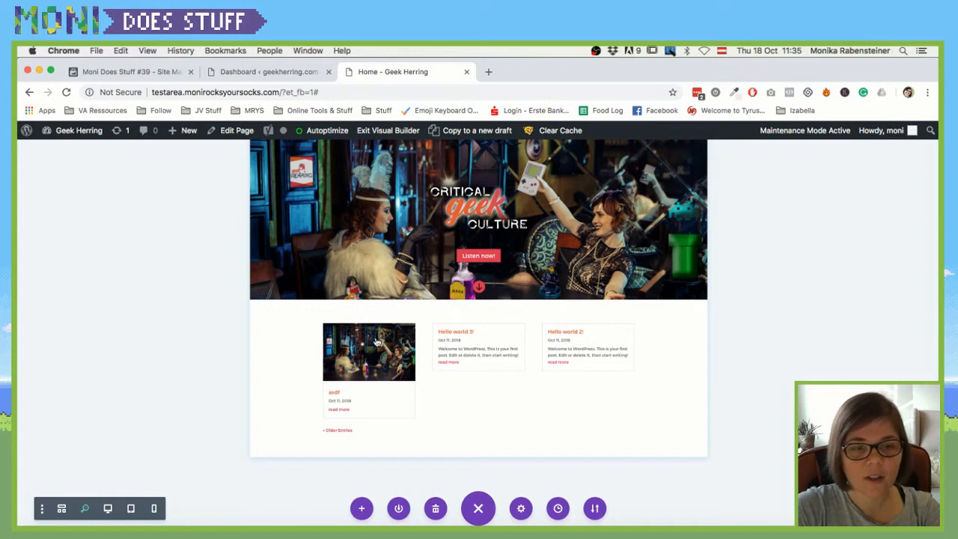
{"action": "left_click", "coordinate": [347, 338]}
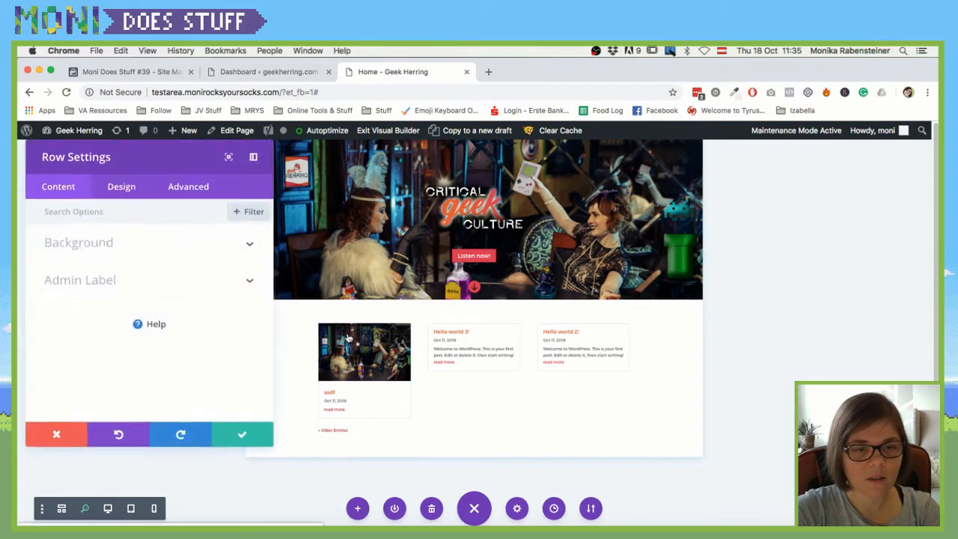
{"action": "left_click_drag", "start_coordinate": [170, 163], "coordinate": [161, 154]}
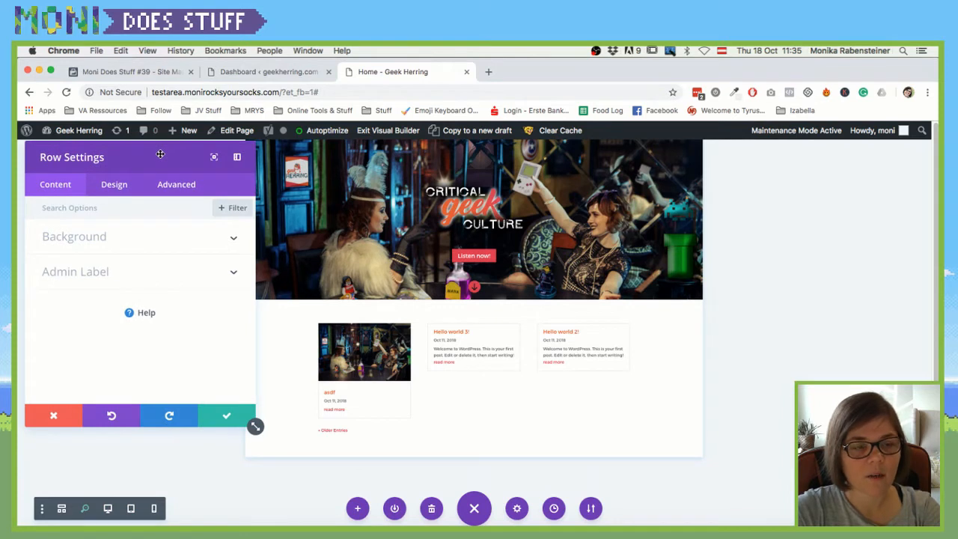
{"action": "left_click", "coordinate": [238, 157]}
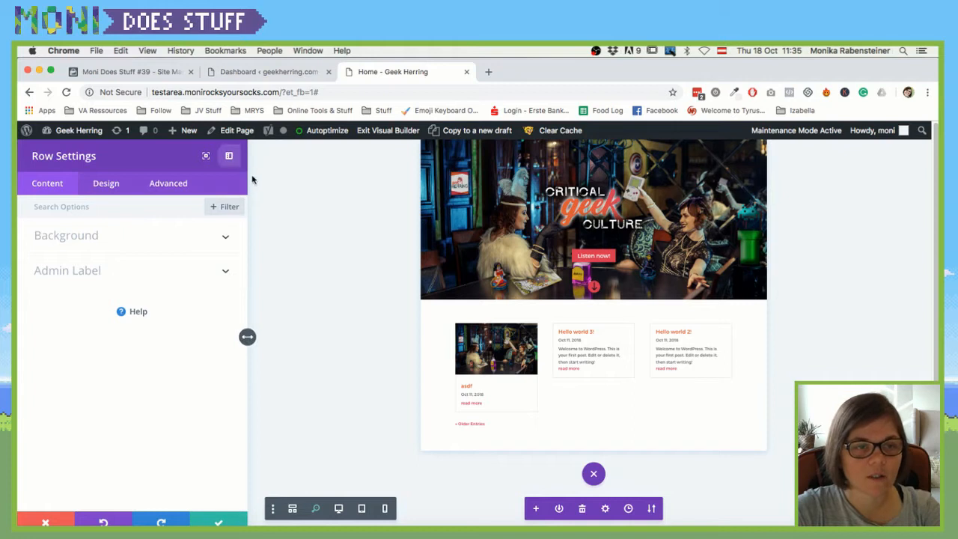
Step: Compare the enlarged and floating row settings window, switch the page to wireframe view, and close the settings without saving
{"action": "left_click", "coordinate": [206, 156]}
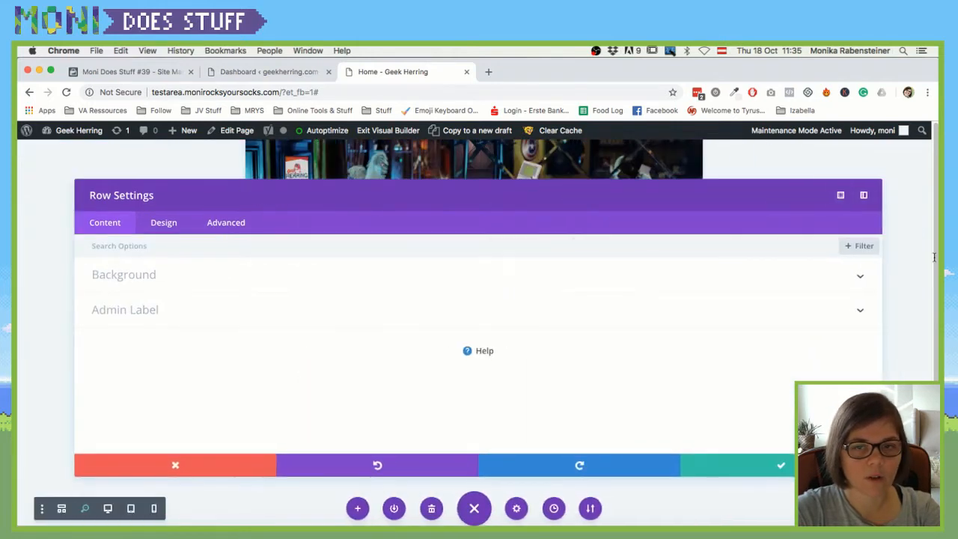
{"action": "left_click", "coordinate": [840, 195]}
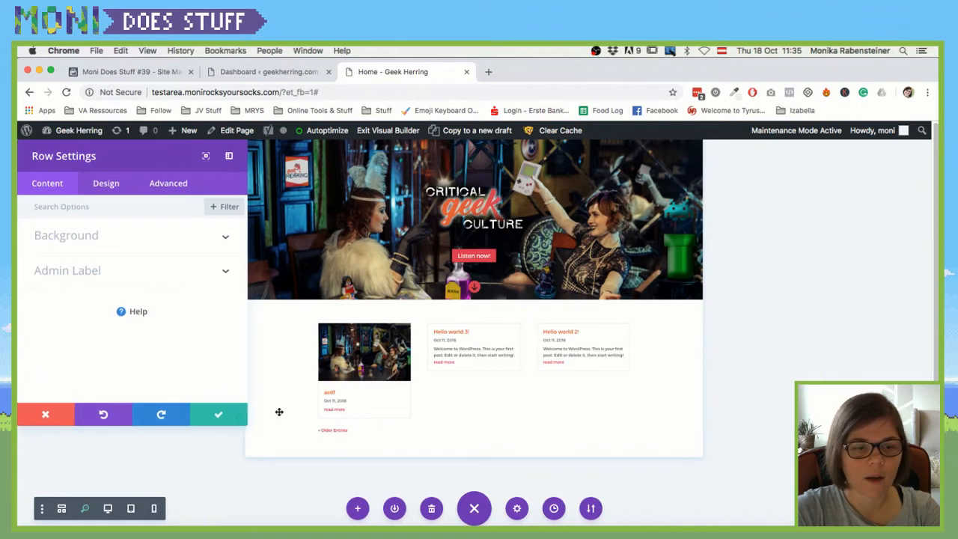
{"action": "key", "text": "shift+w"}
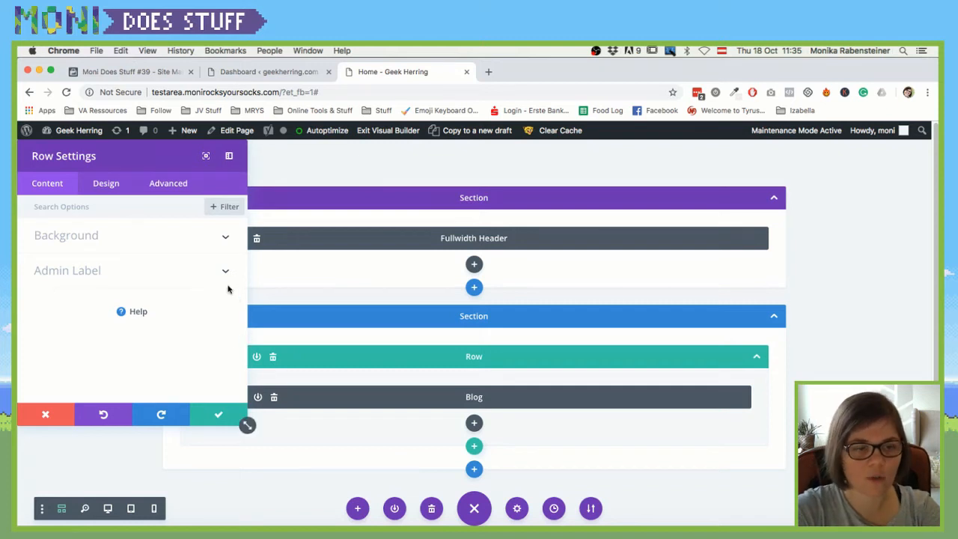
{"action": "left_click", "coordinate": [51, 416]}
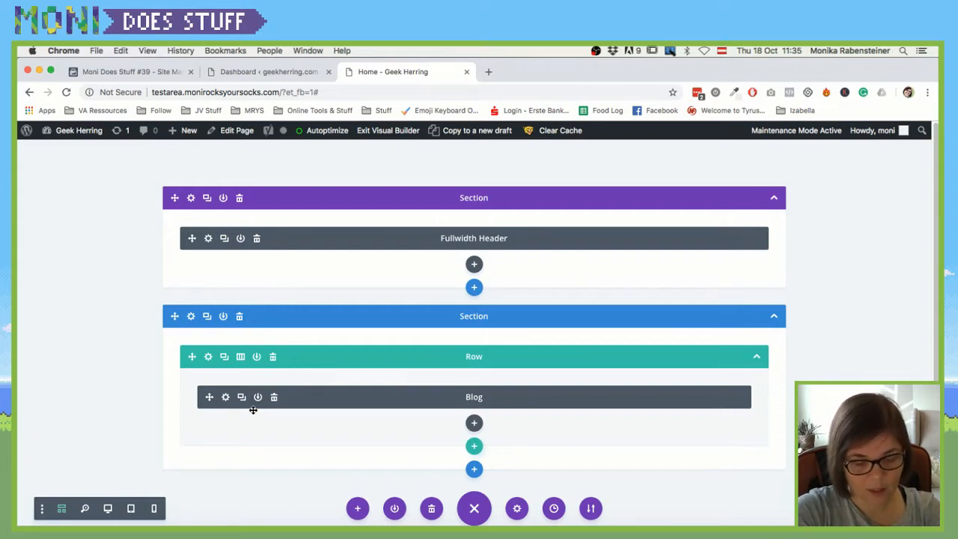
Step: Examine the header and blog sections in the zoomed-out view and return to the full-size desktop view
{"action": "key", "text": "shift+w"}
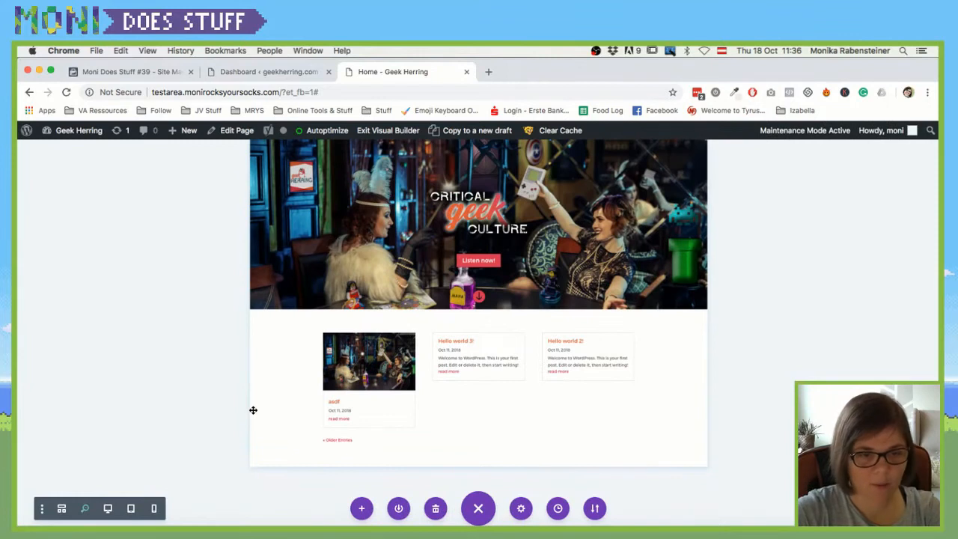
{"action": "mouse_move", "coordinate": [408, 438]}
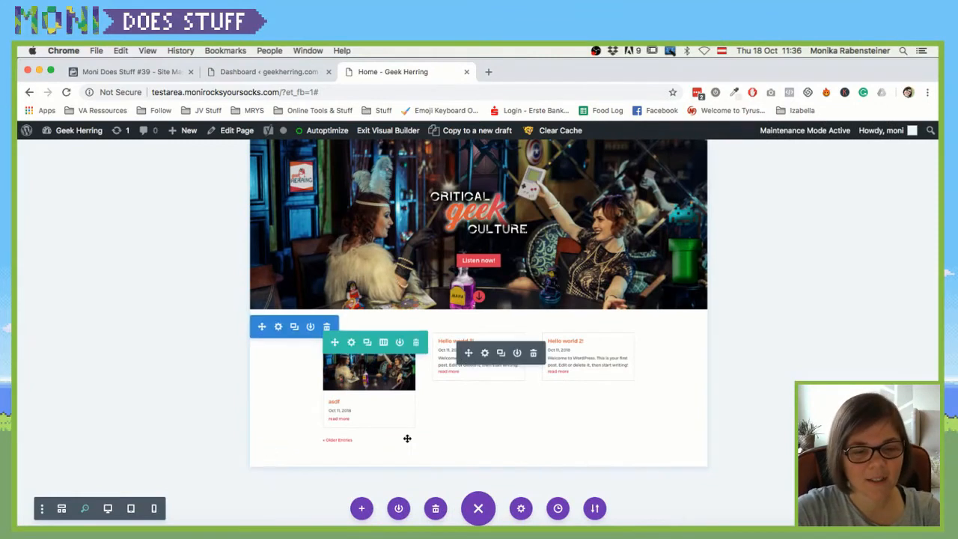
{"action": "scroll", "coordinate": [407, 438], "scroll_direction": "up", "scroll_amount": 1}
{"action": "scroll", "coordinate": [407, 439], "scroll_direction": "down", "scroll_amount": 1}
{"action": "scroll", "coordinate": [444, 457], "scroll_direction": "up", "scroll_amount": 1}
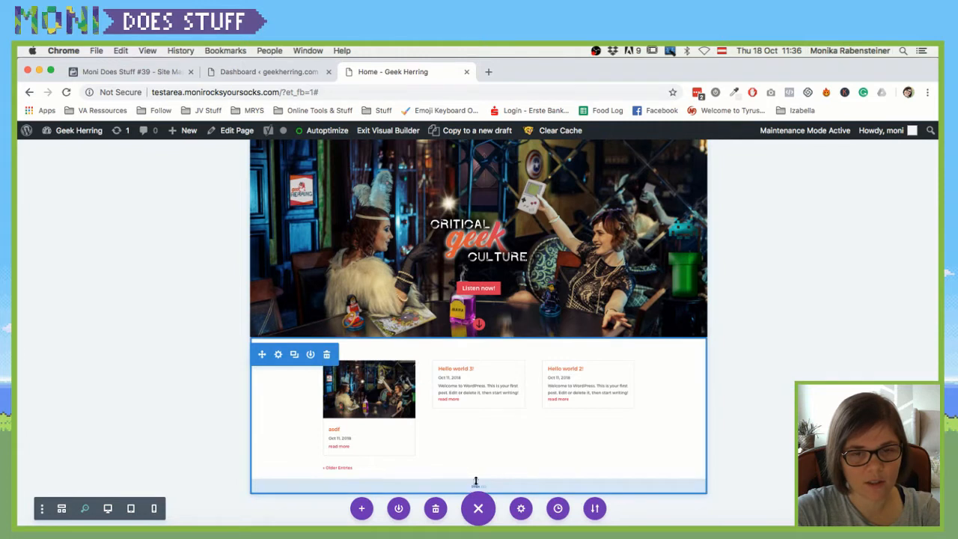
{"action": "left_click", "coordinate": [466, 321]}
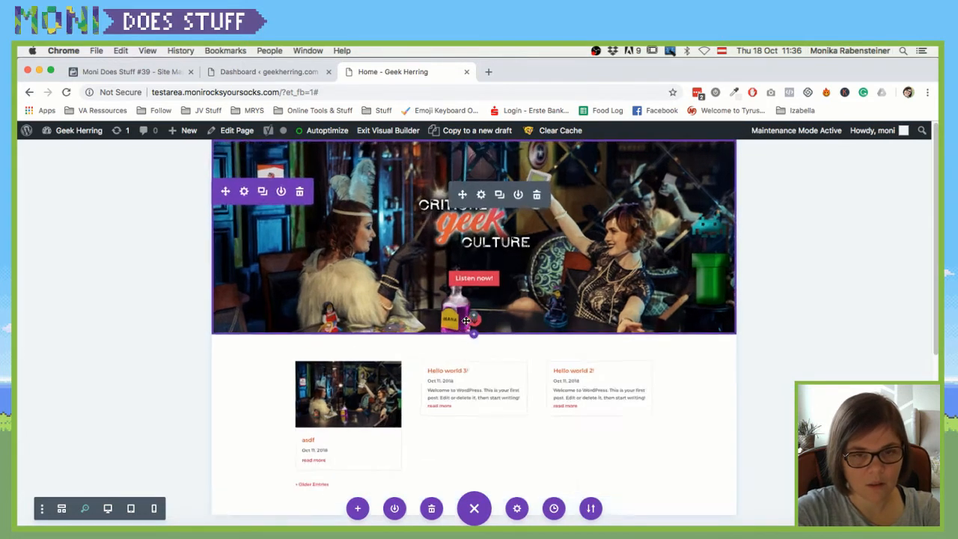
{"action": "key", "text": "super+minus"}
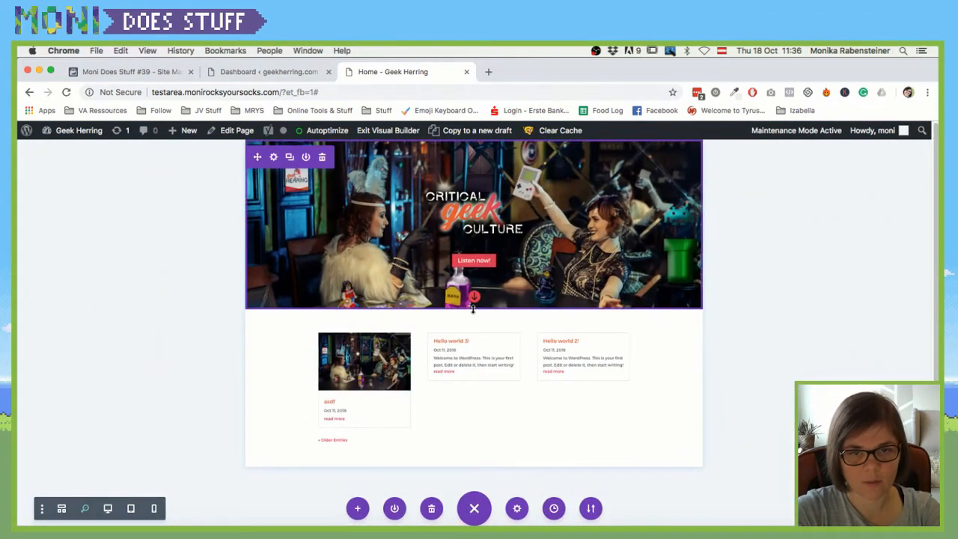
{"action": "left_click", "coordinate": [473, 306]}
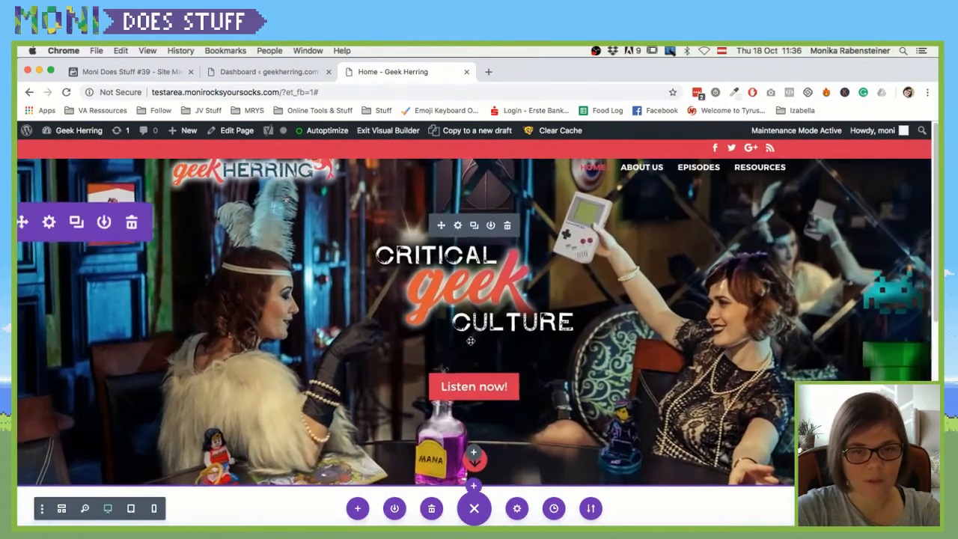
Step: View the column layouts for a new specialty section below the blog section without inserting one
{"action": "scroll", "coordinate": [463, 394], "scroll_direction": "down", "scroll_amount": 2}
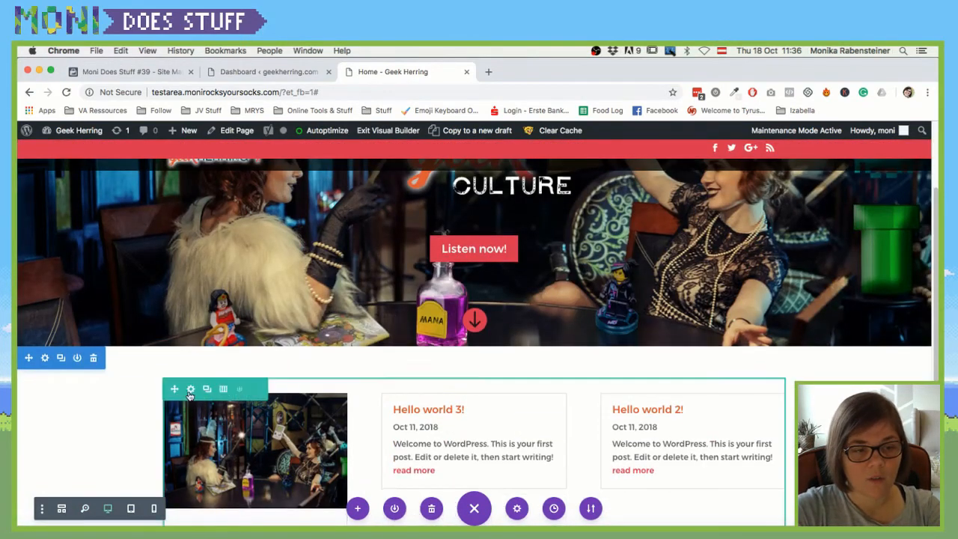
{"action": "scroll", "coordinate": [408, 396], "scroll_direction": "down", "scroll_amount": 3}
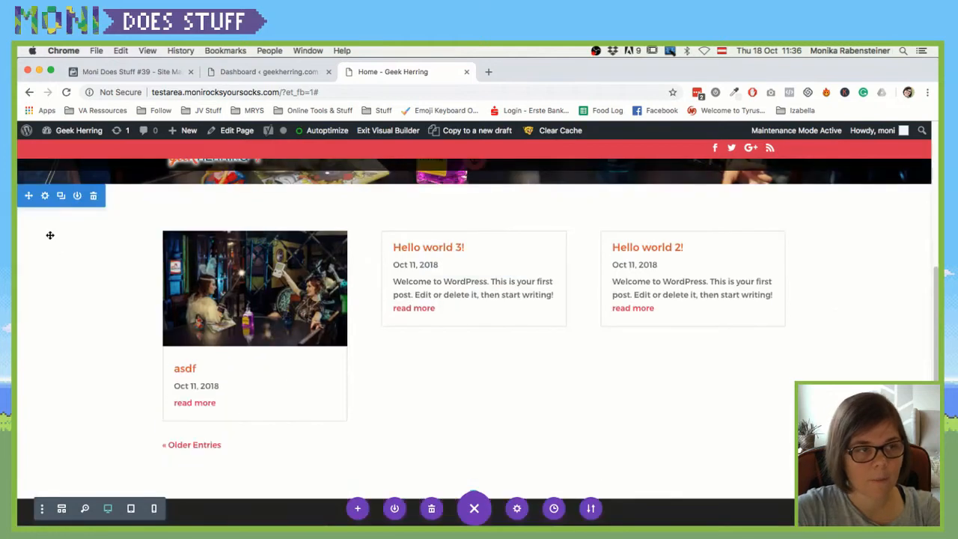
{"action": "scroll", "coordinate": [514, 476], "scroll_direction": "down", "scroll_amount": 2}
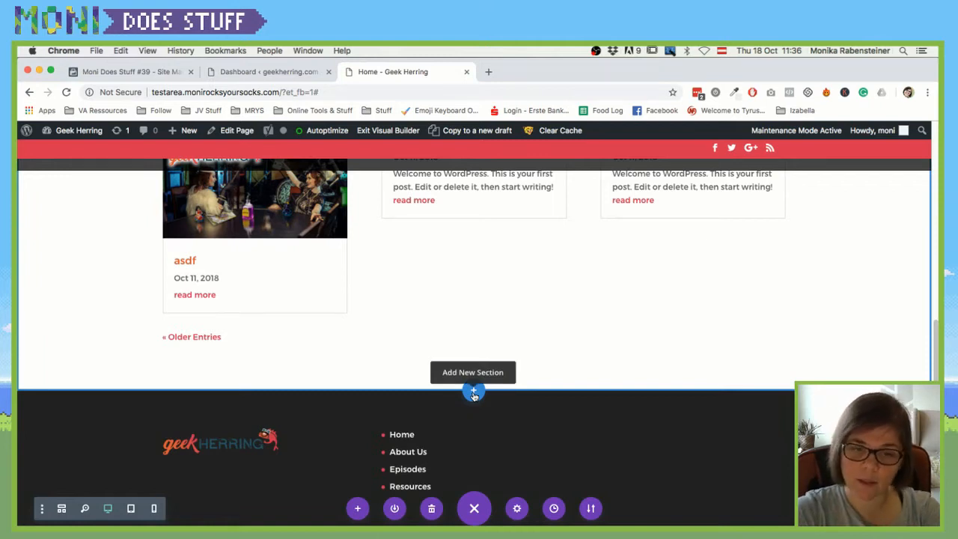
{"action": "left_click", "coordinate": [473, 393]}
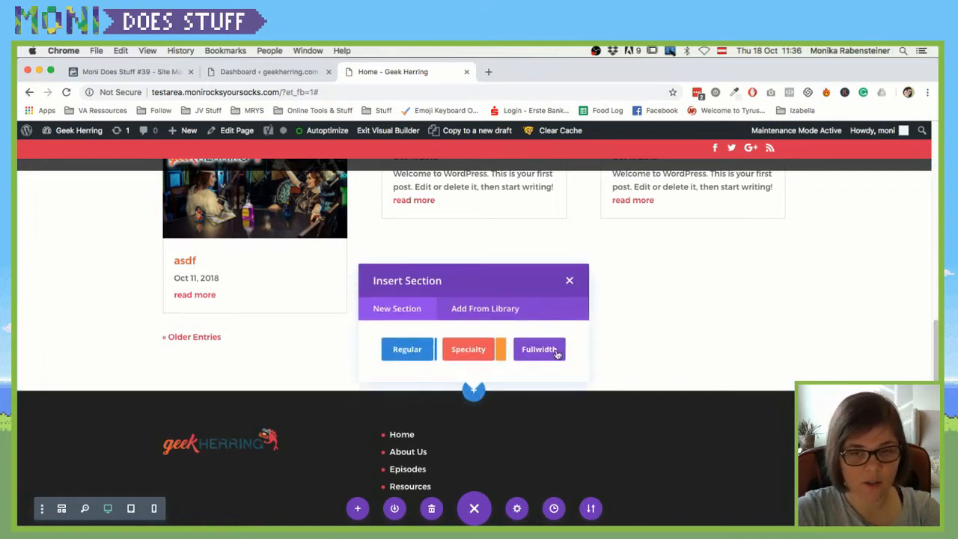
{"action": "left_click", "coordinate": [473, 356]}
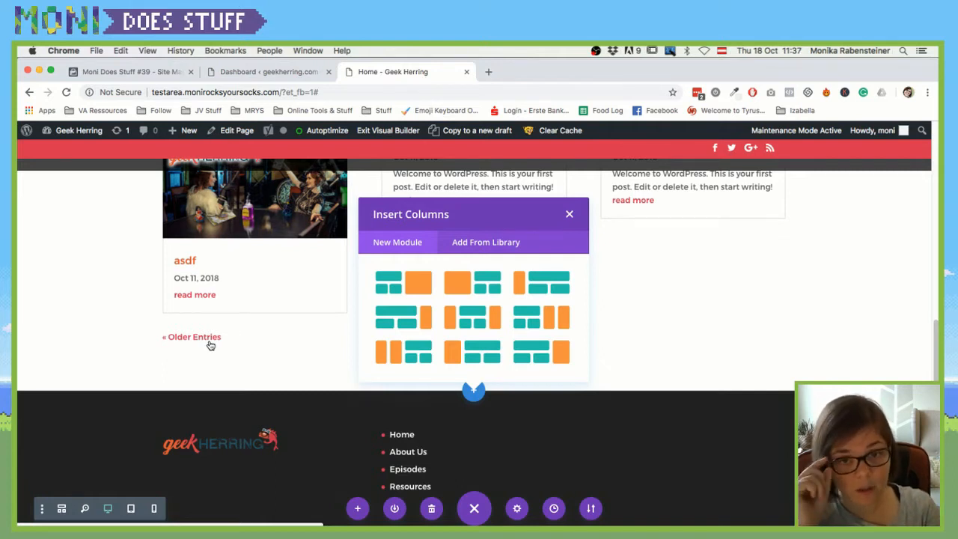
{"action": "left_click", "coordinate": [569, 217]}
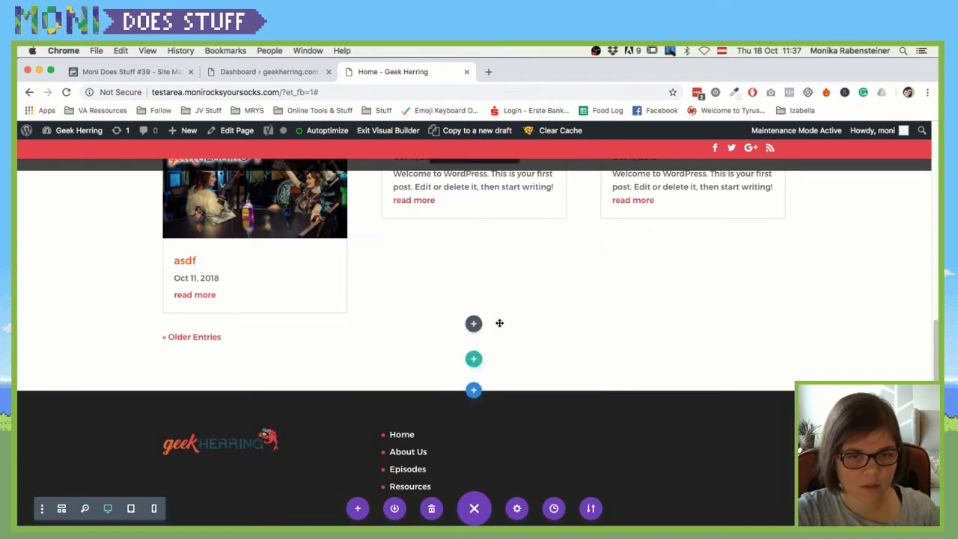
Step: Add a regular section below the blog section with a row of three equal columns
{"action": "left_click", "coordinate": [472, 393]}
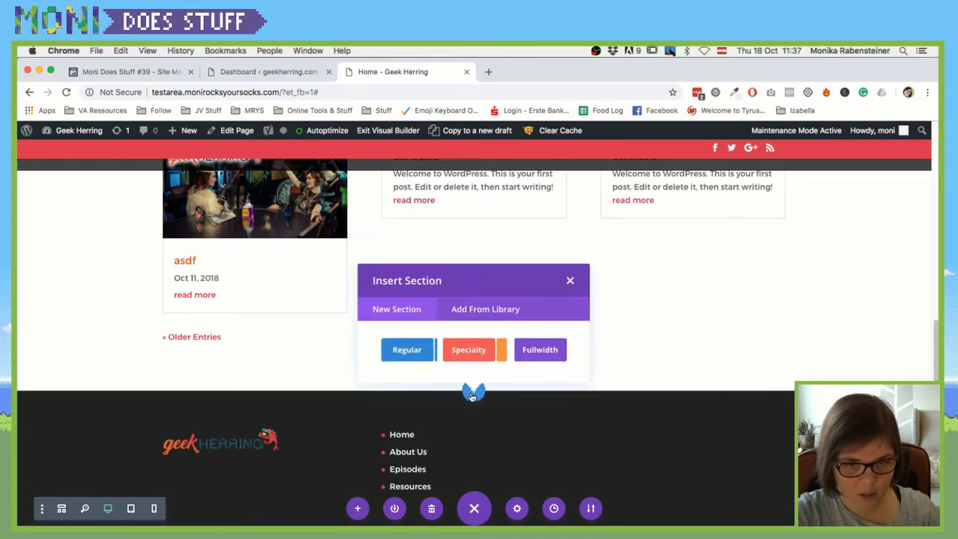
{"action": "left_click", "coordinate": [409, 349]}
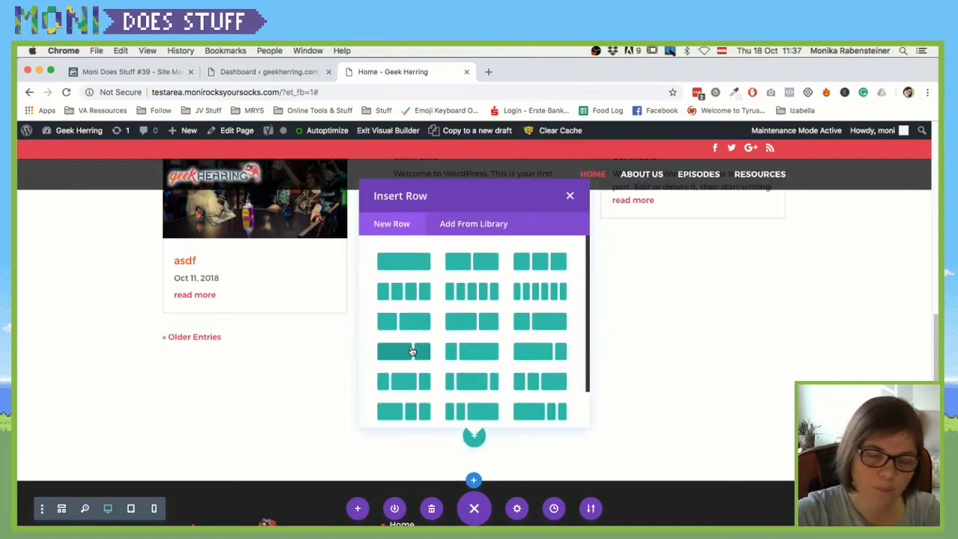
{"action": "left_click", "coordinate": [549, 261]}
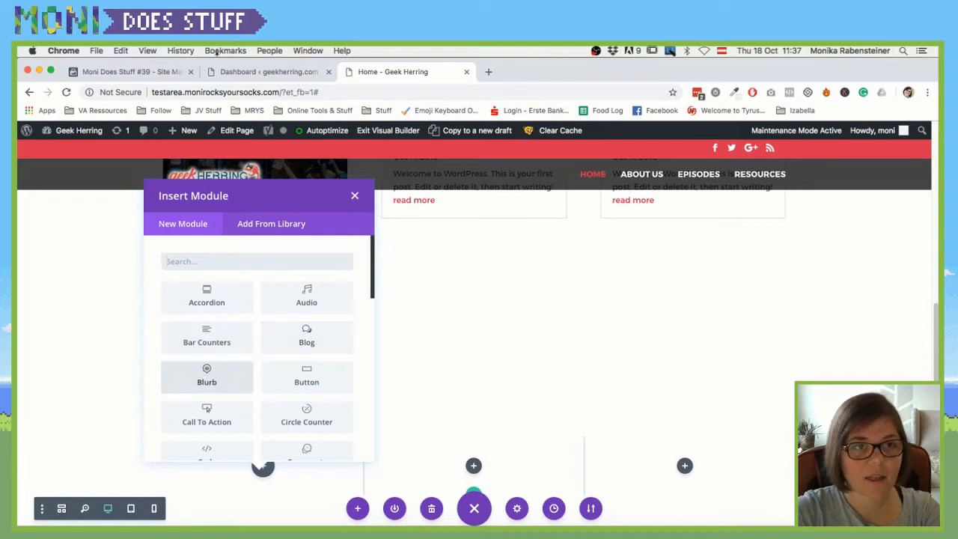
Step: Check the layout in the Site Mapping video on Facebook and insert a Blurb module in the new row's first column
{"action": "left_click", "coordinate": [143, 72]}
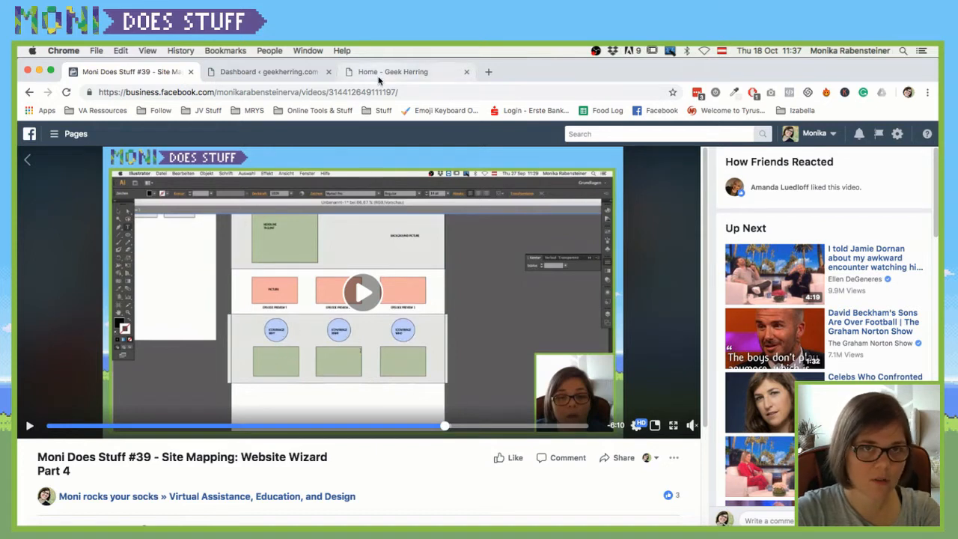
{"action": "left_click", "coordinate": [379, 71]}
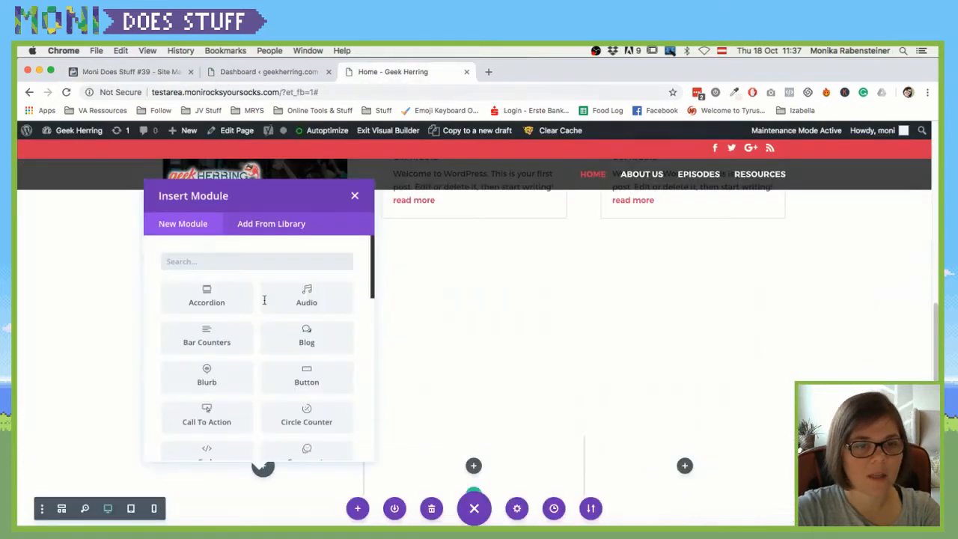
{"action": "left_click", "coordinate": [207, 376]}
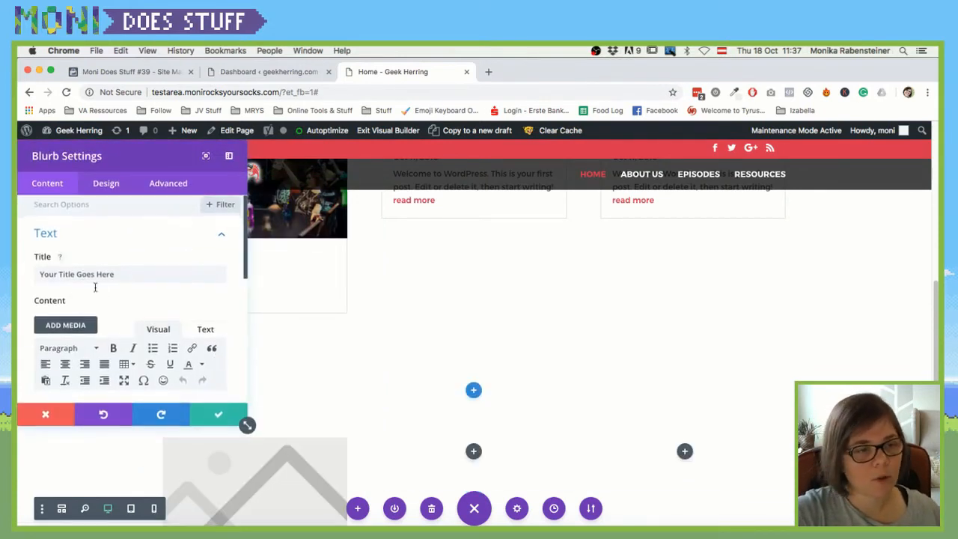
Step: Set the blurb to use an icon instead of an image
{"action": "scroll", "coordinate": [143, 299], "scroll_direction": "down", "scroll_amount": 1}
{"action": "scroll", "coordinate": [143, 299], "scroll_direction": "down", "scroll_amount": 2}
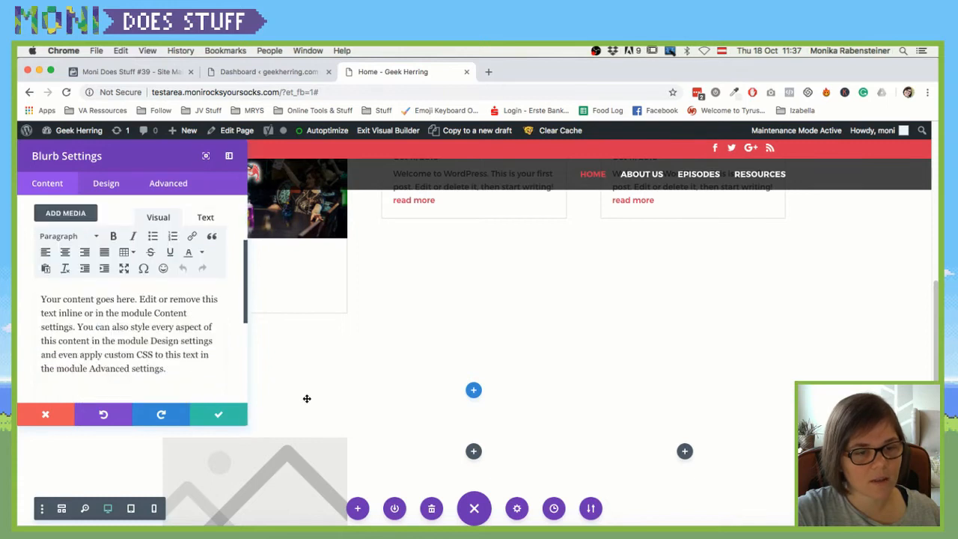
{"action": "scroll", "coordinate": [306, 397], "scroll_direction": "down", "scroll_amount": 3}
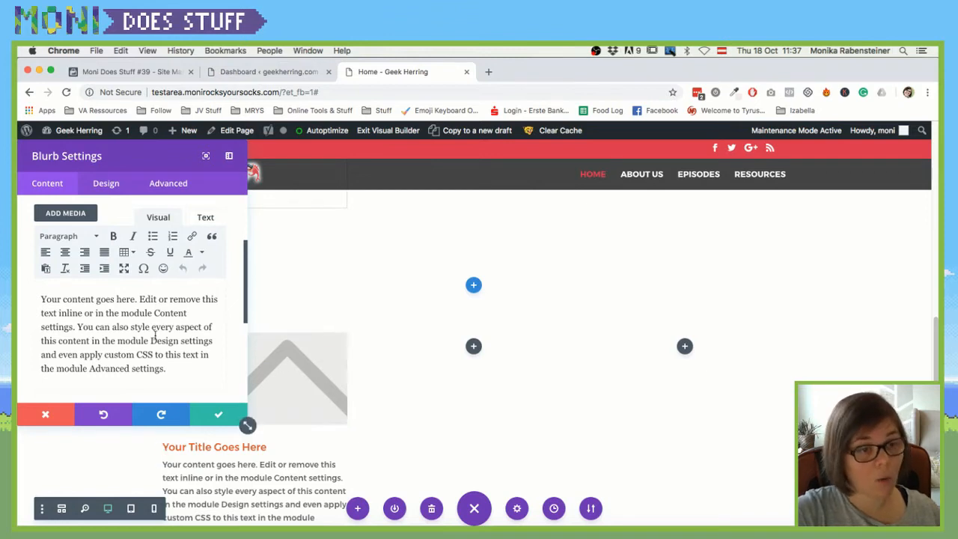
{"action": "scroll", "coordinate": [155, 333], "scroll_direction": "down", "scroll_amount": 4}
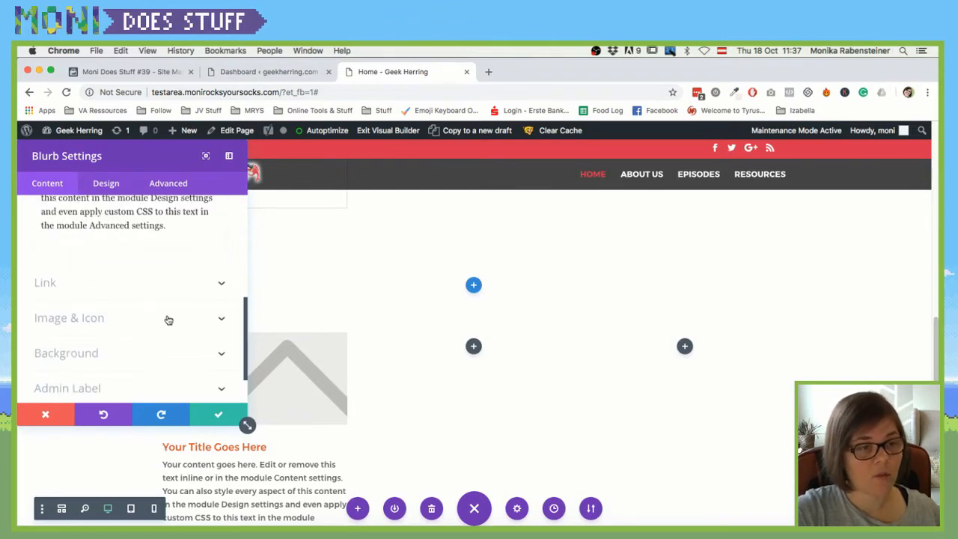
{"action": "left_click", "coordinate": [169, 319]}
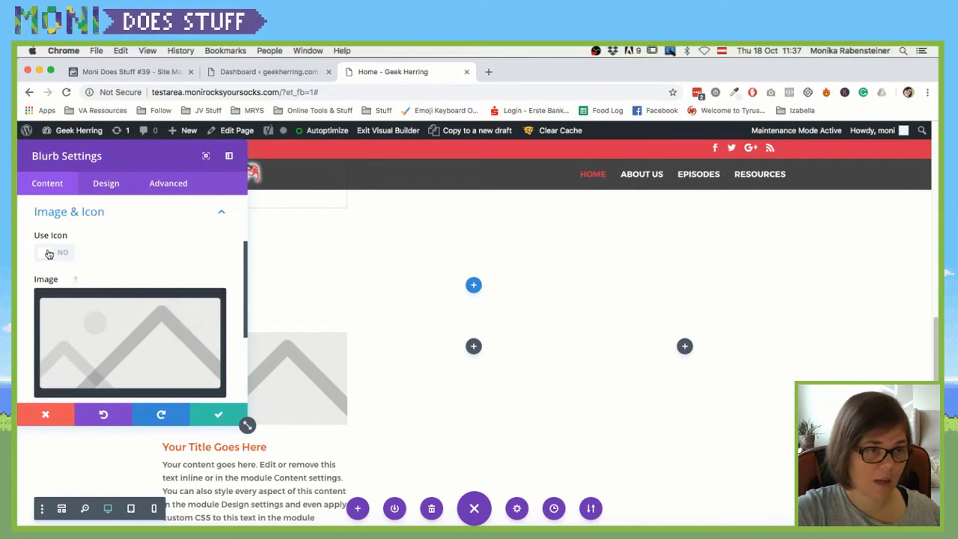
{"action": "left_click", "coordinate": [47, 252]}
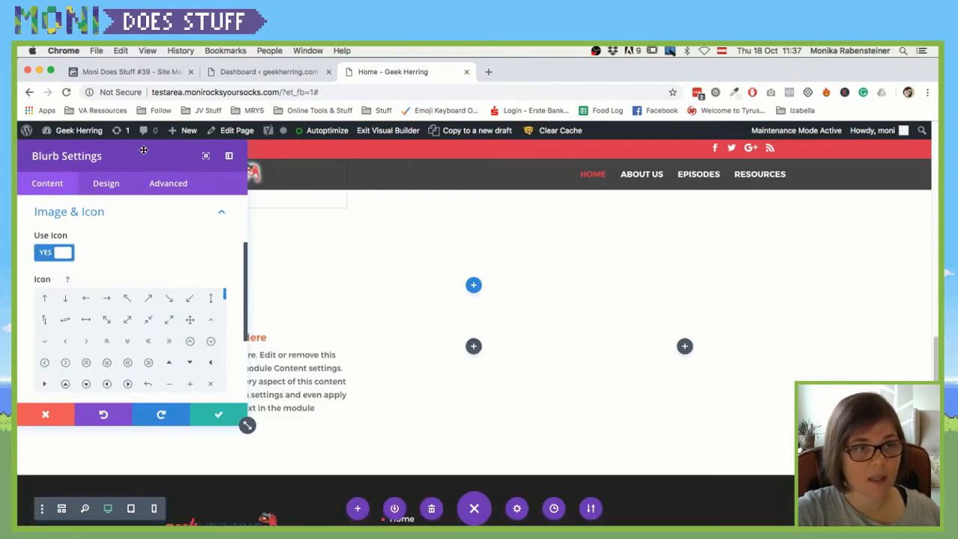
Step: Set the blurb's icon to the plain question mark without a circle
{"action": "left_click_drag", "start_coordinate": [143, 152], "coordinate": [150, 194]}
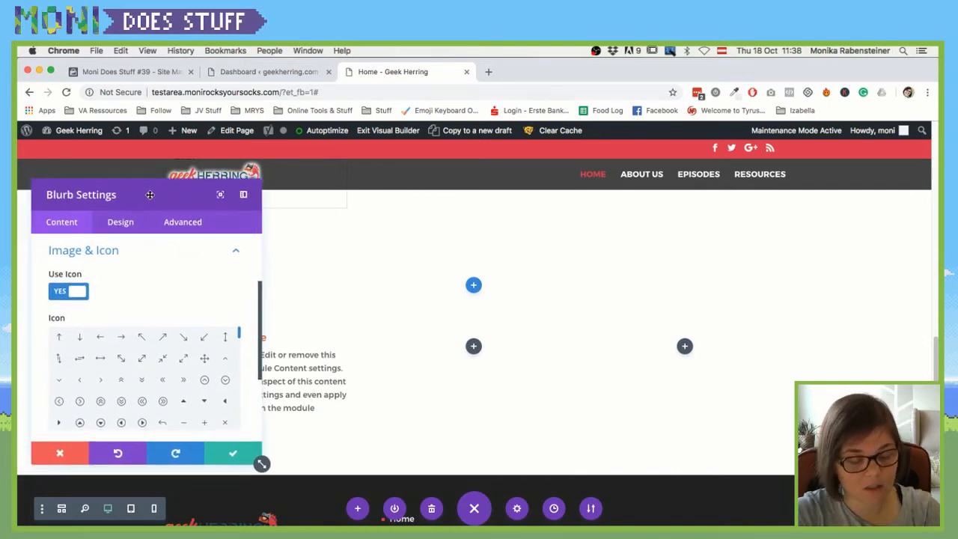
{"action": "key", "text": "super+minus"}
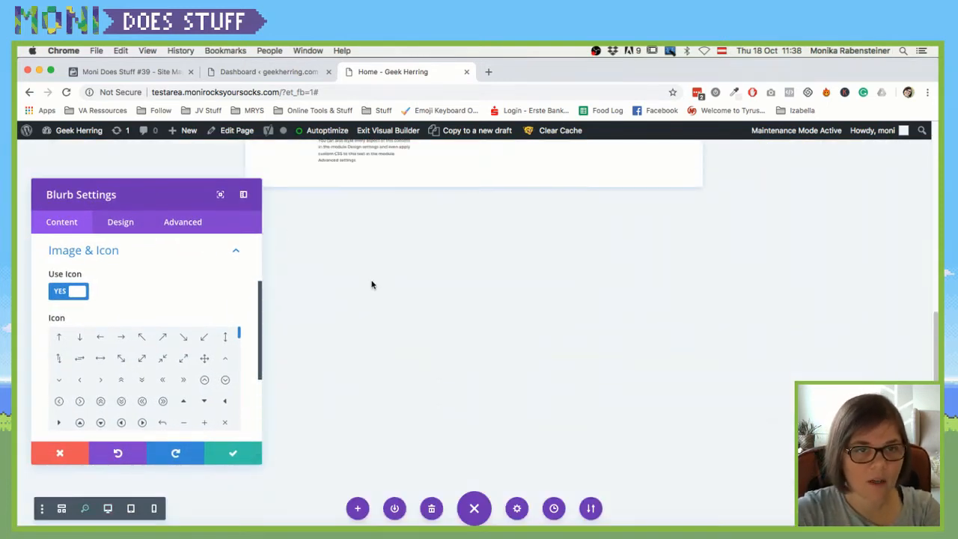
{"action": "scroll", "coordinate": [371, 284], "scroll_direction": "up", "scroll_amount": 5}
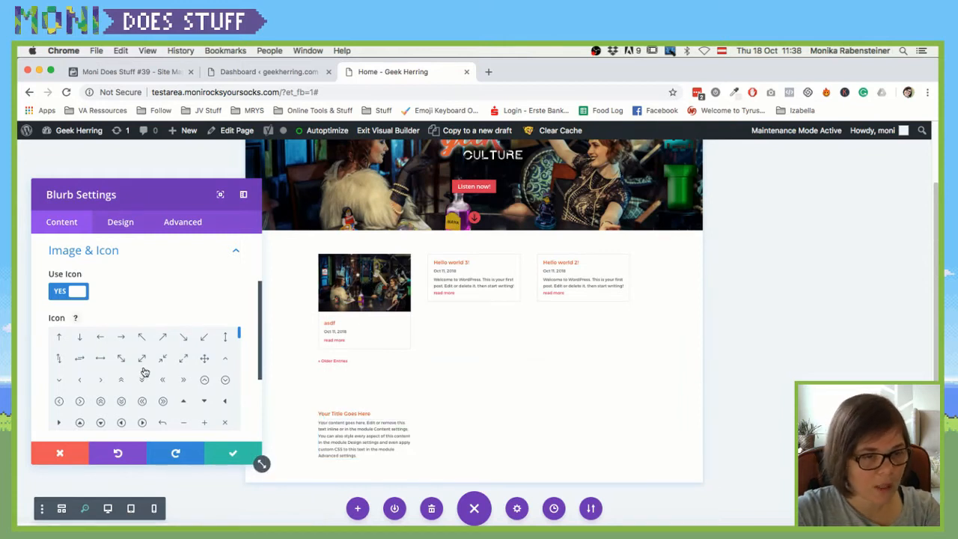
{"action": "scroll", "coordinate": [153, 374], "scroll_direction": "down", "scroll_amount": 3}
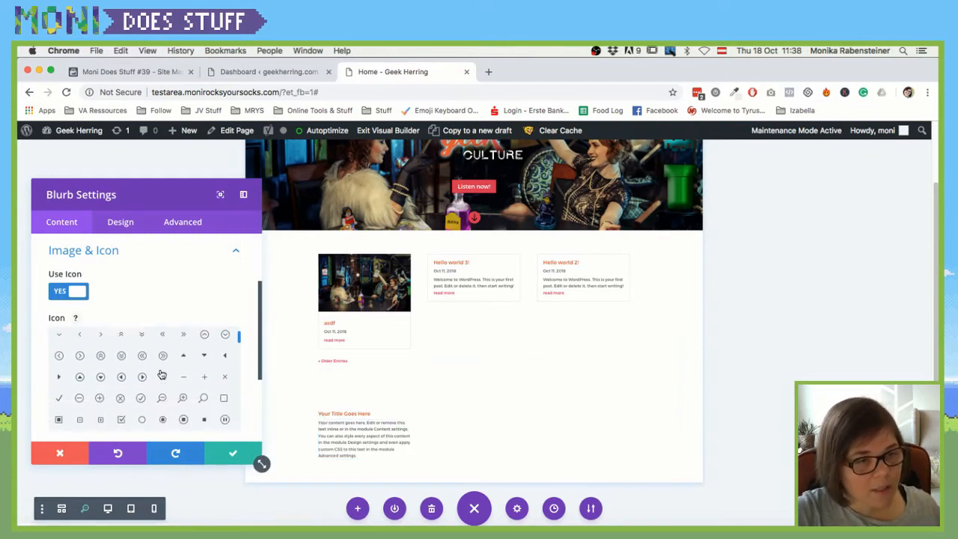
{"action": "scroll", "coordinate": [162, 375], "scroll_direction": "down", "scroll_amount": 5}
{"action": "scroll", "coordinate": [162, 373], "scroll_direction": "up", "scroll_amount": 2}
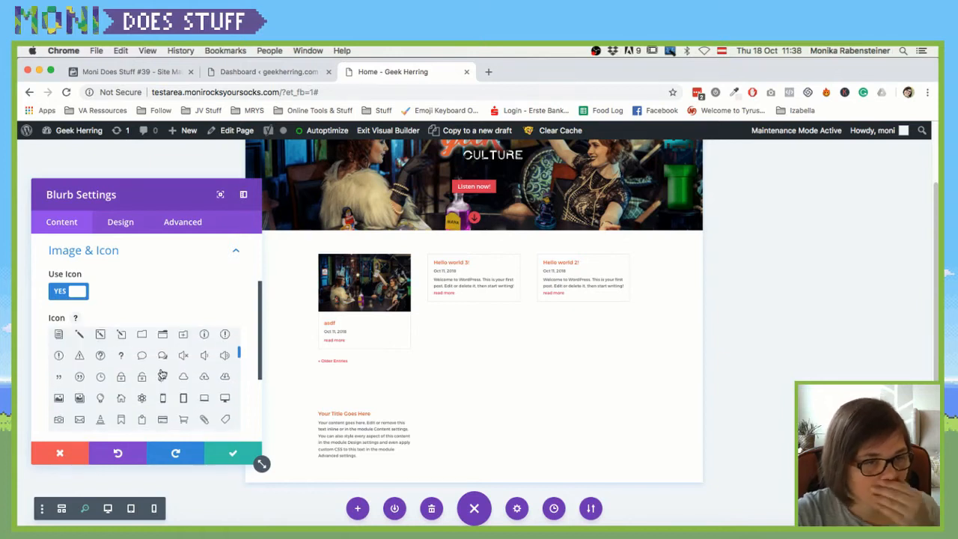
{"action": "left_click", "coordinate": [119, 357]}
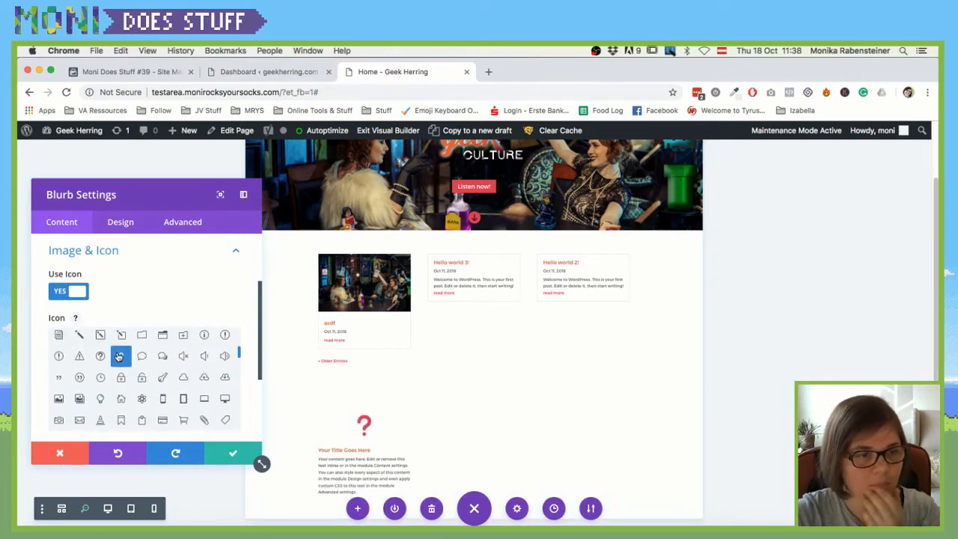
{"action": "scroll", "coordinate": [119, 356], "scroll_direction": "down", "scroll_amount": 1}
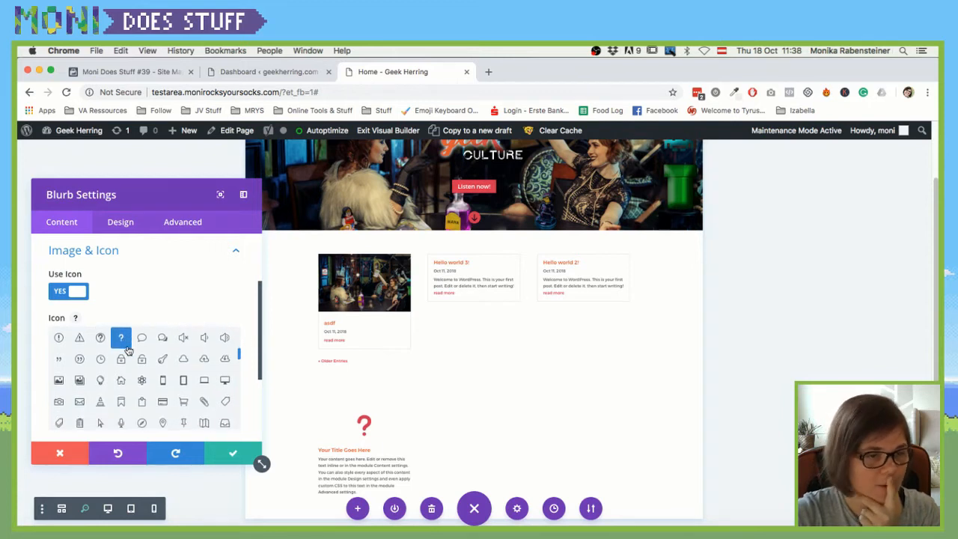
{"action": "scroll", "coordinate": [127, 350], "scroll_direction": "down", "scroll_amount": 1}
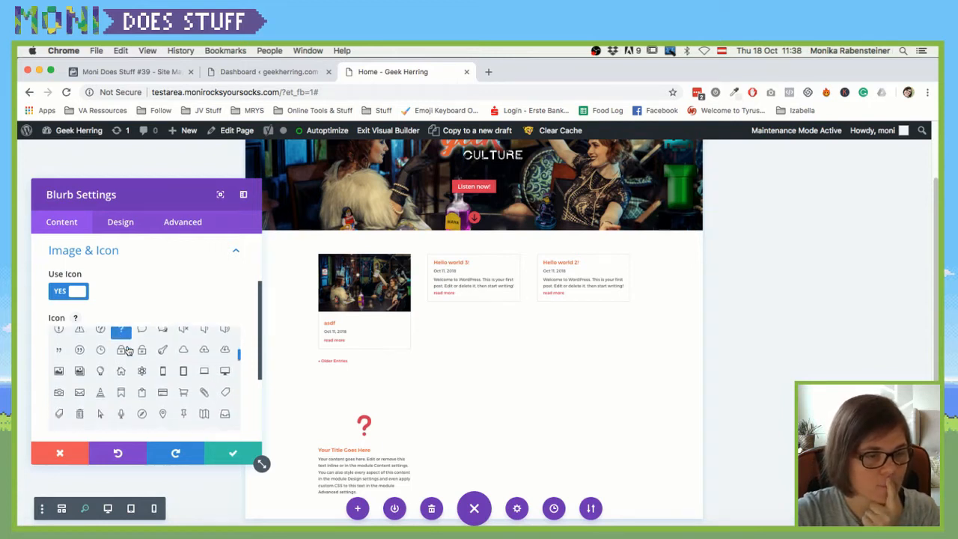
{"action": "scroll", "coordinate": [128, 360], "scroll_direction": "down", "scroll_amount": 5}
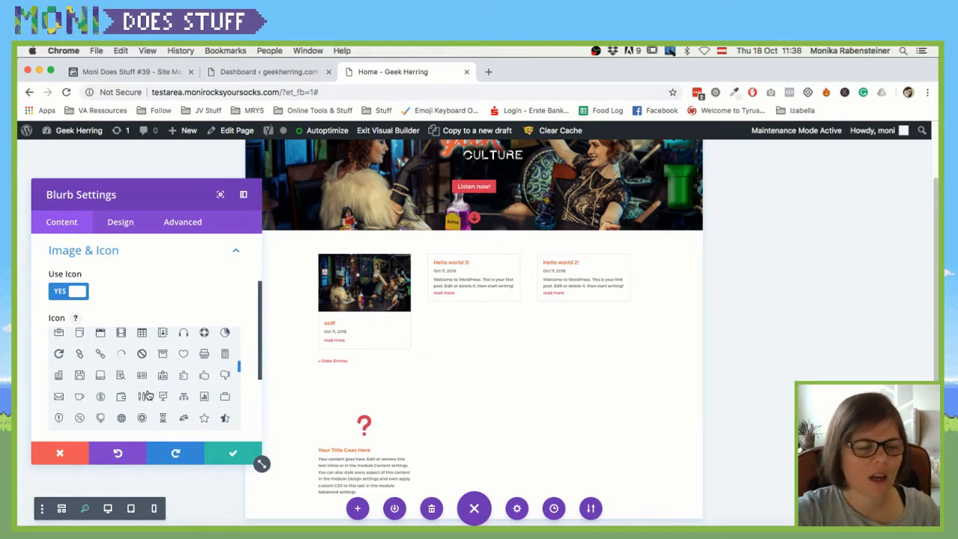
{"action": "scroll", "coordinate": [116, 389], "scroll_direction": "down", "scroll_amount": 2}
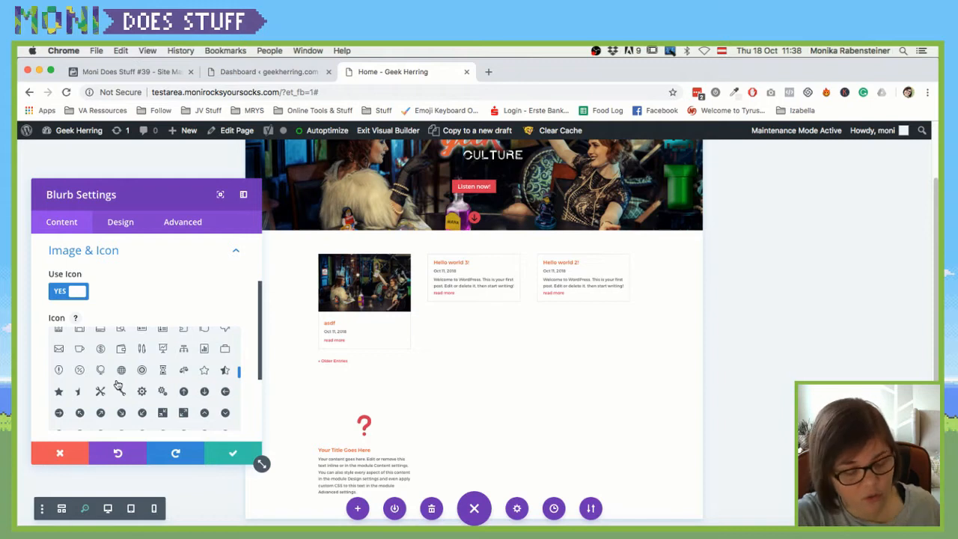
Step: Search Google for font awesome in a new browser tab and open the Font Awesome website
{"action": "key", "text": "super+t"}
{"action": "type", "text": "font awesome"}
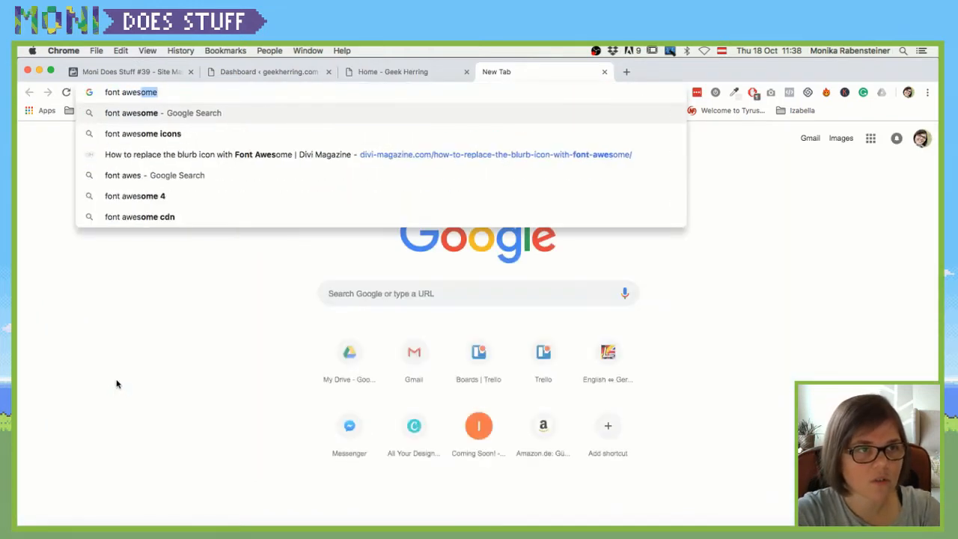
{"action": "key", "text": "Return"}
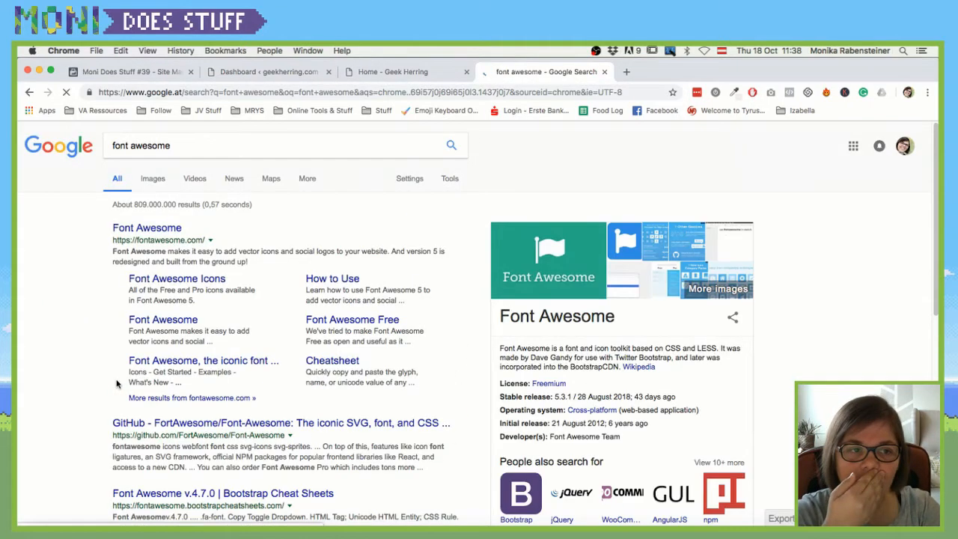
{"action": "left_click", "coordinate": [151, 228]}
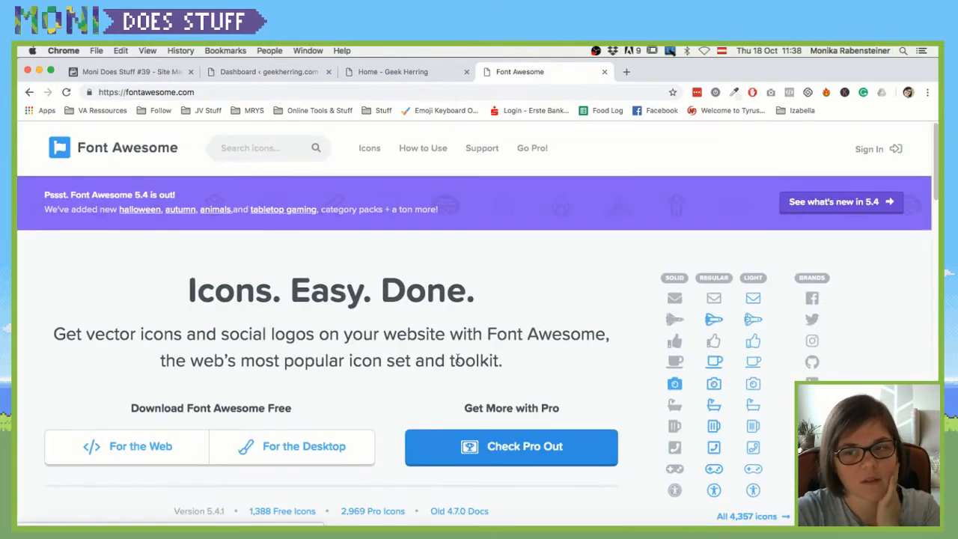
{"action": "scroll", "coordinate": [721, 387], "scroll_direction": "down", "scroll_amount": 1}
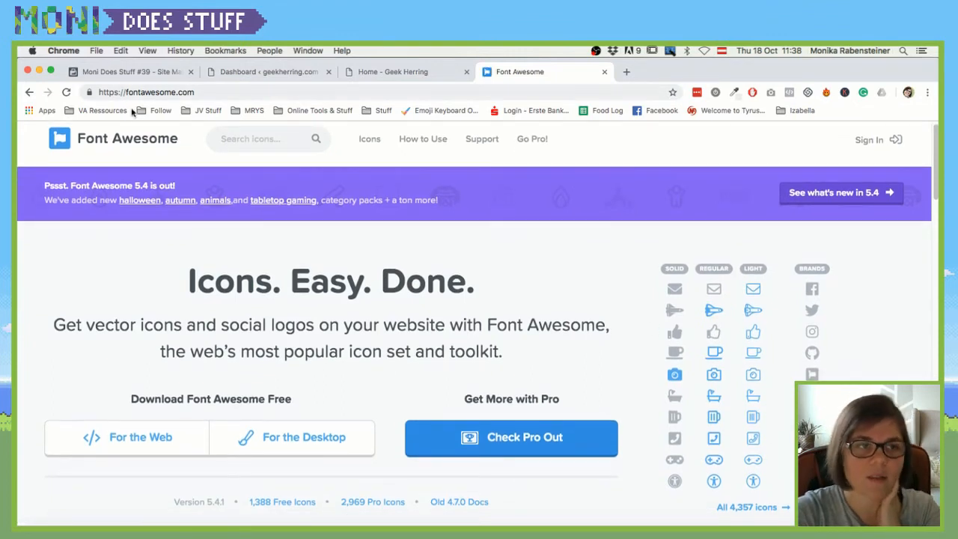
Step: Search Google for material design icons and open the Icons page on material.io
{"action": "left_click", "coordinate": [167, 92]}
{"action": "type", "text": "materi"}
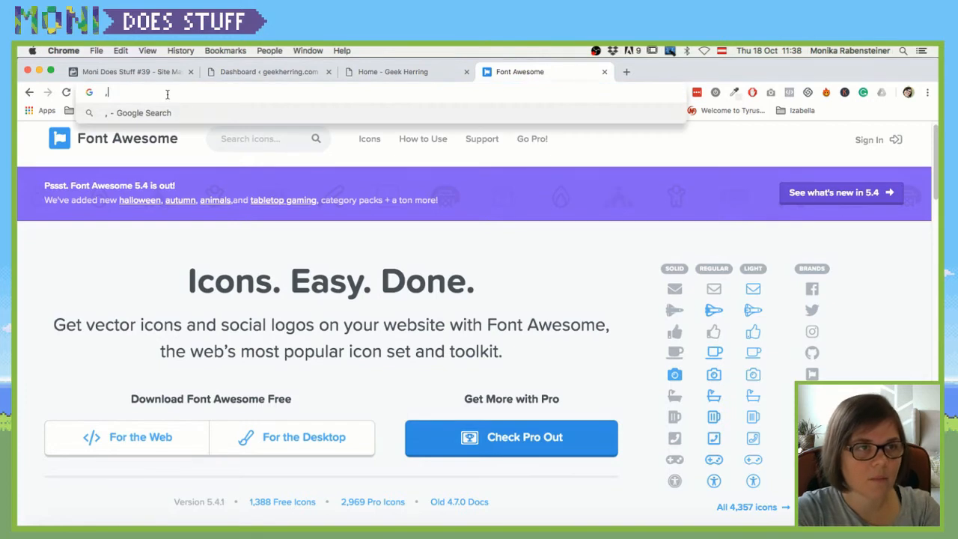
{"action": "type", "text": "al "}
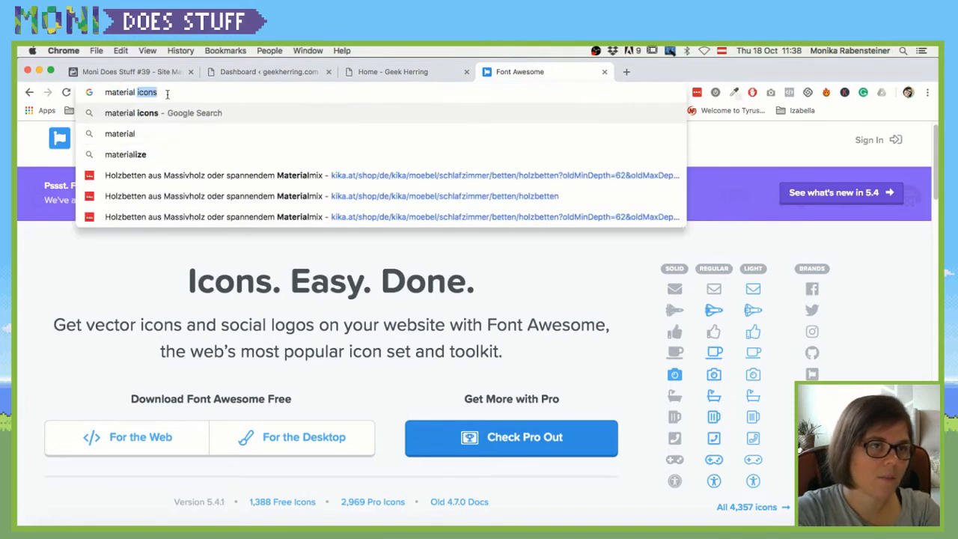
{"action": "type", "text": "design i"}
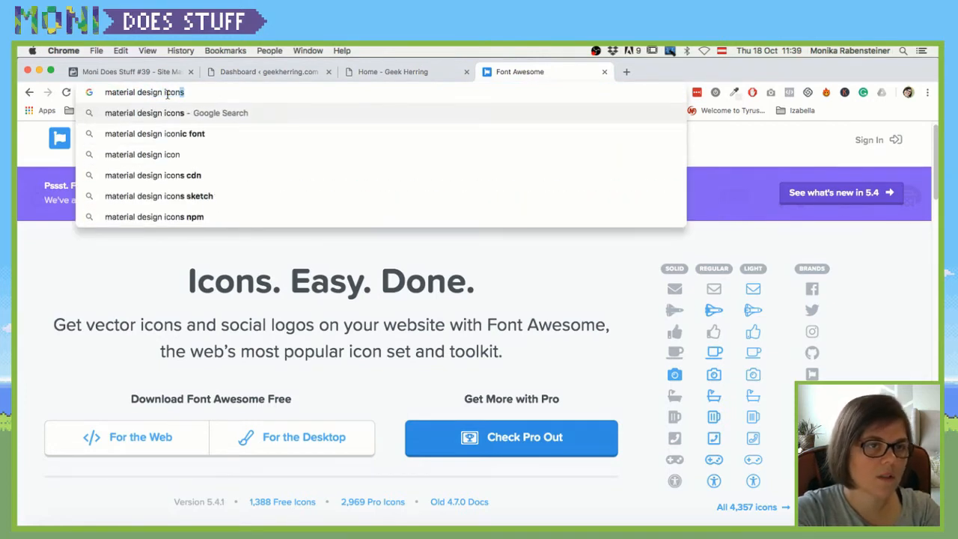
{"action": "key", "text": "Return"}
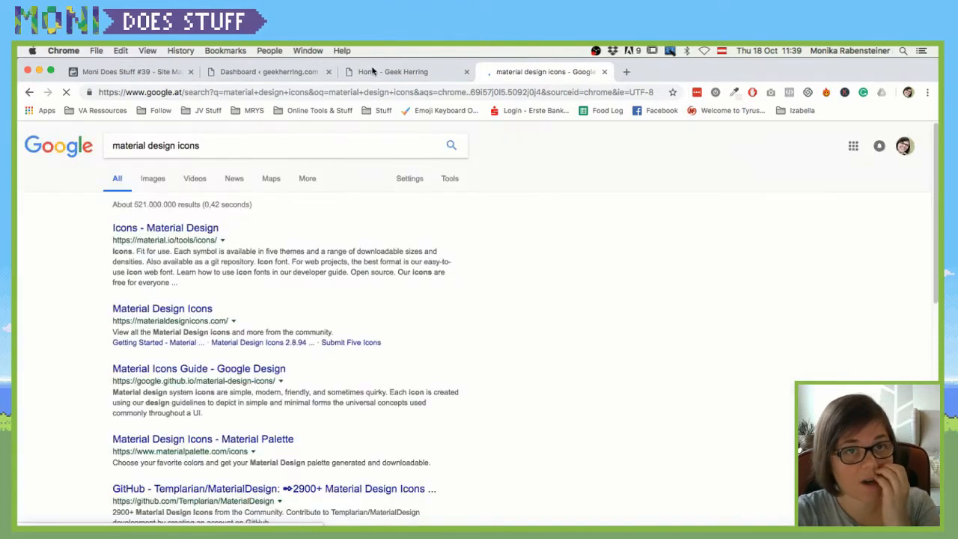
{"action": "left_click", "coordinate": [149, 229]}
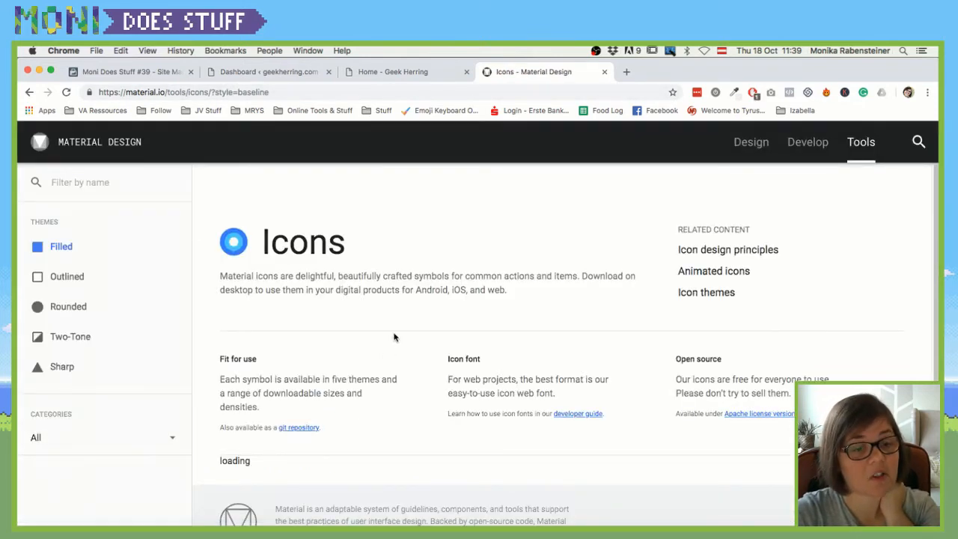
Step: Examine the filled icons in the Action category of the Material Design icon library
{"action": "scroll", "coordinate": [393, 337], "scroll_direction": "down", "scroll_amount": 5}
{"action": "scroll", "coordinate": [396, 311], "scroll_direction": "down", "scroll_amount": 3}
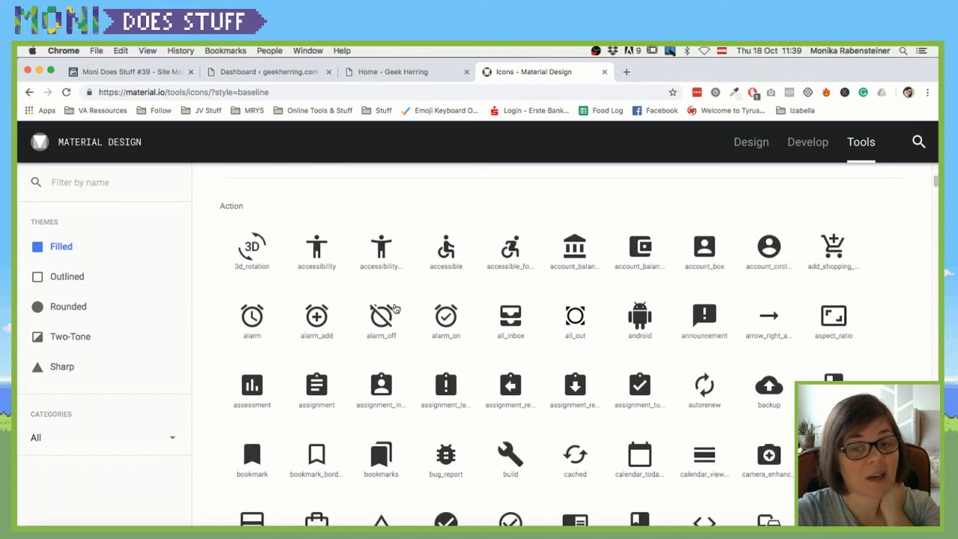
{"action": "scroll", "coordinate": [395, 309], "scroll_direction": "down", "scroll_amount": 5}
{"action": "scroll", "coordinate": [387, 302], "scroll_direction": "down", "scroll_amount": 2}
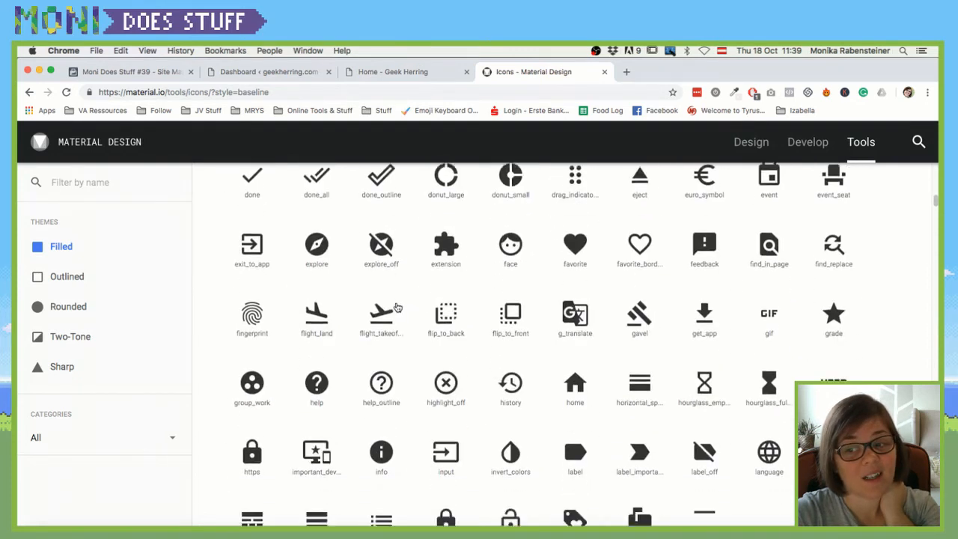
{"action": "scroll", "coordinate": [397, 307], "scroll_direction": "down", "scroll_amount": 10}
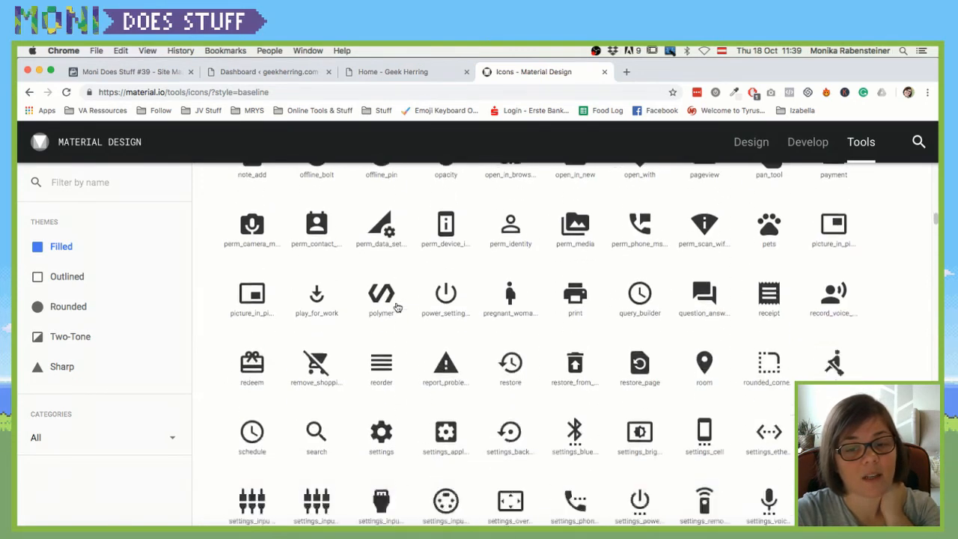
{"action": "scroll", "coordinate": [396, 306], "scroll_direction": "down", "scroll_amount": 3}
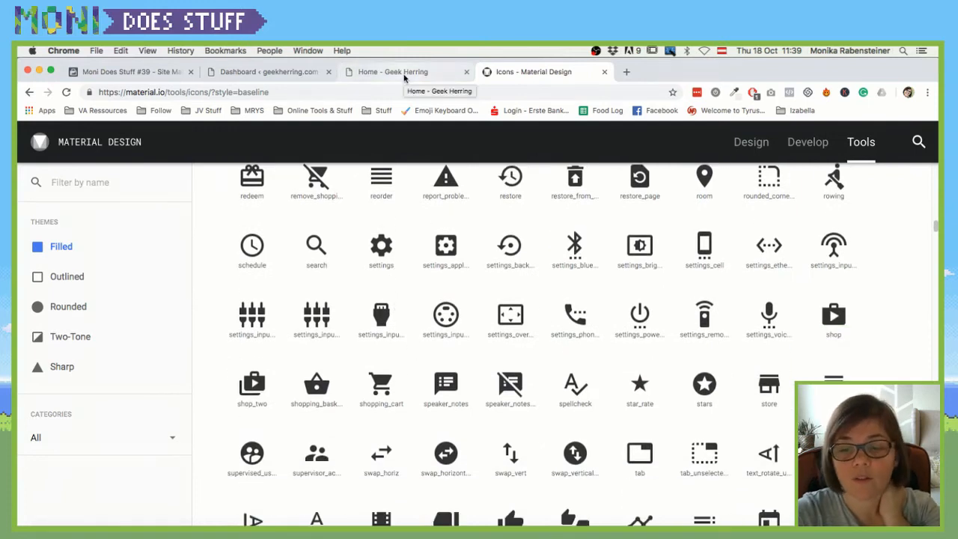
{"action": "scroll", "coordinate": [434, 386], "scroll_direction": "down", "scroll_amount": 1}
Step: Return to the Geek Herring home page and examine the rest of the blurb's available icons
{"action": "left_click", "coordinate": [395, 71]}
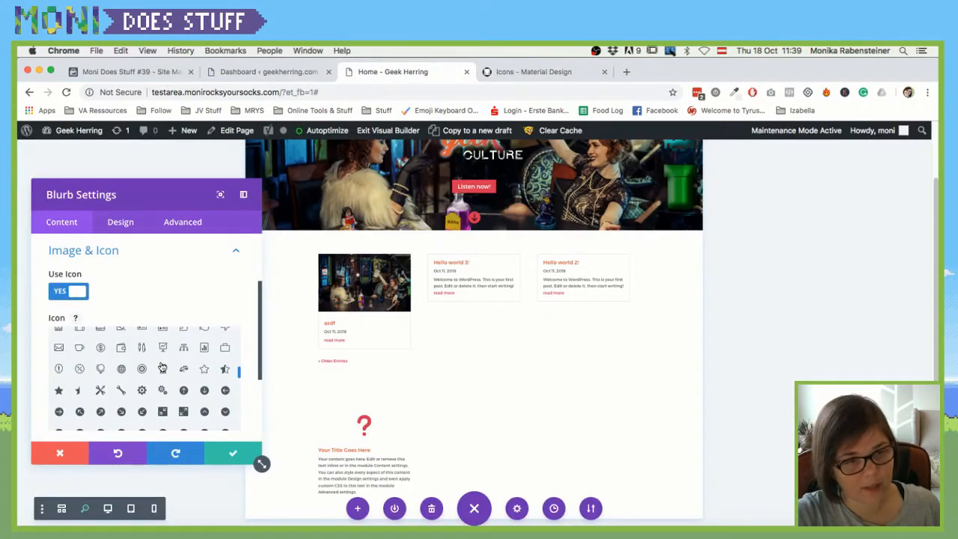
{"action": "scroll", "coordinate": [162, 367], "scroll_direction": "down", "scroll_amount": 1}
{"action": "scroll", "coordinate": [162, 367], "scroll_direction": "down", "scroll_amount": 1}
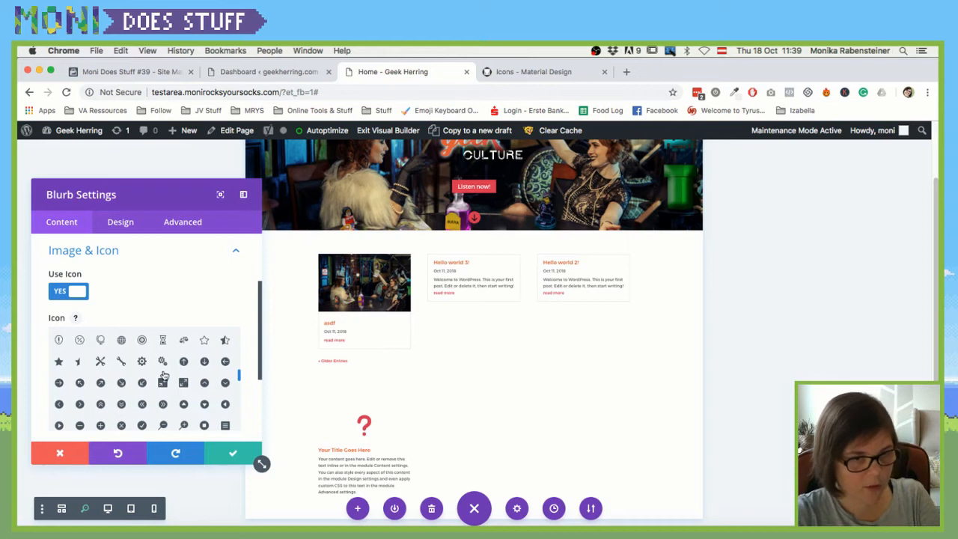
{"action": "scroll", "coordinate": [172, 383], "scroll_direction": "down", "scroll_amount": 10}
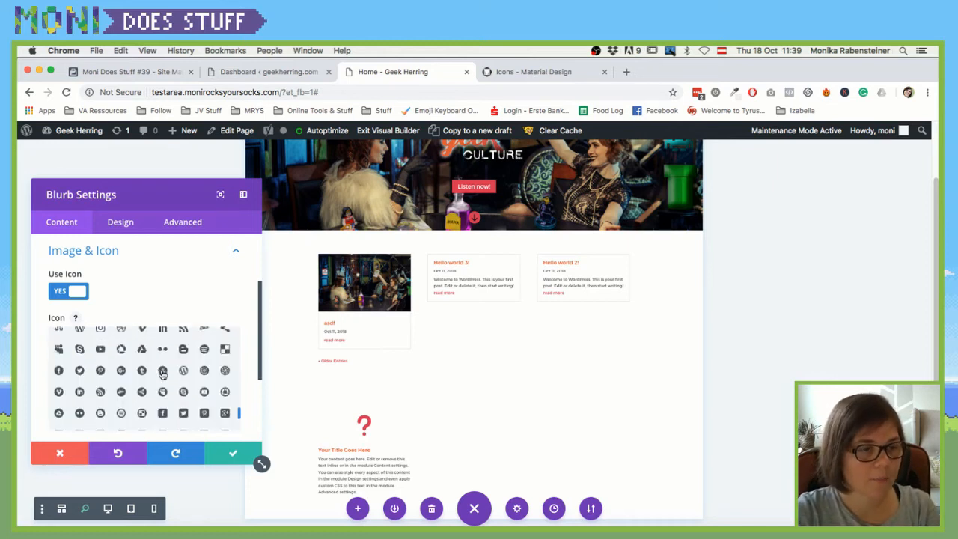
{"action": "scroll", "coordinate": [174, 379], "scroll_direction": "down", "scroll_amount": 3}
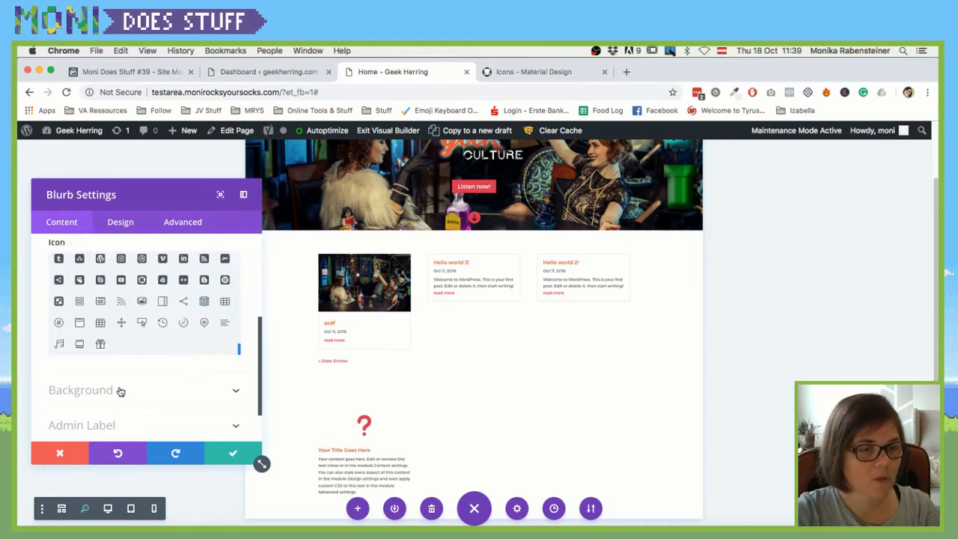
{"action": "scroll", "coordinate": [125, 386], "scroll_direction": "down", "scroll_amount": 3}
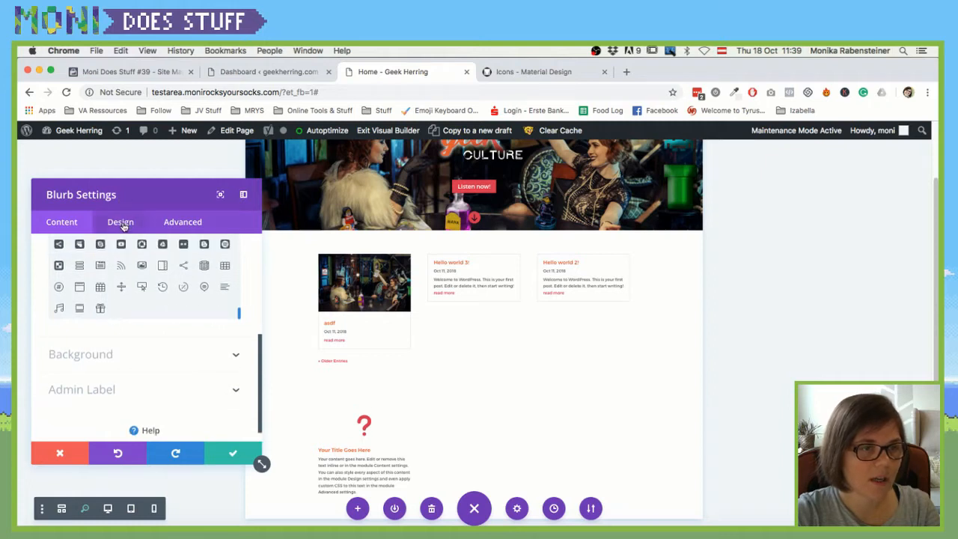
Step: Enable the circle around the blurb's icon, set the icon color to white and save the blurb settings
{"action": "left_click", "coordinate": [122, 225]}
{"action": "left_click", "coordinate": [100, 276]}
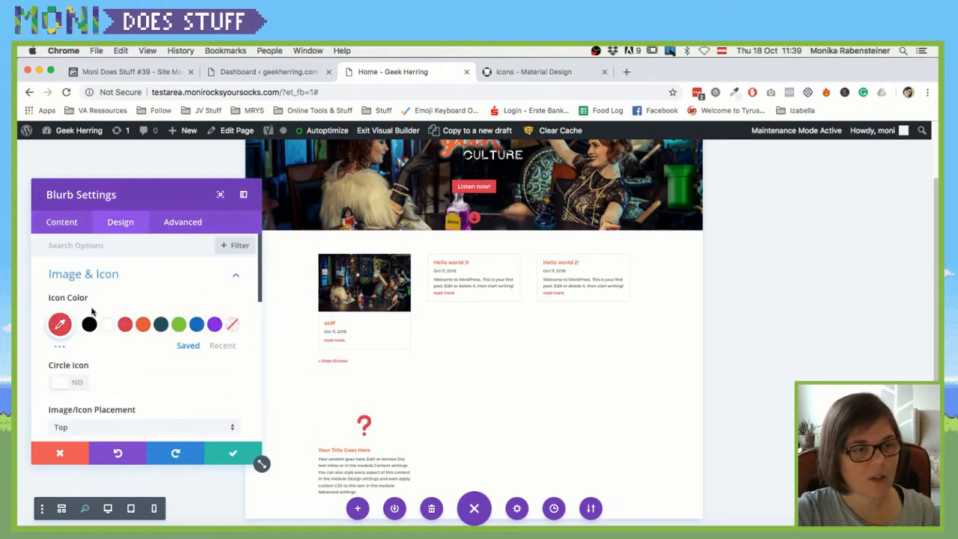
{"action": "left_click", "coordinate": [60, 384]}
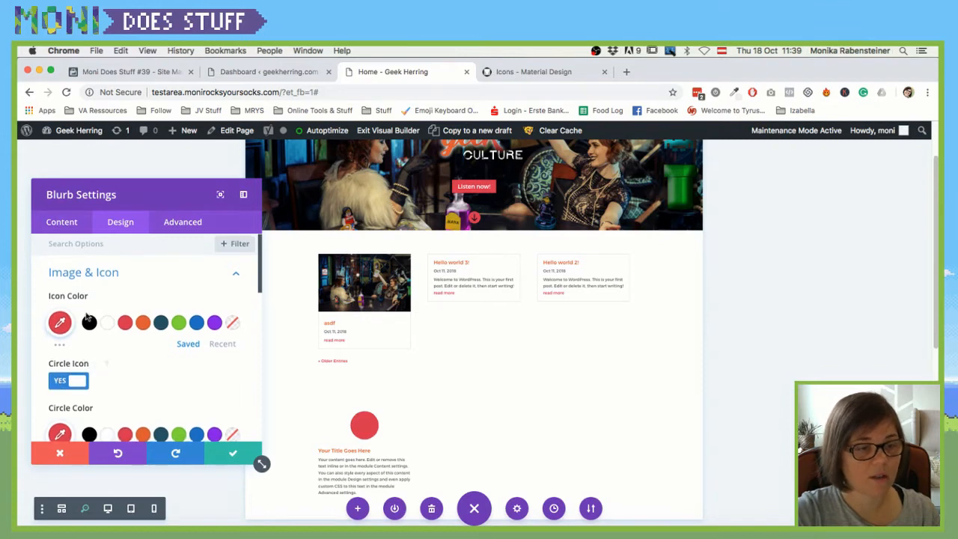
{"action": "left_click", "coordinate": [104, 323]}
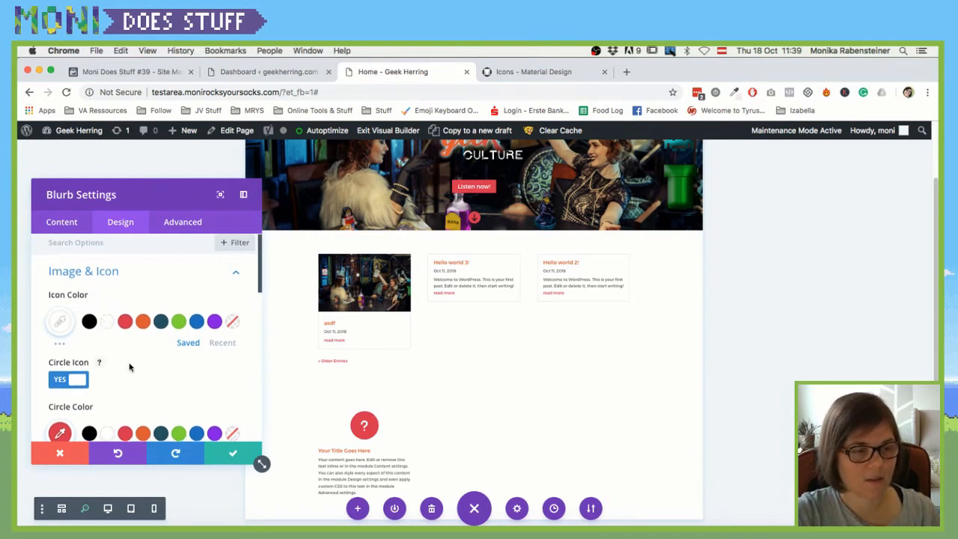
{"action": "scroll", "coordinate": [131, 367], "scroll_direction": "down", "scroll_amount": 1}
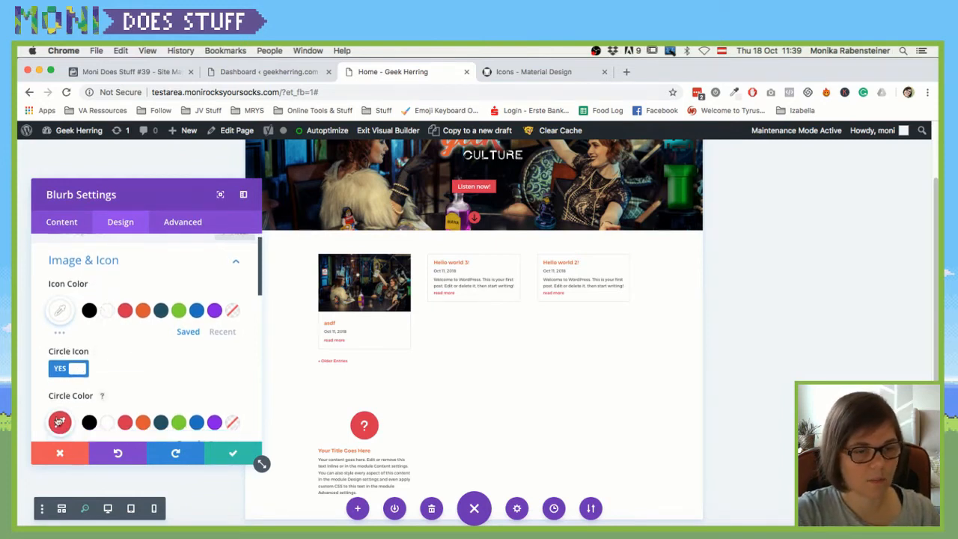
{"action": "scroll", "coordinate": [63, 408], "scroll_direction": "down", "scroll_amount": 3}
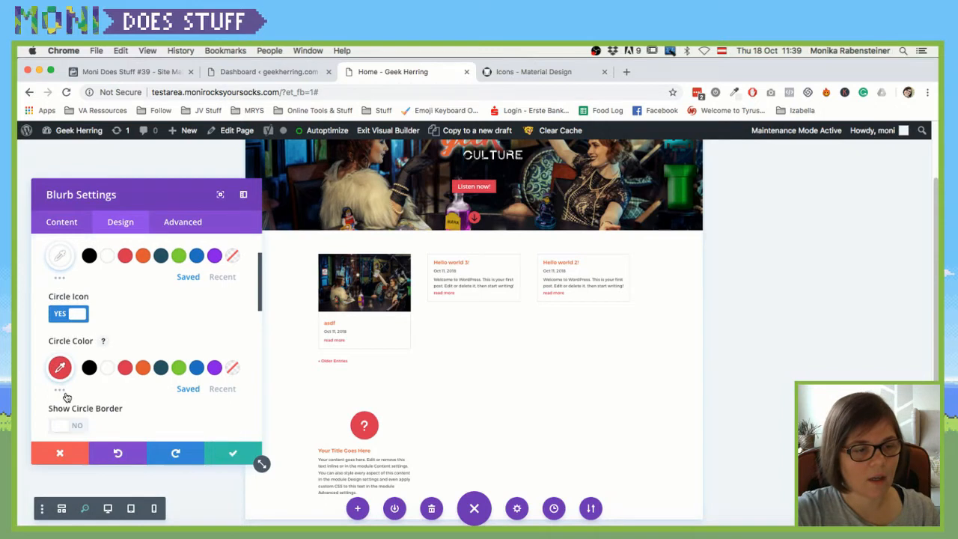
{"action": "left_click", "coordinate": [221, 453]}
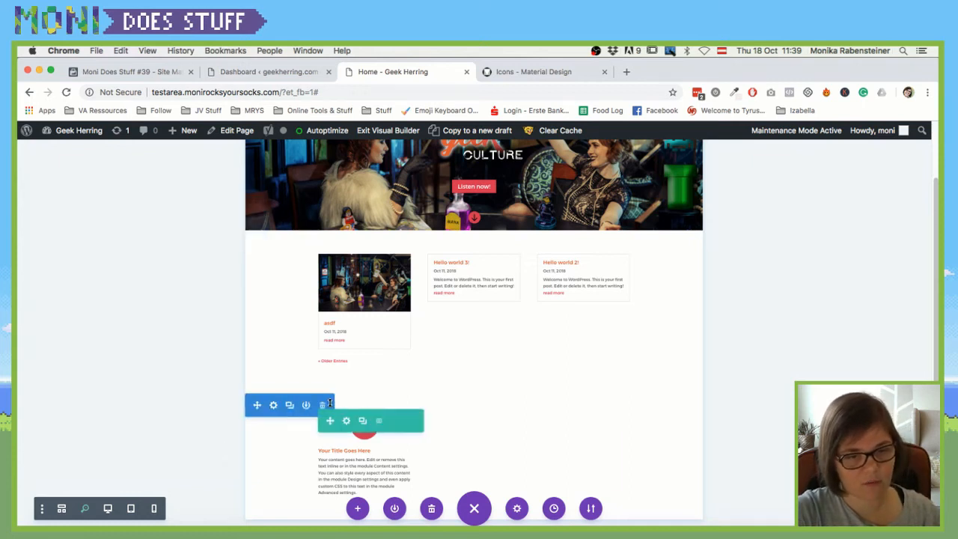
Step: Set the background color of the section containing the blurb to dark teal #245262 and save the section settings
{"action": "left_click", "coordinate": [274, 407]}
{"action": "left_click", "coordinate": [107, 278]}
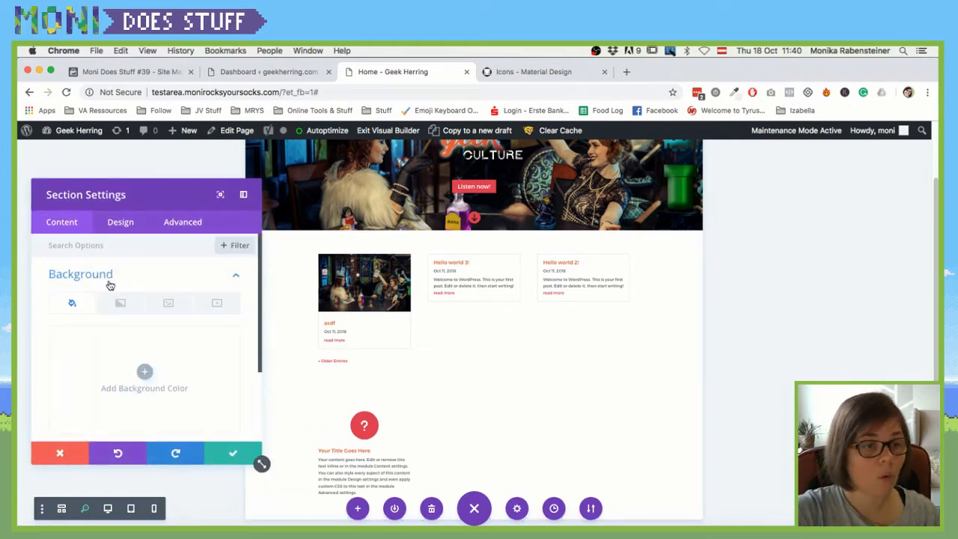
{"action": "left_click", "coordinate": [121, 303]}
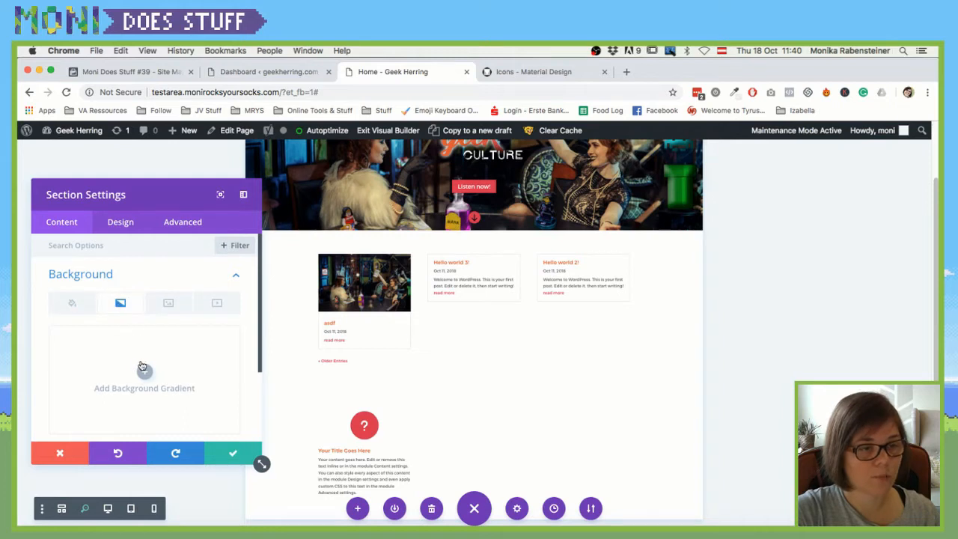
{"action": "left_click", "coordinate": [73, 303]}
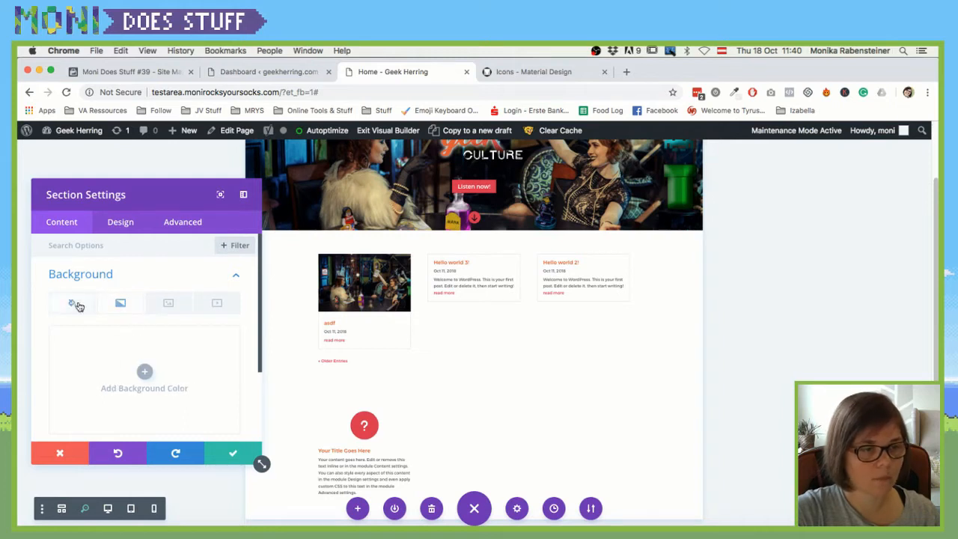
{"action": "left_click", "coordinate": [141, 370]}
{"action": "scroll", "coordinate": [138, 374], "scroll_direction": "down", "scroll_amount": 1}
{"action": "left_click", "coordinate": [156, 417]}
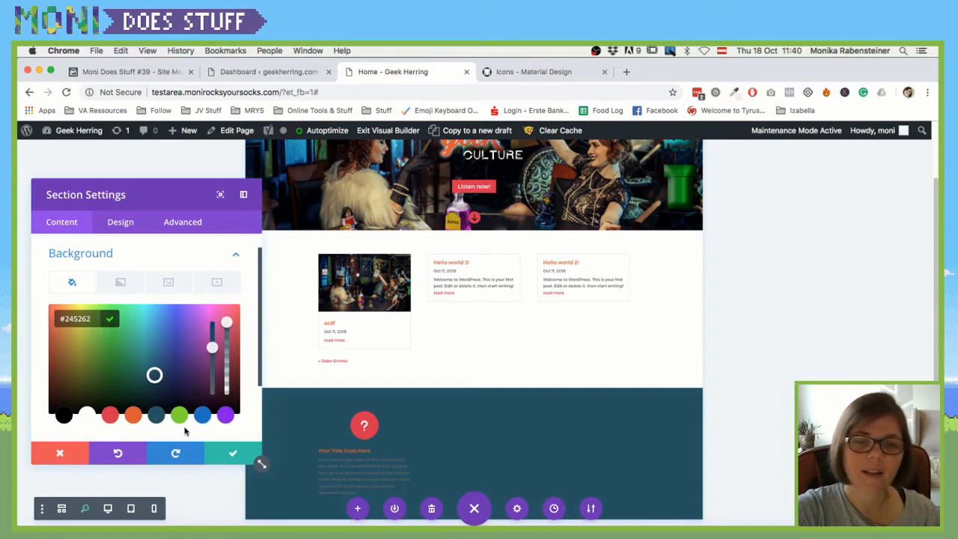
{"action": "left_click", "coordinate": [110, 416]}
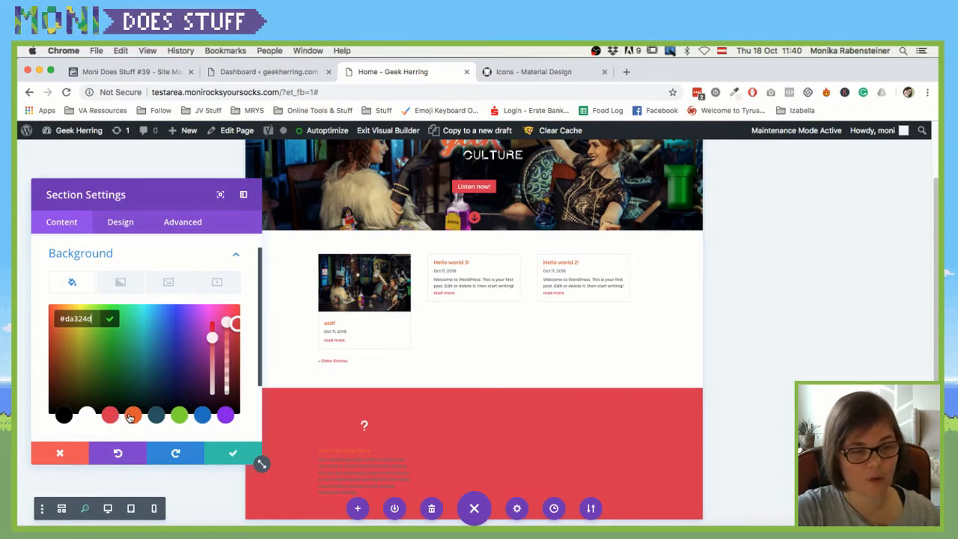
{"action": "left_click", "coordinate": [154, 415]}
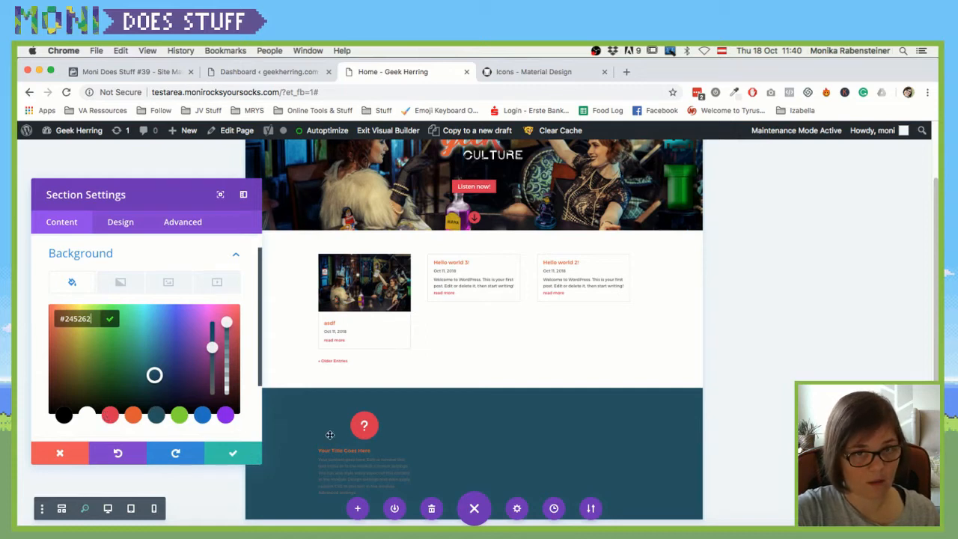
{"action": "scroll", "coordinate": [329, 434], "scroll_direction": "down", "scroll_amount": 2}
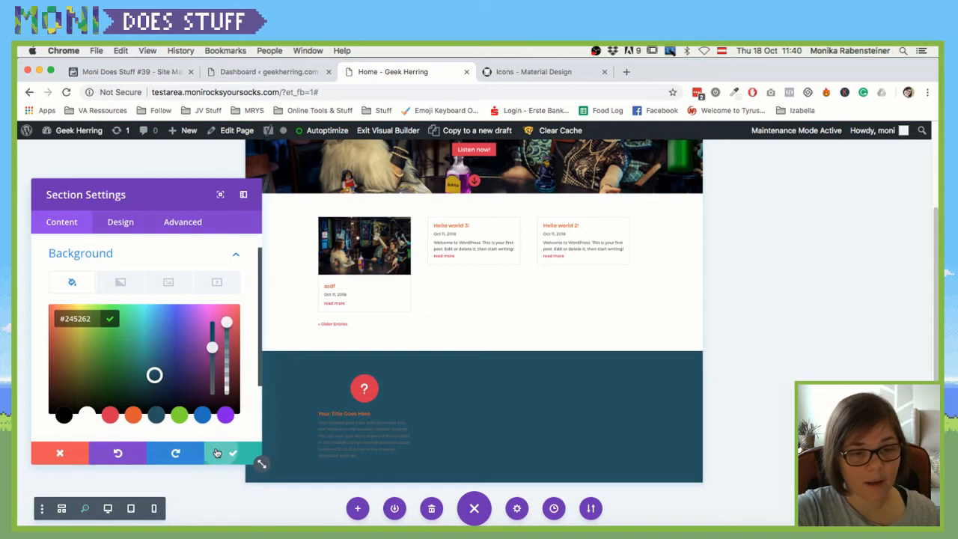
{"action": "left_click", "coordinate": [253, 455]}
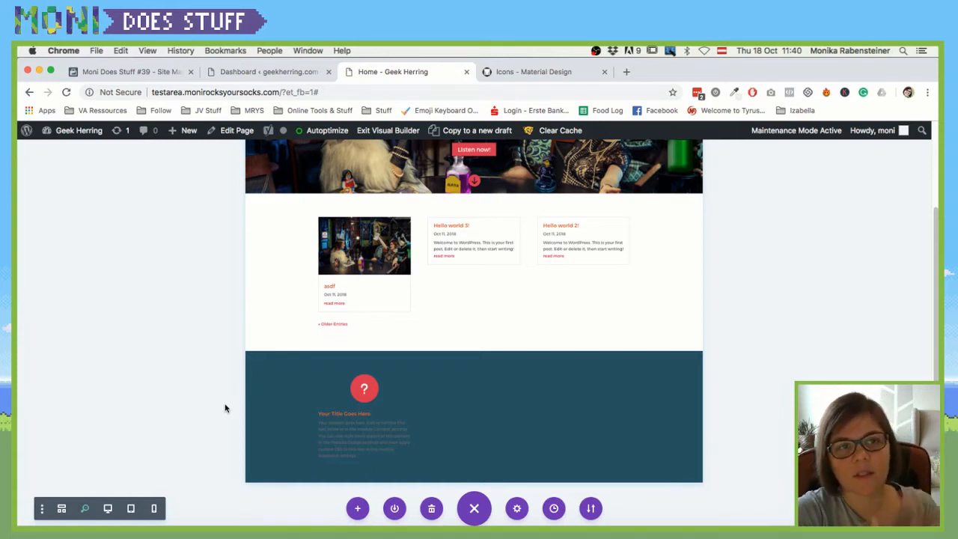
Step: Open the Unsplash website, unsplash.com, in a new browser tab
{"action": "key", "text": "super+t"}
{"action": "type", "text": "w"}
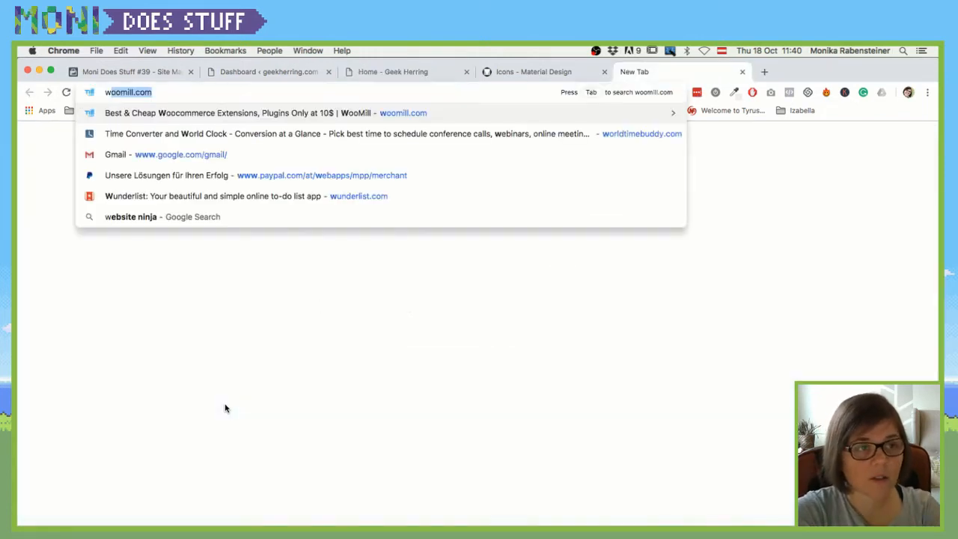
{"action": "key", "text": "BackSpace"}
{"action": "key", "text": "BackSpace"}
{"action": "type", "text": "u"}
{"action": "key", "text": "BackSpace"}
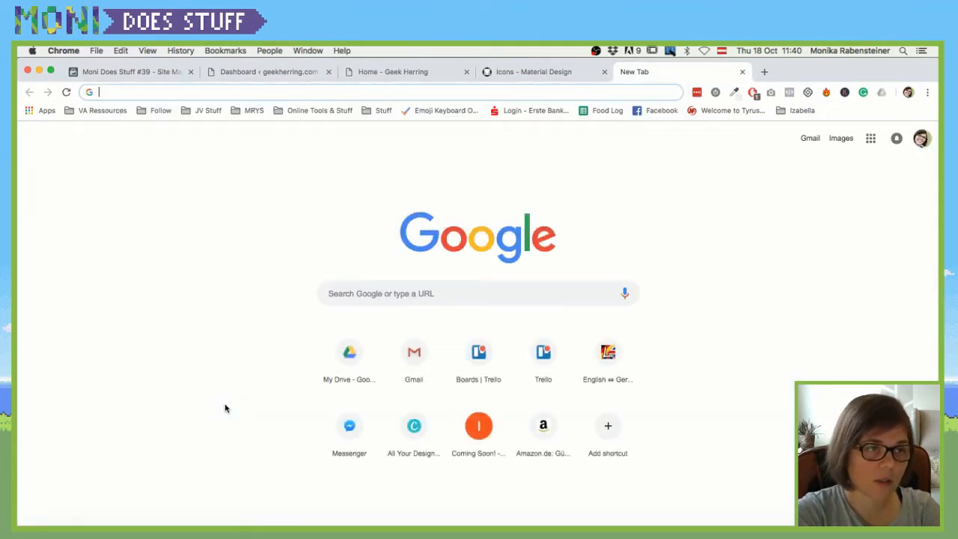
{"action": "type", "text": "z"}
{"action": "key", "text": "BackSpace"}
{"action": "type", "text": "une"}
{"action": "key", "text": "BackSpace"}
{"action": "type", "text": "s"}
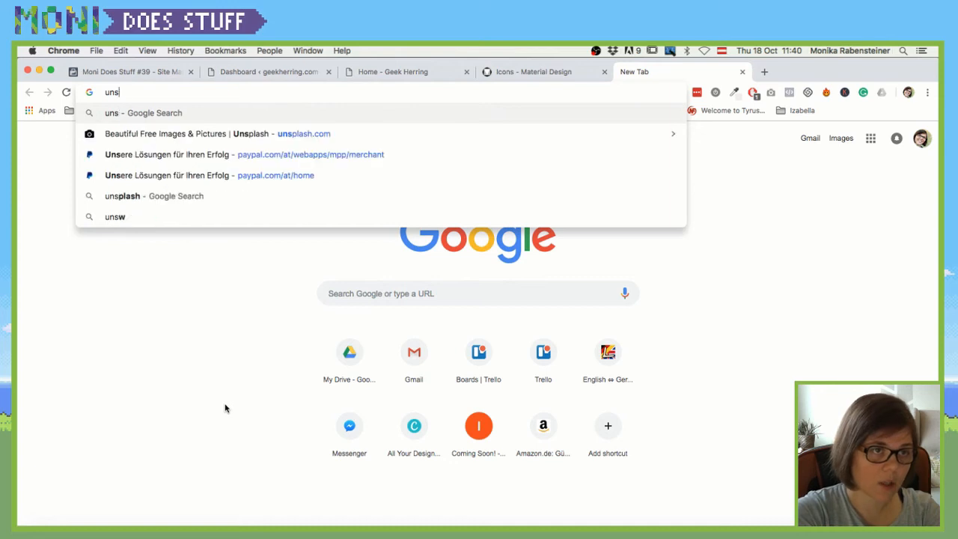
{"action": "type", "text": "p"}
{"action": "key", "text": "Return"}
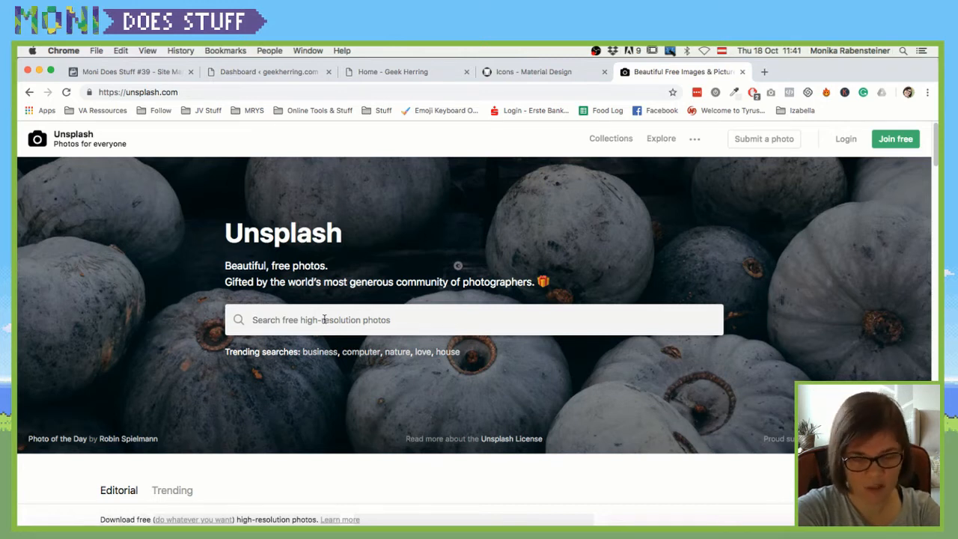
Step: Search Unsplash for "geek" photos
{"action": "left_click", "coordinate": [324, 320]}
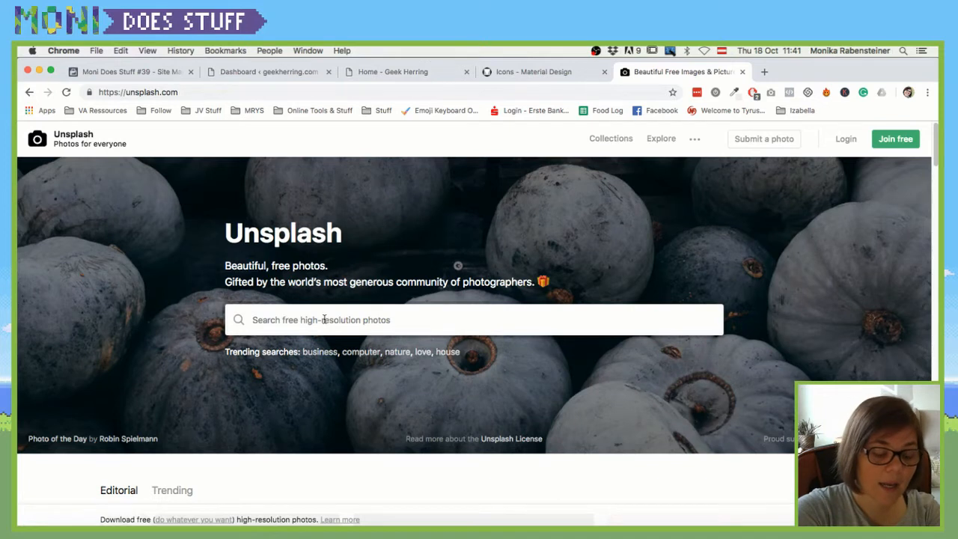
{"action": "type", "text": "geek"}
{"action": "key", "text": "Return"}
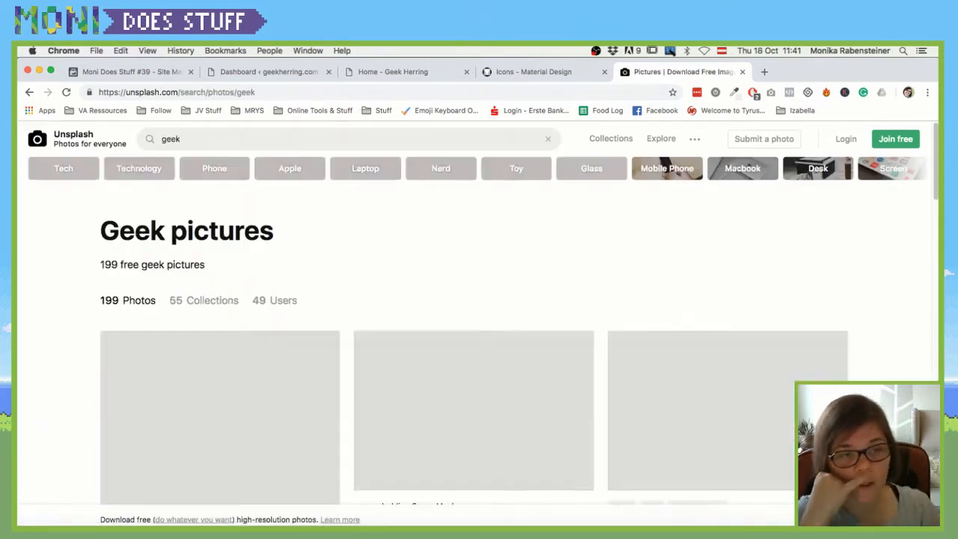
Step: Examine the geek photo results on Unsplash for a suitable section background image
{"action": "scroll", "coordinate": [109, 343], "scroll_direction": "down", "scroll_amount": 4}
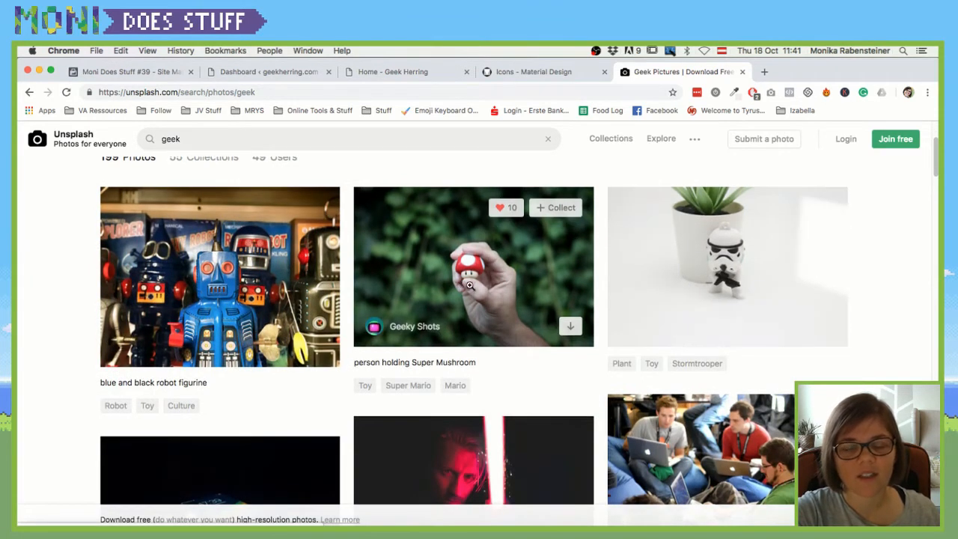
{"action": "scroll", "coordinate": [476, 282], "scroll_direction": "down", "scroll_amount": 1}
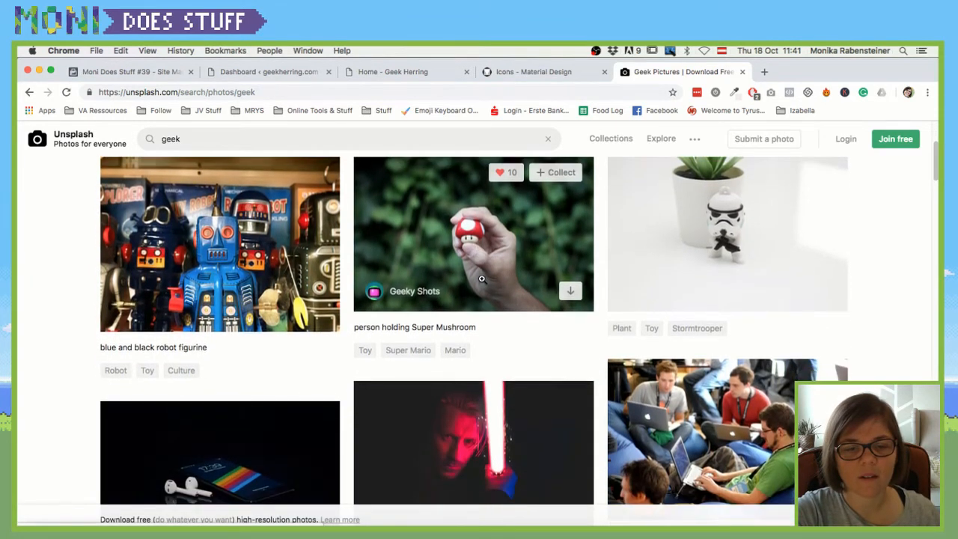
{"action": "scroll", "coordinate": [482, 278], "scroll_direction": "down", "scroll_amount": 6}
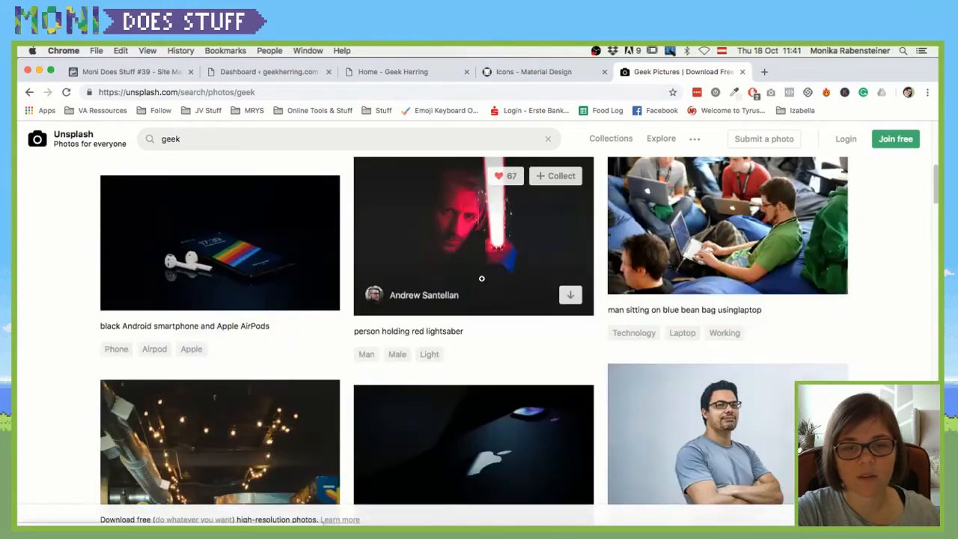
{"action": "scroll", "coordinate": [28, 287], "scroll_direction": "down", "scroll_amount": 1}
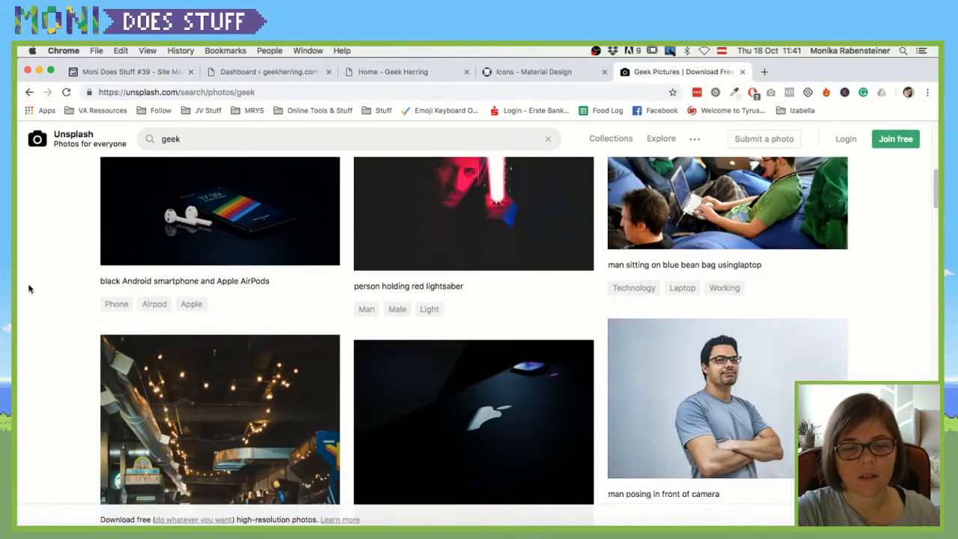
{"action": "scroll", "coordinate": [28, 285], "scroll_direction": "up", "scroll_amount": 7}
{"action": "scroll", "coordinate": [28, 283], "scroll_direction": "down", "scroll_amount": 10}
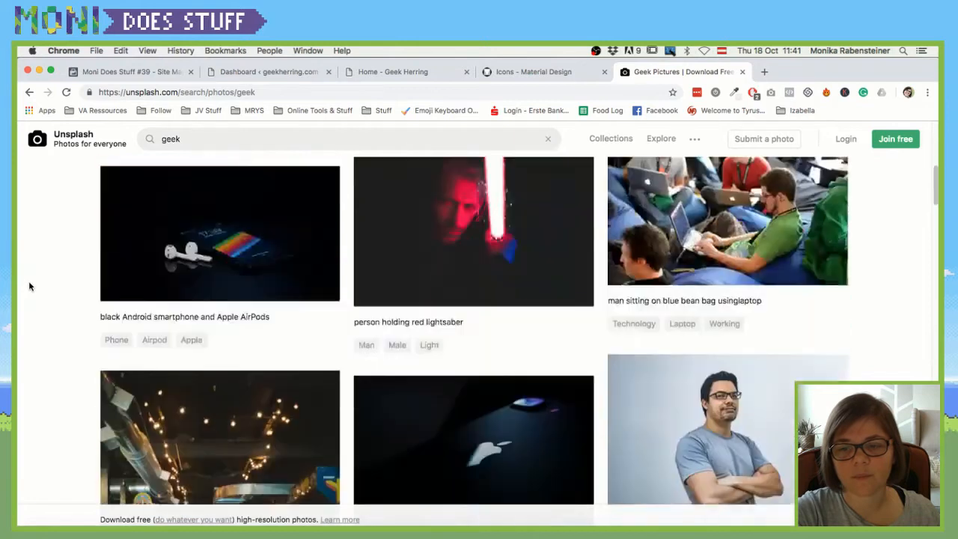
{"action": "scroll", "coordinate": [30, 285], "scroll_direction": "down", "scroll_amount": 6}
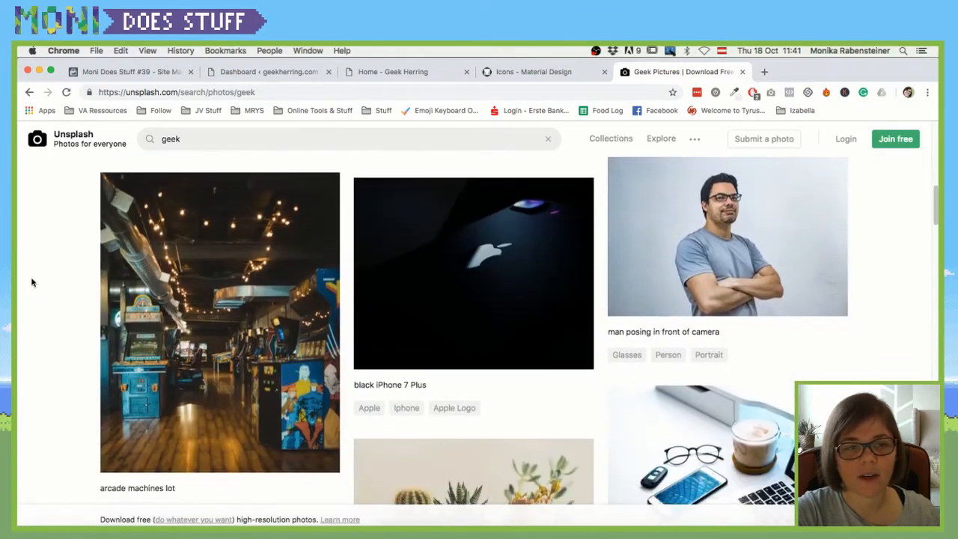
{"action": "scroll", "coordinate": [31, 282], "scroll_direction": "down", "scroll_amount": 4}
{"action": "scroll", "coordinate": [31, 282], "scroll_direction": "up", "scroll_amount": 3}
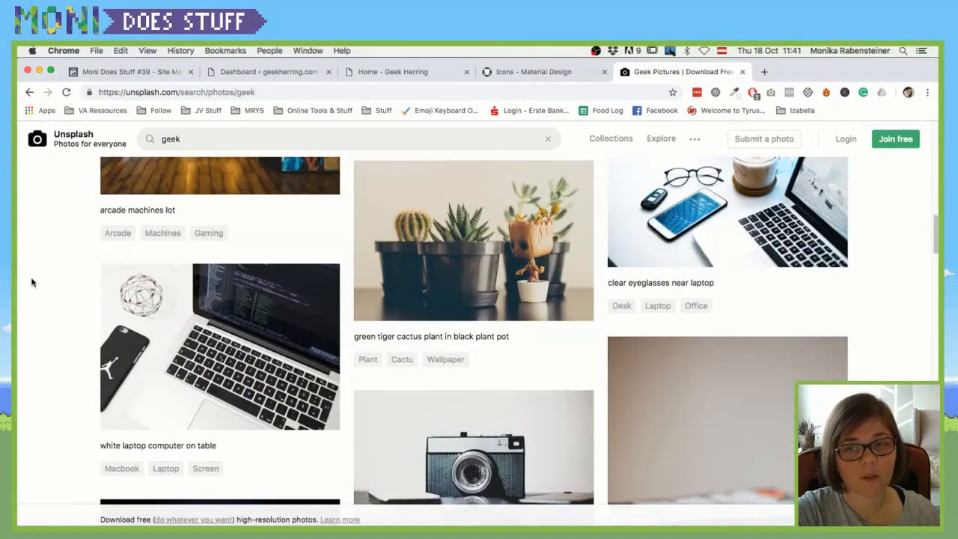
{"action": "scroll", "coordinate": [32, 283], "scroll_direction": "down", "scroll_amount": 10}
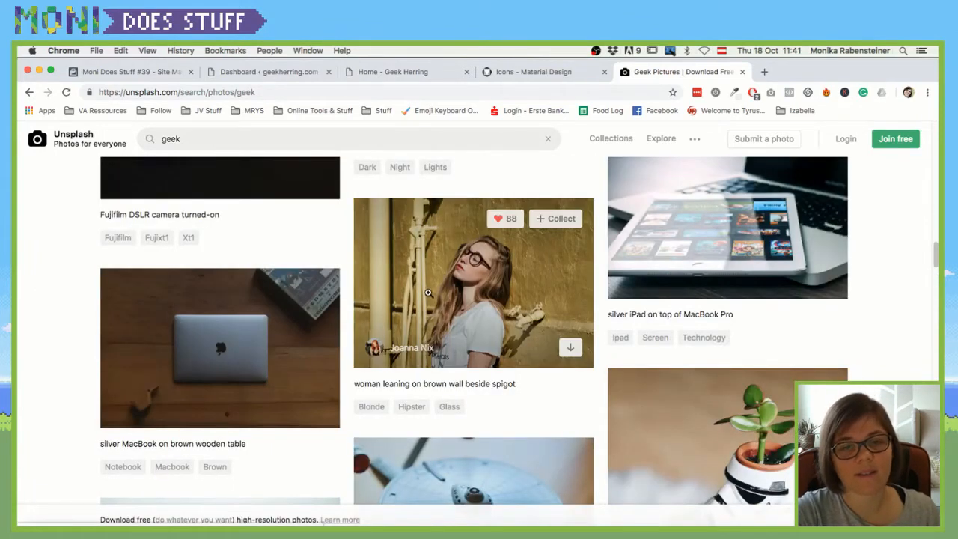
{"action": "scroll", "coordinate": [47, 309], "scroll_direction": "down", "scroll_amount": 4}
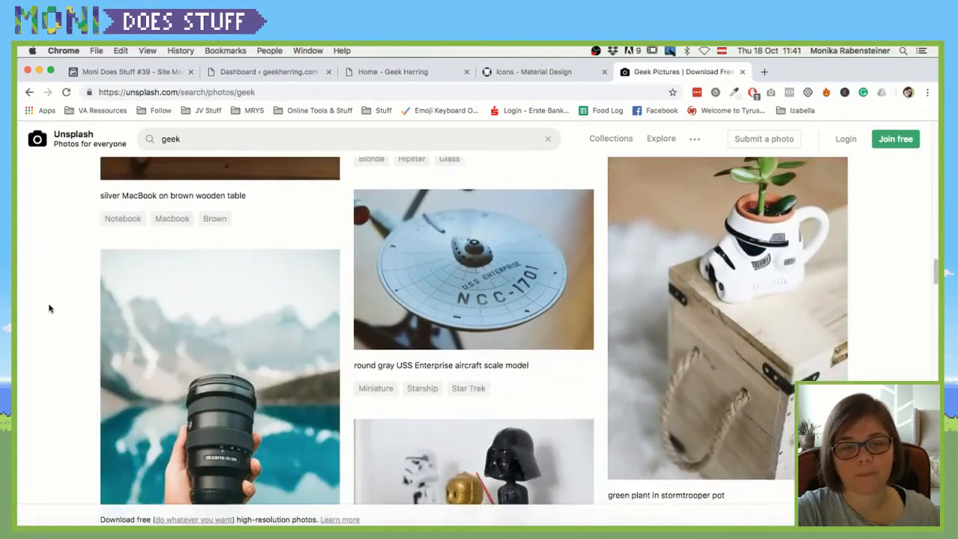
{"action": "scroll", "coordinate": [49, 309], "scroll_direction": "down", "scroll_amount": 5}
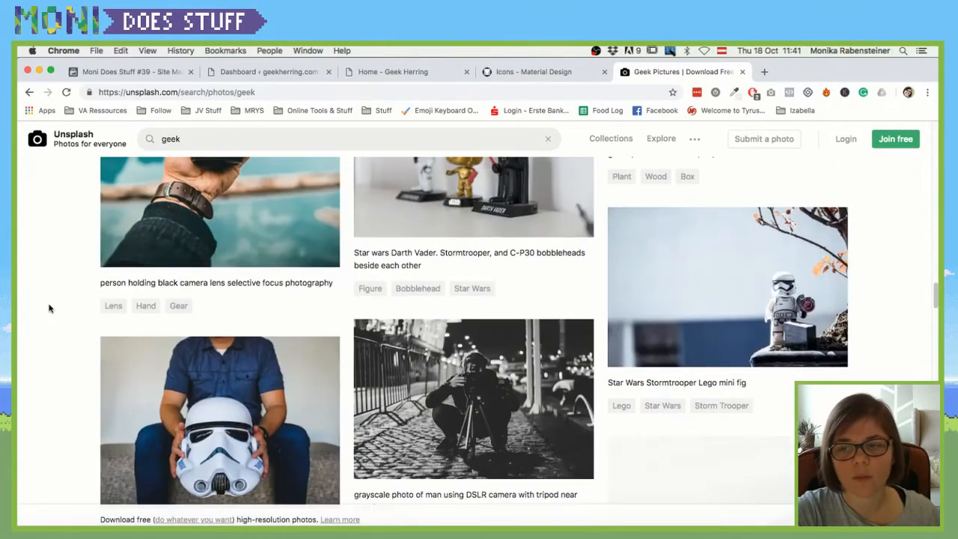
{"action": "scroll", "coordinate": [50, 309], "scroll_direction": "down", "scroll_amount": 1}
{"action": "scroll", "coordinate": [50, 308], "scroll_direction": "down", "scroll_amount": 1}
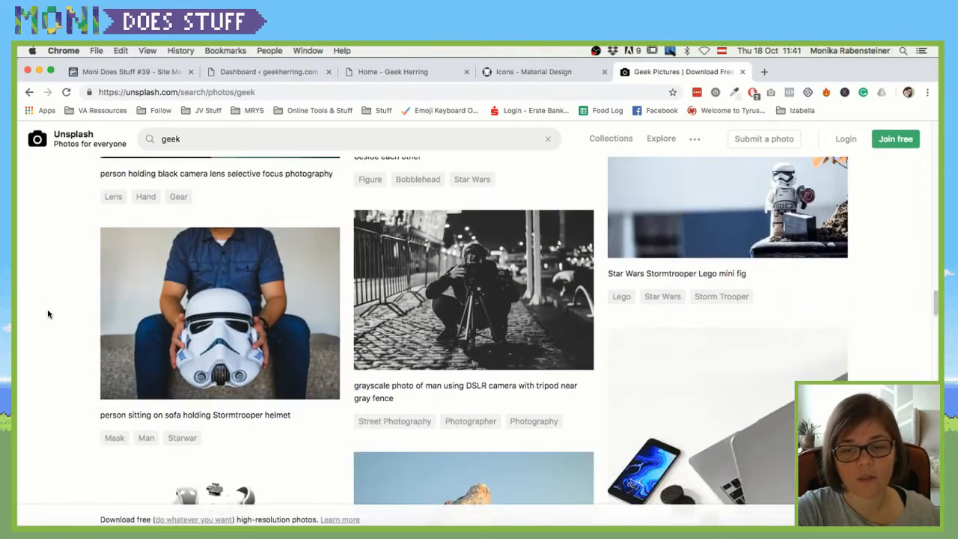
{"action": "scroll", "coordinate": [49, 313], "scroll_direction": "down", "scroll_amount": 1}
{"action": "scroll", "coordinate": [49, 313], "scroll_direction": "down", "scroll_amount": 1}
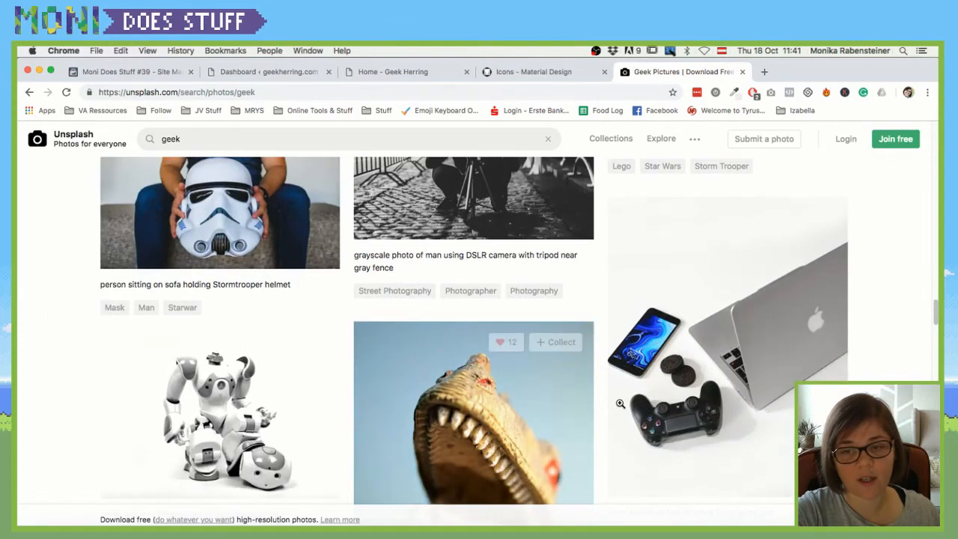
{"action": "scroll", "coordinate": [620, 403], "scroll_direction": "up", "scroll_amount": 5}
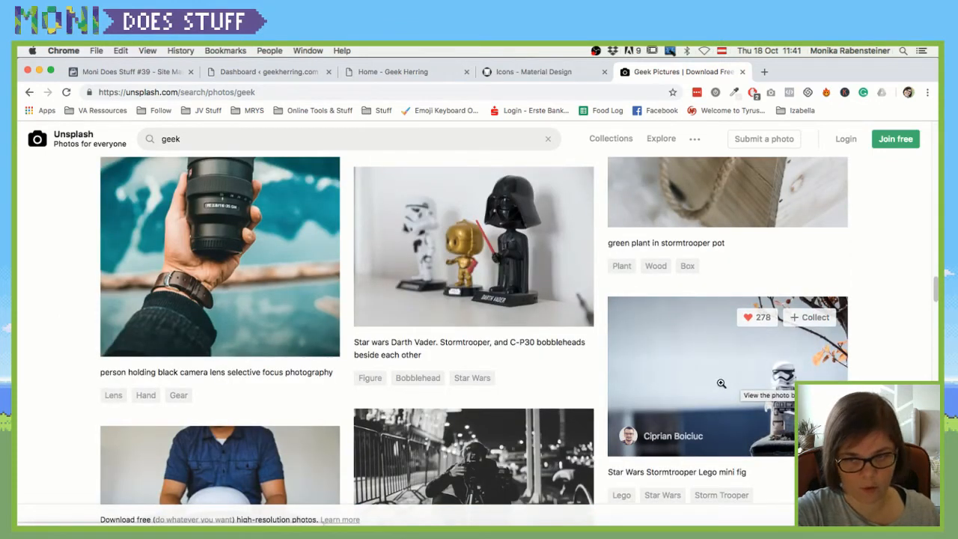
{"action": "scroll", "coordinate": [727, 361], "scroll_direction": "up", "scroll_amount": 1}
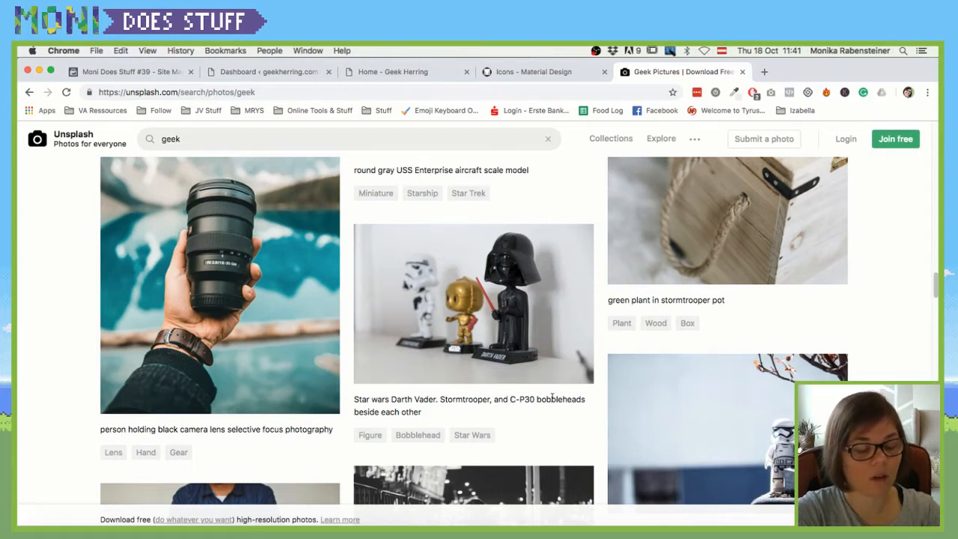
Step: Look up "c3po" on Google in a separate tab and return to the Unsplash results
{"action": "key", "text": "super+t"}
{"action": "type", "text": "c3po"}
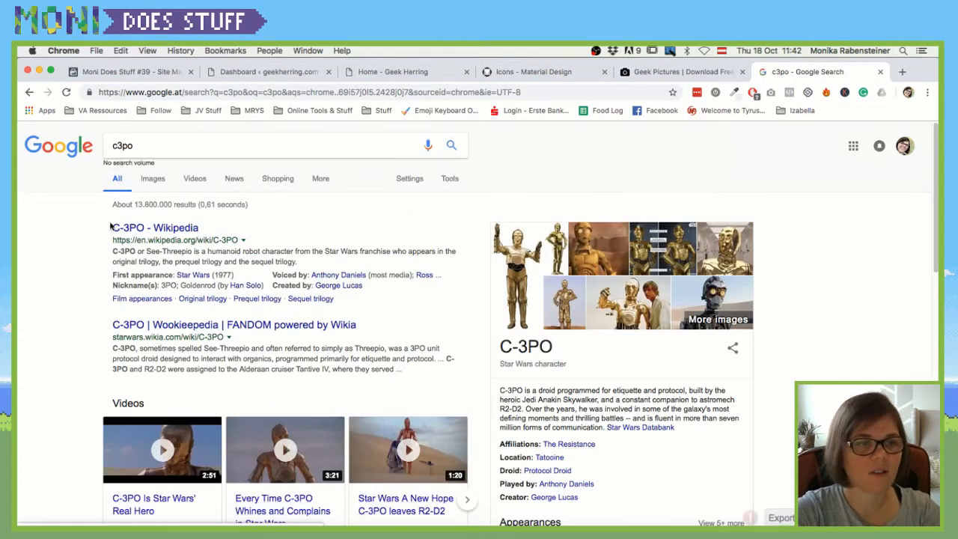
{"action": "key", "text": "super+w"}
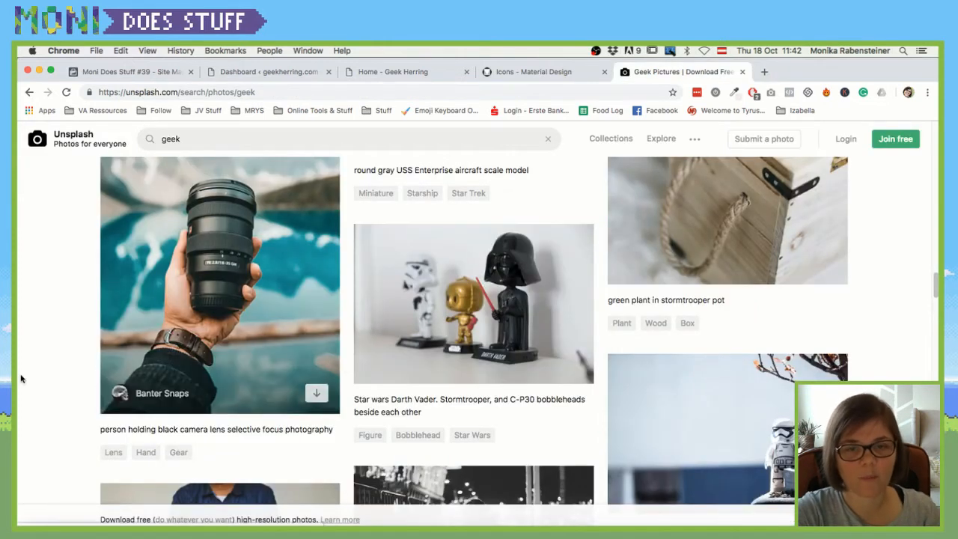
Step: Browse further through the geek photo results for a background candidate and return to the start of the results
{"action": "scroll", "coordinate": [28, 360], "scroll_direction": "down", "scroll_amount": 10}
{"action": "scroll", "coordinate": [28, 361], "scroll_direction": "down", "scroll_amount": 5}
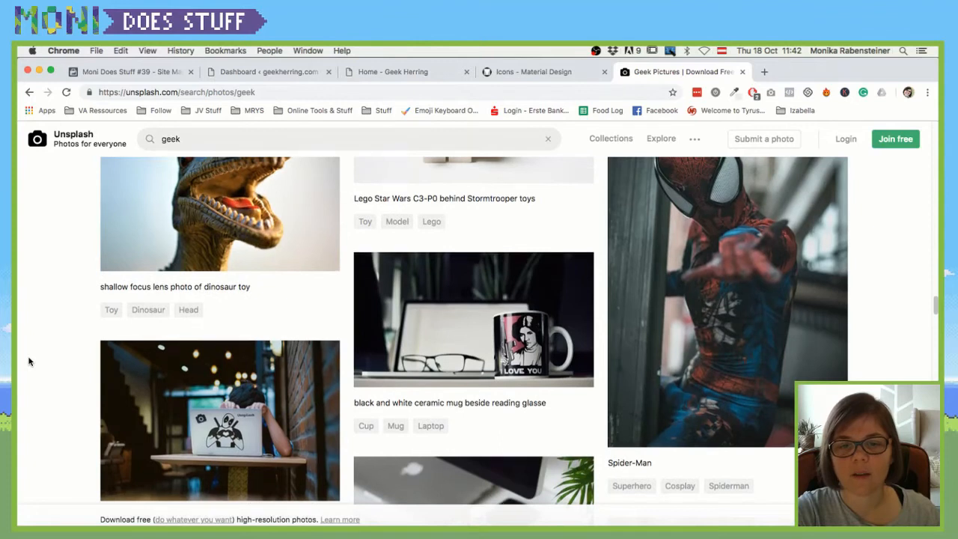
{"action": "scroll", "coordinate": [28, 362], "scroll_direction": "down", "scroll_amount": 2}
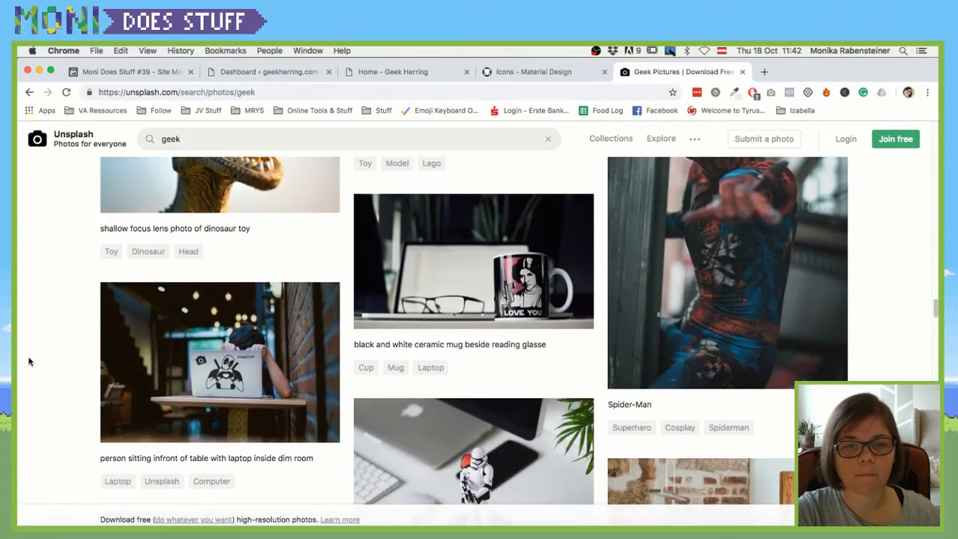
{"action": "scroll", "coordinate": [28, 362], "scroll_direction": "down", "scroll_amount": 5}
{"action": "scroll", "coordinate": [29, 362], "scroll_direction": "down", "scroll_amount": 4}
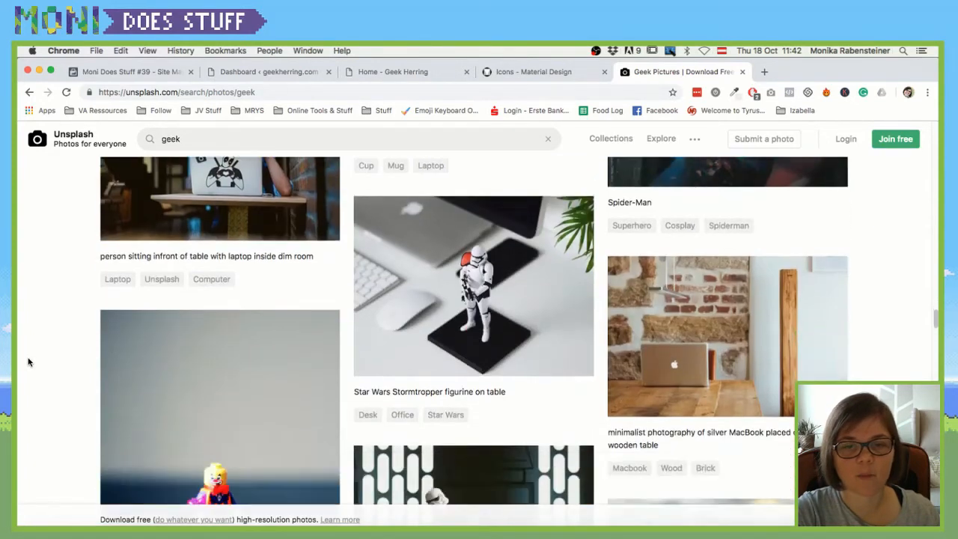
{"action": "scroll", "coordinate": [29, 362], "scroll_direction": "down", "scroll_amount": 9}
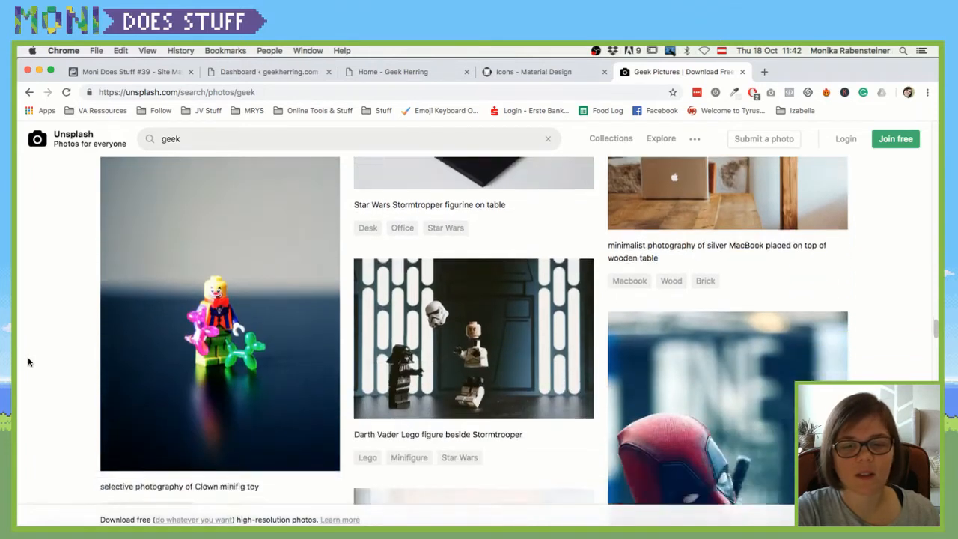
{"action": "scroll", "coordinate": [29, 362], "scroll_direction": "down", "scroll_amount": 10}
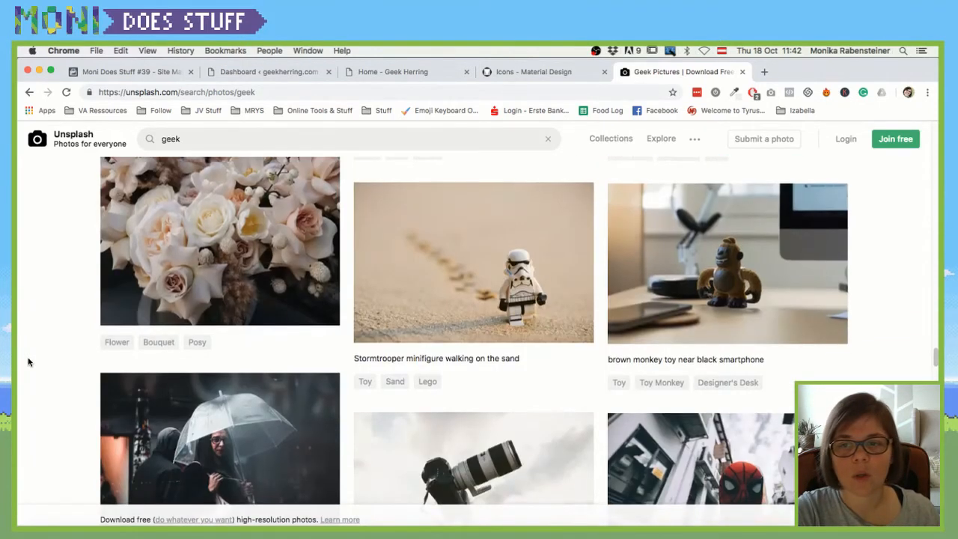
{"action": "scroll", "coordinate": [29, 362], "scroll_direction": "down", "scroll_amount": 2}
{"action": "scroll", "coordinate": [28, 362], "scroll_direction": "down", "scroll_amount": 10}
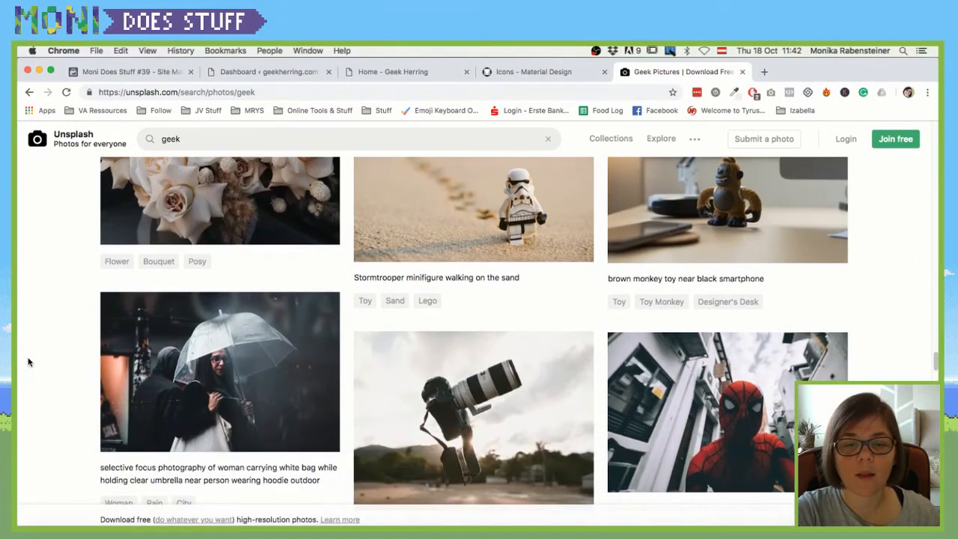
{"action": "scroll", "coordinate": [29, 363], "scroll_direction": "down", "scroll_amount": 7}
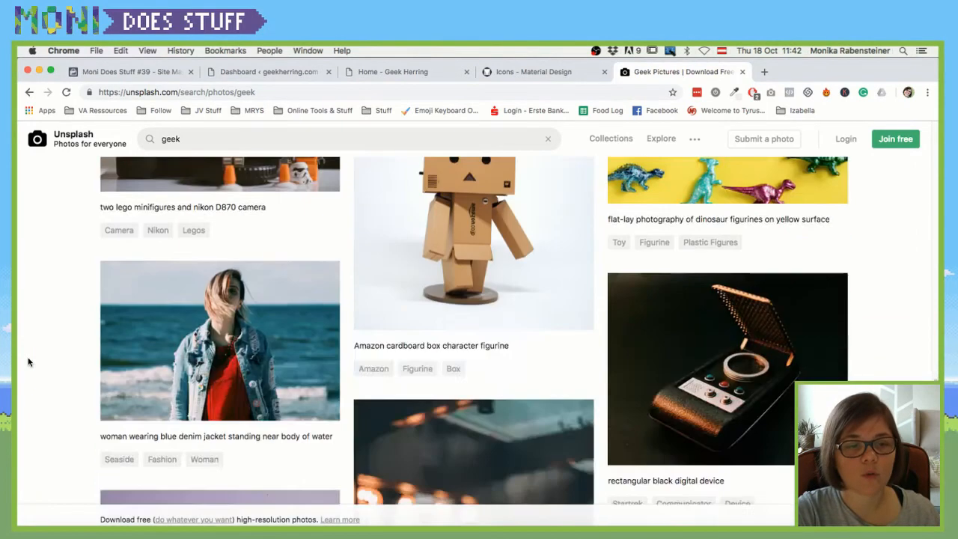
{"action": "scroll", "coordinate": [28, 363], "scroll_direction": "down", "scroll_amount": 5}
{"action": "scroll", "coordinate": [28, 363], "scroll_direction": "up", "scroll_amount": 20}
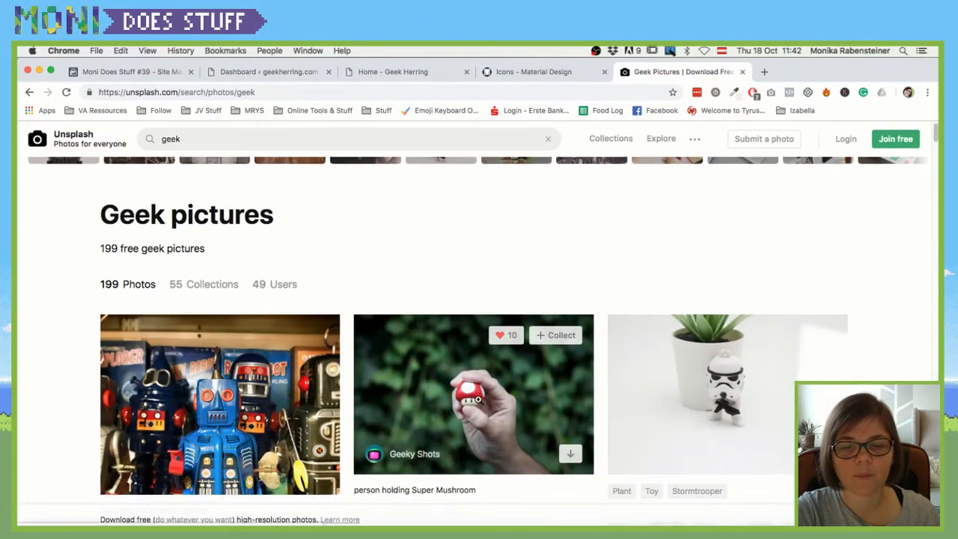
Step: Download the photo of a person holding a Super Mushroom and open its credit link in a new tab
{"action": "left_click", "coordinate": [572, 454]}
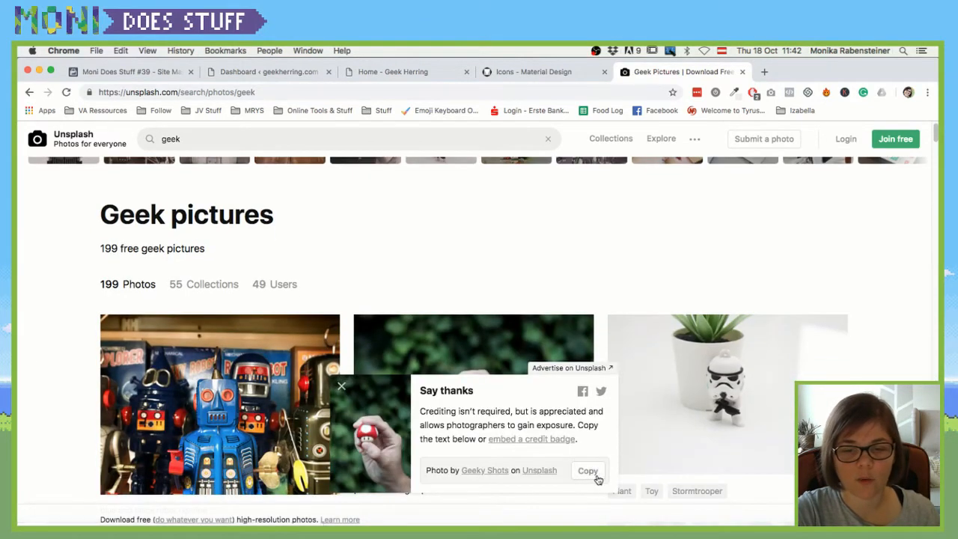
{"action": "right_click", "coordinate": [490, 443]}
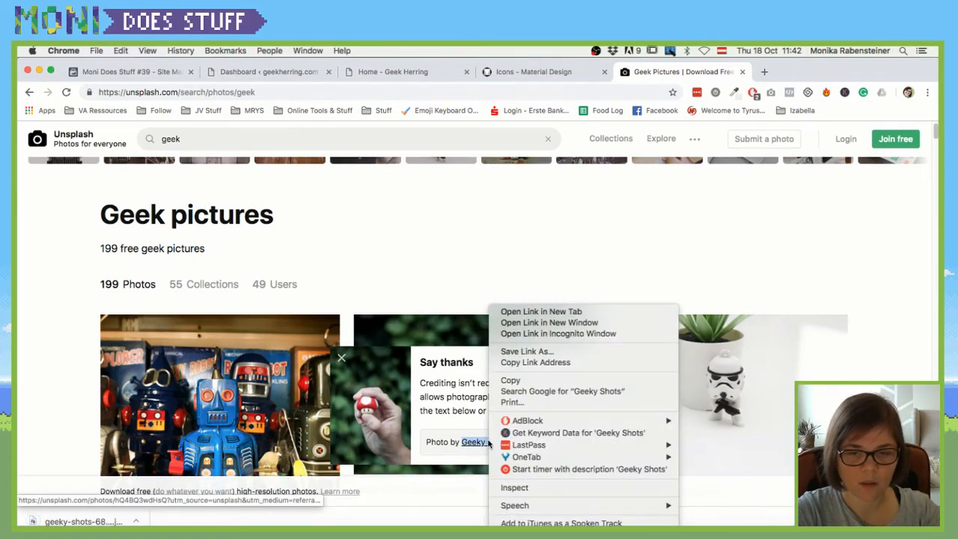
{"action": "left_click", "coordinate": [518, 311]}
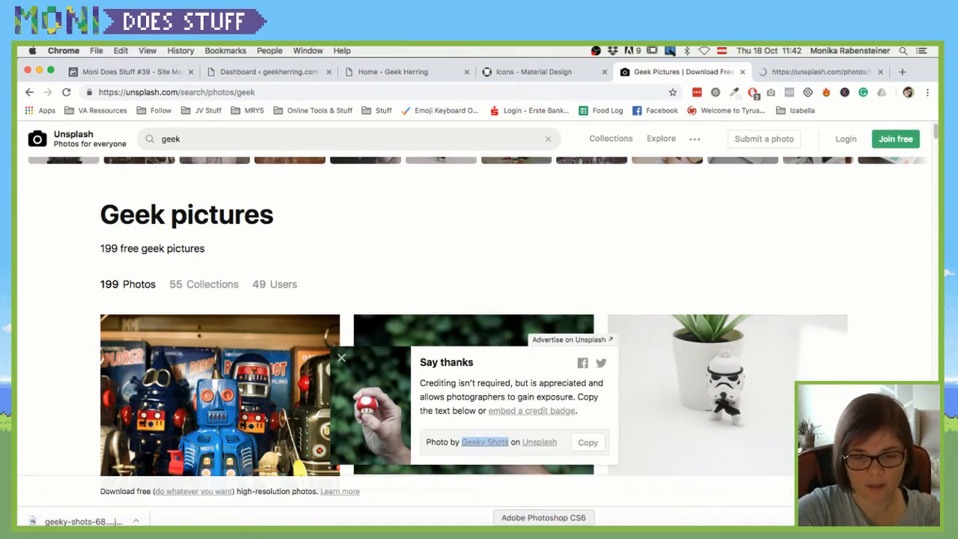
Step: Switch to Photoshop, open geeky-shots-687868-unsplash.jpg from the Downloads folder, and fit the application window to the screen
{"action": "left_click", "coordinate": [544, 529]}
{"action": "left_click", "coordinate": [108, 51]}
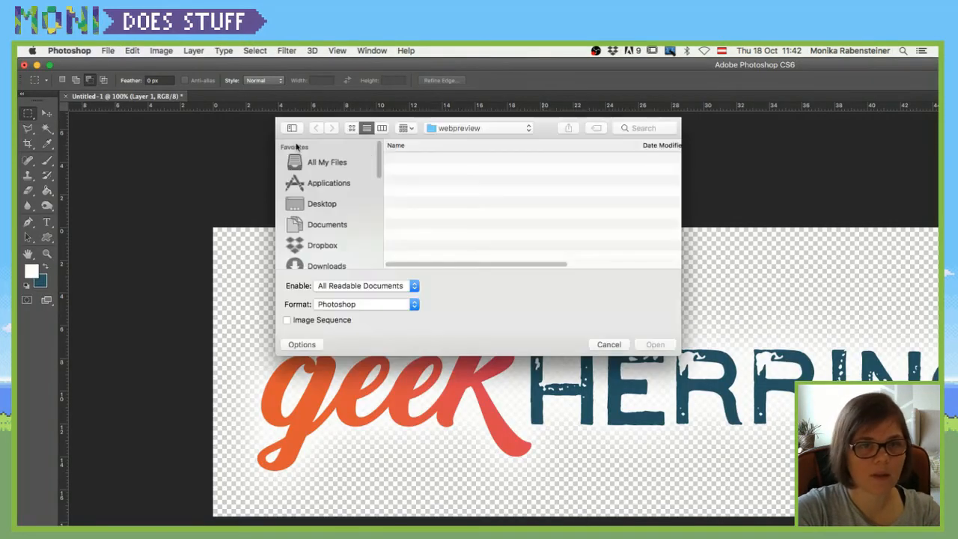
{"action": "left_click", "coordinate": [320, 263]}
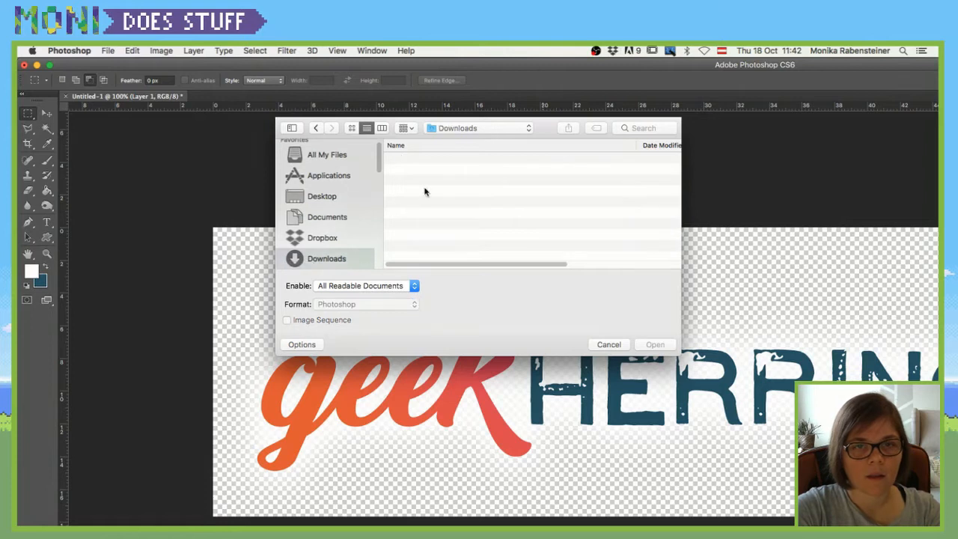
{"action": "left_click", "coordinate": [435, 159]}
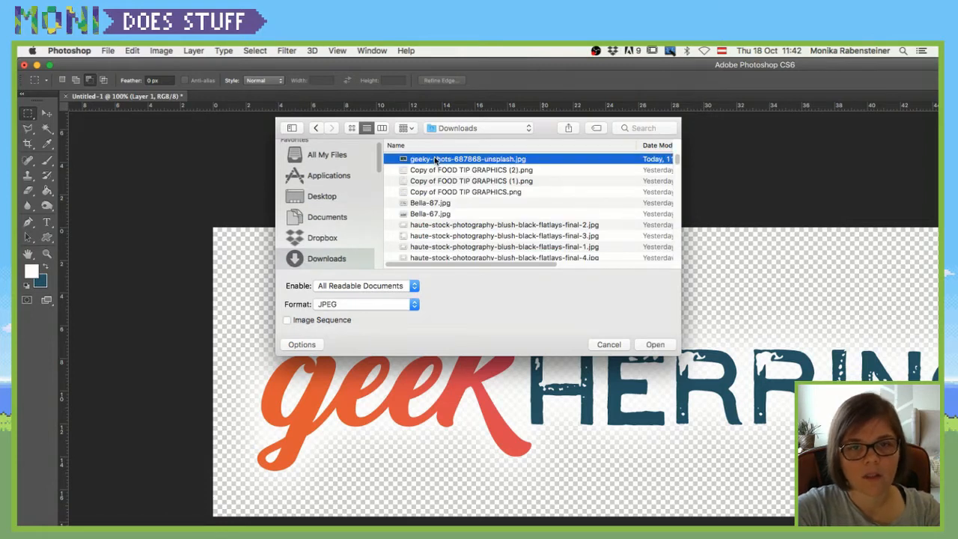
{"action": "key", "text": "space"}
{"action": "key", "text": "space"}
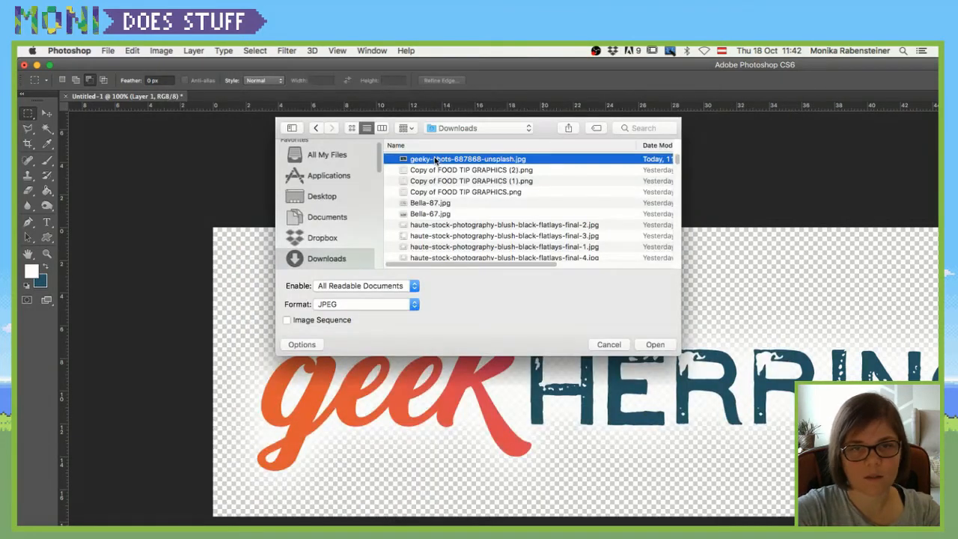
{"action": "double_click", "coordinate": [435, 160]}
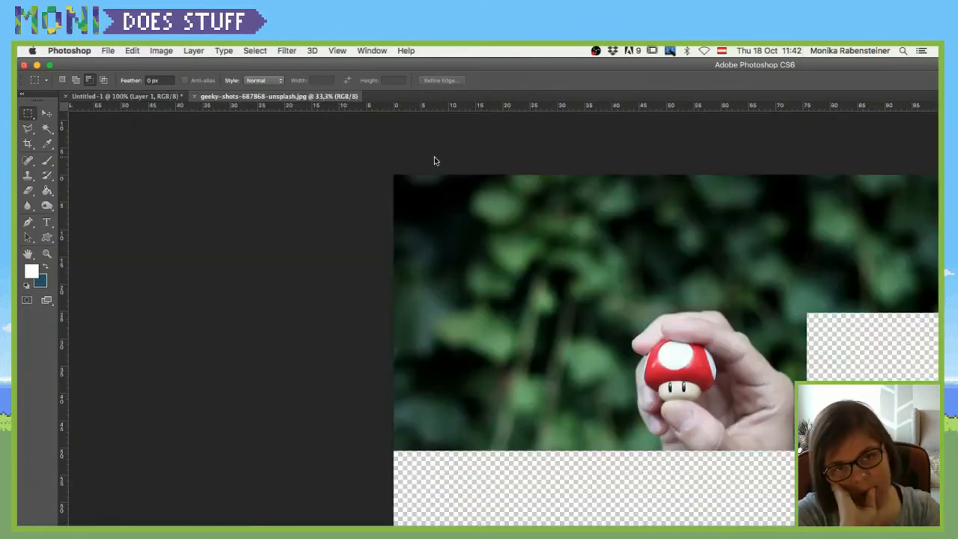
{"action": "left_click", "coordinate": [50, 65]}
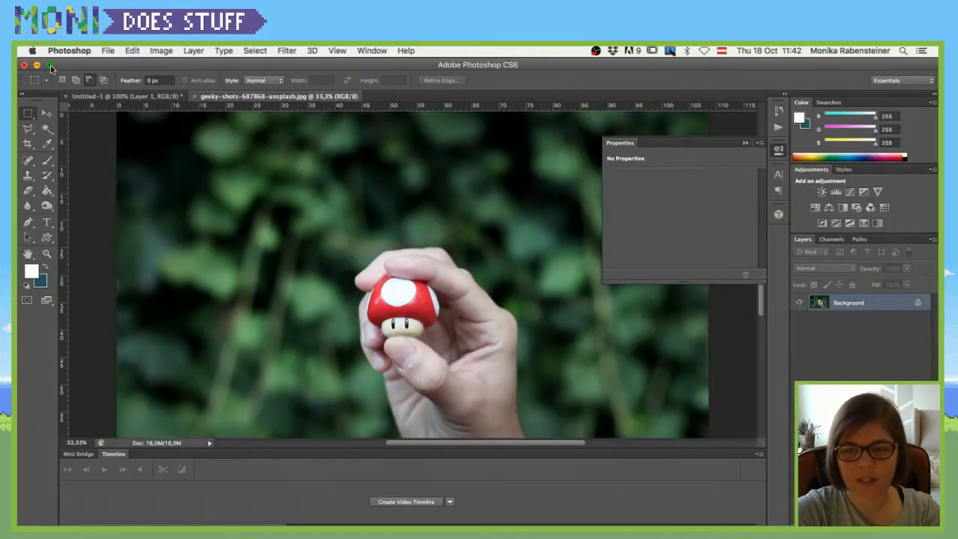
Step: Add a new layer above the mushroom photo and fill it with black (#000000)
{"action": "key", "text": "super+shift+alt+n"}
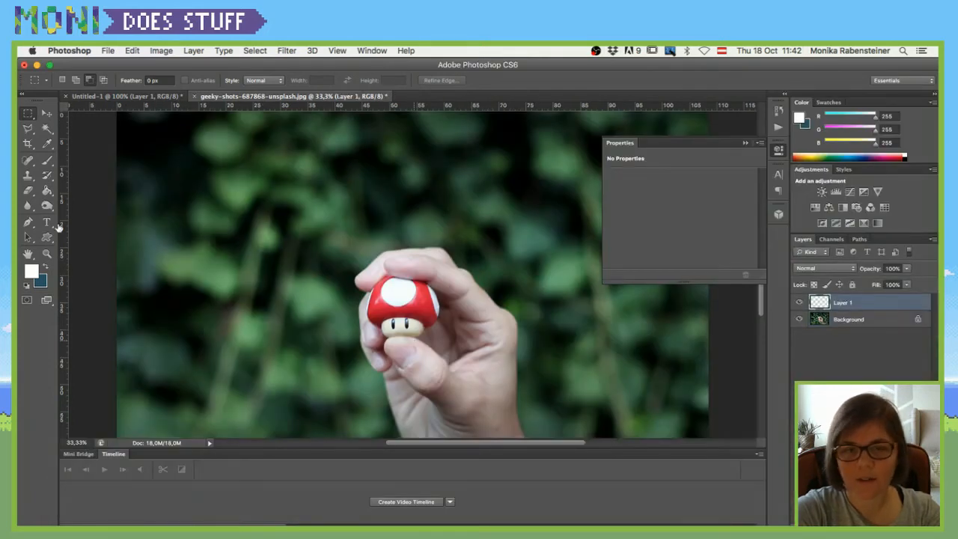
{"action": "left_click", "coordinate": [36, 272]}
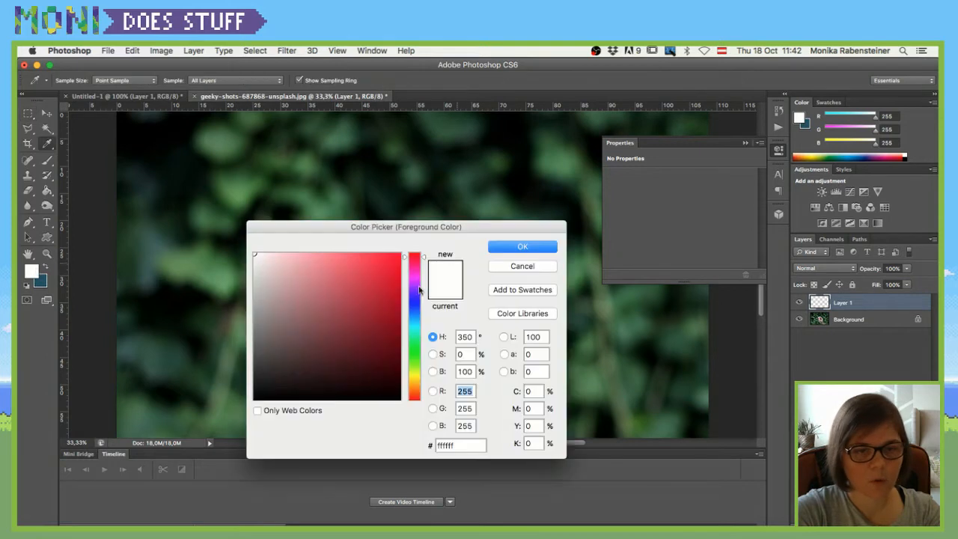
{"action": "left_click_drag", "start_coordinate": [360, 320], "coordinate": [404, 405]}
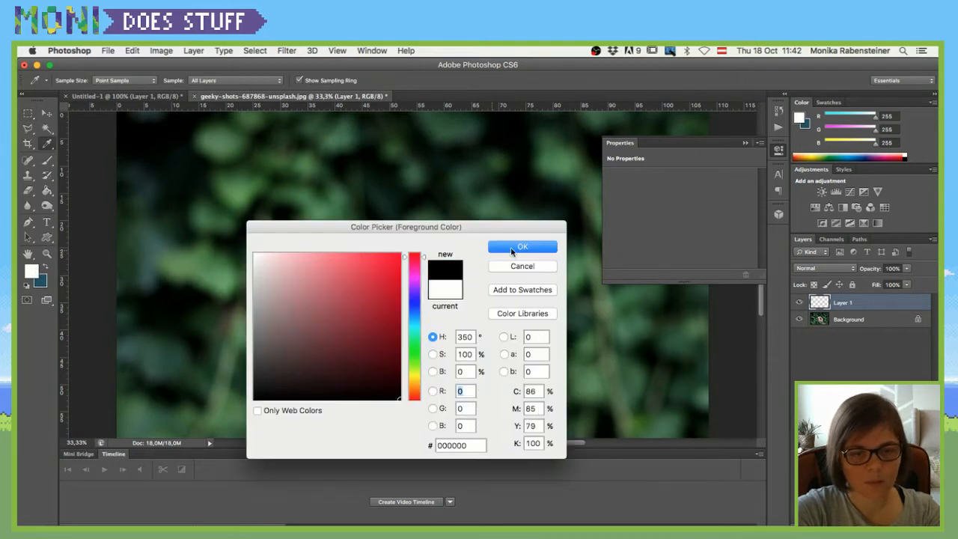
{"action": "key", "text": "Return"}
{"action": "left_click", "coordinate": [48, 190]}
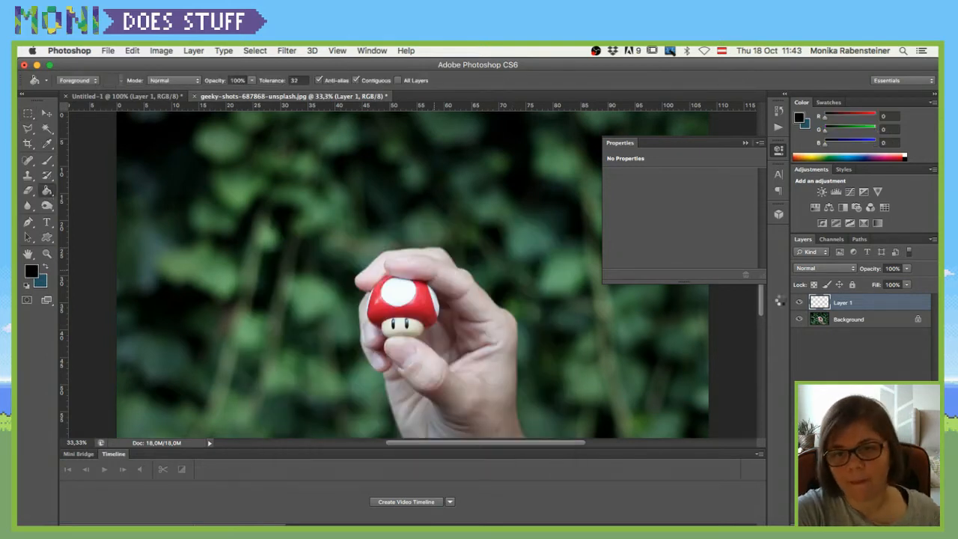
{"action": "key", "text": "alt+BackSpace"}
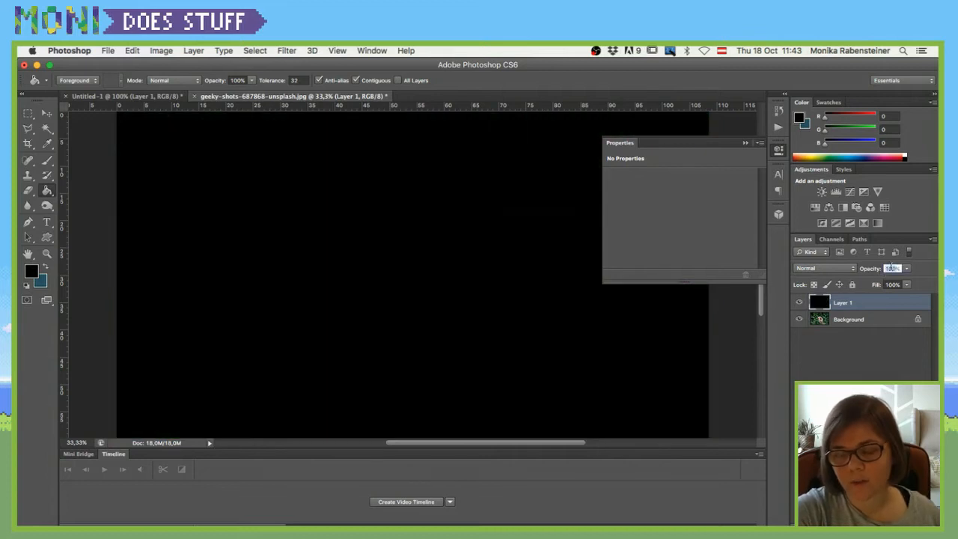
Step: Try 80% and 70% opacity on the black overlay layer and settle on 80%
{"action": "type", "text": "80"}
{"action": "key", "text": "Return"}
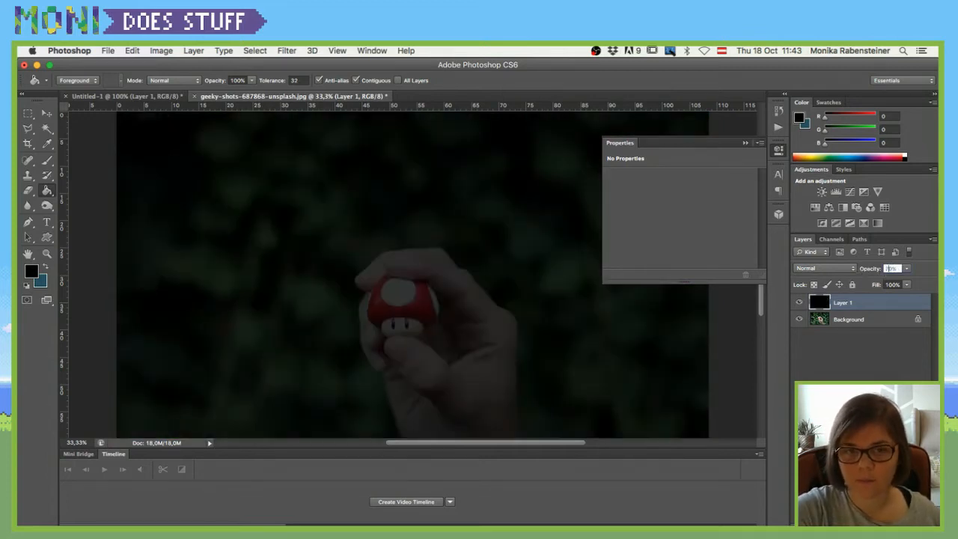
{"action": "type", "text": "70"}
{"action": "key", "text": "Return"}
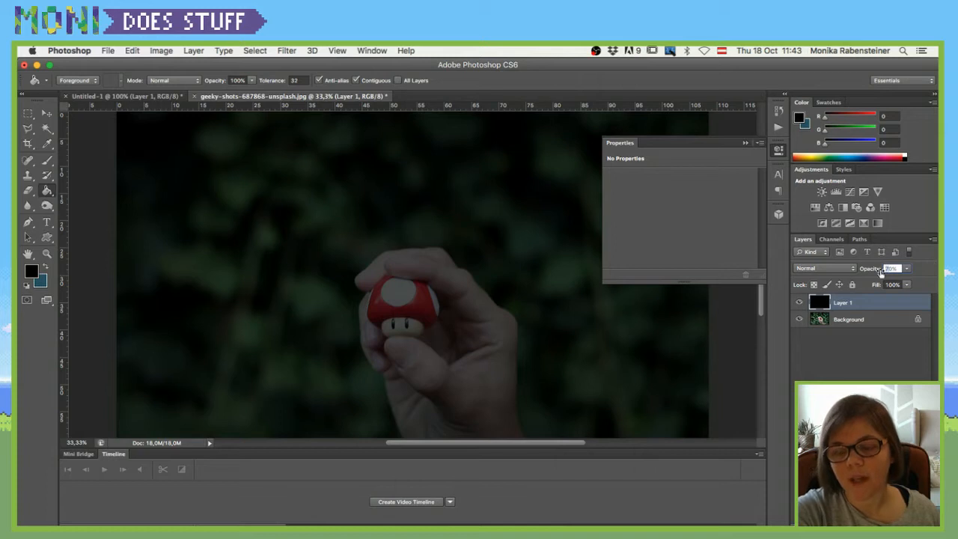
{"action": "key", "text": "Return"}
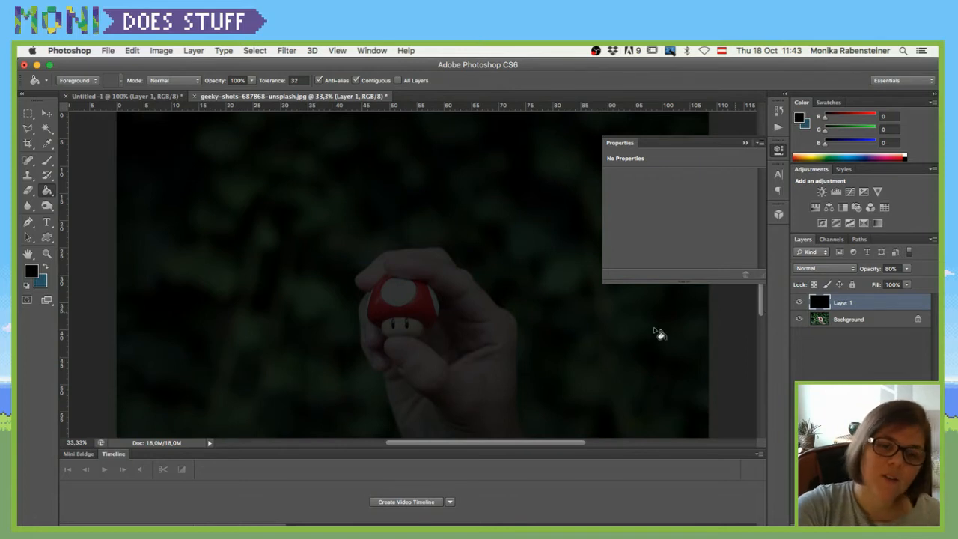
Step: Add the placeholder text "asdfasdfasdf" over the darkened photo with the Type tool and select all of it
{"action": "left_click", "coordinate": [48, 222]}
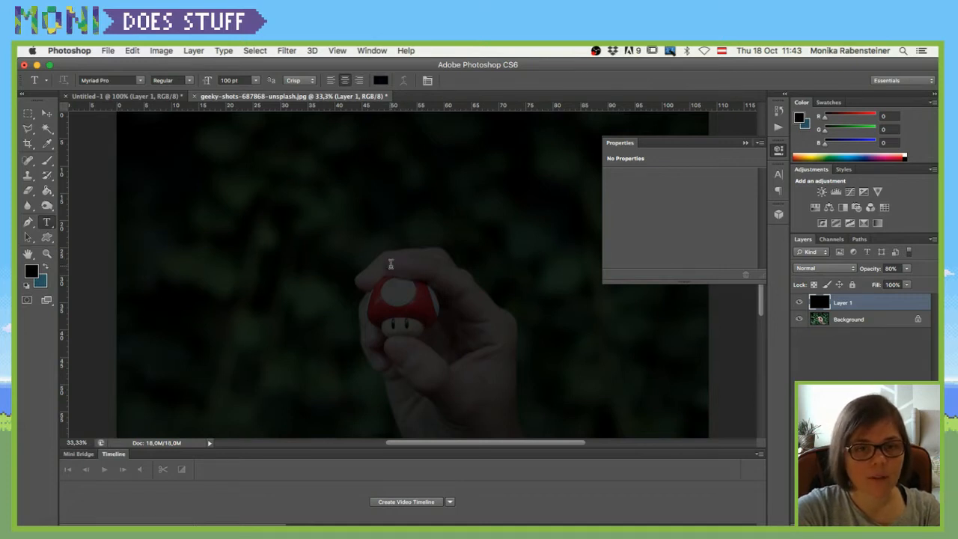
{"action": "left_click", "coordinate": [390, 266]}
{"action": "key", "text": "super+a"}
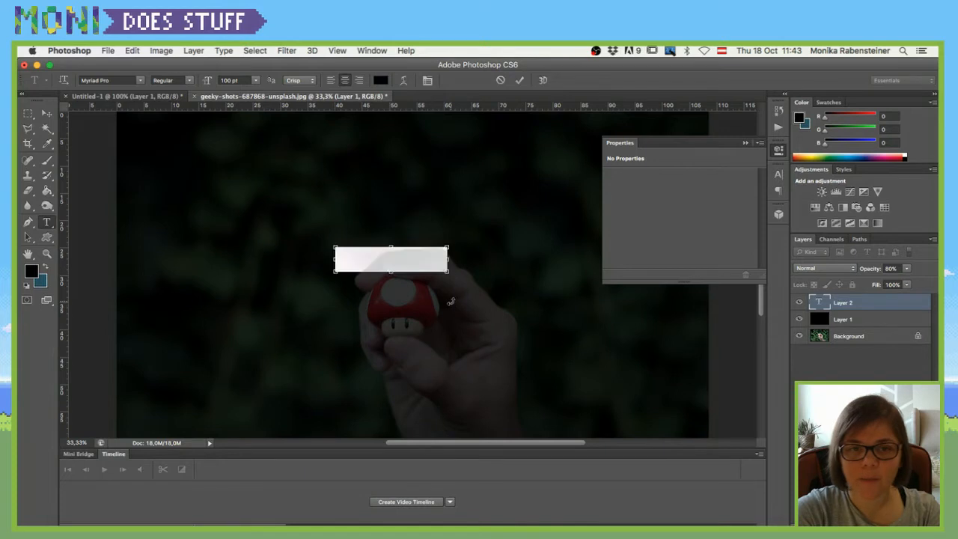
Step: Set the placeholder text's colour to near-white #fffefe, ignoring the Stone Sans OS ITC TT Bold font request only once
{"action": "left_click", "coordinate": [32, 271]}
{"action": "left_click", "coordinate": [342, 282]}
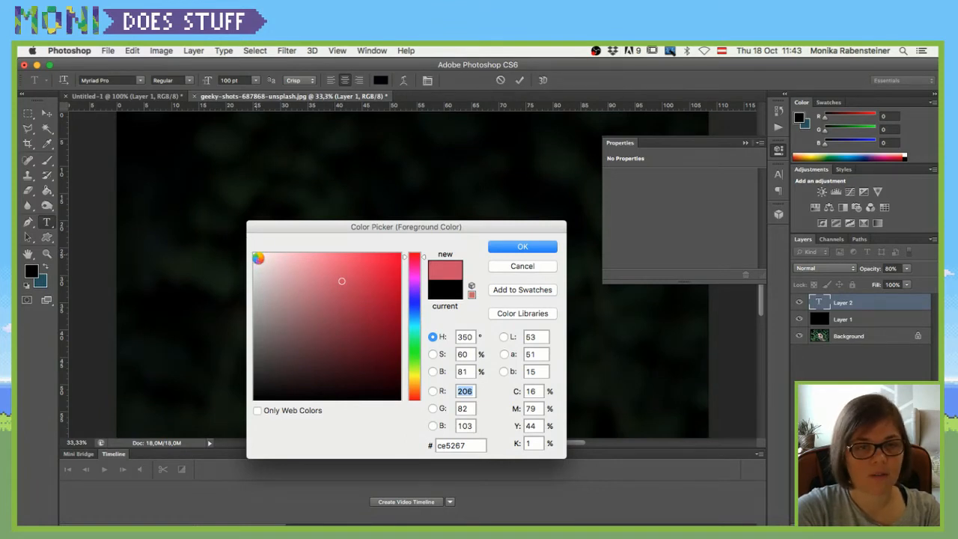
{"action": "left_click", "coordinate": [258, 257]}
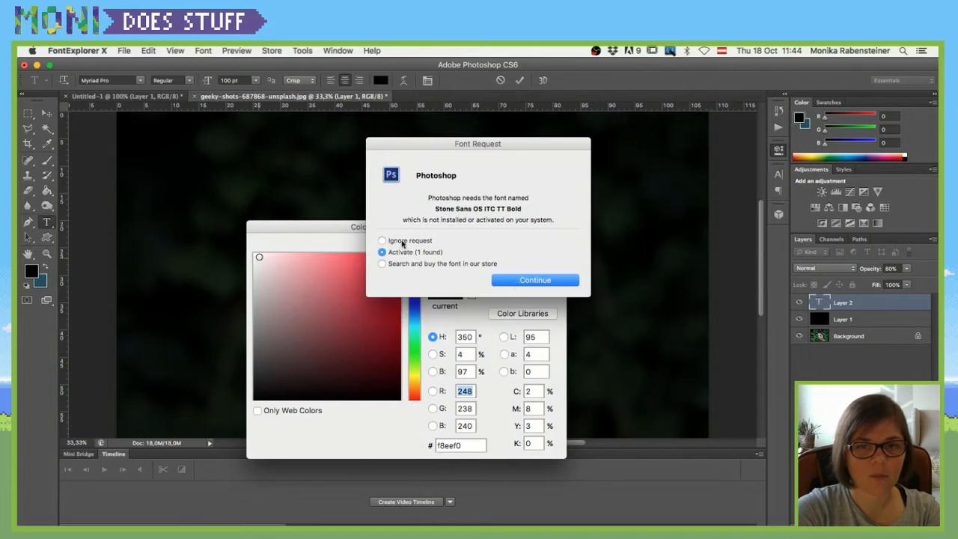
{"action": "key", "text": "Up"}
{"action": "left_click", "coordinate": [534, 282]}
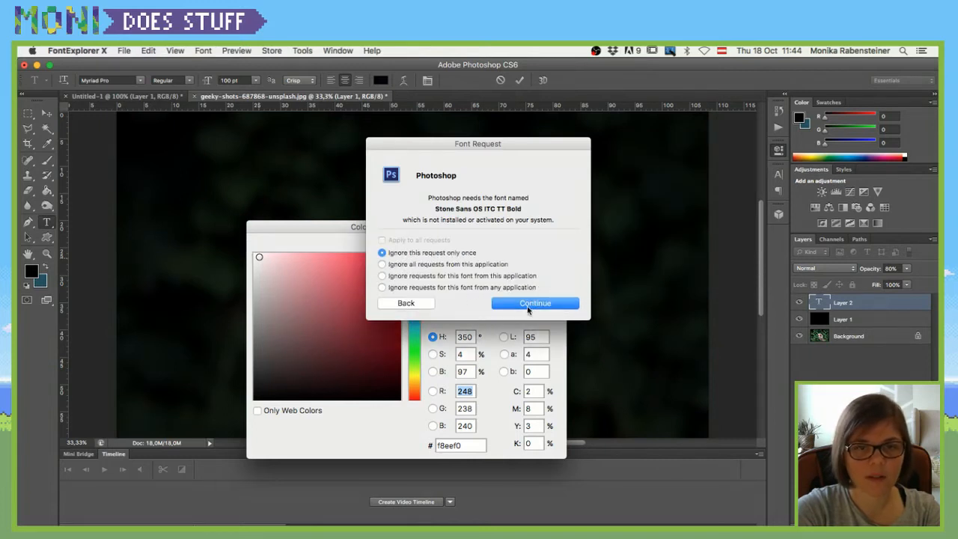
{"action": "left_click", "coordinate": [530, 309]}
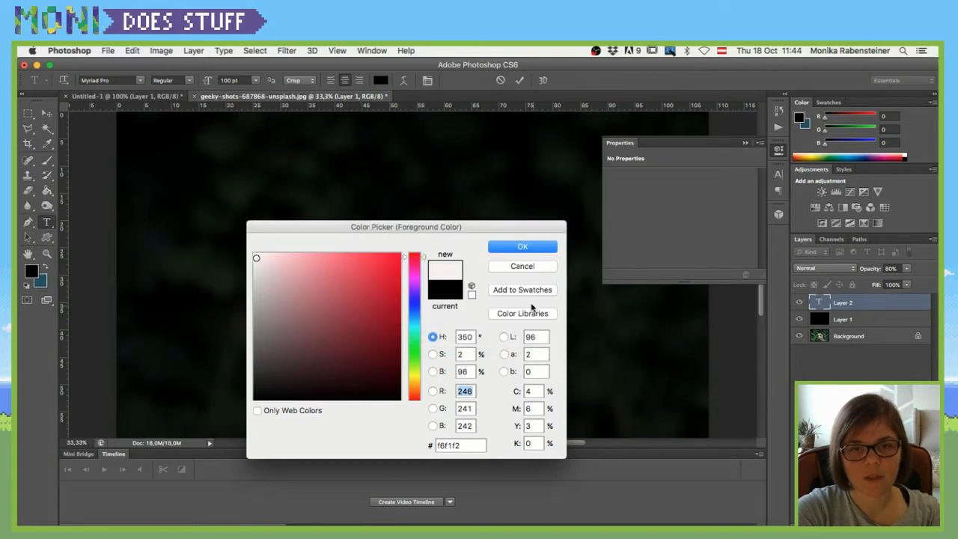
{"action": "left_click", "coordinate": [255, 258]}
{"action": "left_click", "coordinate": [254, 254]}
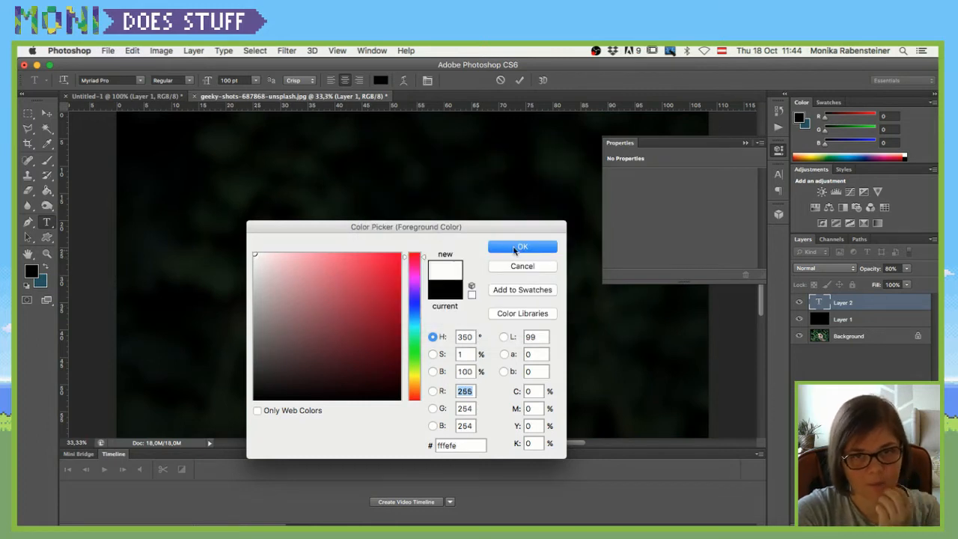
{"action": "left_click", "coordinate": [515, 249]}
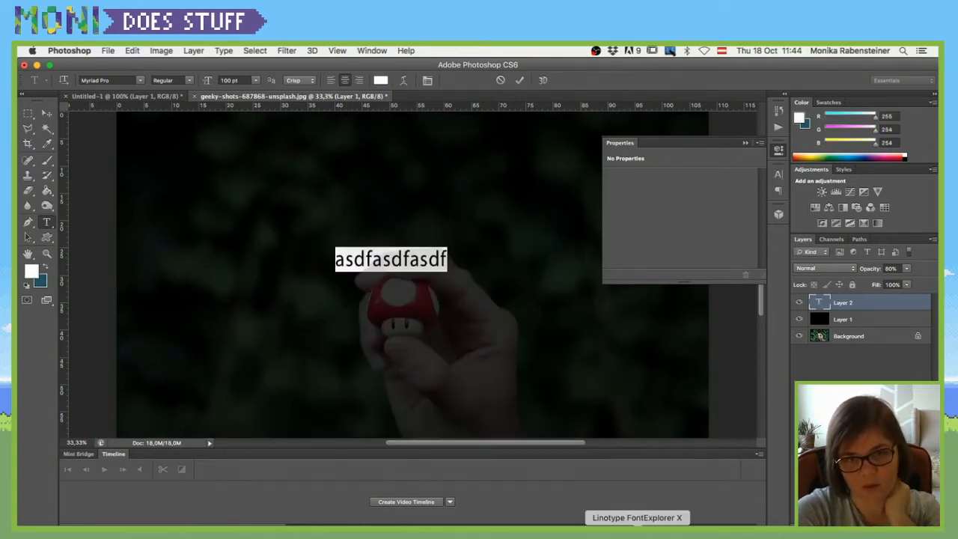
Step: Set the selected placeholder text's size to 20 pt and commit the text edit
{"action": "double_click", "coordinate": [407, 253]}
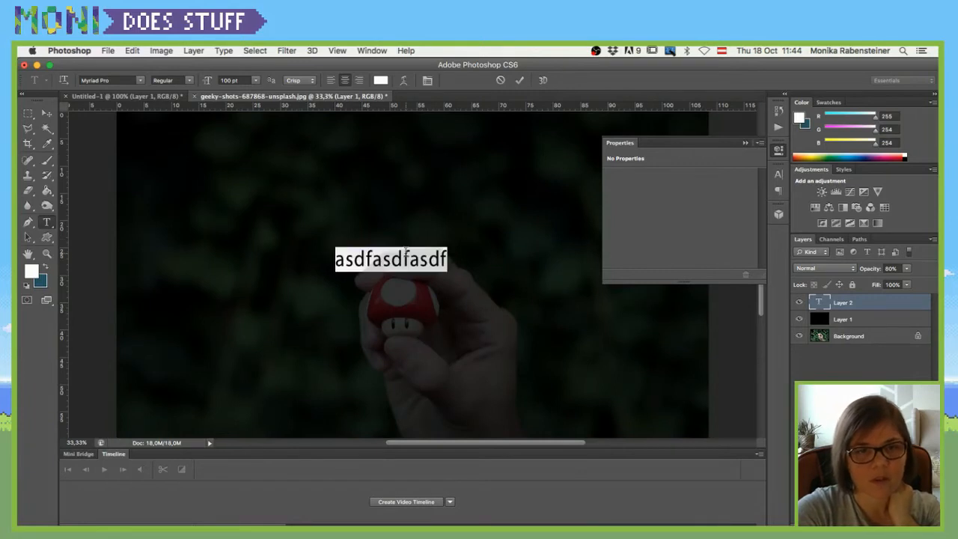
{"action": "left_click", "coordinate": [222, 81]}
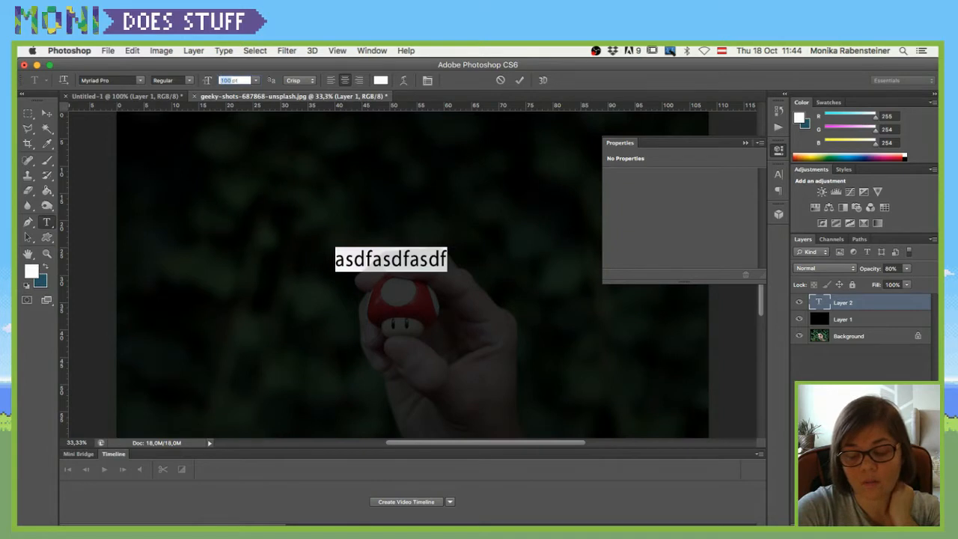
{"action": "type", "text": "20"}
{"action": "key", "text": "Return"}
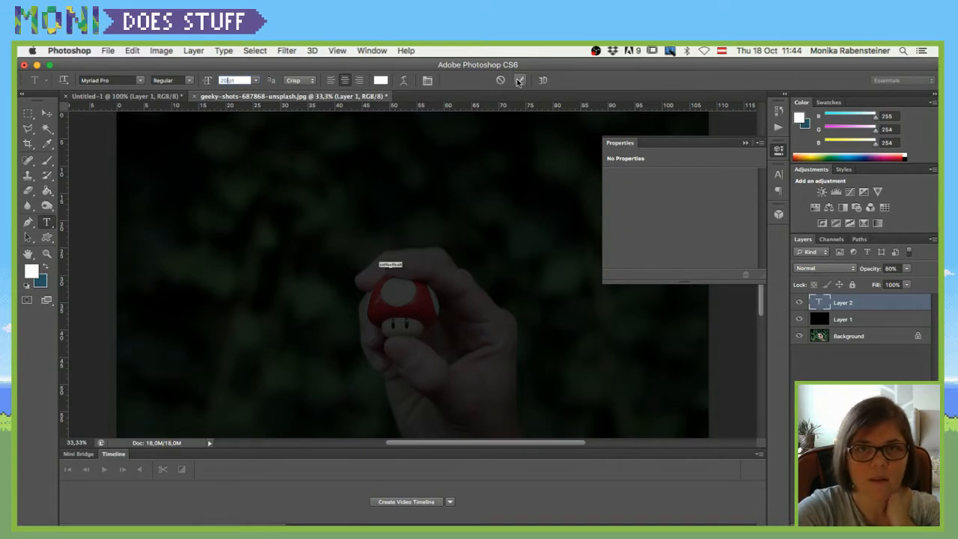
{"action": "left_click", "coordinate": [520, 82]}
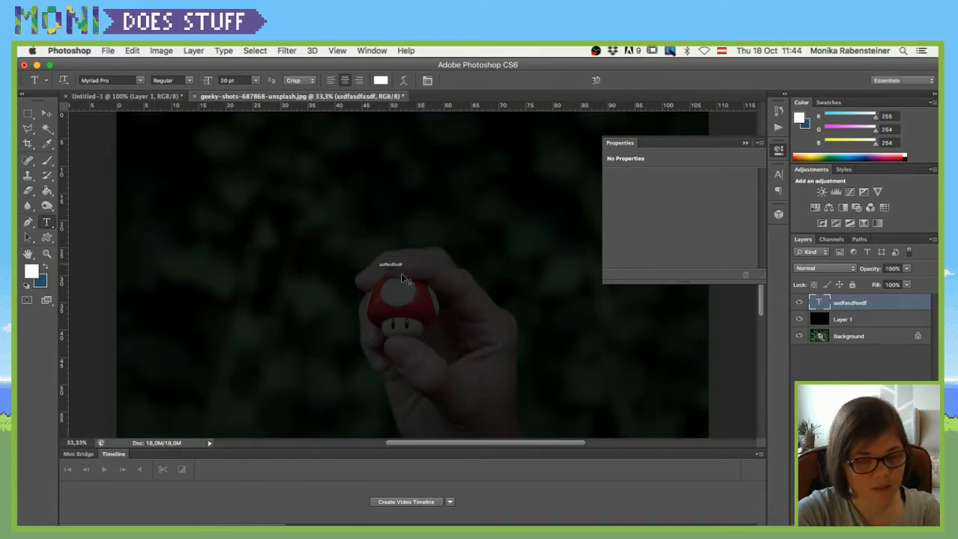
Step: Enlarge the placeholder text to about 40 pt with Free Transform and hide its layer
{"action": "key", "text": "super+t"}
{"action": "left_click_drag", "start_coordinate": [407, 271], "coordinate": [426, 281]}
{"action": "key", "text": "Return"}
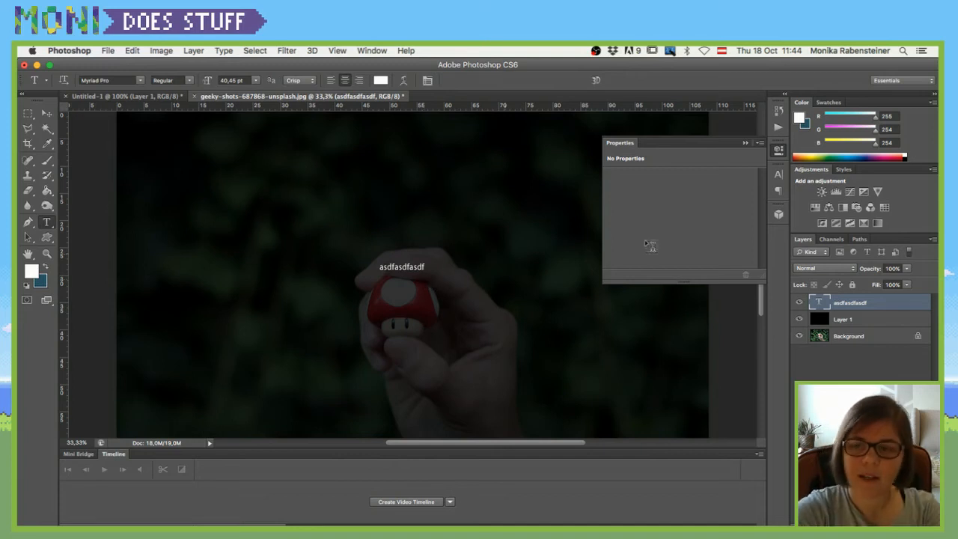
{"action": "left_click", "coordinate": [798, 303]}
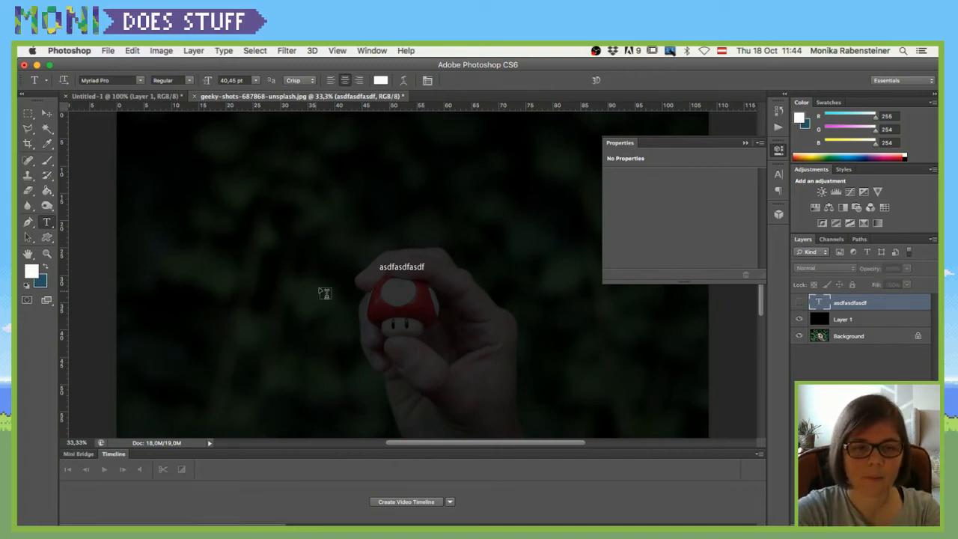
Step: Crop the darkened photo to a full-width strip around the mushroom, about 3076 x 862 px
{"action": "key", "text": "super+minus"}
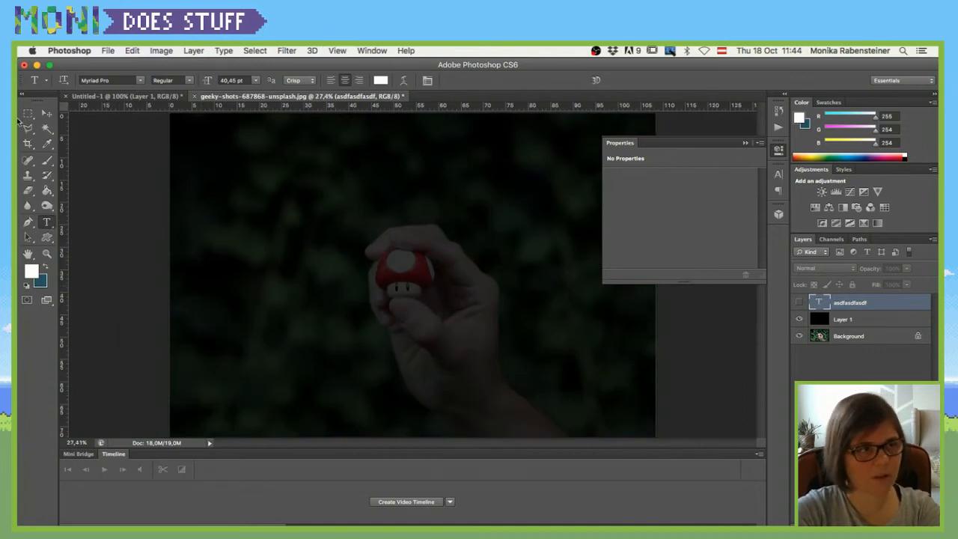
{"action": "left_click", "coordinate": [28, 143]}
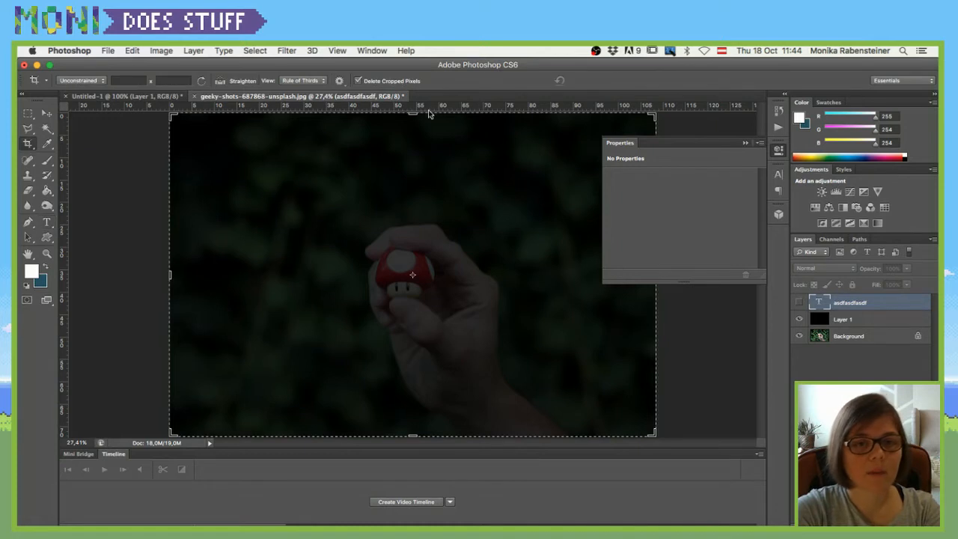
{"action": "left_click", "coordinate": [402, 164]}
{"action": "left_click_drag", "start_coordinate": [402, 166], "coordinate": [408, 161]}
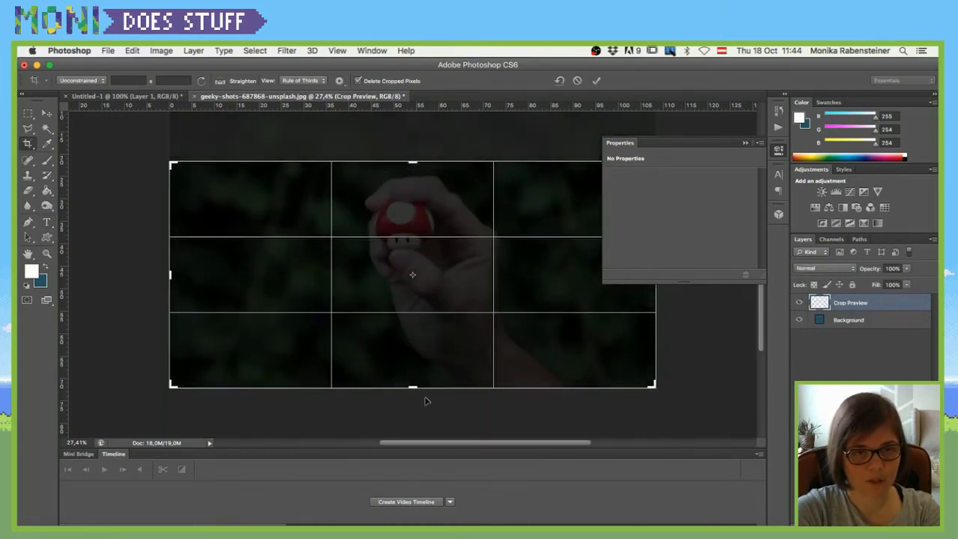
{"action": "left_click_drag", "start_coordinate": [412, 387], "coordinate": [412, 342]}
{"action": "left_click_drag", "start_coordinate": [438, 298], "coordinate": [438, 298]}
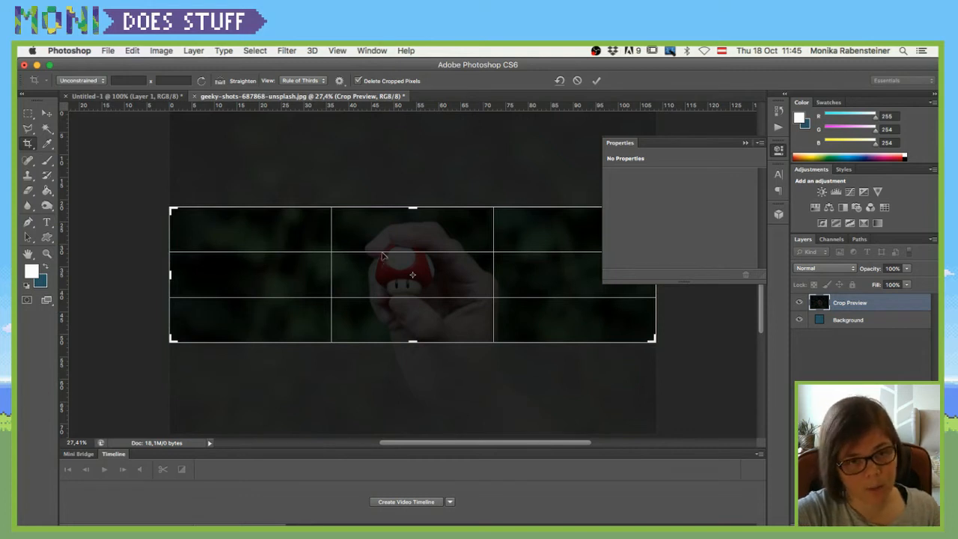
{"action": "left_click", "coordinate": [597, 80]}
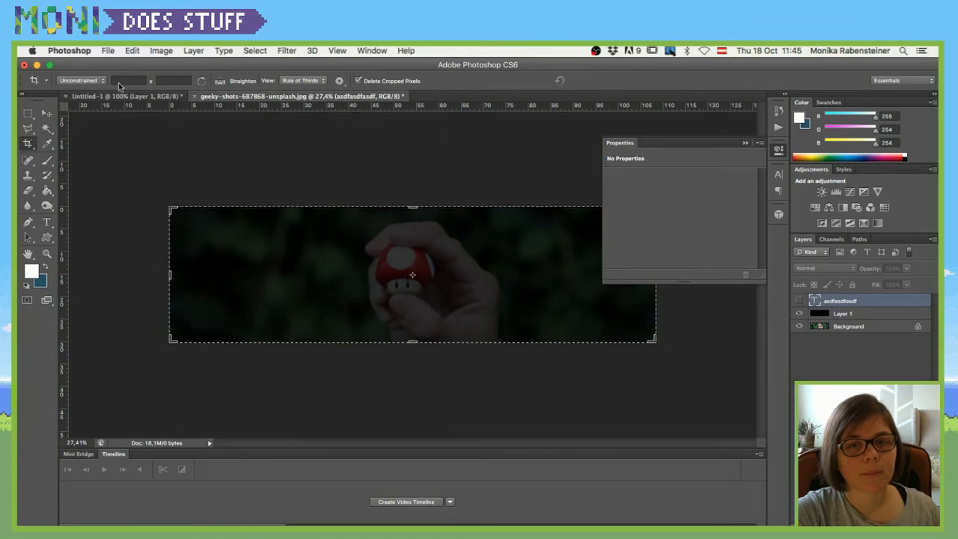
Step: Open Save for Web for the cropped photo and set the exported image's width to 2000 px
{"action": "left_click", "coordinate": [108, 52]}
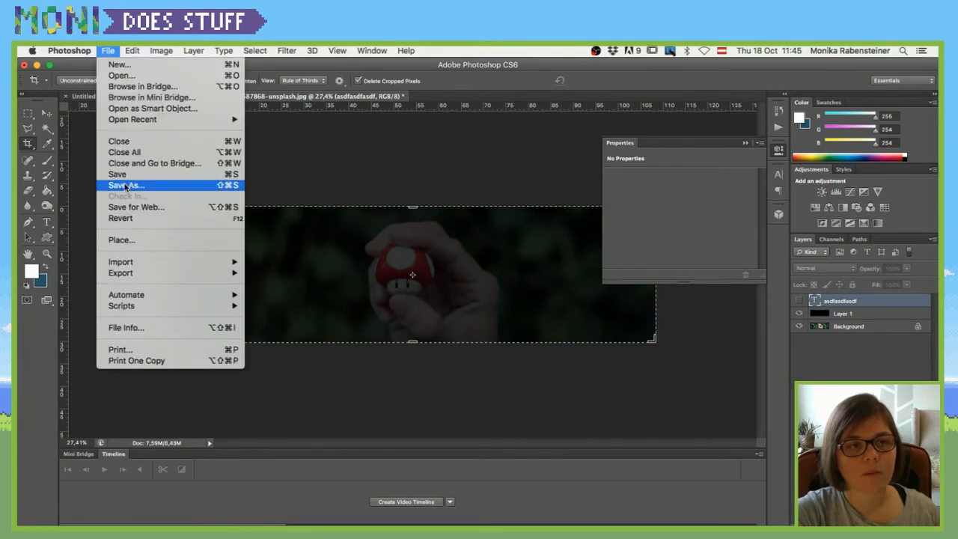
{"action": "left_click", "coordinate": [195, 208]}
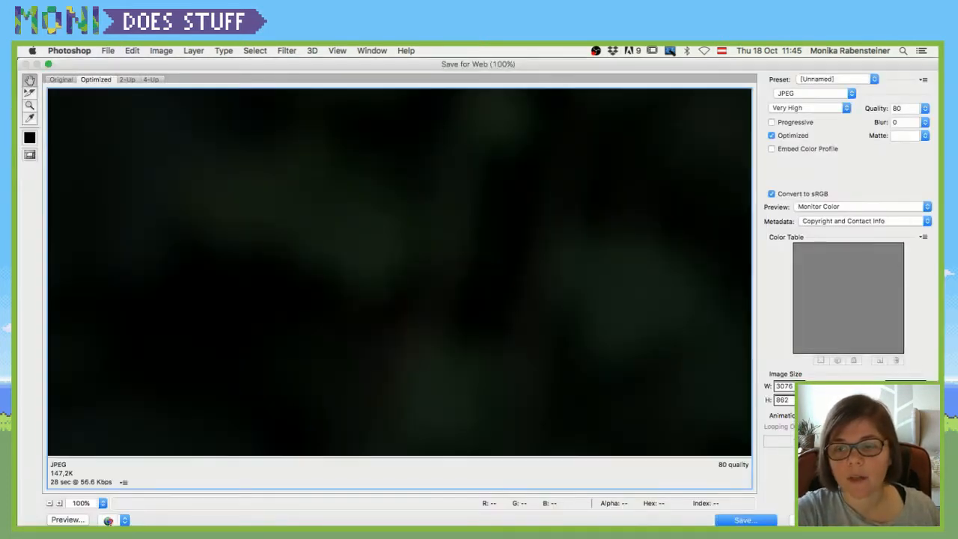
{"action": "double_click", "coordinate": [784, 387]}
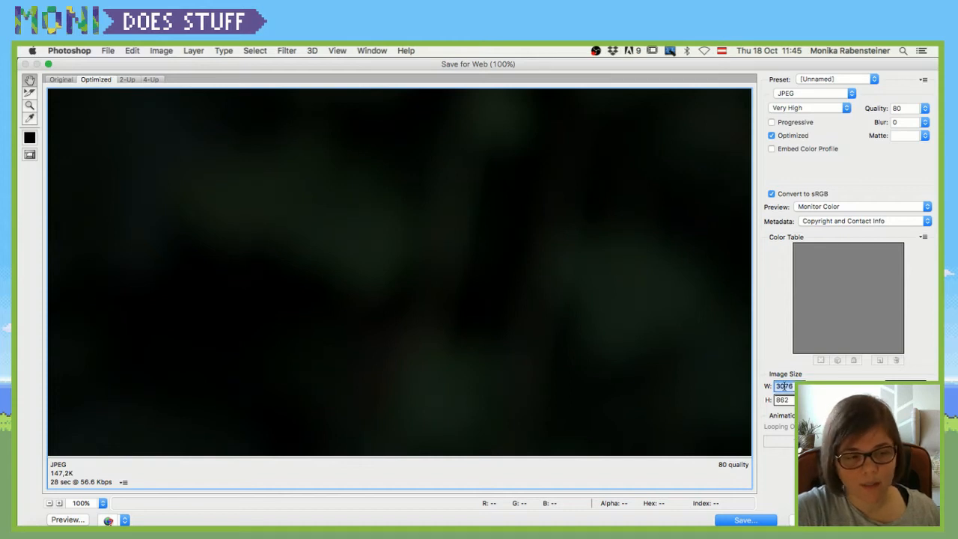
{"action": "type", "text": "2000"}
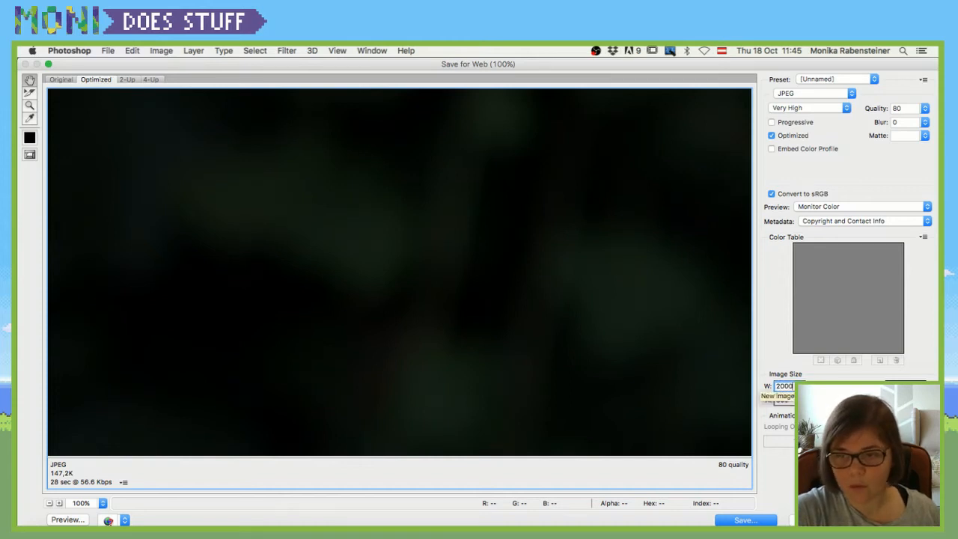
{"action": "left_click", "coordinate": [785, 399]}
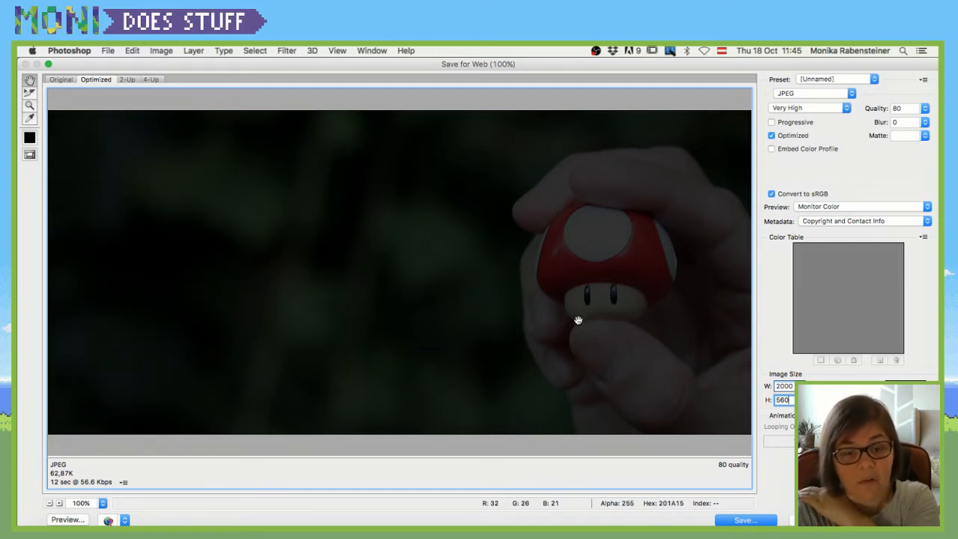
Step: Try JPEG quality 20 for the export and return it to the Very High setting
{"action": "double_click", "coordinate": [896, 107]}
{"action": "type", "text": "20"}
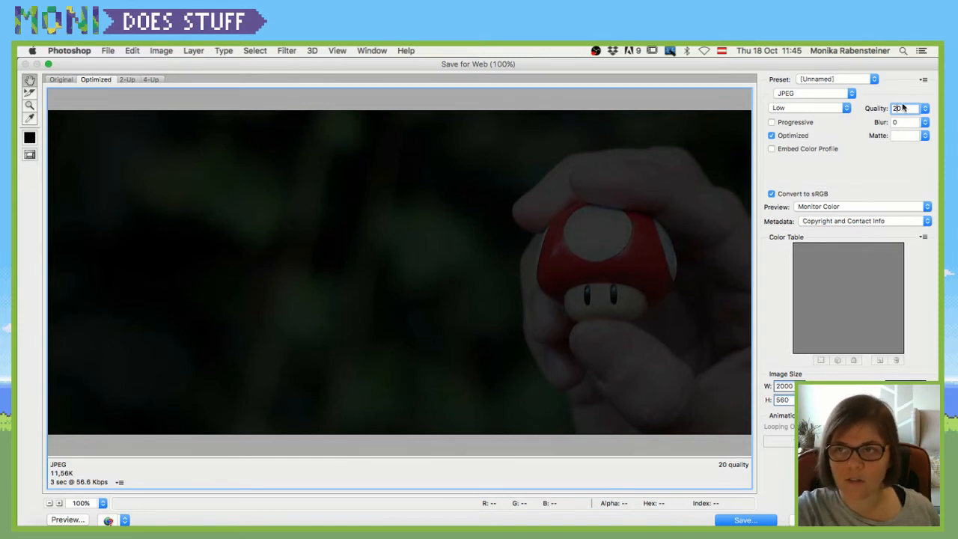
{"action": "left_click", "coordinate": [837, 110]}
{"action": "left_click", "coordinate": [809, 152]}
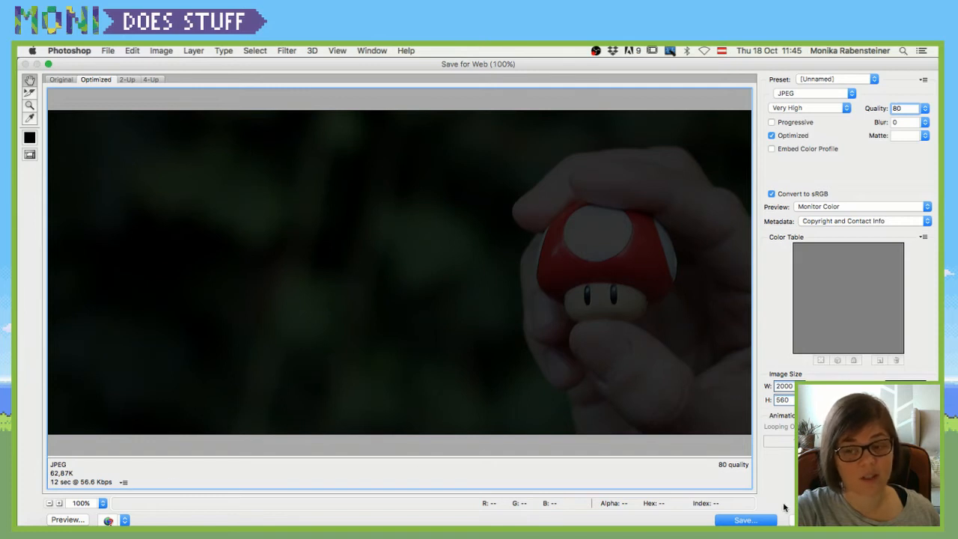
Step: Save the optimized JPEG as toad.jpg in the GeekyHerring folder
{"action": "left_click", "coordinate": [742, 520]}
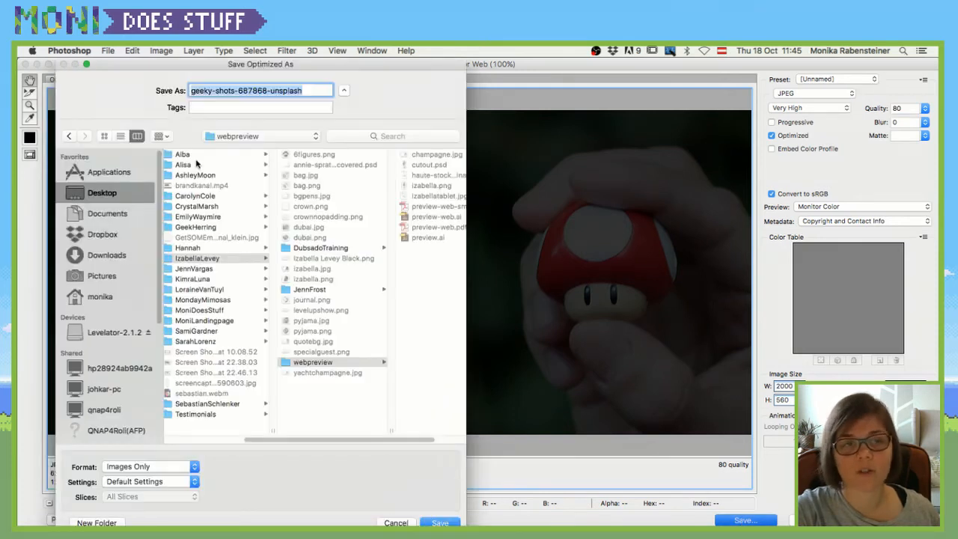
{"action": "left_click", "coordinate": [238, 137]}
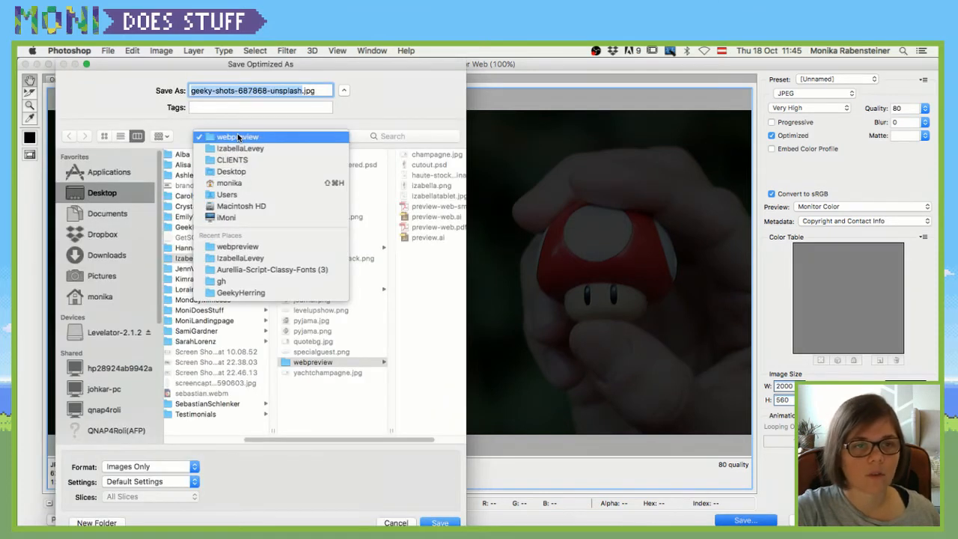
{"action": "left_click", "coordinate": [251, 293]}
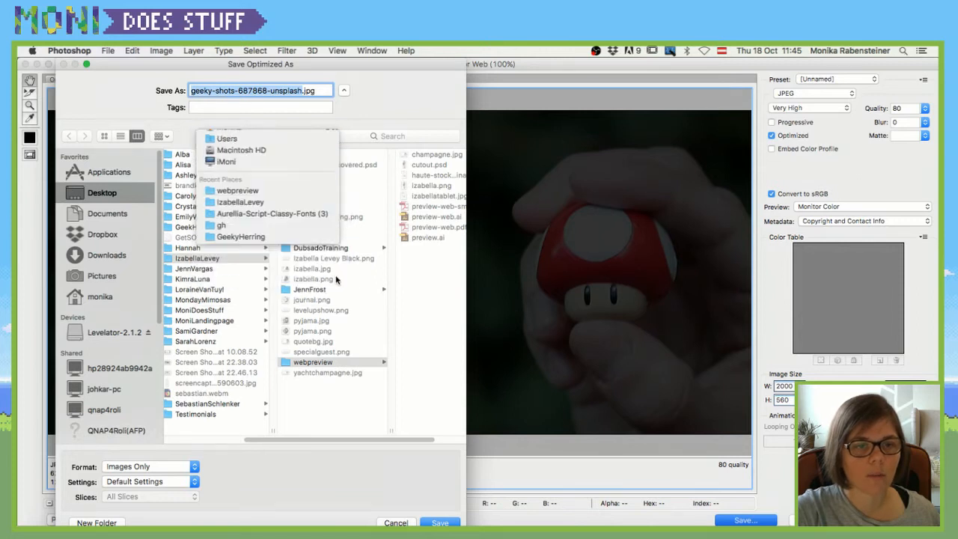
{"action": "type", "text": "toad"}
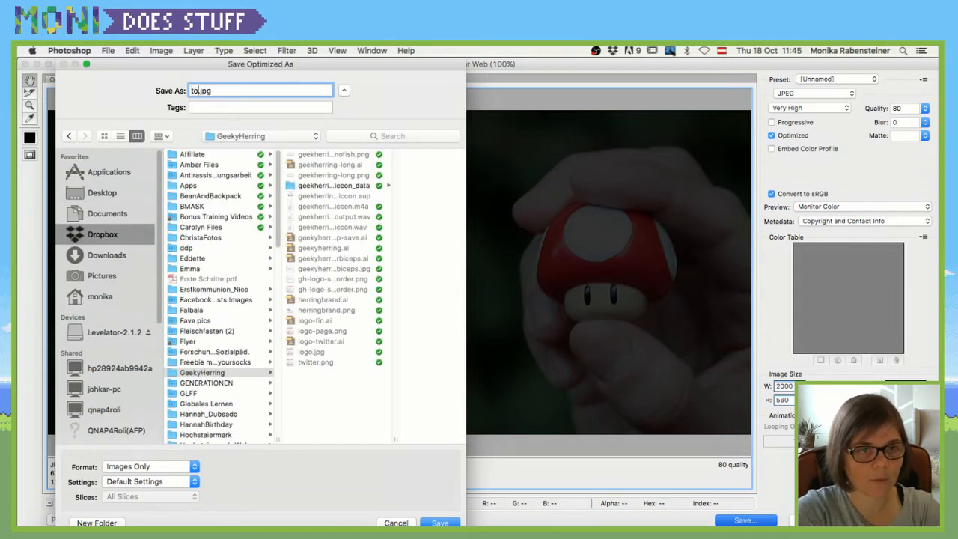
{"action": "key", "text": "Return"}
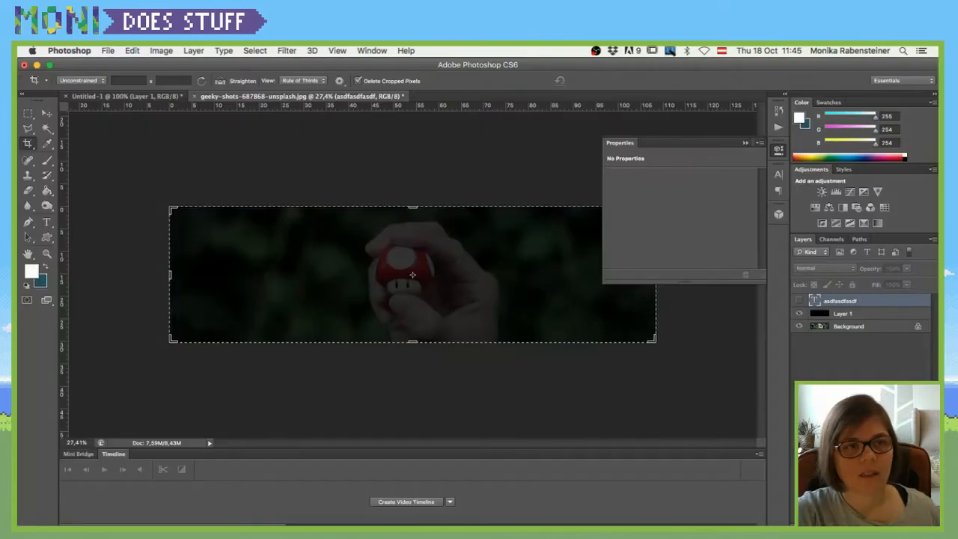
Step: Switch to the Geek Herring Home page in Chrome and remove the blurb section's background color in its settings
{"action": "left_click", "coordinate": [142, 530]}
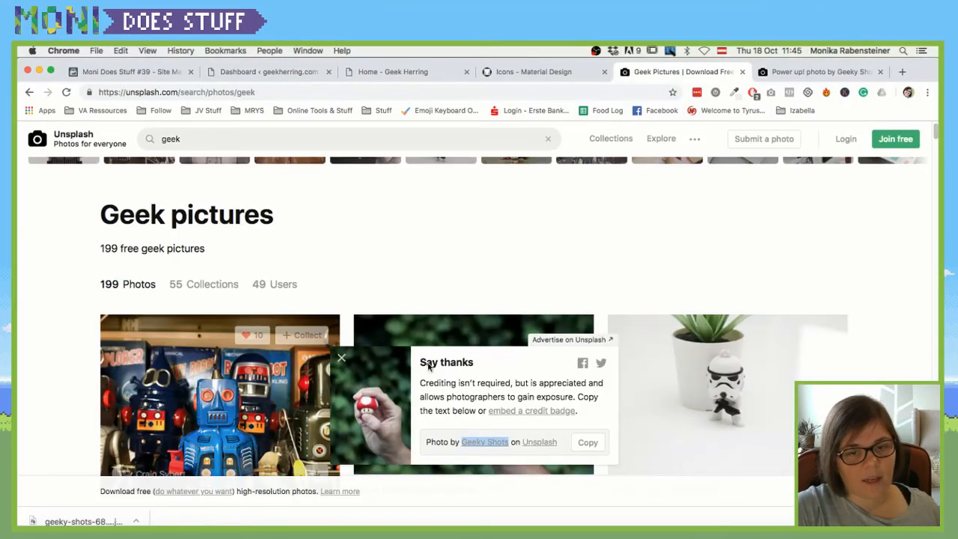
{"action": "left_click", "coordinate": [399, 72]}
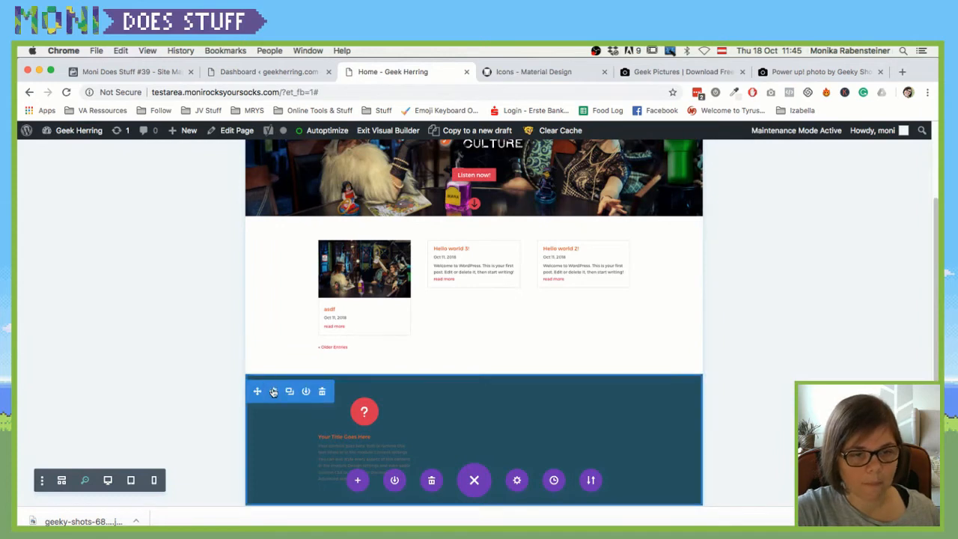
{"action": "left_click", "coordinate": [273, 392]}
{"action": "left_click", "coordinate": [141, 277]}
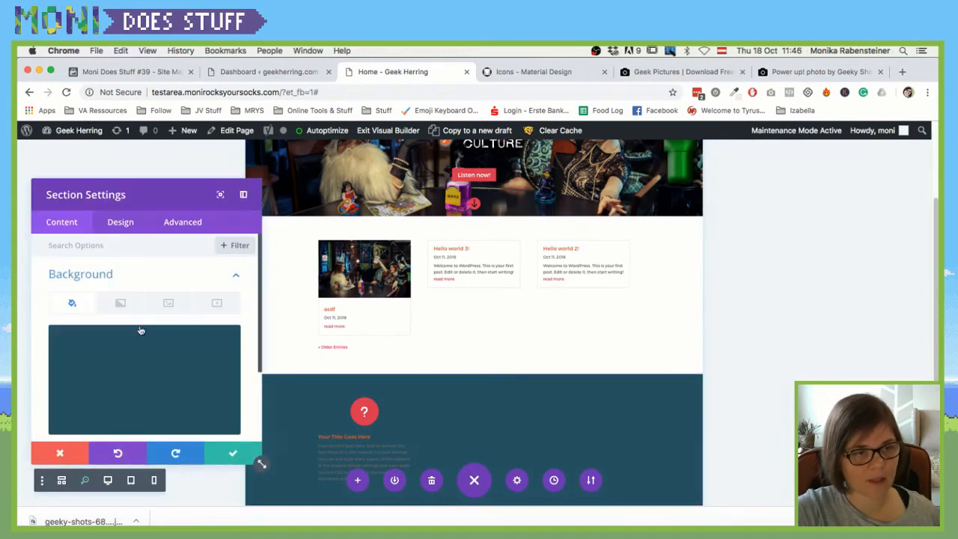
{"action": "left_click", "coordinate": [215, 343]}
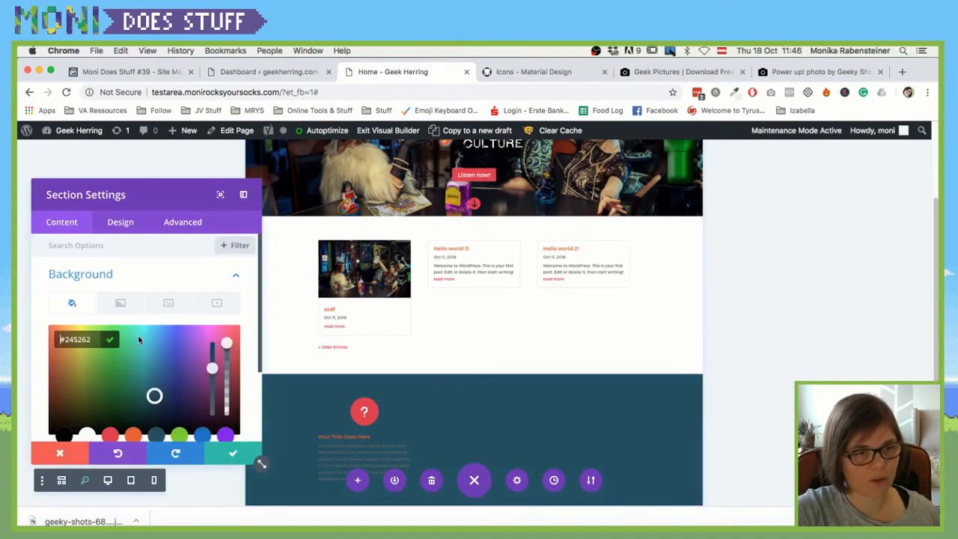
{"action": "left_click", "coordinate": [138, 324]}
{"action": "left_click", "coordinate": [222, 343]}
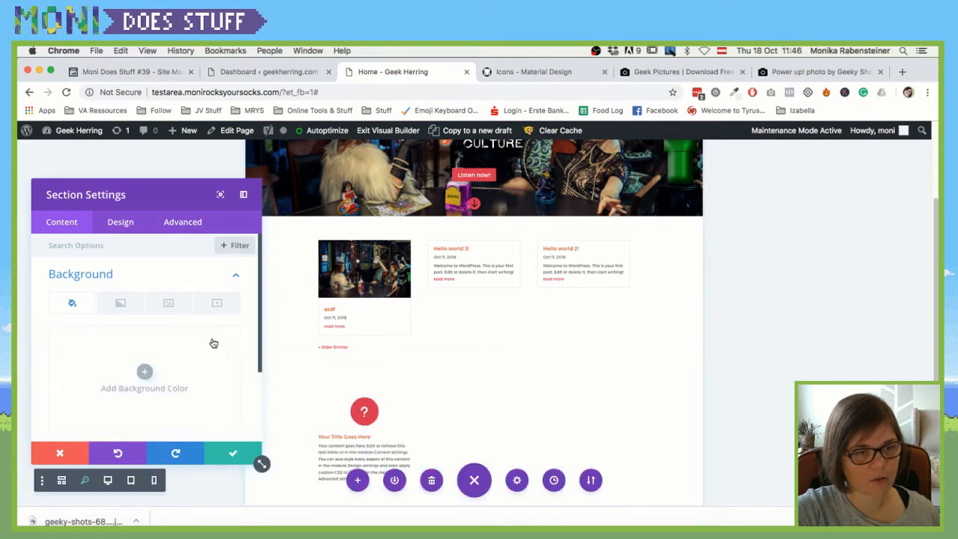
Step: Upload toad.jpg from the GeekyHerring folder and apply it as the blurb section's background image
{"action": "left_click", "coordinate": [163, 305]}
{"action": "left_click", "coordinate": [145, 371]}
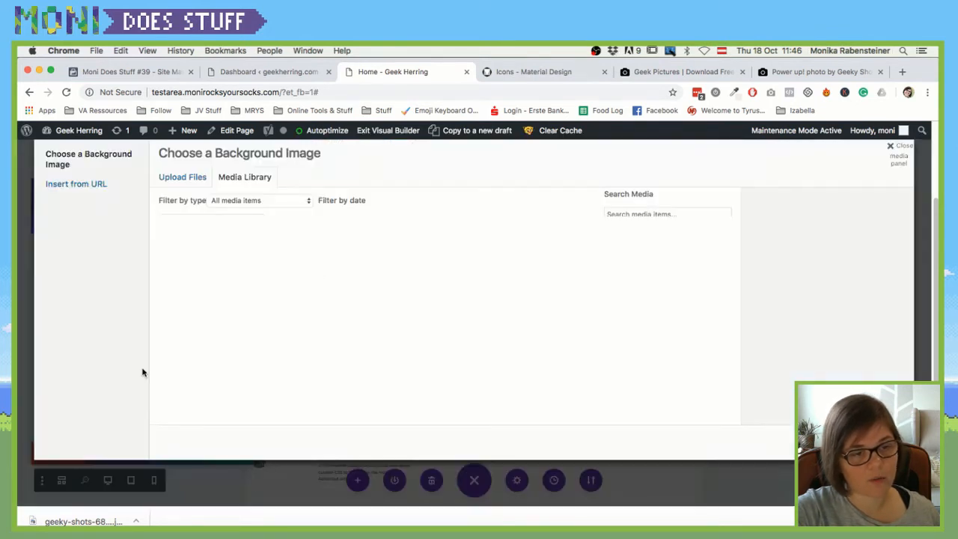
{"action": "left_click", "coordinate": [180, 178]}
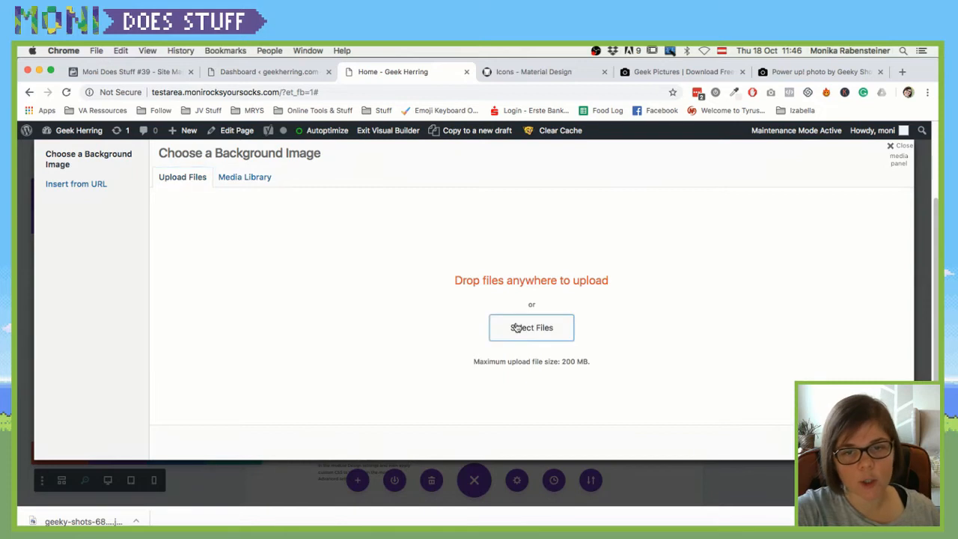
{"action": "left_click", "coordinate": [516, 328]}
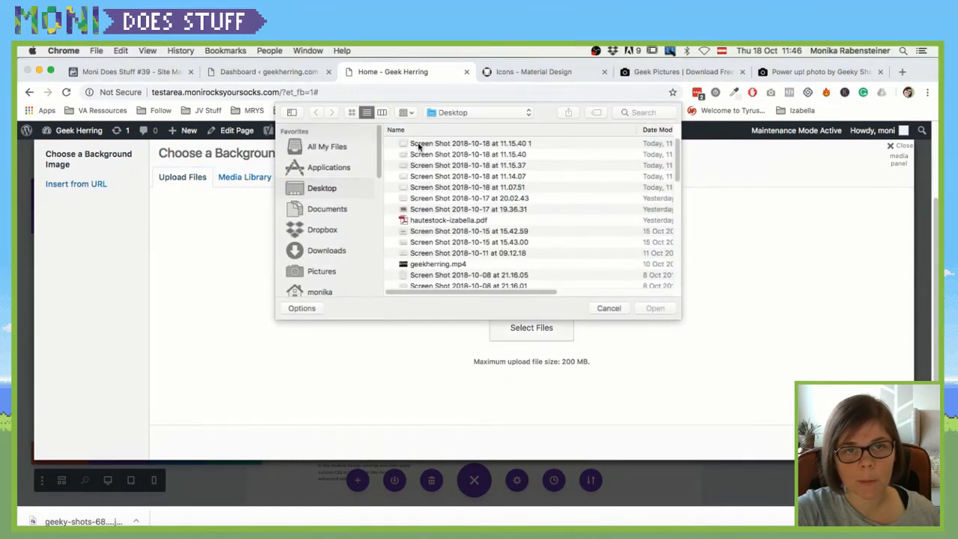
{"action": "left_click", "coordinate": [468, 113]}
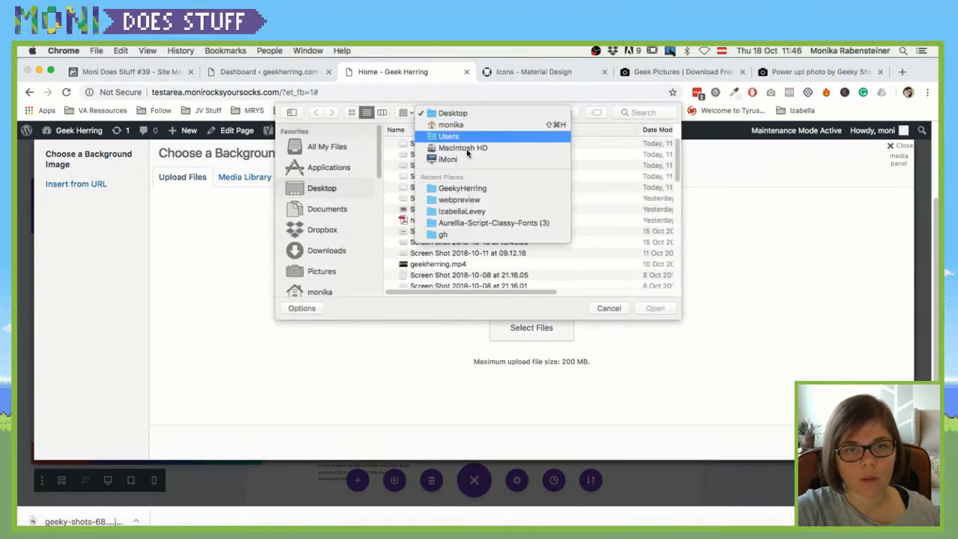
{"action": "left_click", "coordinate": [456, 187]}
{"action": "double_click", "coordinate": [423, 143]}
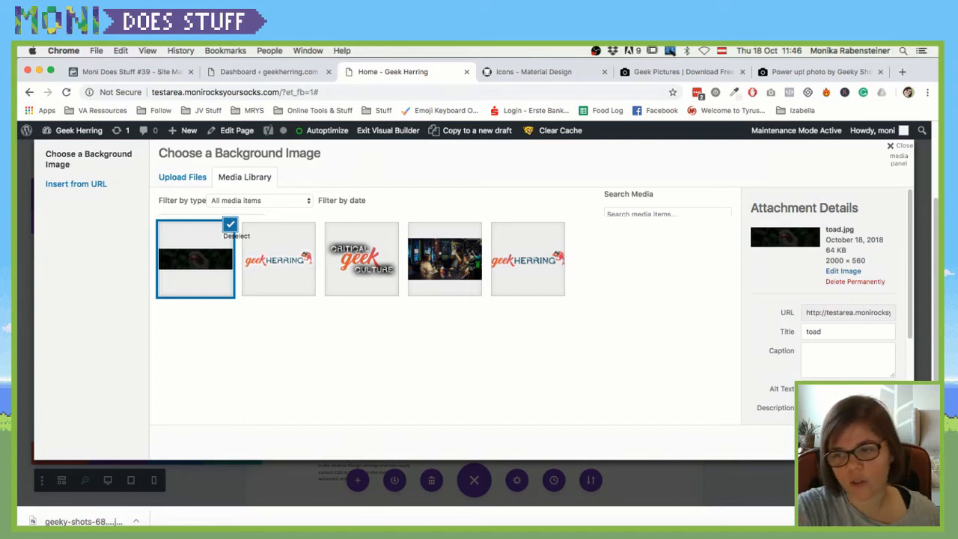
{"action": "left_click", "coordinate": [861, 443]}
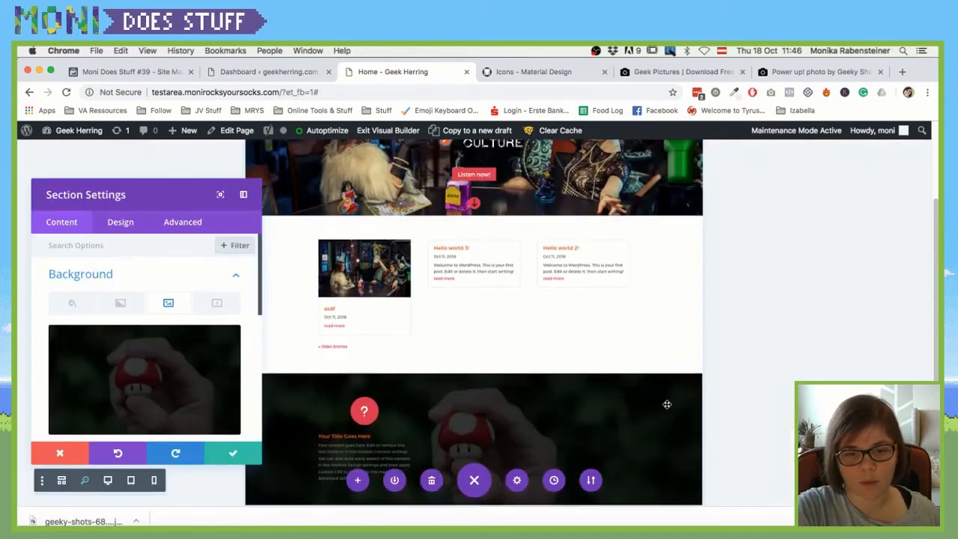
{"action": "scroll", "coordinate": [666, 405], "scroll_direction": "down", "scroll_amount": 1}
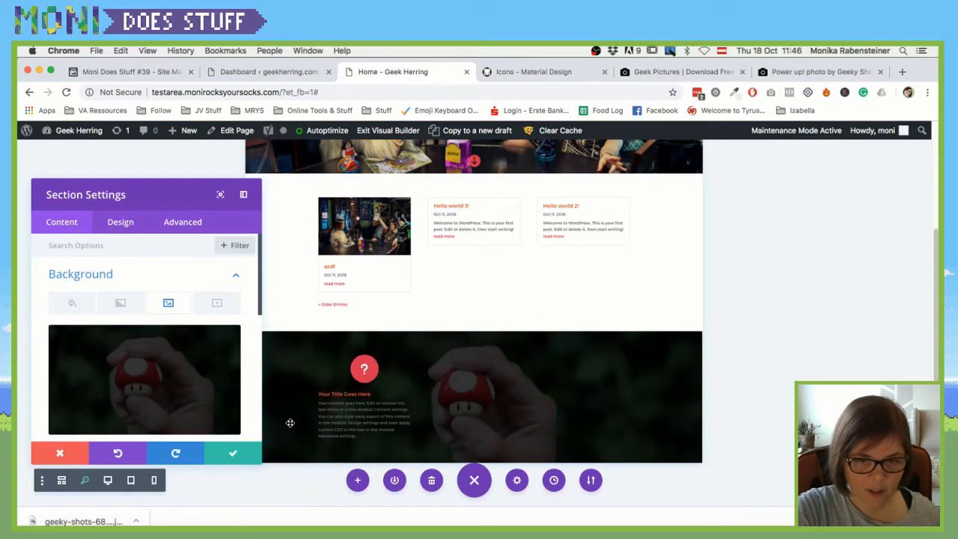
Step: Save the blurb section's background settings and close the blurb's settings
{"action": "left_click", "coordinate": [218, 455]}
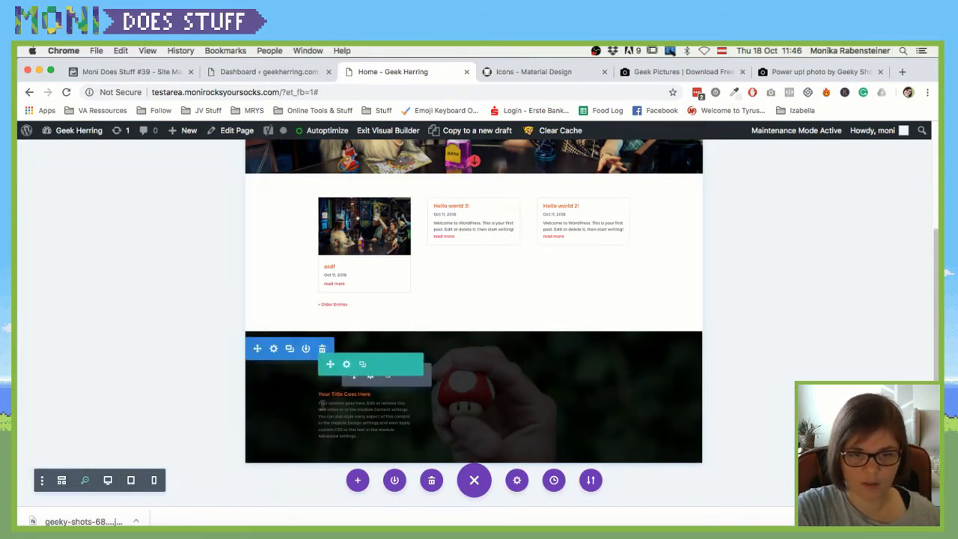
{"action": "left_click", "coordinate": [369, 379]}
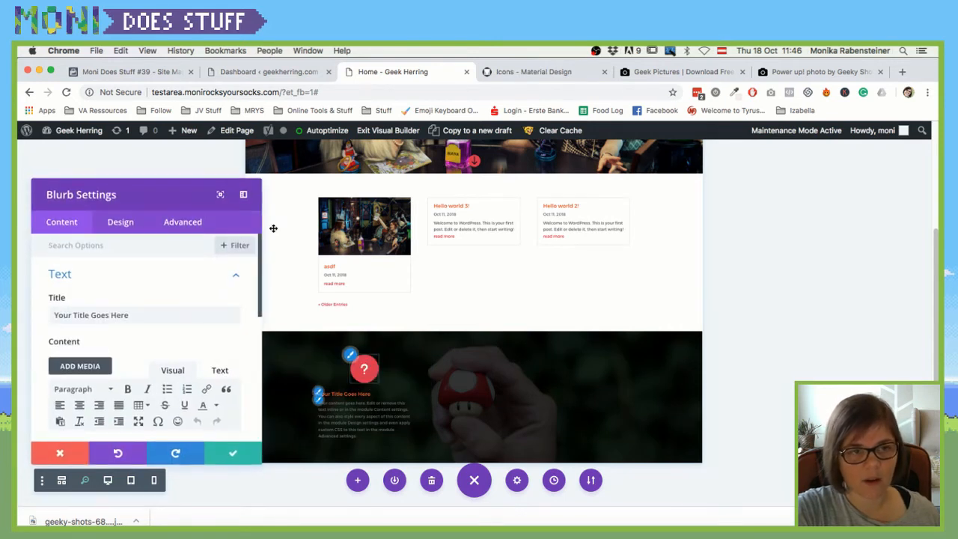
{"action": "left_click", "coordinate": [247, 454]}
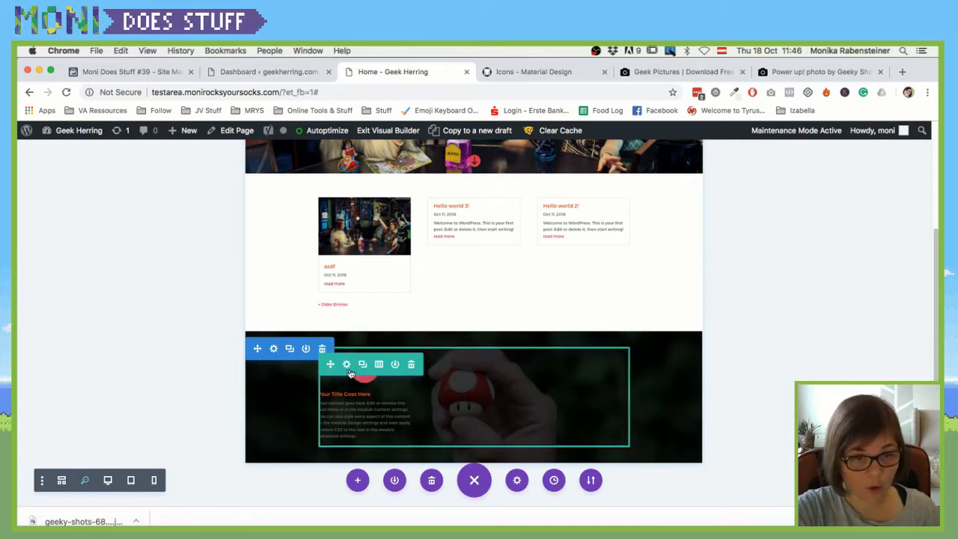
Step: Try duplicating the blurb's row within the mushroom section, and remove the copy again
{"action": "left_click", "coordinate": [363, 366]}
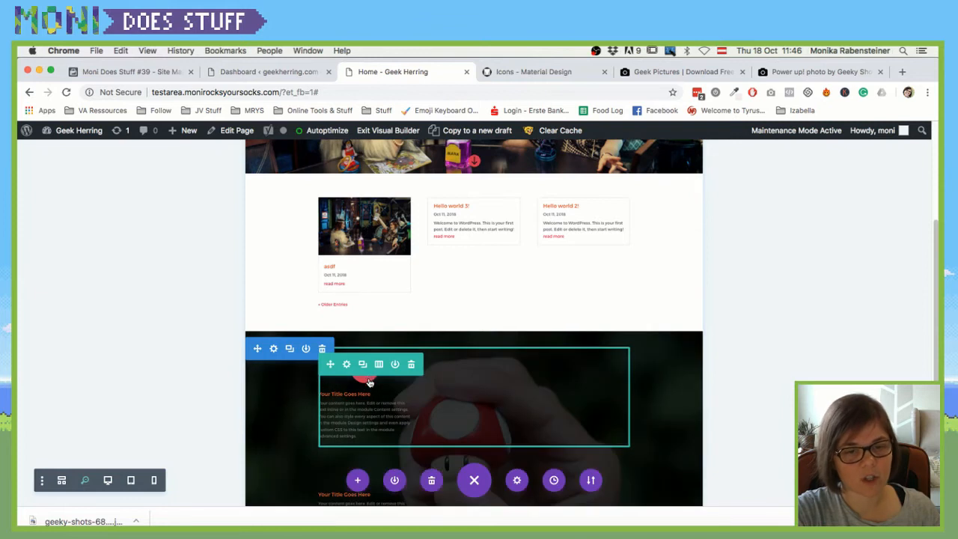
{"action": "scroll", "coordinate": [369, 386], "scroll_direction": "down", "scroll_amount": 1}
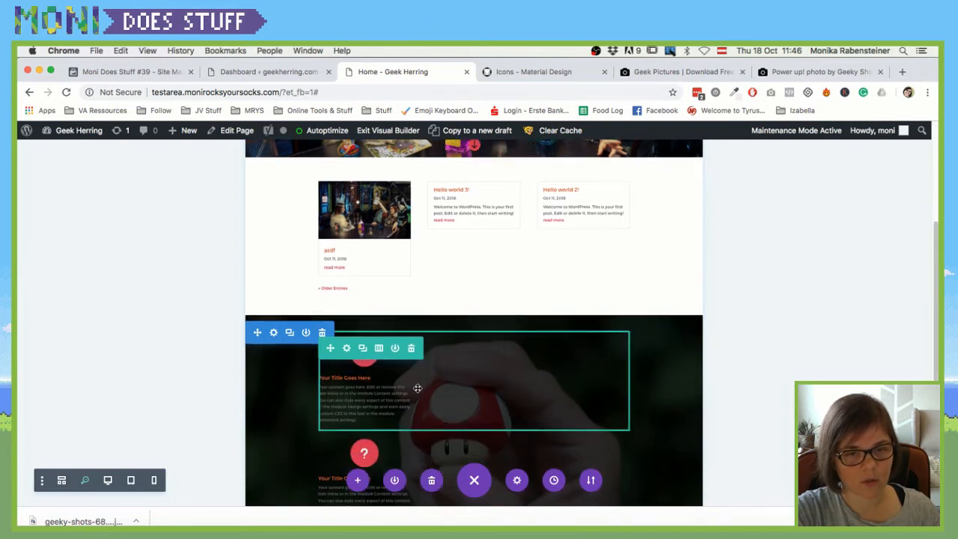
{"action": "scroll", "coordinate": [417, 387], "scroll_direction": "down", "scroll_amount": 1}
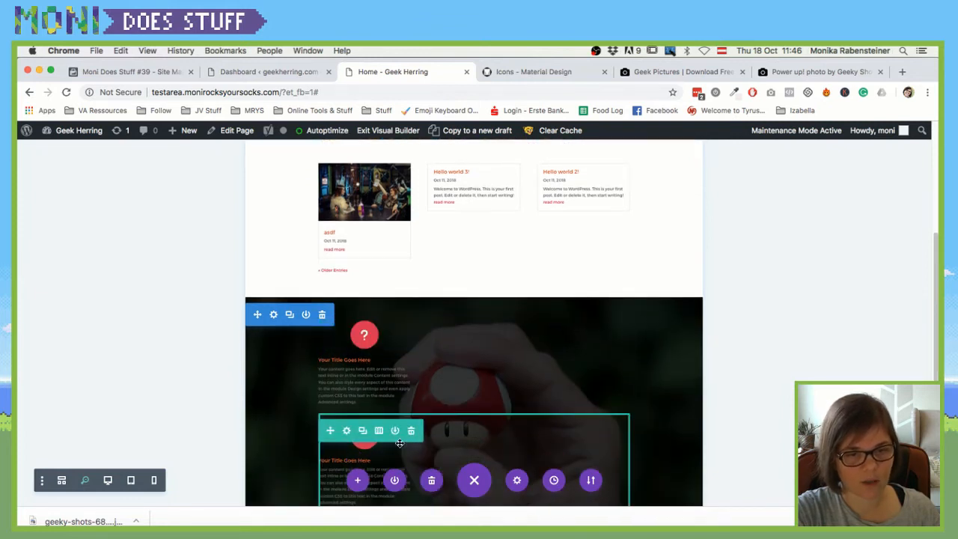
{"action": "scroll", "coordinate": [400, 443], "scroll_direction": "down", "scroll_amount": 1}
{"action": "left_click_drag", "start_coordinate": [416, 421], "coordinate": [376, 348]}
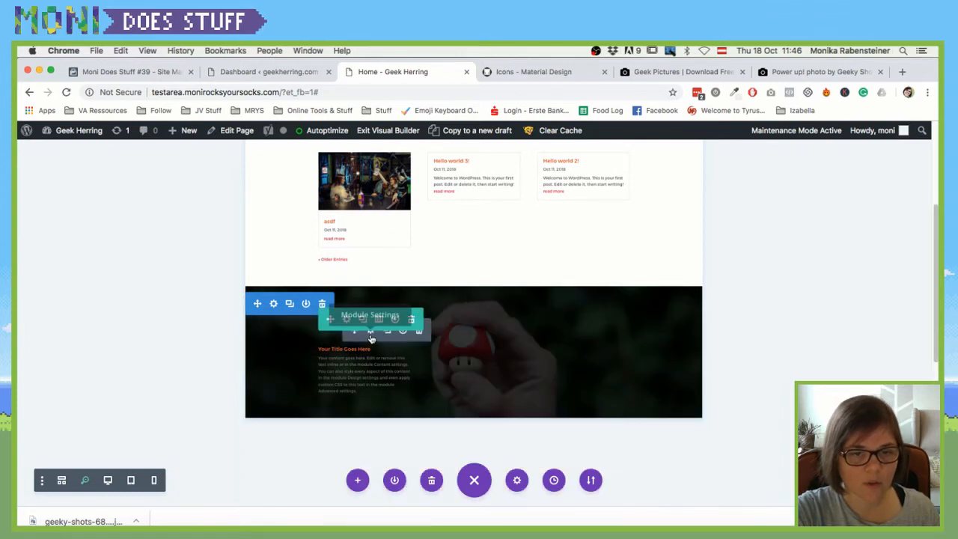
Step: Enable a circle border around the blurb's icon and set its color to white (#ffffff)
{"action": "left_click", "coordinate": [371, 333]}
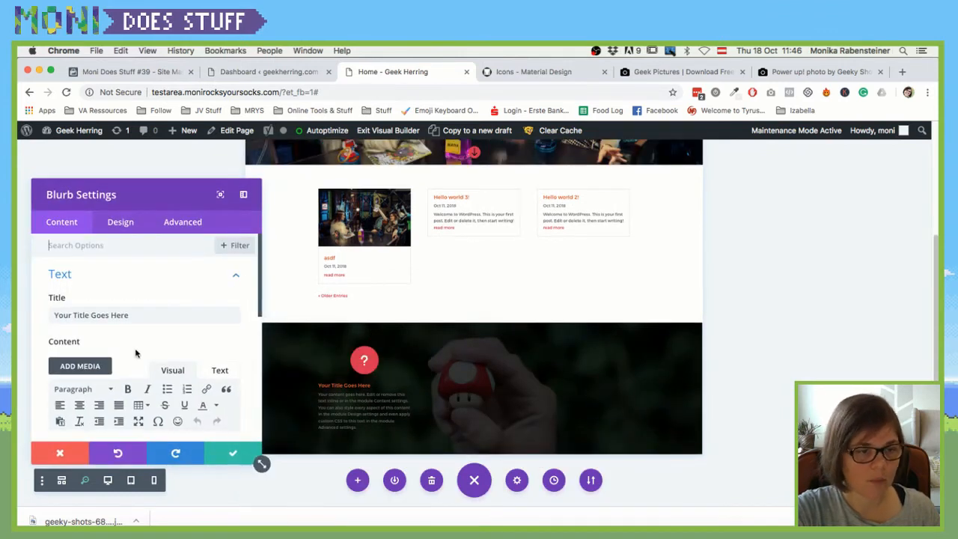
{"action": "left_click", "coordinate": [120, 223]}
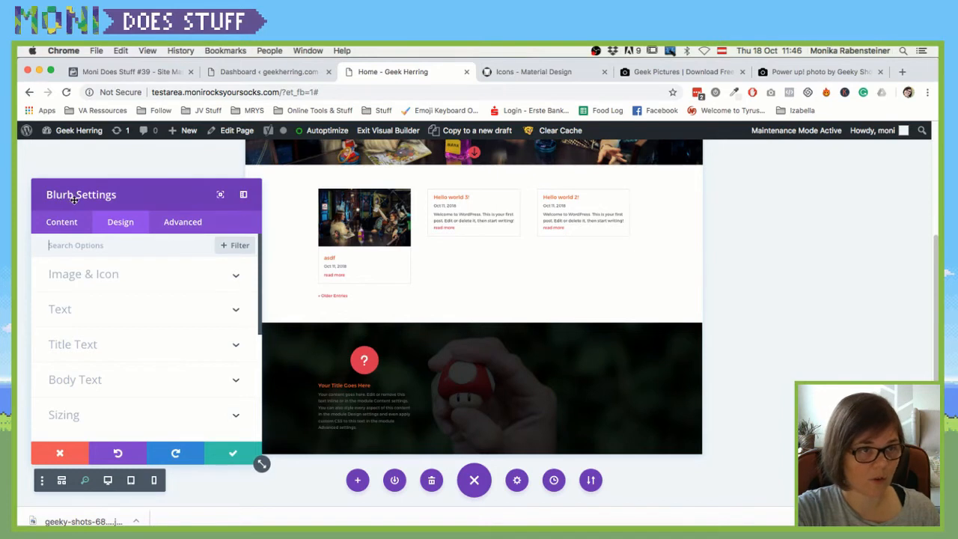
{"action": "left_click", "coordinate": [75, 274]}
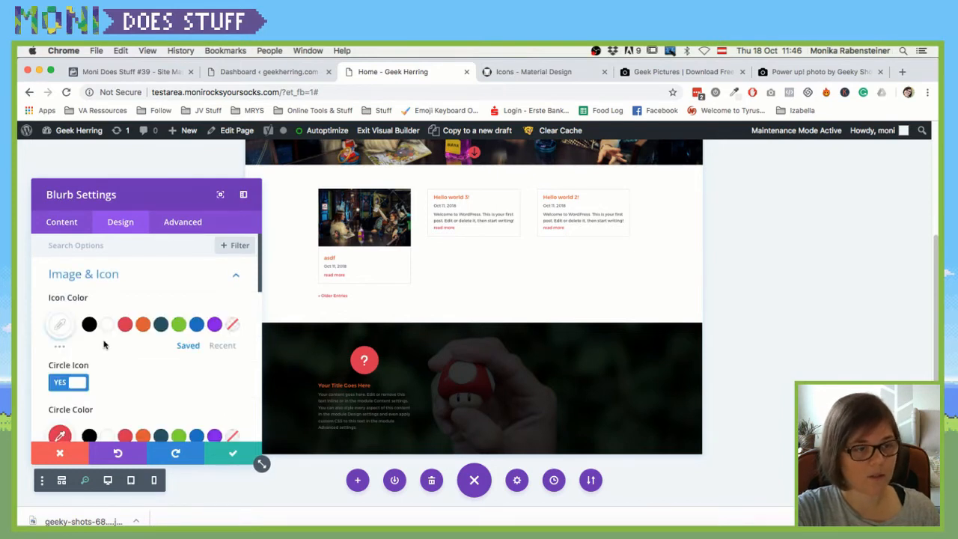
{"action": "scroll", "coordinate": [85, 292], "scroll_direction": "down", "scroll_amount": 3}
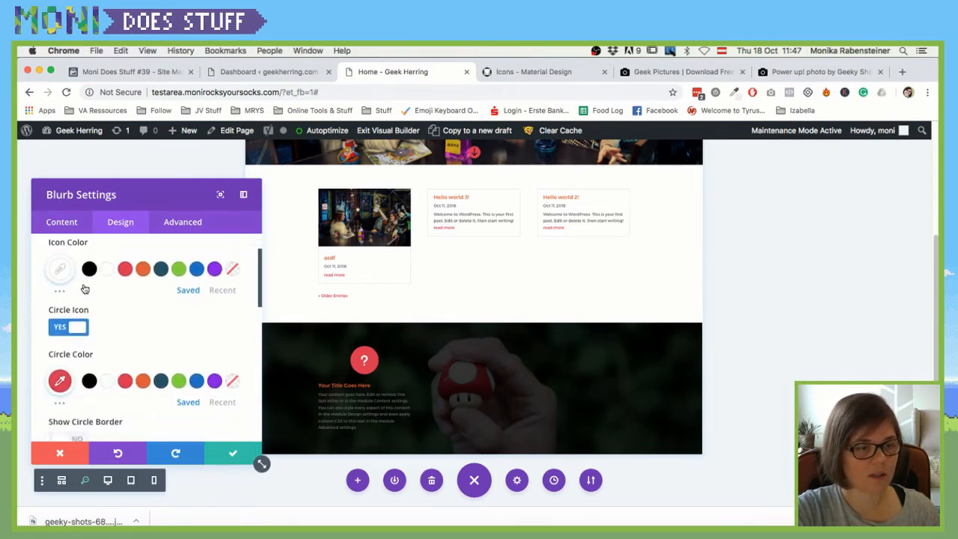
{"action": "scroll", "coordinate": [65, 330], "scroll_direction": "down", "scroll_amount": 1}
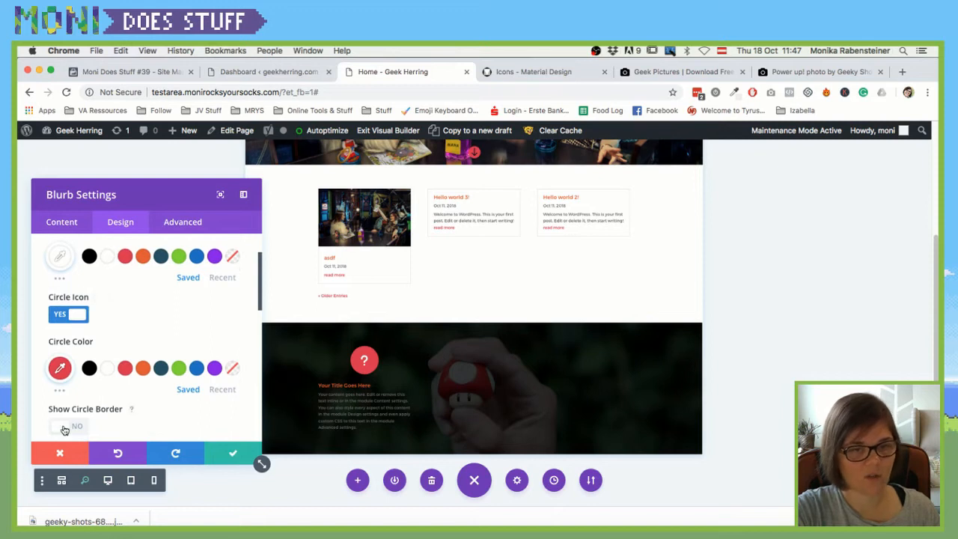
{"action": "left_click", "coordinate": [65, 429]}
{"action": "scroll", "coordinate": [101, 404], "scroll_direction": "down", "scroll_amount": 5}
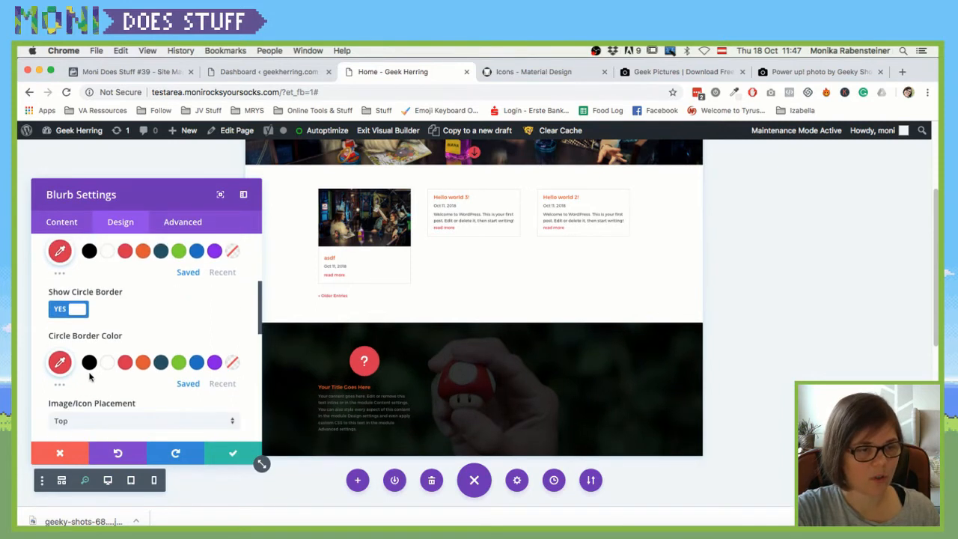
{"action": "left_click", "coordinate": [107, 363]}
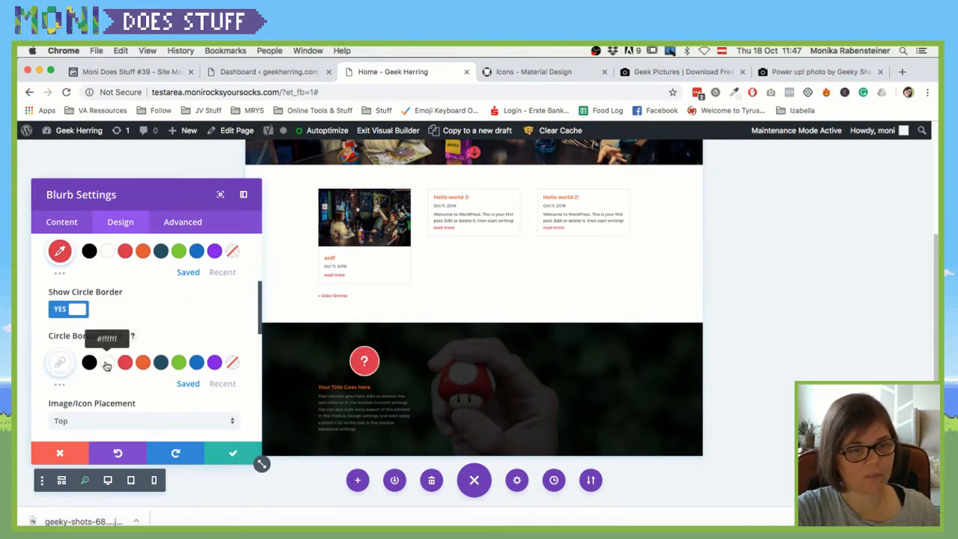
Step: Try the Left image/icon placement for the blurb and return it to Top
{"action": "scroll", "coordinate": [107, 366], "scroll_direction": "down", "scroll_amount": 1}
{"action": "scroll", "coordinate": [105, 397], "scroll_direction": "down", "scroll_amount": 2}
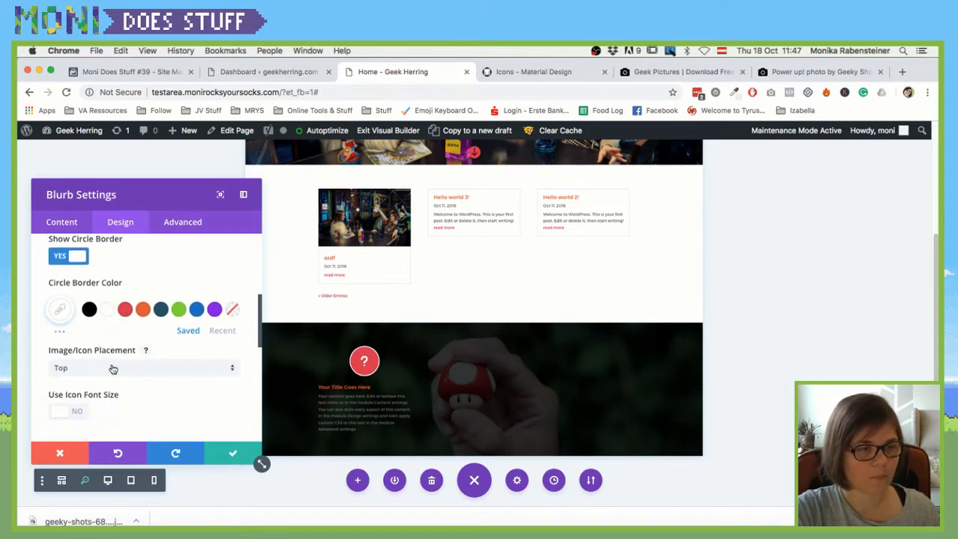
{"action": "left_click", "coordinate": [91, 375]}
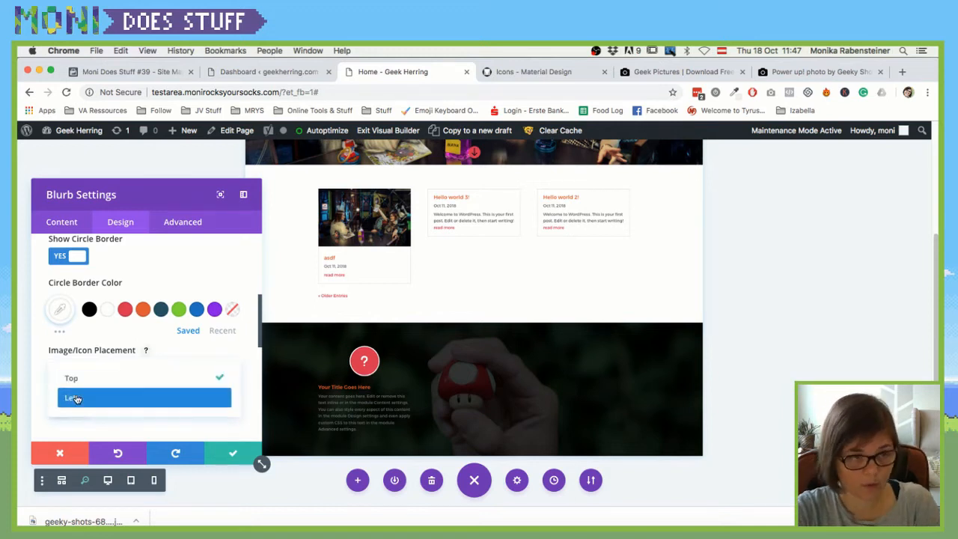
{"action": "left_click", "coordinate": [76, 398]}
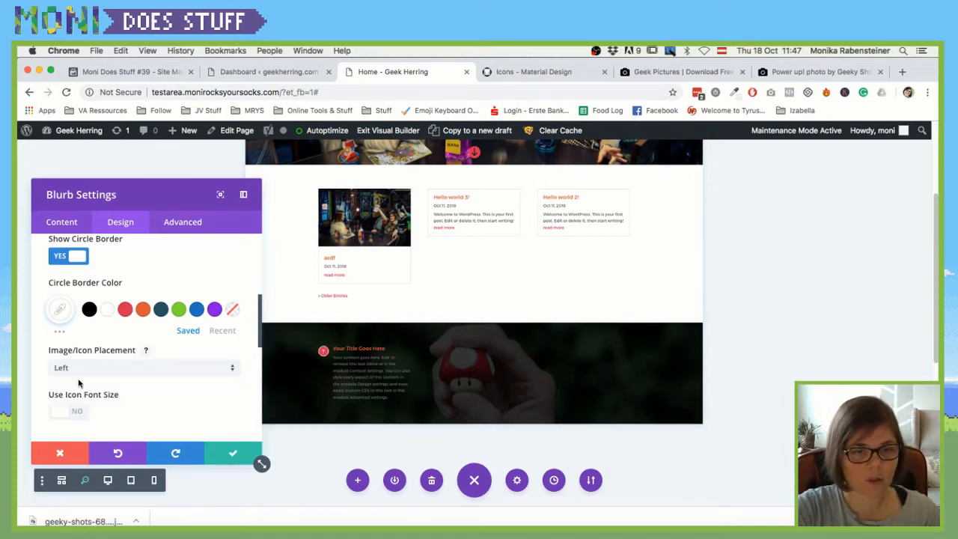
{"action": "left_click", "coordinate": [83, 372]}
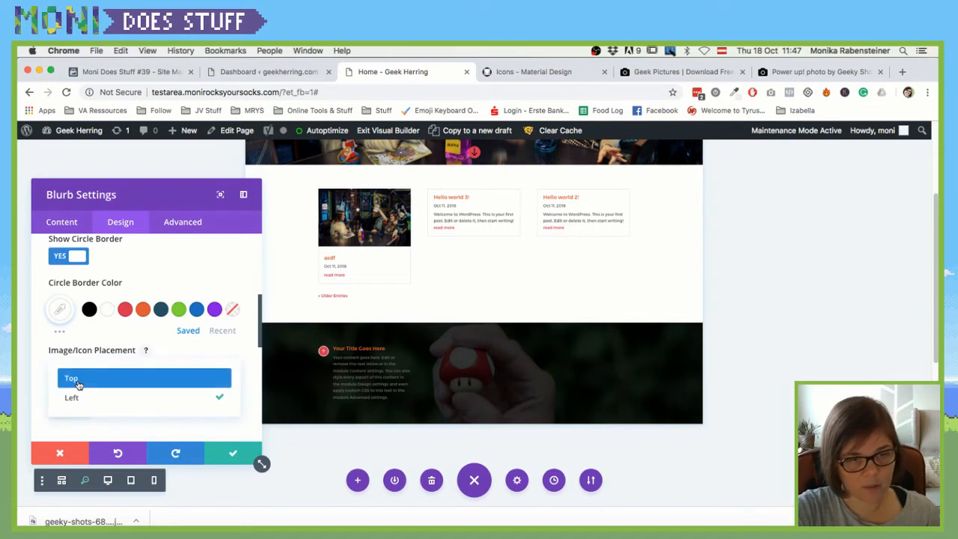
{"action": "left_click", "coordinate": [78, 377]}
Step: Enable a custom icon font size for the blurb and set it to 41px
{"action": "scroll", "coordinate": [109, 364], "scroll_direction": "down", "scroll_amount": 1}
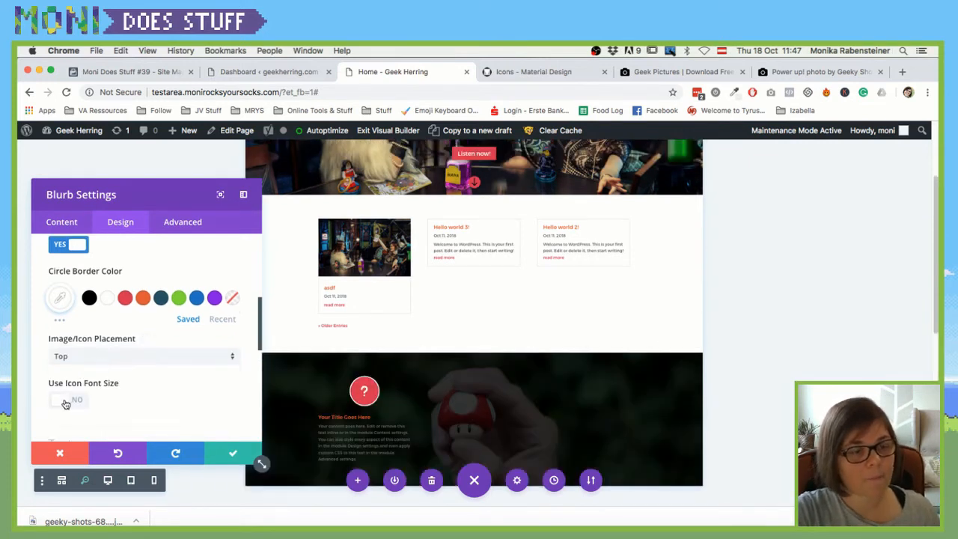
{"action": "left_click", "coordinate": [66, 402]}
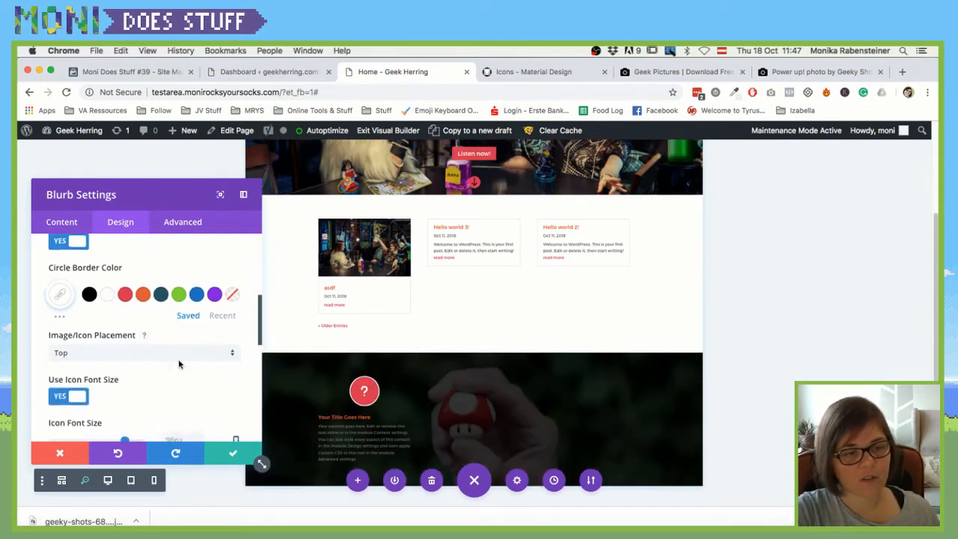
{"action": "scroll", "coordinate": [180, 364], "scroll_direction": "down", "scroll_amount": 2}
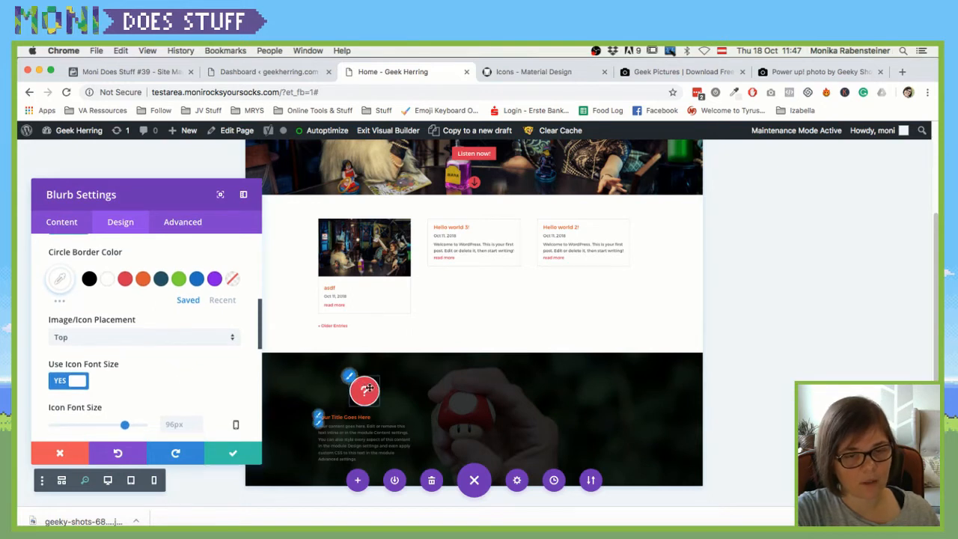
{"action": "scroll", "coordinate": [135, 400], "scroll_direction": "down", "scroll_amount": 1}
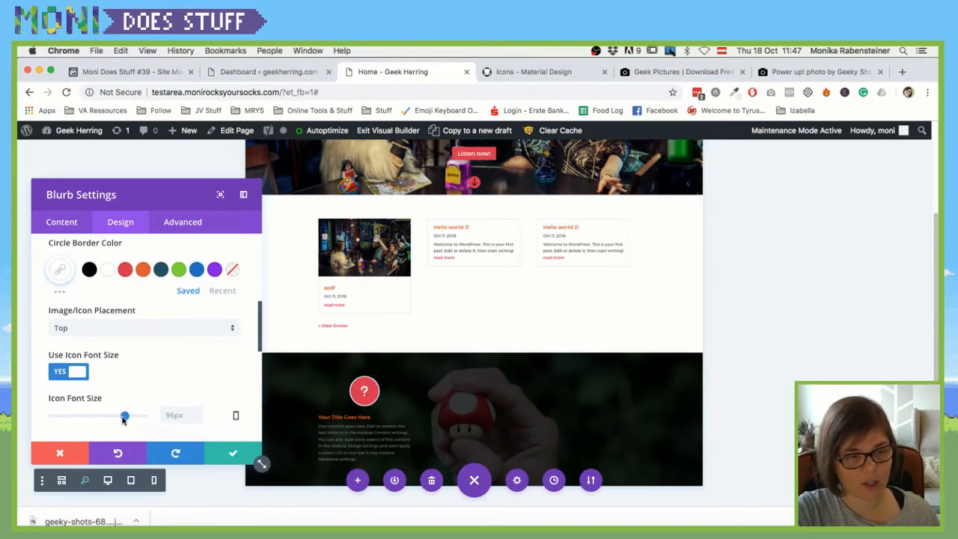
{"action": "left_click_drag", "start_coordinate": [124, 421], "coordinate": [83, 417]}
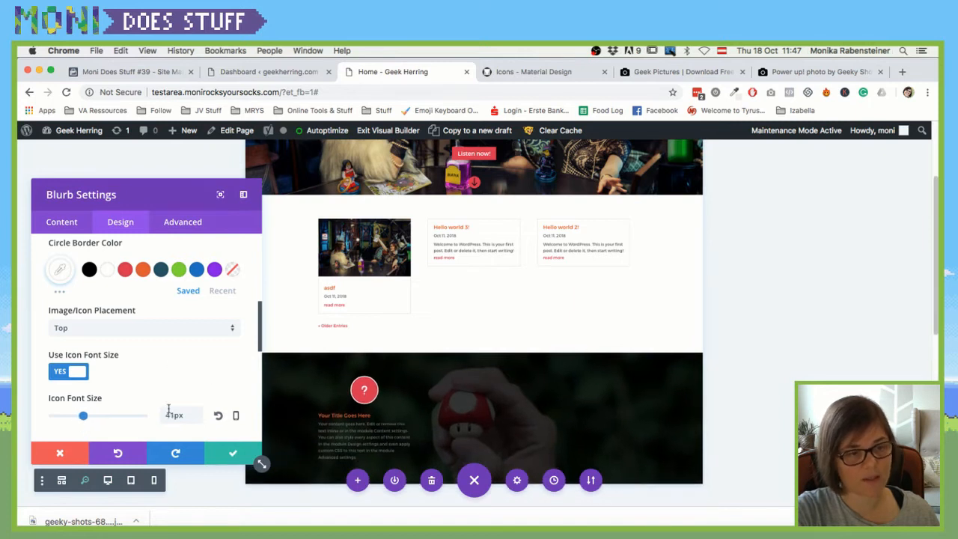
Step: Center the blurb's text orientation and set its text color to Light
{"action": "scroll", "coordinate": [203, 381], "scroll_direction": "down", "scroll_amount": 2}
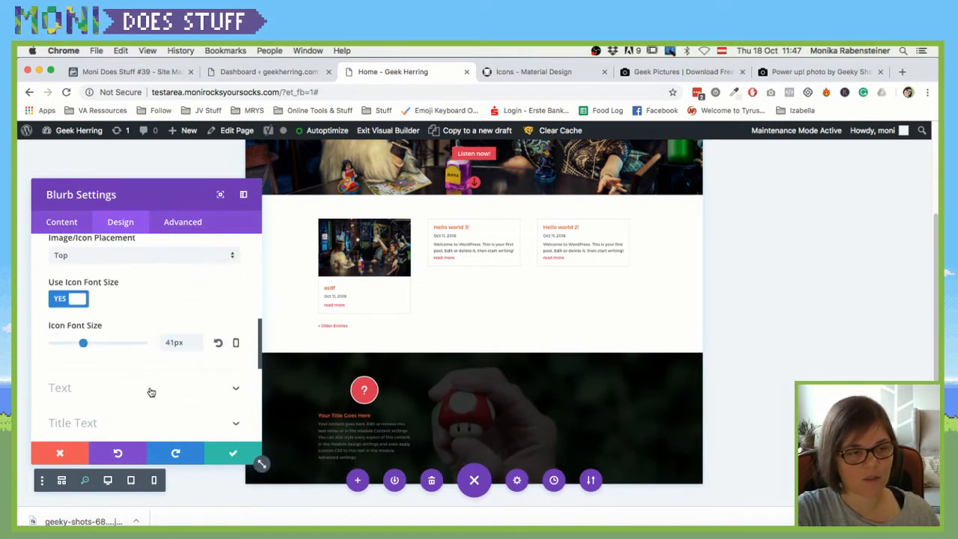
{"action": "left_click", "coordinate": [151, 392]}
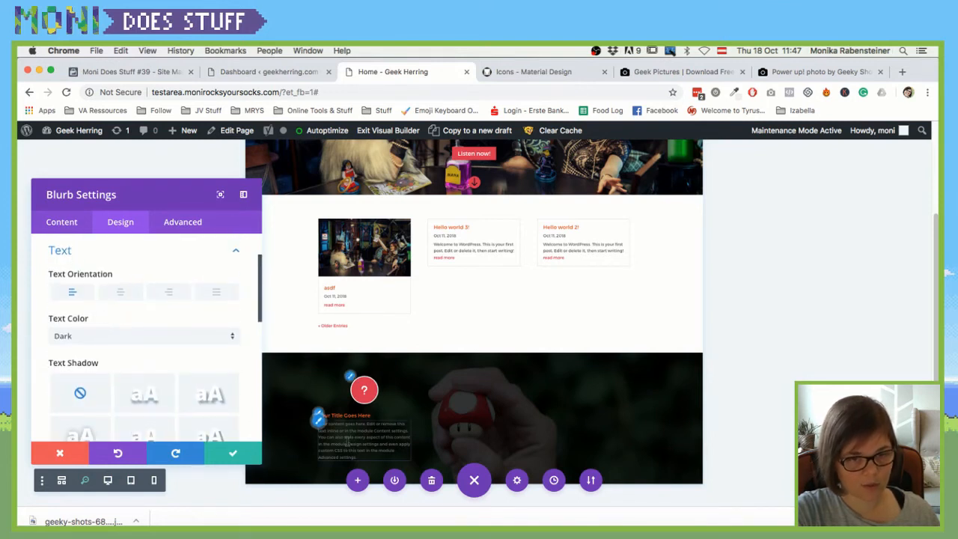
{"action": "left_click", "coordinate": [117, 293]}
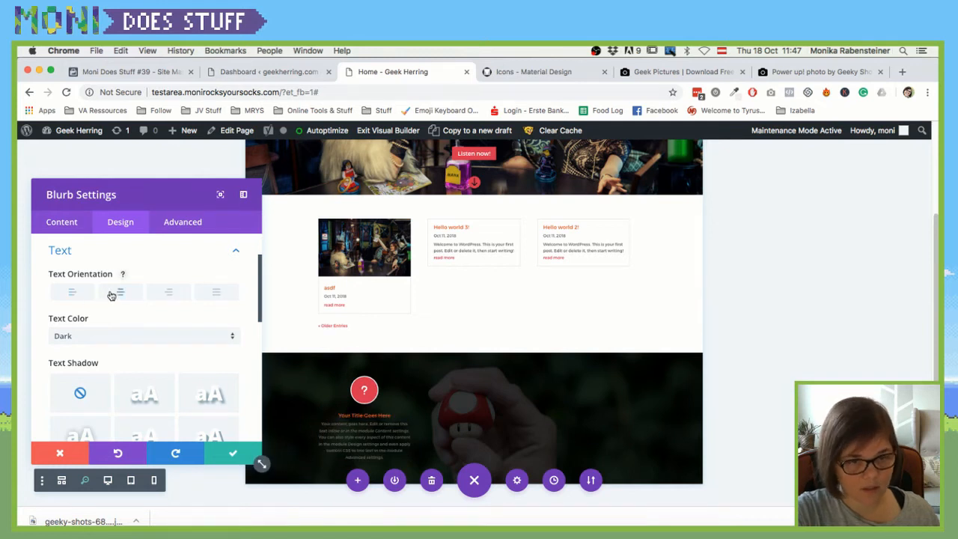
{"action": "left_click", "coordinate": [129, 337]}
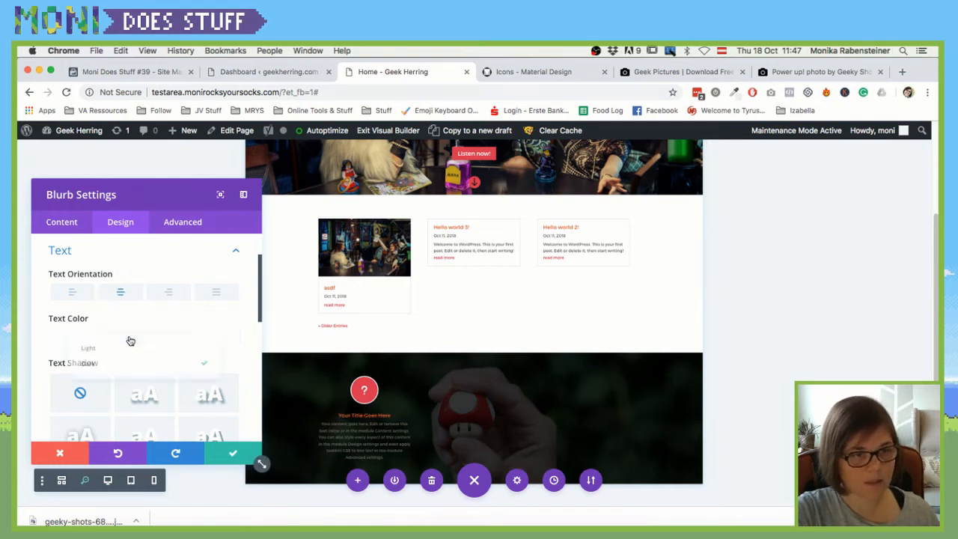
{"action": "left_click", "coordinate": [98, 348]}
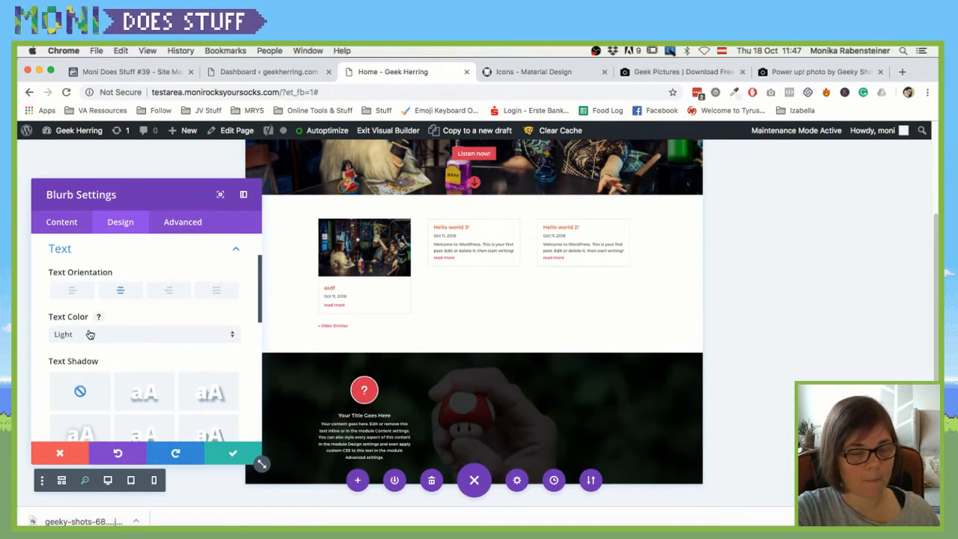
Step: Try a text shadow preset on the blurb's text at a larger preview size, and return to no shadow
{"action": "scroll", "coordinate": [91, 332], "scroll_direction": "down", "scroll_amount": 1}
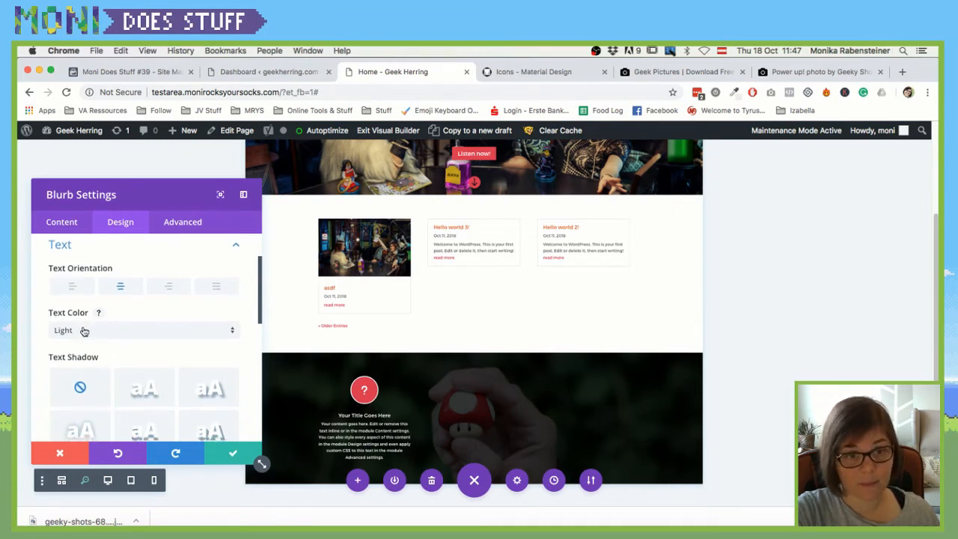
{"action": "scroll", "coordinate": [86, 326], "scroll_direction": "down", "scroll_amount": 2}
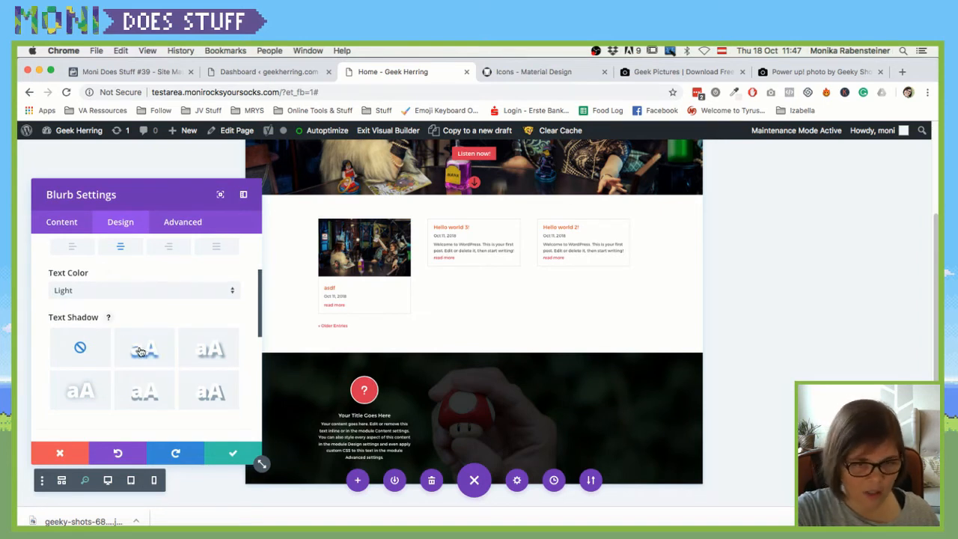
{"action": "left_click", "coordinate": [140, 351]}
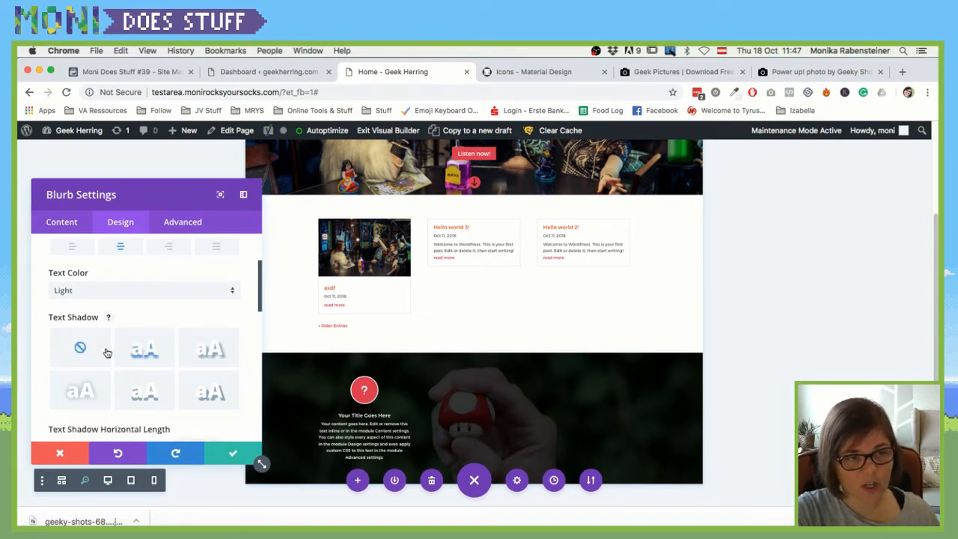
{"action": "key", "text": "super+plus"}
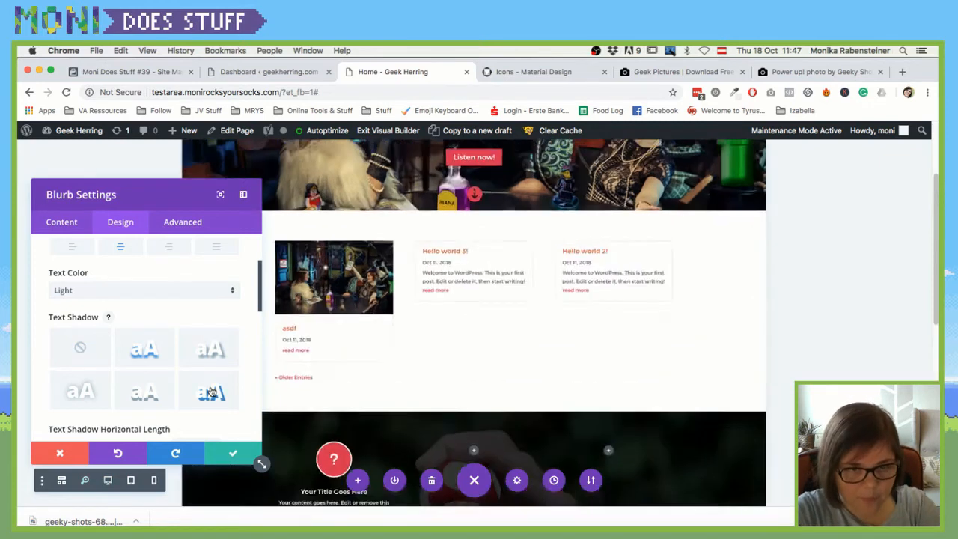
{"action": "scroll", "coordinate": [323, 363], "scroll_direction": "down", "scroll_amount": 5}
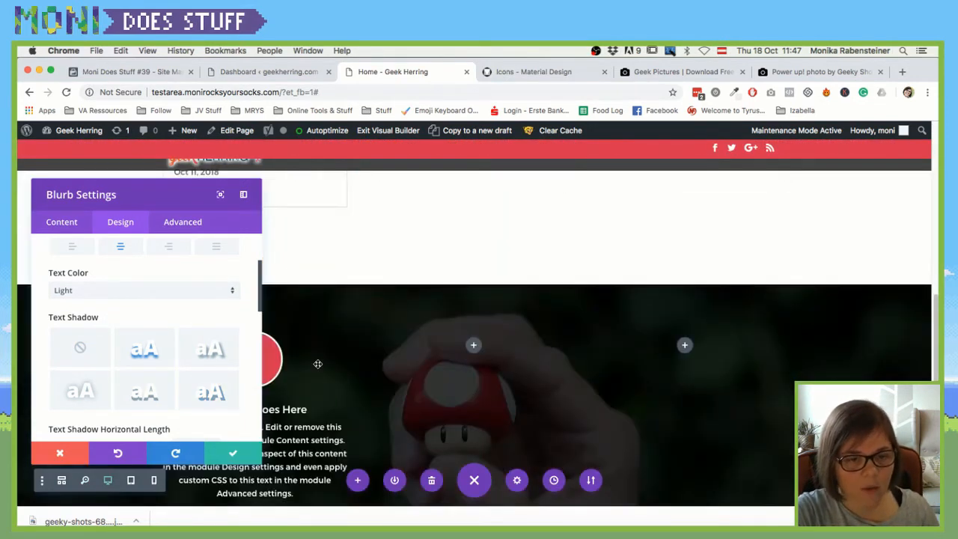
{"action": "scroll", "coordinate": [300, 359], "scroll_direction": "down", "scroll_amount": 2}
{"action": "scroll", "coordinate": [120, 358], "scroll_direction": "down", "scroll_amount": 1}
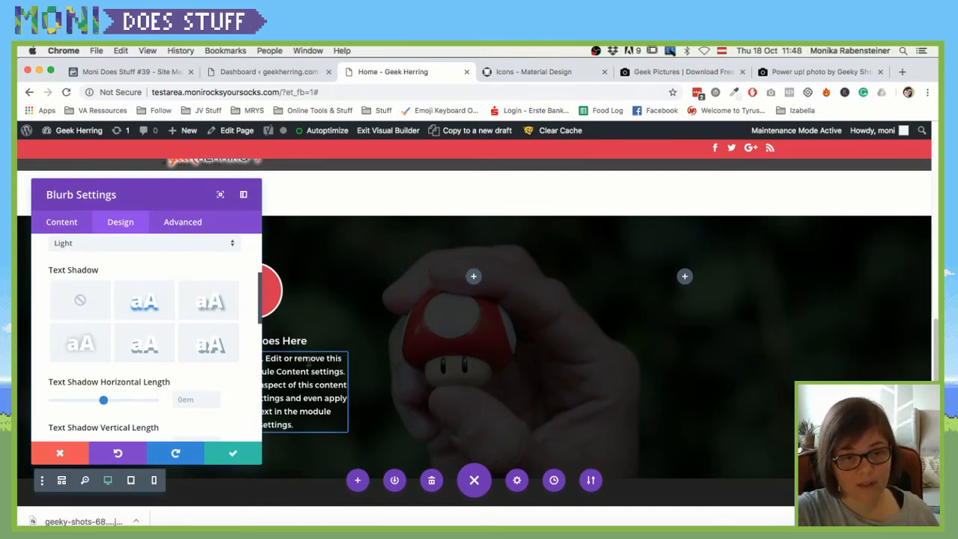
{"action": "left_click", "coordinate": [82, 300]}
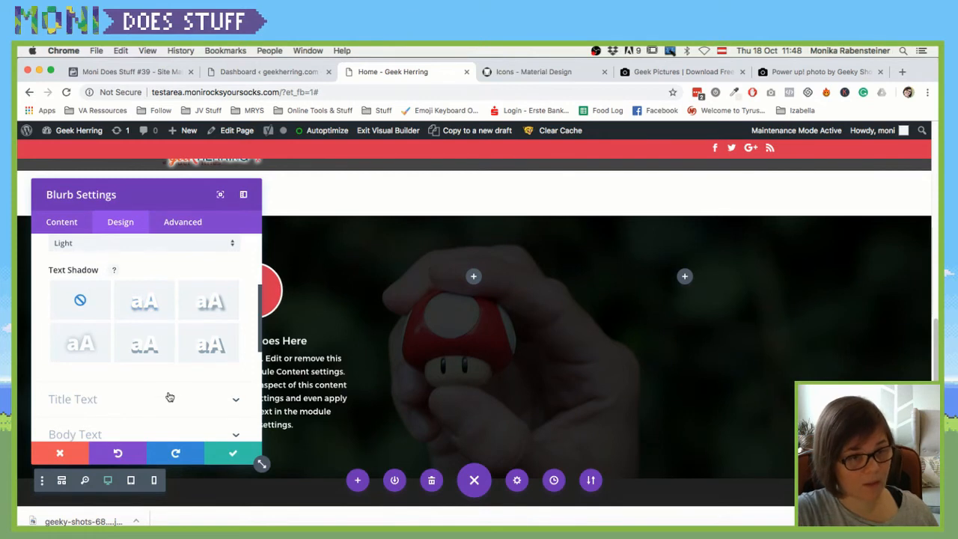
Step: Style the blurb's title text in uppercase and color it orange #e3582d
{"action": "left_click_drag", "start_coordinate": [154, 194], "coordinate": [729, 171]}
{"action": "left_click", "coordinate": [678, 376]}
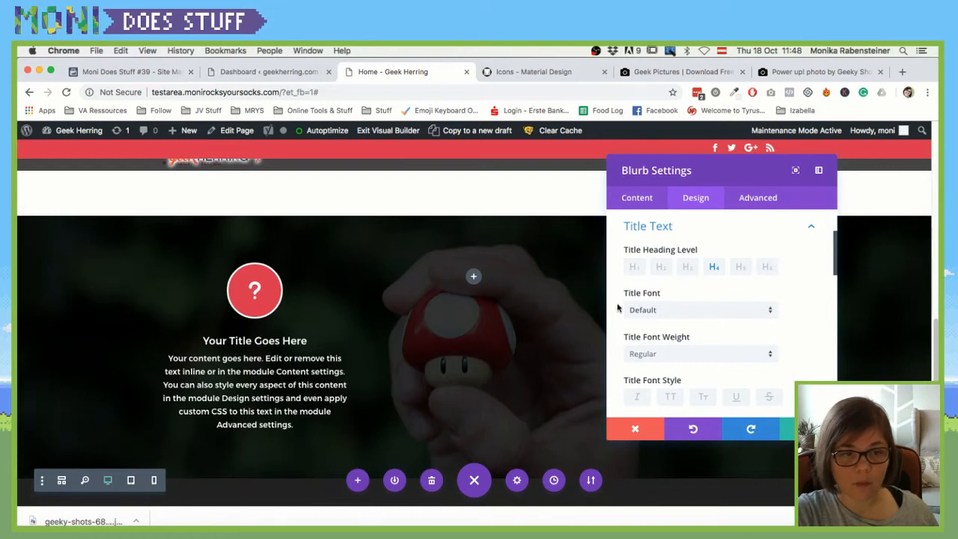
{"action": "scroll", "coordinate": [648, 315], "scroll_direction": "down", "scroll_amount": 2}
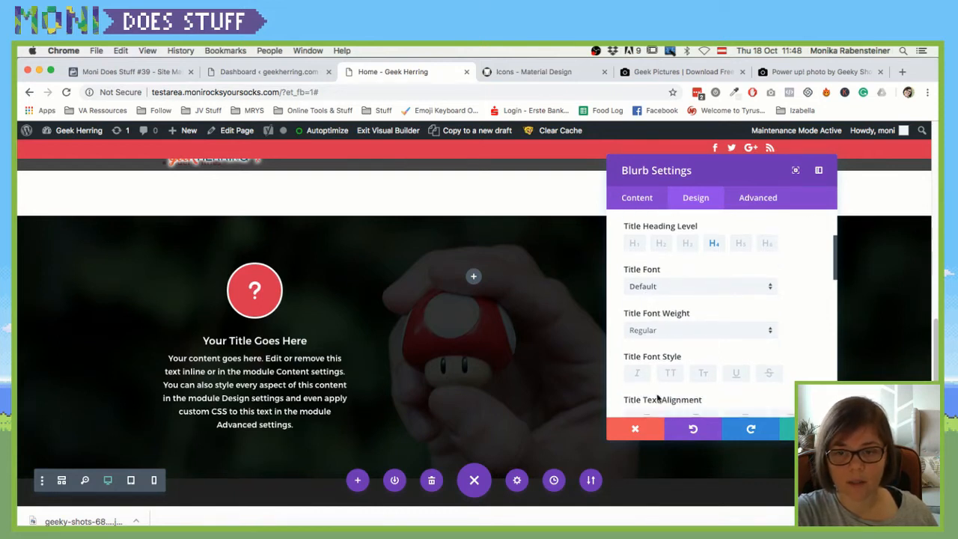
{"action": "left_click", "coordinate": [671, 375]}
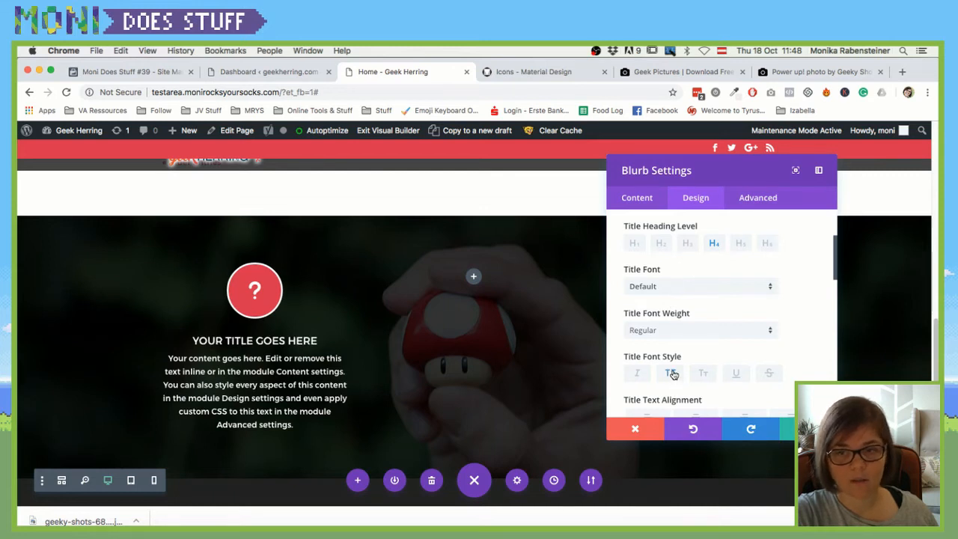
{"action": "scroll", "coordinate": [677, 348], "scroll_direction": "down", "scroll_amount": 1}
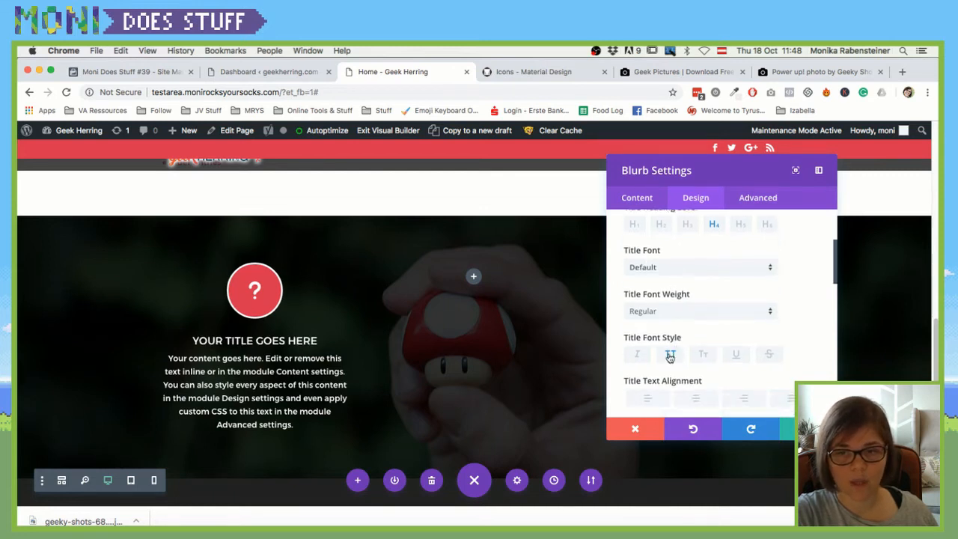
{"action": "scroll", "coordinate": [671, 357], "scroll_direction": "down", "scroll_amount": 5}
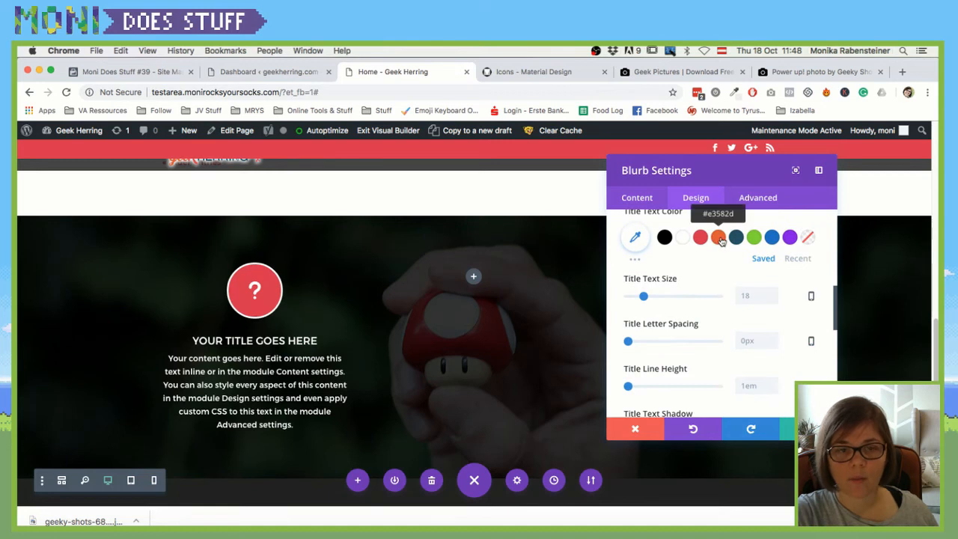
{"action": "left_click", "coordinate": [719, 238]}
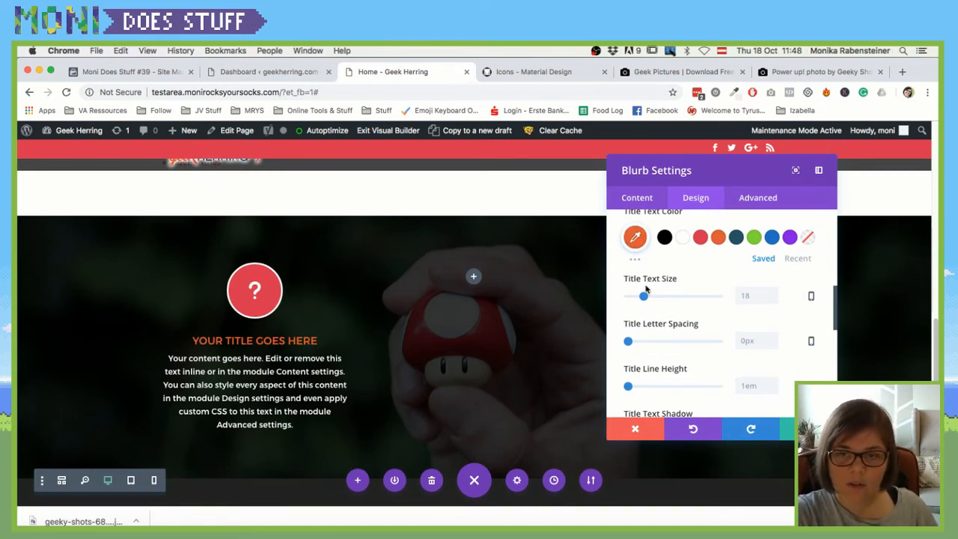
Step: Try right and left alignment on the blurb's body text and return it to centered
{"action": "scroll", "coordinate": [655, 333], "scroll_direction": "down", "scroll_amount": 3}
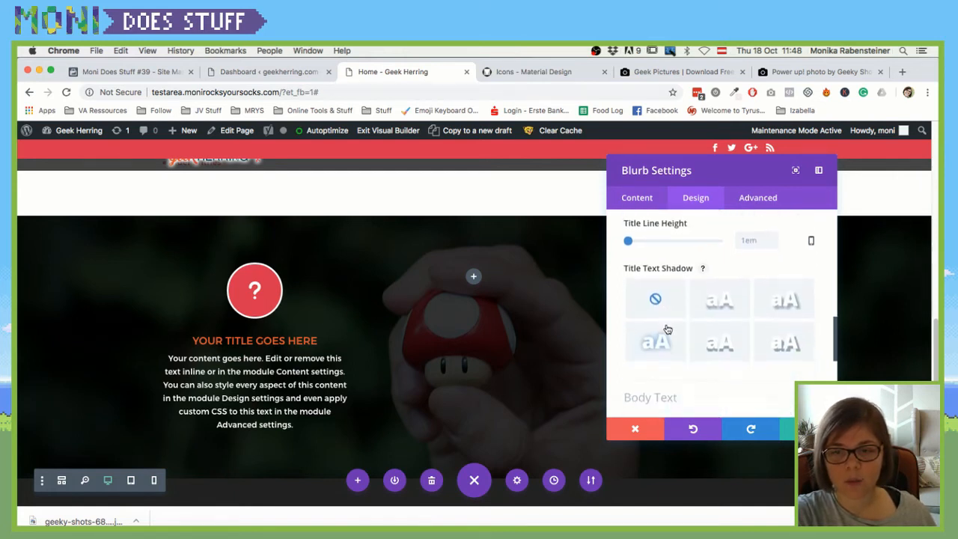
{"action": "scroll", "coordinate": [663, 334], "scroll_direction": "down", "scroll_amount": 1}
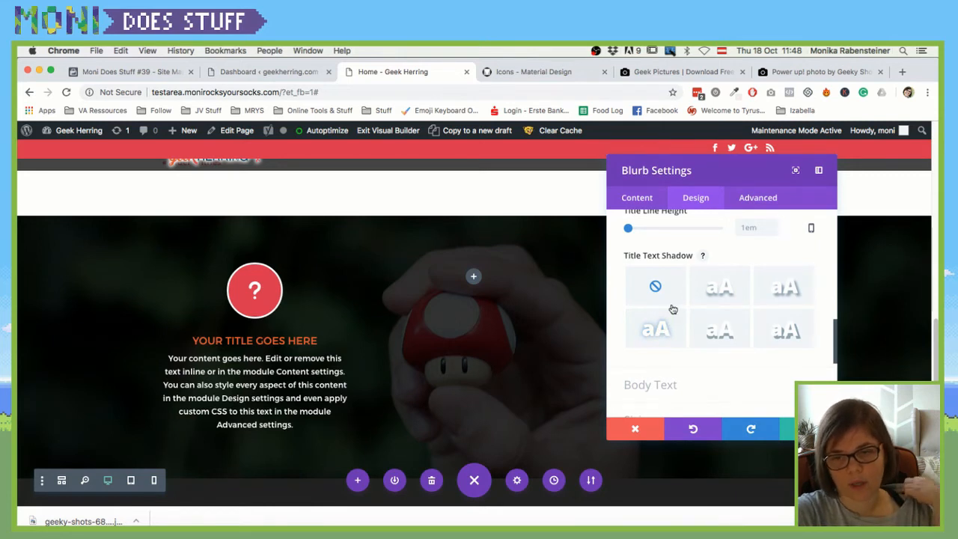
{"action": "scroll", "coordinate": [672, 310], "scroll_direction": "down", "scroll_amount": 3}
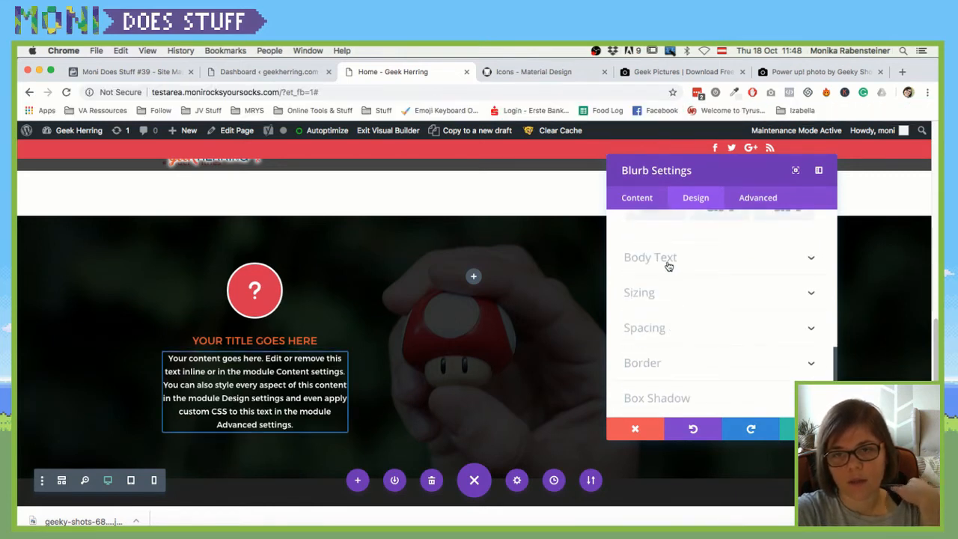
{"action": "left_click", "coordinate": [669, 262]}
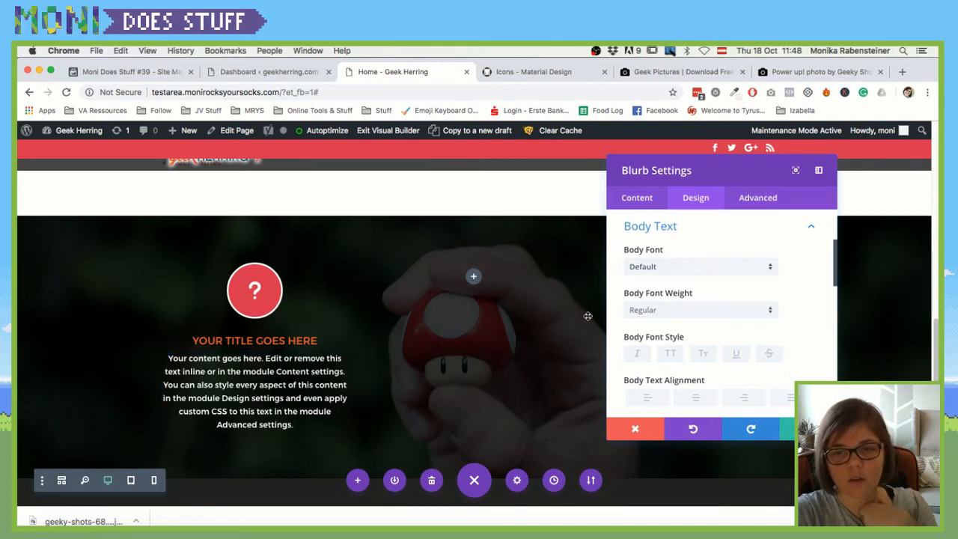
{"action": "scroll", "coordinate": [663, 354], "scroll_direction": "down", "scroll_amount": 2}
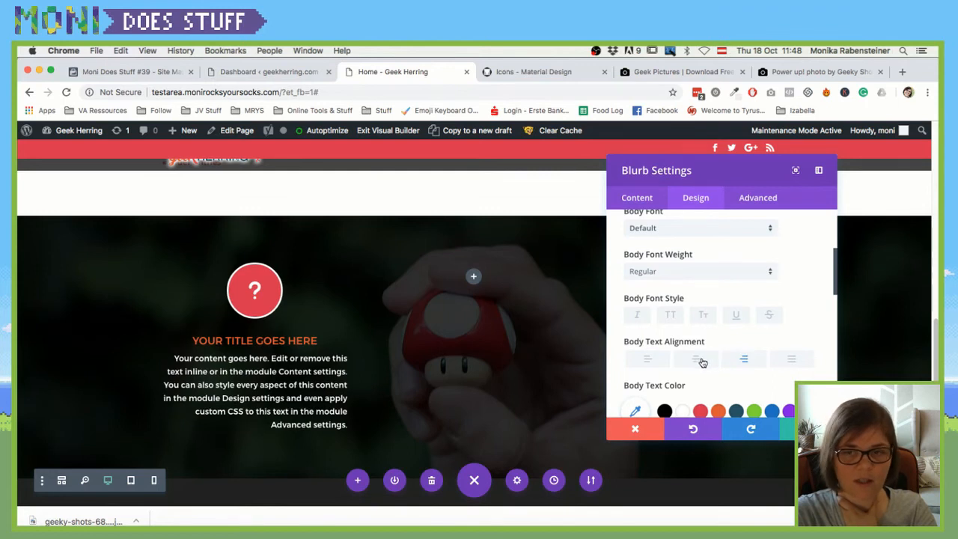
{"action": "left_click", "coordinate": [697, 361]}
{"action": "left_click", "coordinate": [650, 361]}
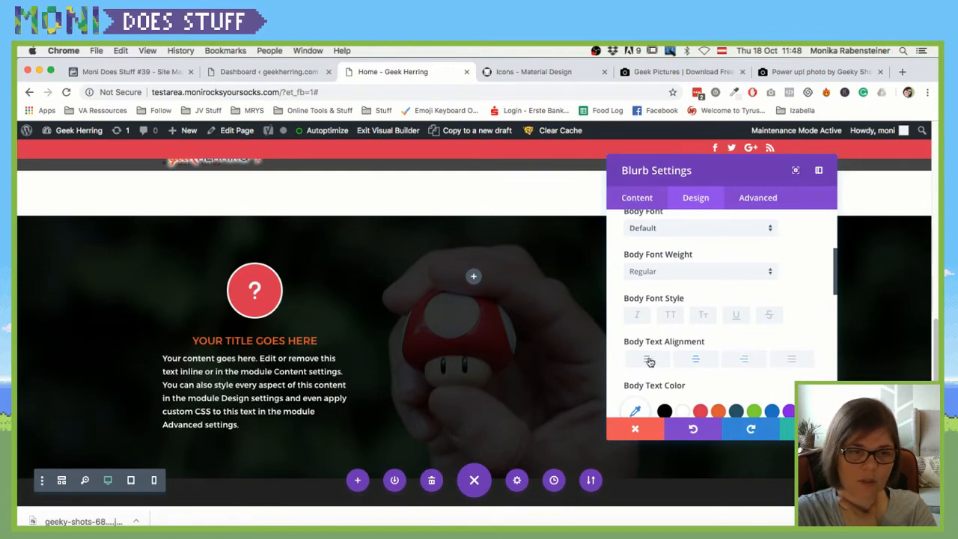
{"action": "left_click", "coordinate": [693, 360]}
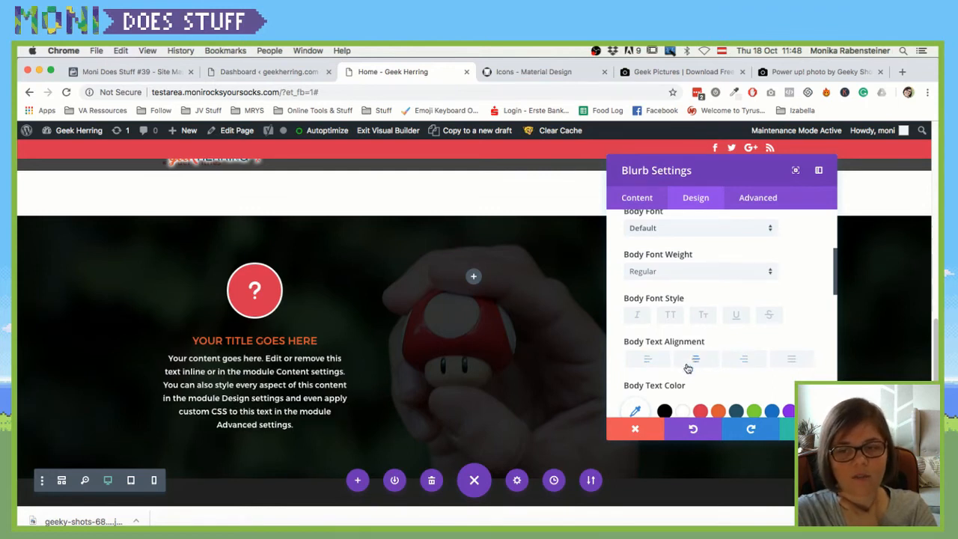
Step: Try adjusting the blurb's width and content width in its sizing settings, restore the default, and open the spacing settings
{"action": "scroll", "coordinate": [644, 341], "scroll_direction": "down", "scroll_amount": 1}
{"action": "scroll", "coordinate": [689, 351], "scroll_direction": "down", "scroll_amount": 10}
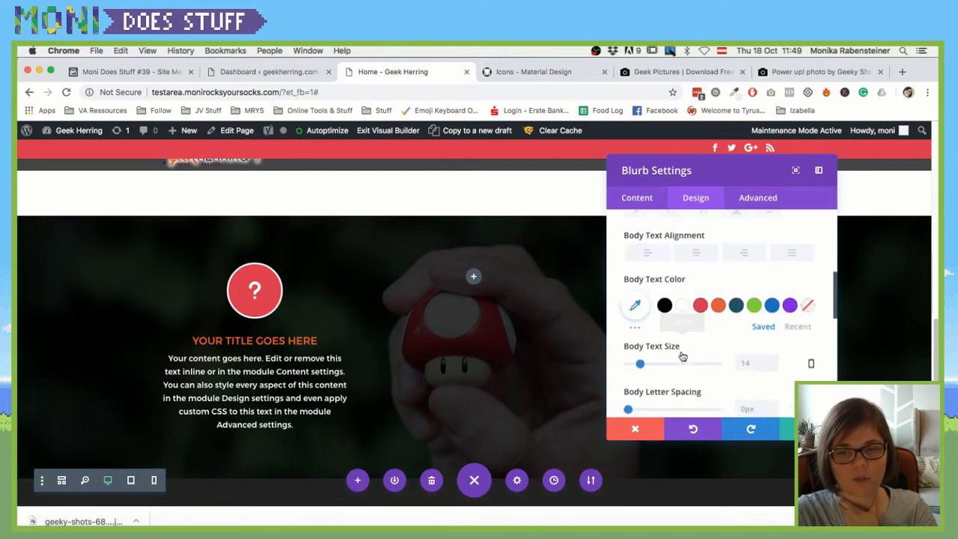
{"action": "left_click", "coordinate": [664, 367]}
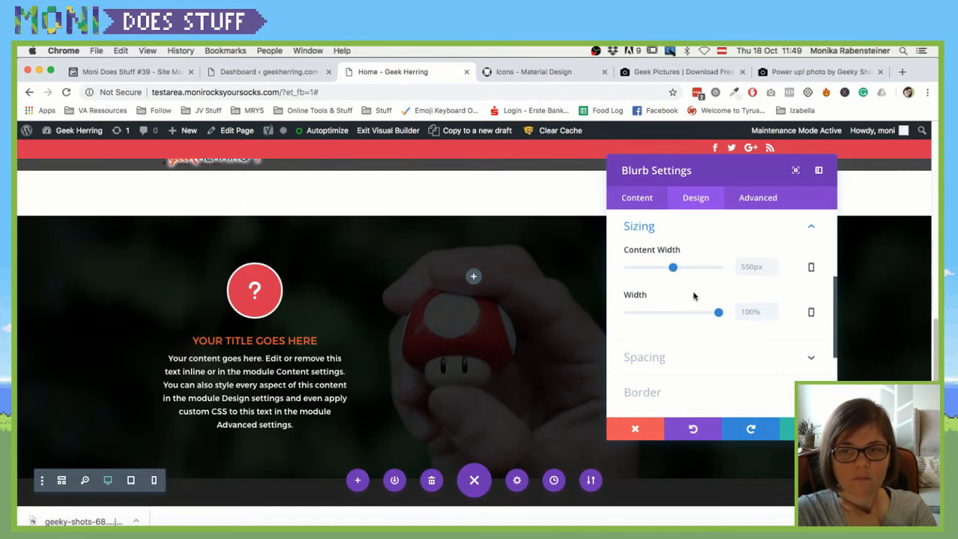
{"action": "mouse_move", "coordinate": [718, 312]}
{"action": "left_mouse_down"}
{"action": "mouse_move", "coordinate": [673, 313]}
{"action": "mouse_move", "coordinate": [719, 312]}
{"action": "left_mouse_up"}
{"action": "mouse_move", "coordinate": [673, 268]}
{"action": "left_mouse_down"}
{"action": "mouse_move", "coordinate": [687, 268]}
{"action": "mouse_move", "coordinate": [633, 269]}
{"action": "mouse_move", "coordinate": [677, 268]}
{"action": "left_mouse_up"}
{"action": "left_click", "coordinate": [794, 268]}
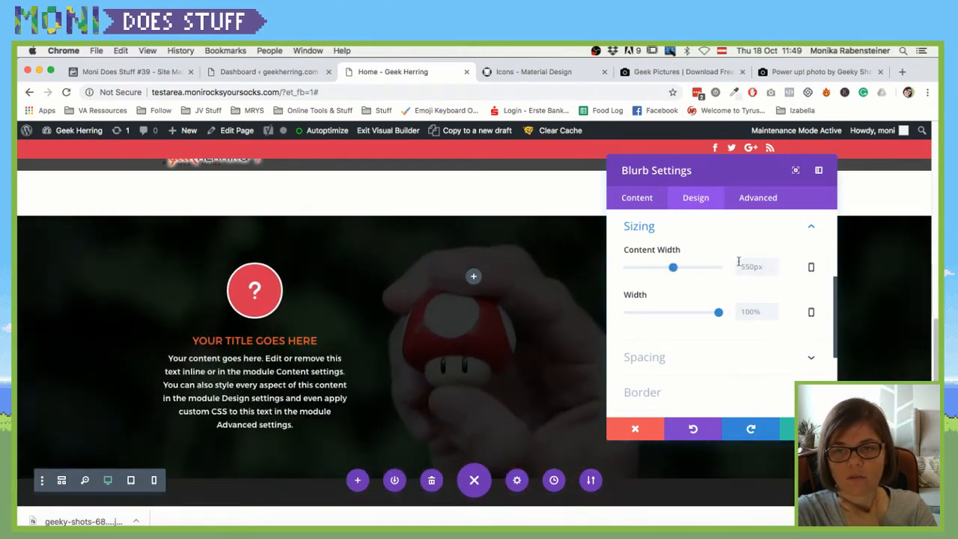
{"action": "left_click", "coordinate": [663, 357]}
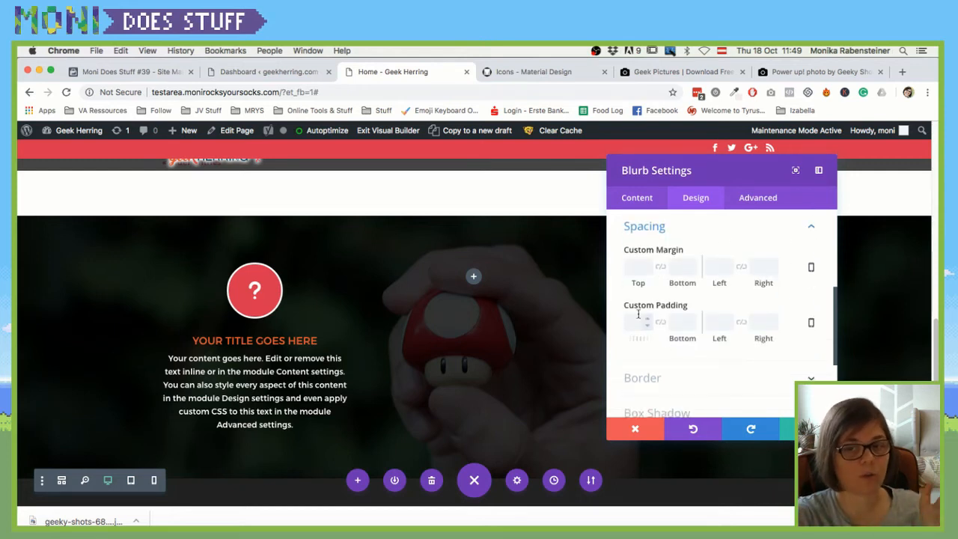
{"action": "left_click", "coordinate": [637, 268]}
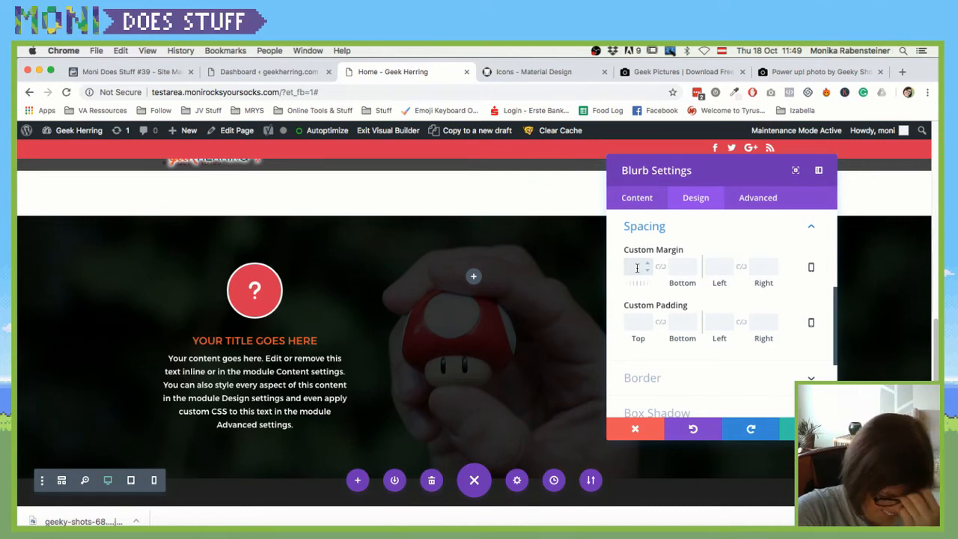
Step: Give the blurb a white 3px border on all sides with linked 5px rounded corners
{"action": "left_click", "coordinate": [730, 377]}
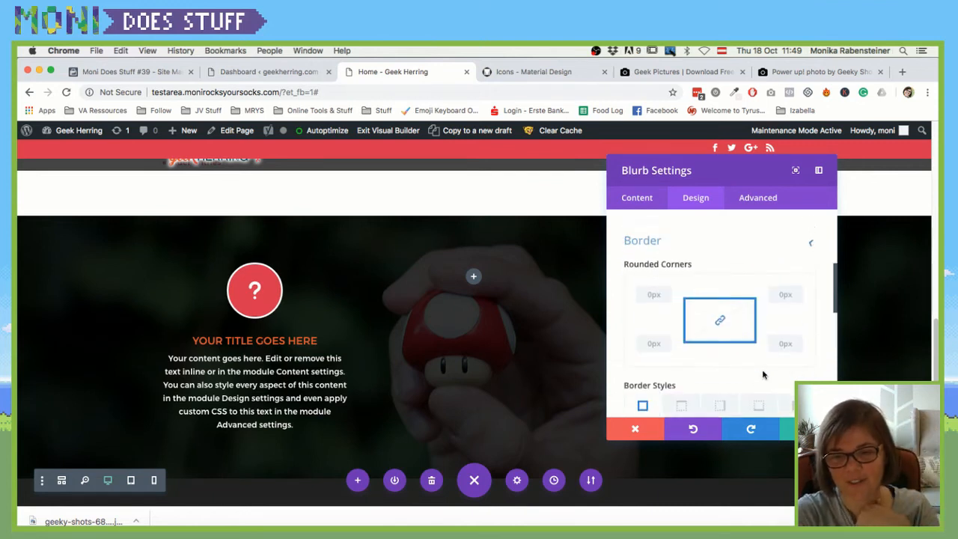
{"action": "left_click", "coordinate": [647, 278]}
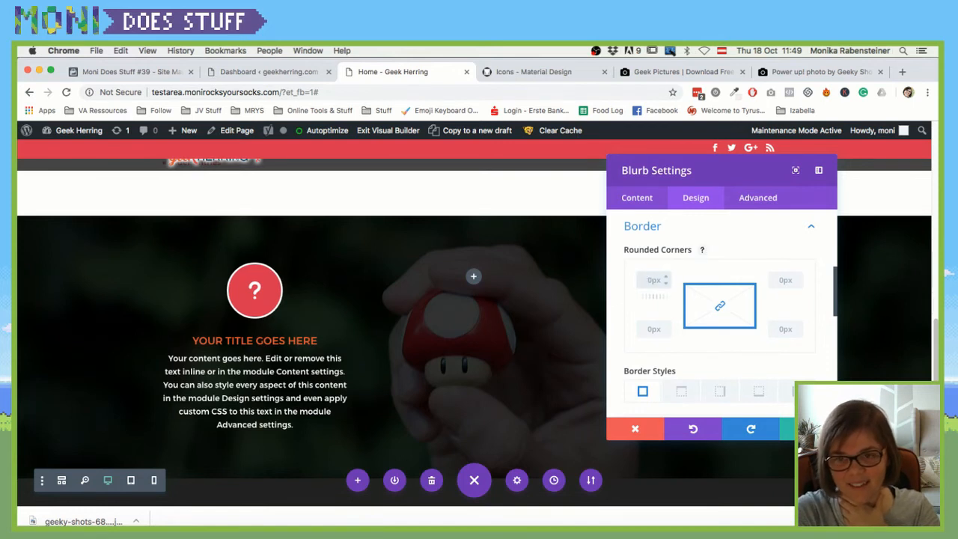
{"action": "type", "text": "5px"}
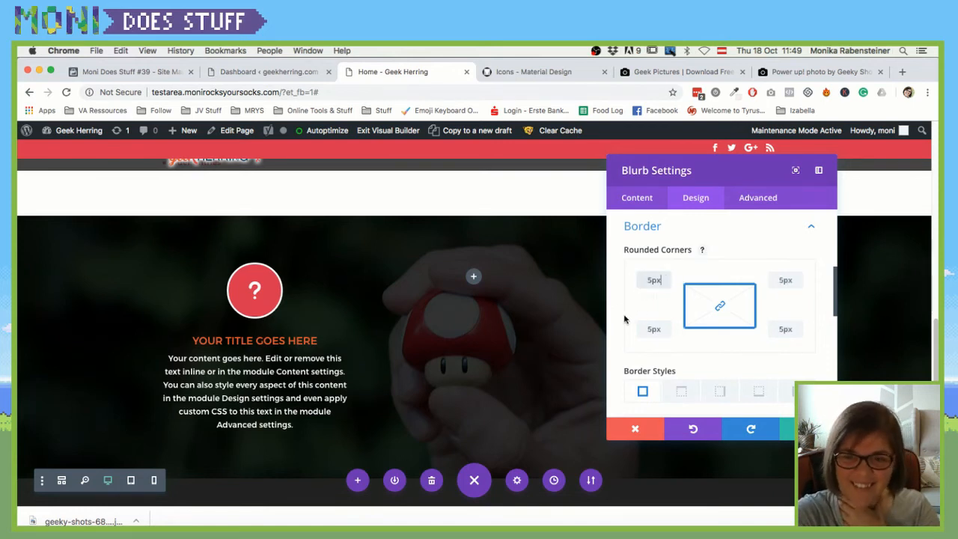
{"action": "scroll", "coordinate": [698, 319], "scroll_direction": "down", "scroll_amount": 2}
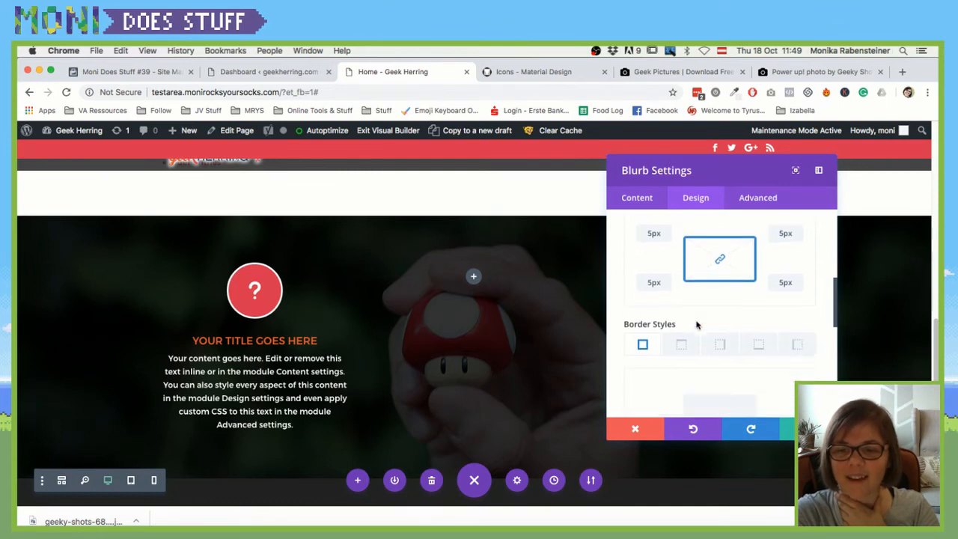
{"action": "scroll", "coordinate": [698, 342], "scroll_direction": "down", "scroll_amount": 5}
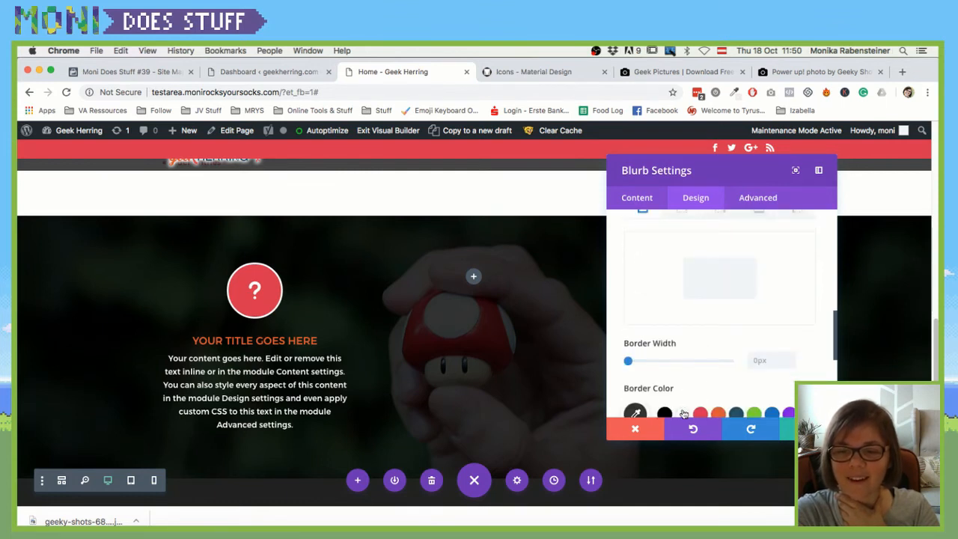
{"action": "scroll", "coordinate": [684, 414], "scroll_direction": "down", "scroll_amount": 1}
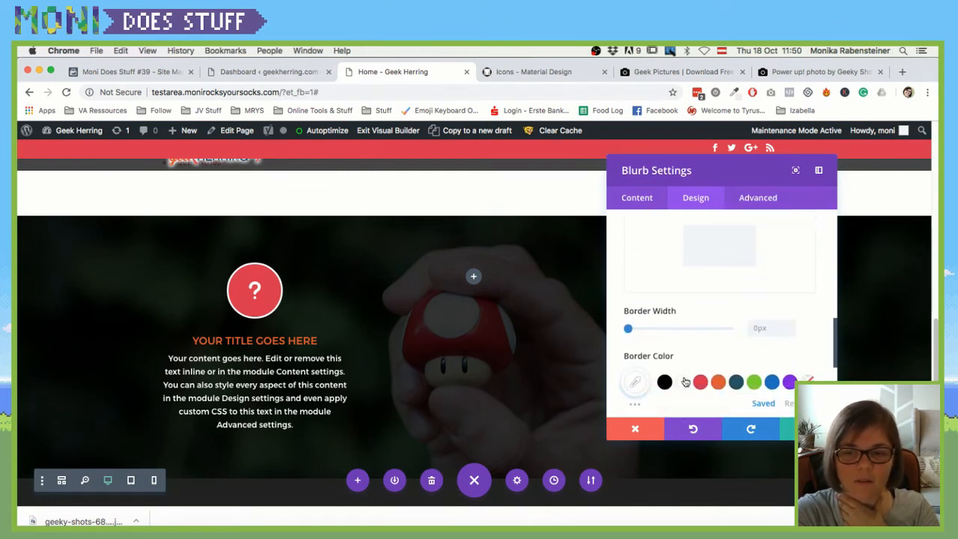
{"action": "left_click_drag", "start_coordinate": [628, 329], "coordinate": [634, 329]}
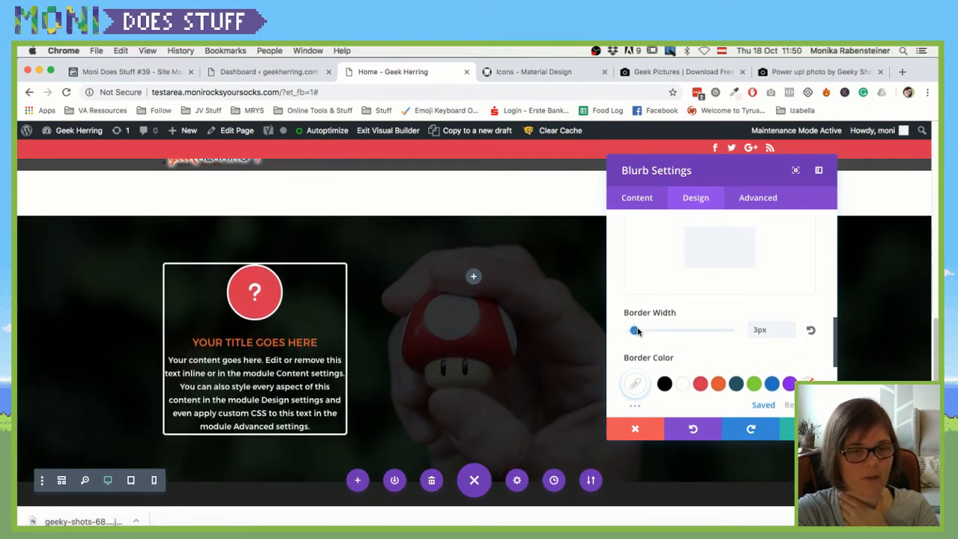
Step: Try a 20px top custom margin on the blurb and reset it to 0px
{"action": "scroll", "coordinate": [660, 296], "scroll_direction": "up", "scroll_amount": 2}
{"action": "scroll", "coordinate": [659, 297], "scroll_direction": "up", "scroll_amount": 10}
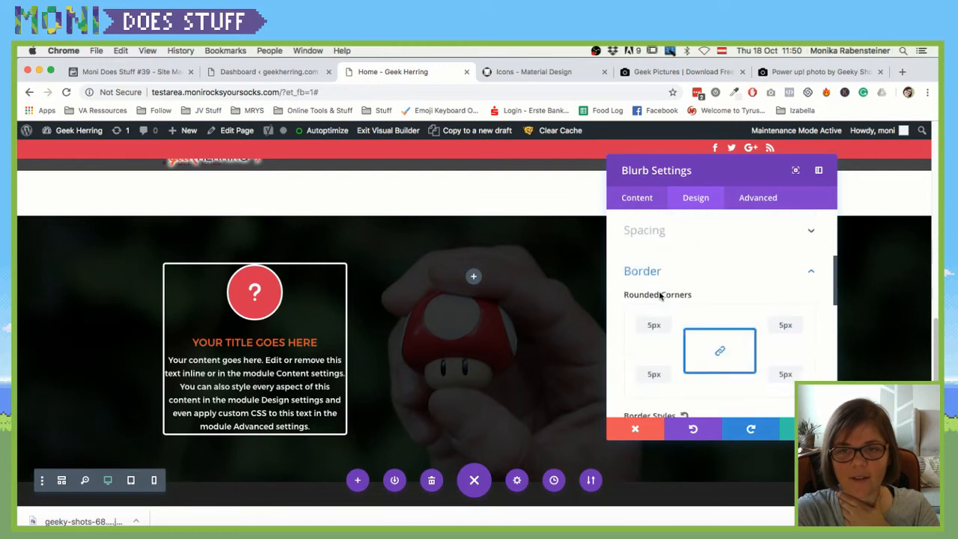
{"action": "scroll", "coordinate": [661, 297], "scroll_direction": "down", "scroll_amount": 3}
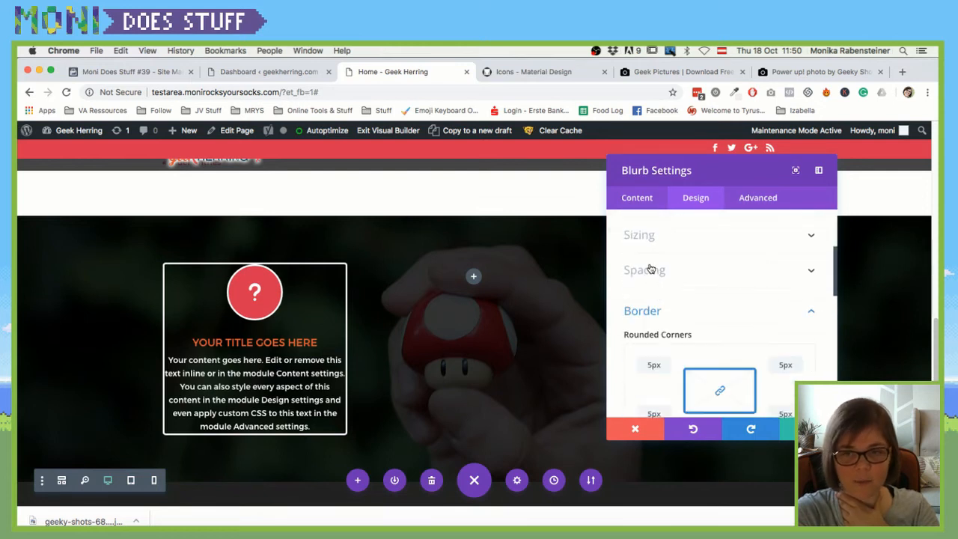
{"action": "left_click", "coordinate": [650, 270]}
{"action": "left_click", "coordinate": [636, 264]}
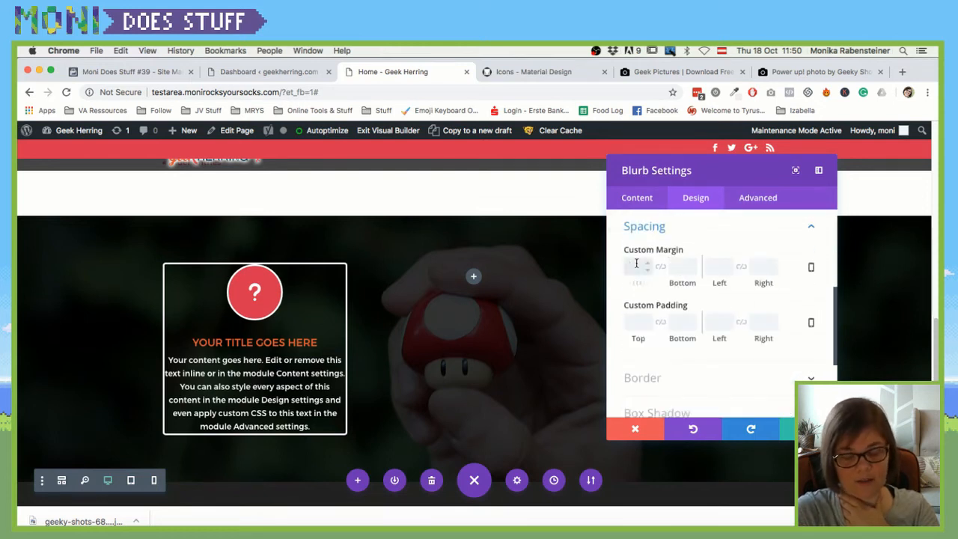
{"action": "type", "text": "20"}
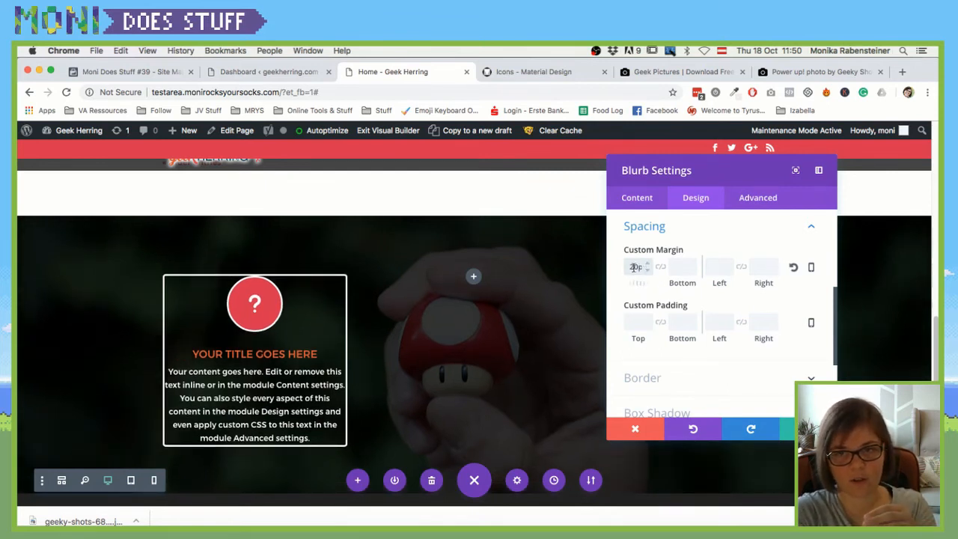
{"action": "double_click", "coordinate": [634, 268]}
{"action": "type", "text": "0"}
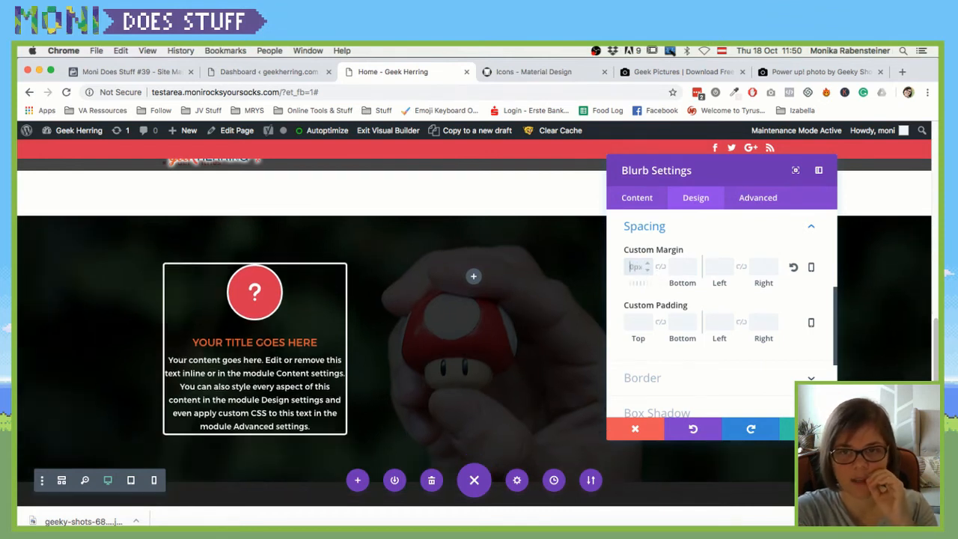
Step: Set the blurb's custom padding to 20px on all four sides, linking top with bottom and left with right
{"action": "left_click", "coordinate": [640, 320]}
{"action": "type", "text": "20"}
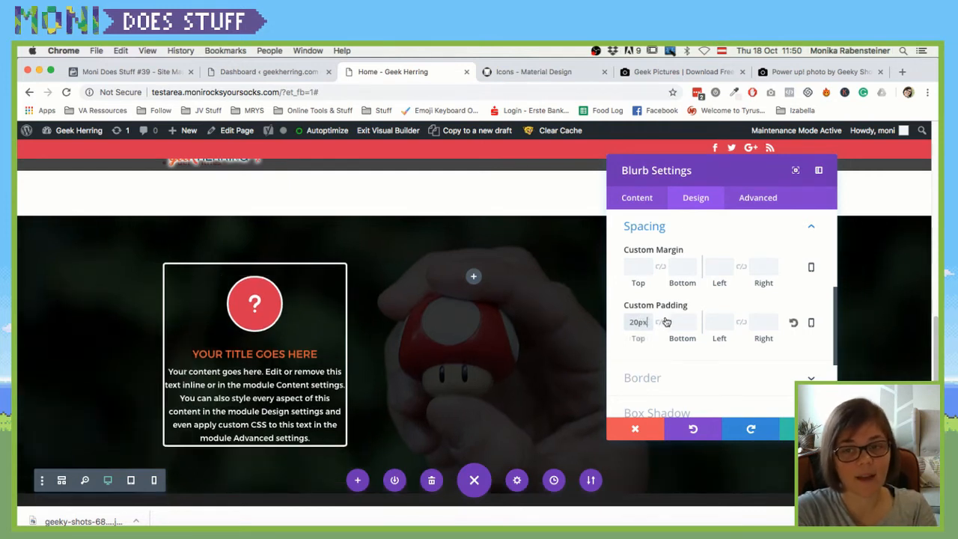
{"action": "left_click", "coordinate": [662, 322]}
{"action": "left_click", "coordinate": [720, 322]}
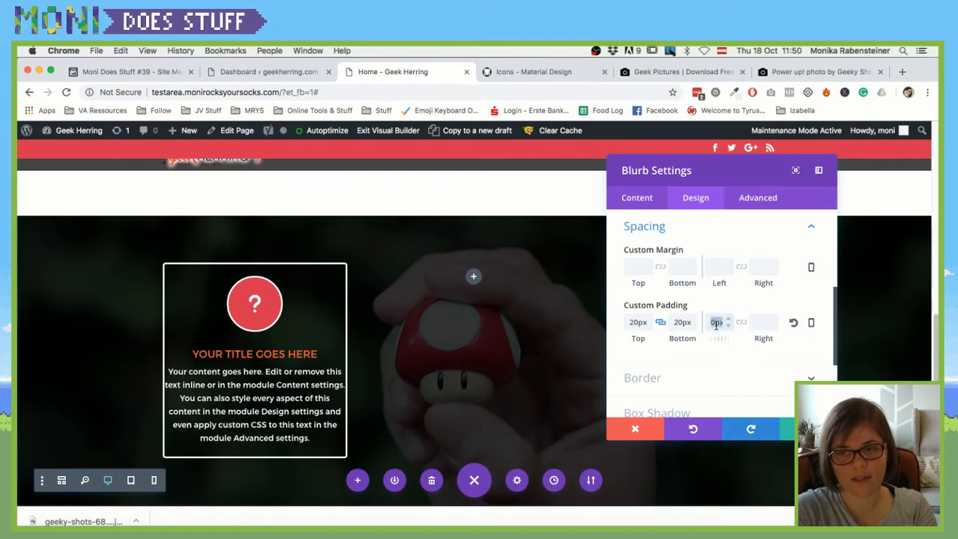
{"action": "type", "text": "20"}
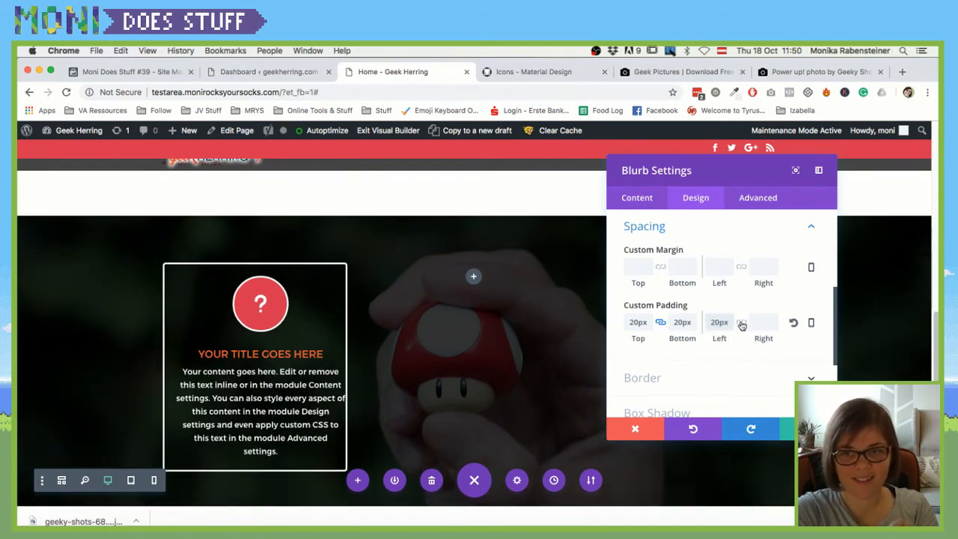
{"action": "left_click", "coordinate": [741, 323]}
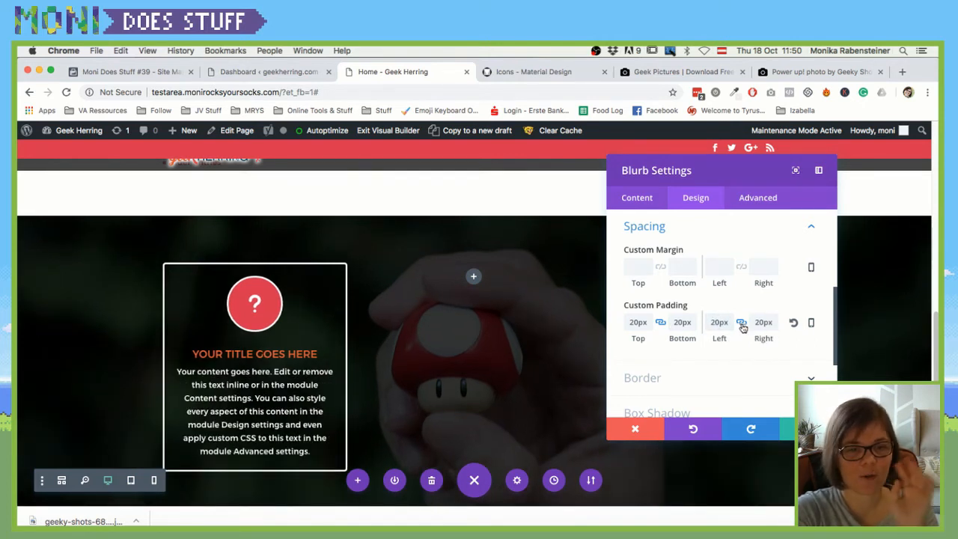
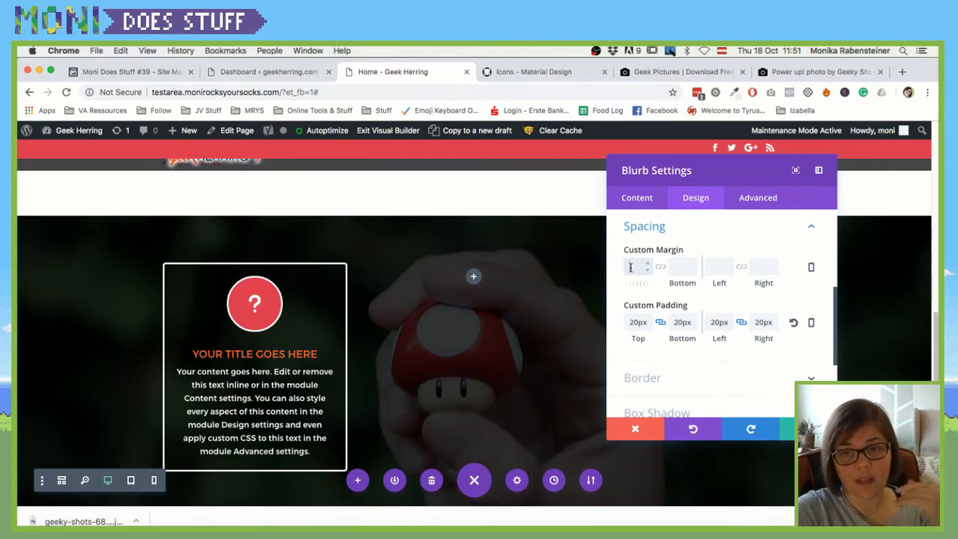
Step: Try 0px linked top and bottom padding on the blurb, restore it to 20px, and set the top custom margin to 0px
{"action": "double_click", "coordinate": [636, 322]}
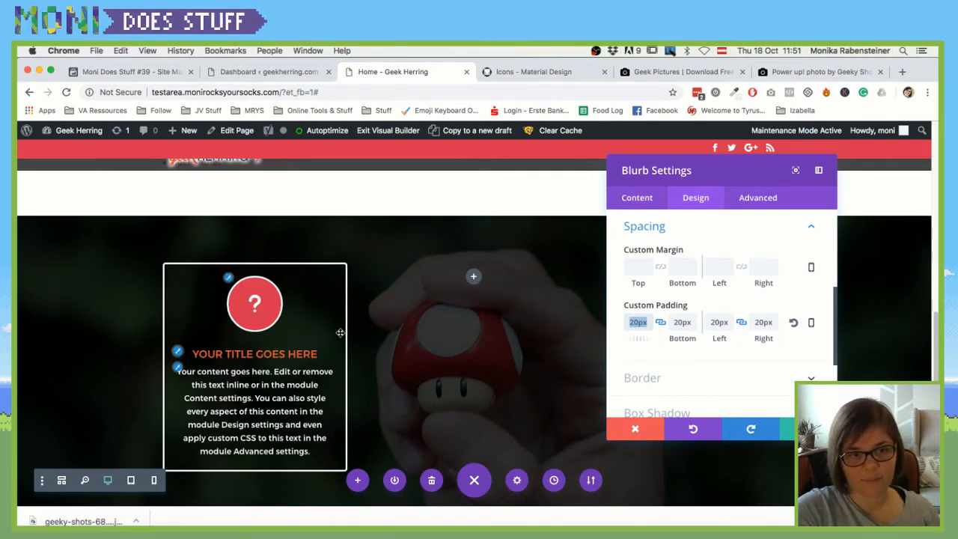
{"action": "type", "text": "0"}
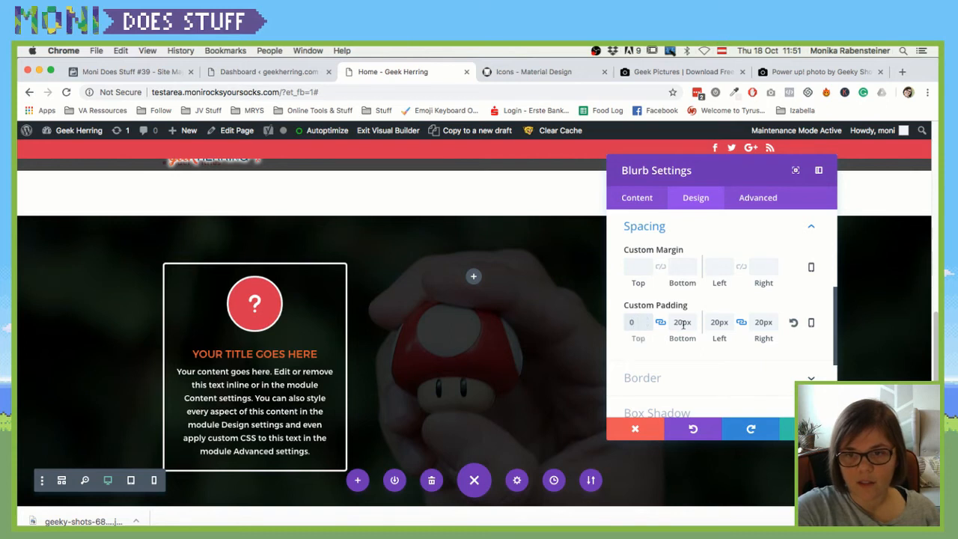
{"action": "left_click", "coordinate": [631, 266]}
{"action": "type", "text": "0"}
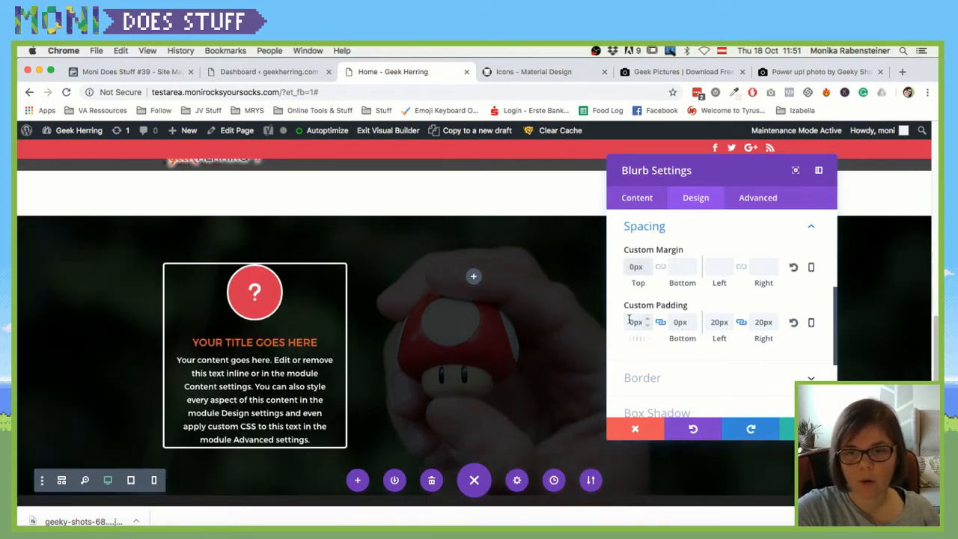
{"action": "left_click", "coordinate": [630, 321]}
{"action": "type", "text": "20"}
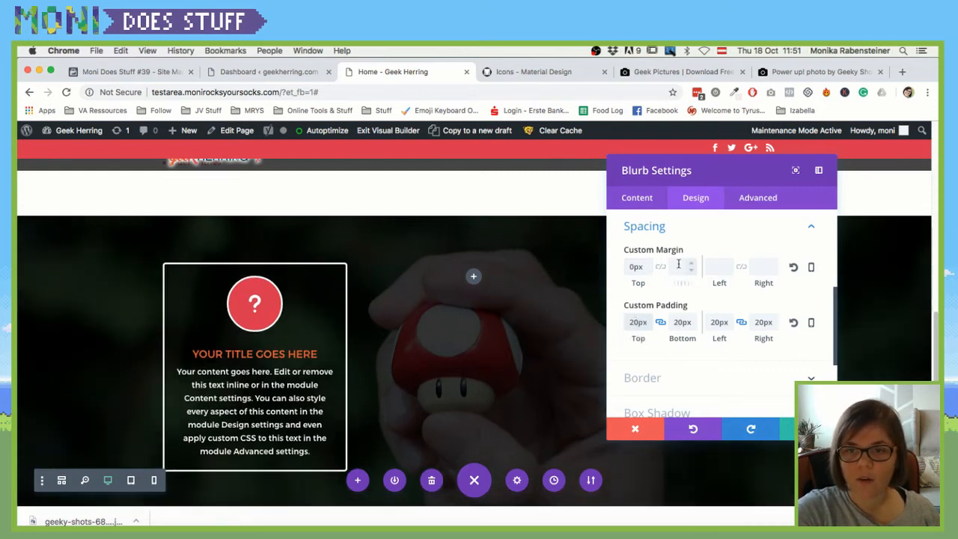
Step: Set the blurb's bottom, left and right custom margins to 0px and save the blurb settings
{"action": "left_click", "coordinate": [724, 267]}
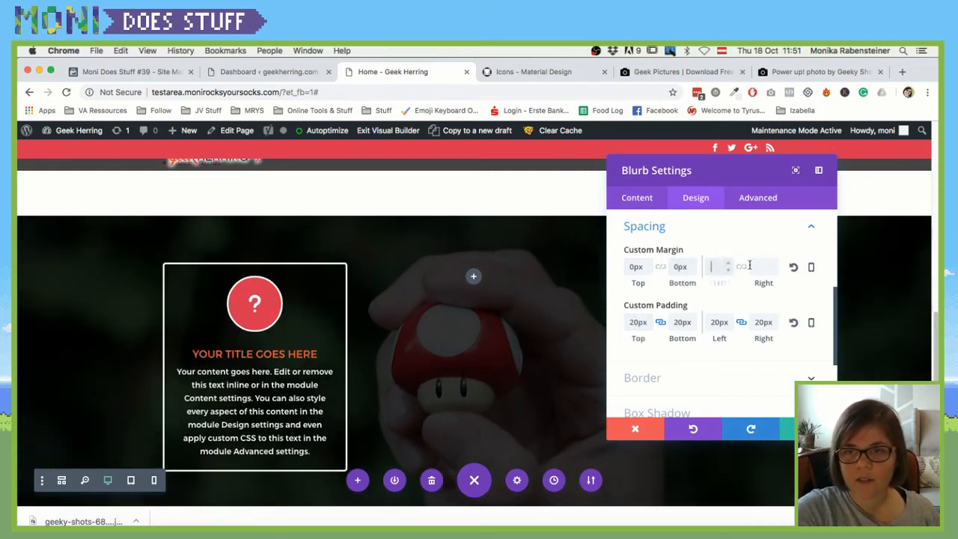
{"action": "type", "text": "0"}
{"action": "left_click", "coordinate": [754, 267]}
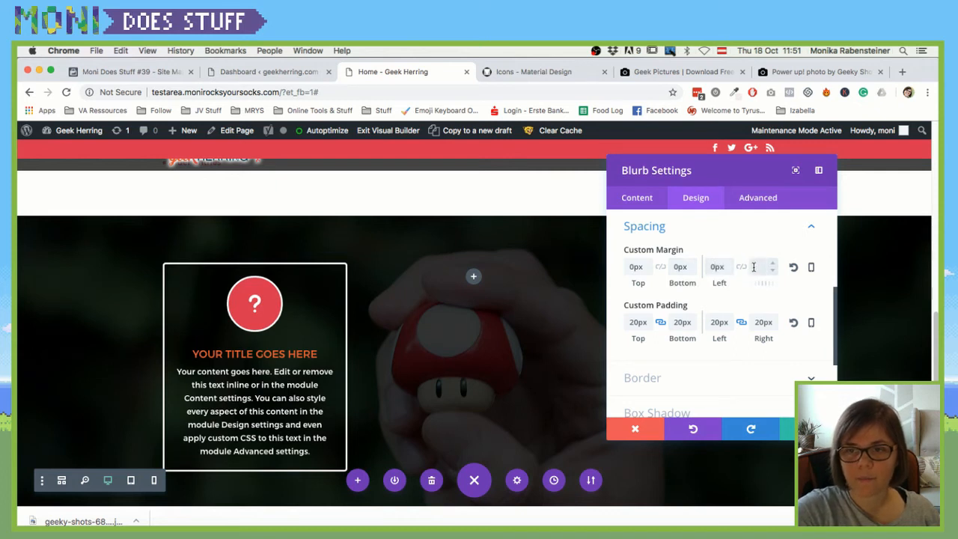
{"action": "type", "text": "0"}
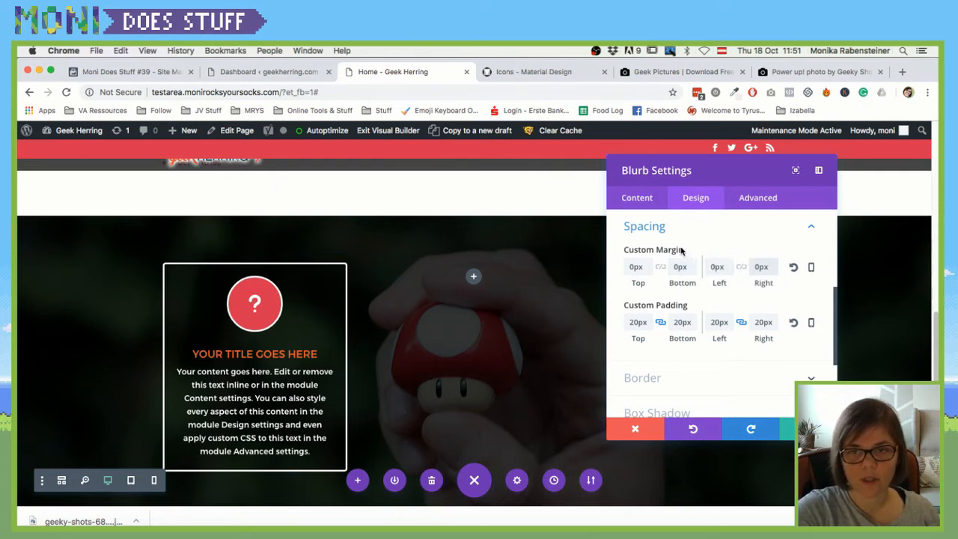
{"action": "left_click", "coordinate": [684, 248]}
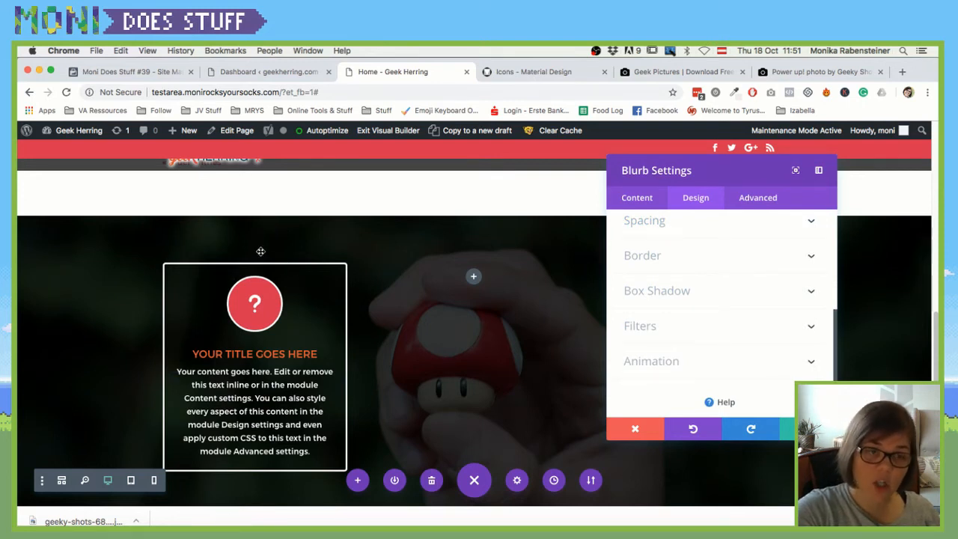
{"action": "left_click", "coordinate": [807, 429]}
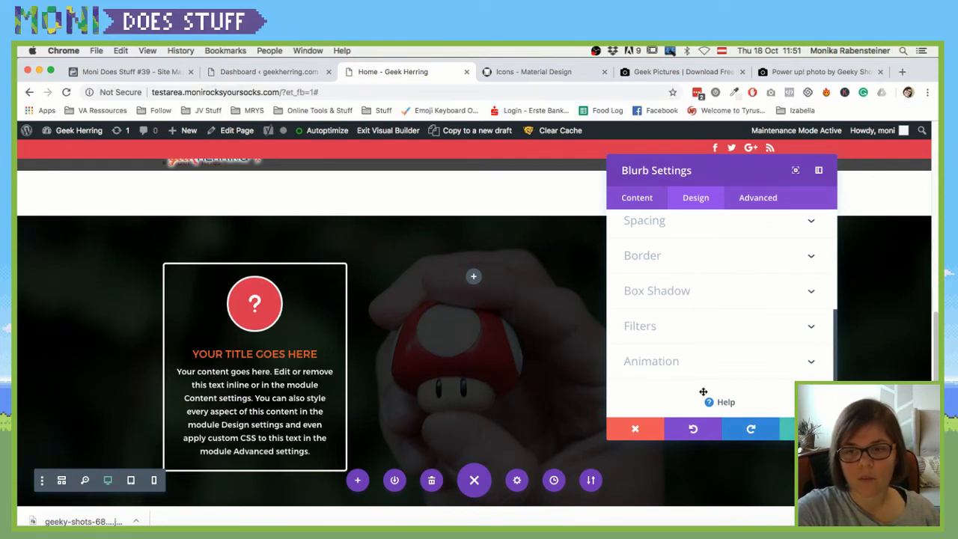
Step: Try reducing the row's top padding to 0 and the section's top padding to 45px directly on the page
{"action": "left_click", "coordinate": [191, 260]}
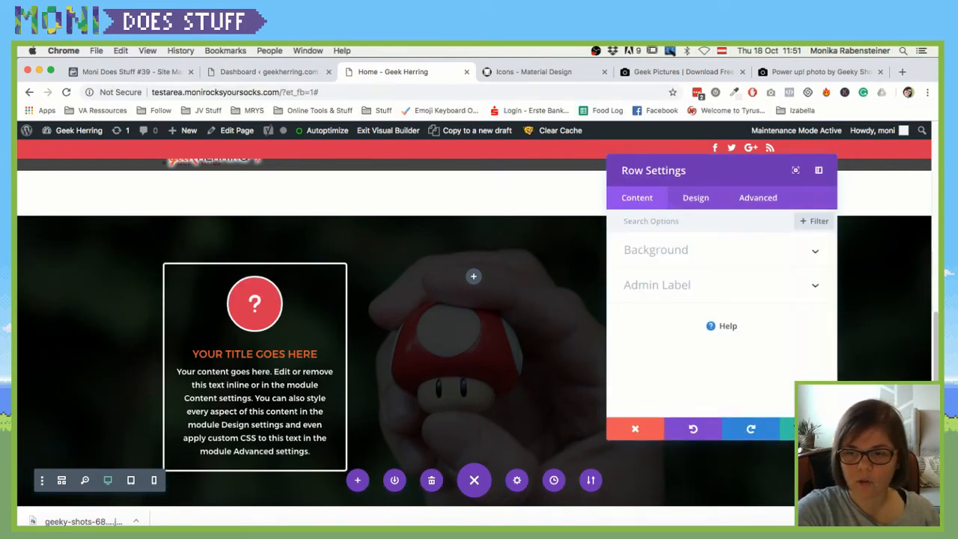
{"action": "left_click", "coordinate": [785, 429]}
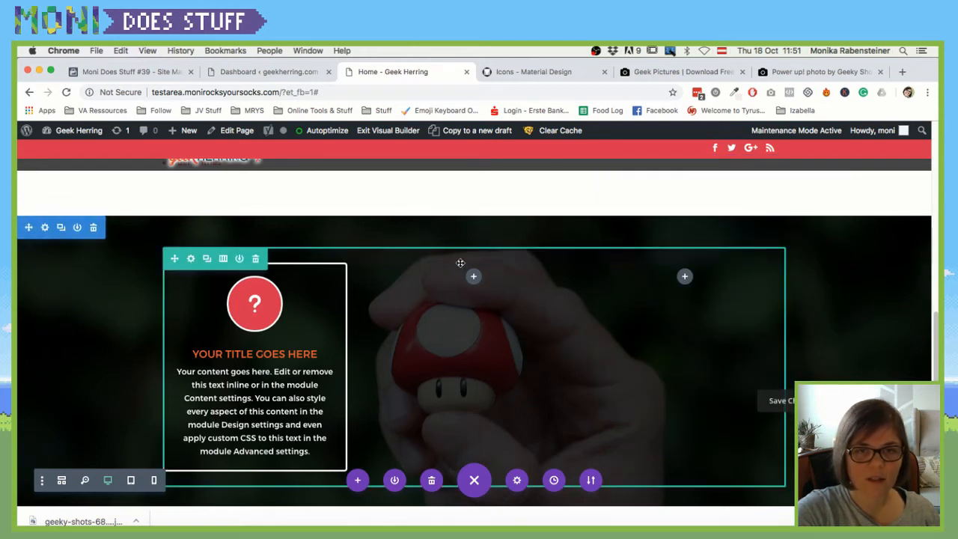
{"action": "left_click_drag", "start_coordinate": [465, 251], "coordinate": [482, 174]}
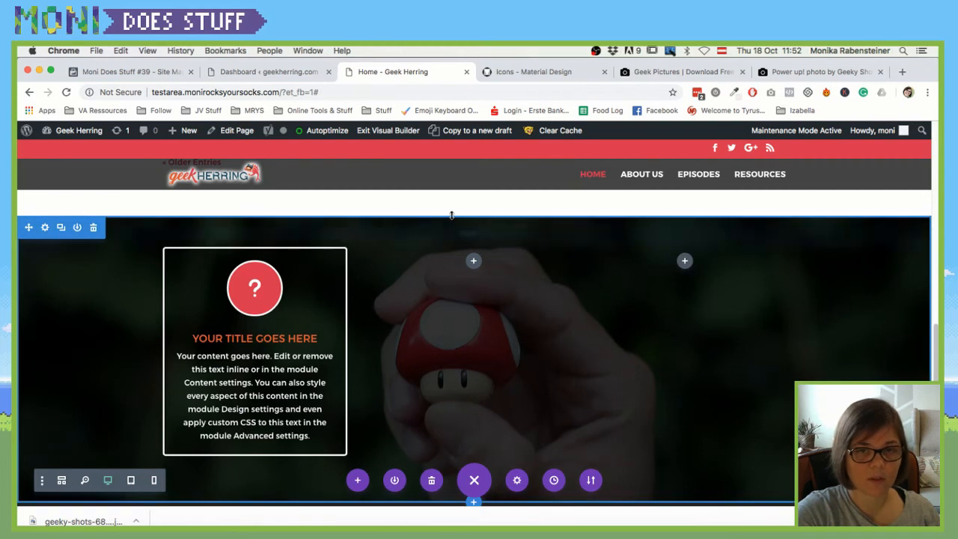
{"action": "mouse_move", "coordinate": [452, 217]}
{"action": "left_mouse_down"}
{"action": "mouse_move", "coordinate": [462, 175]}
{"action": "mouse_move", "coordinate": [454, 212]}
{"action": "left_mouse_up"}
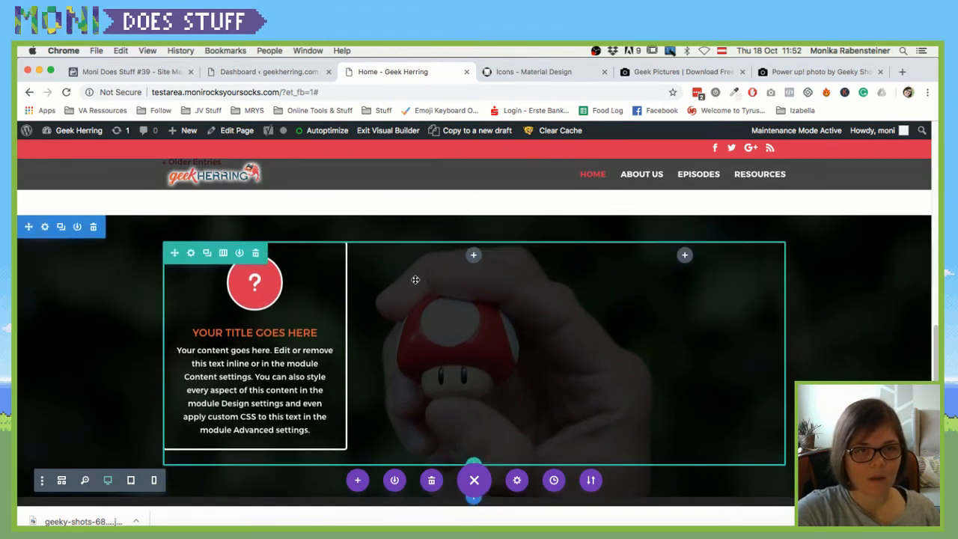
{"action": "scroll", "coordinate": [433, 450], "scroll_direction": "down", "scroll_amount": 1}
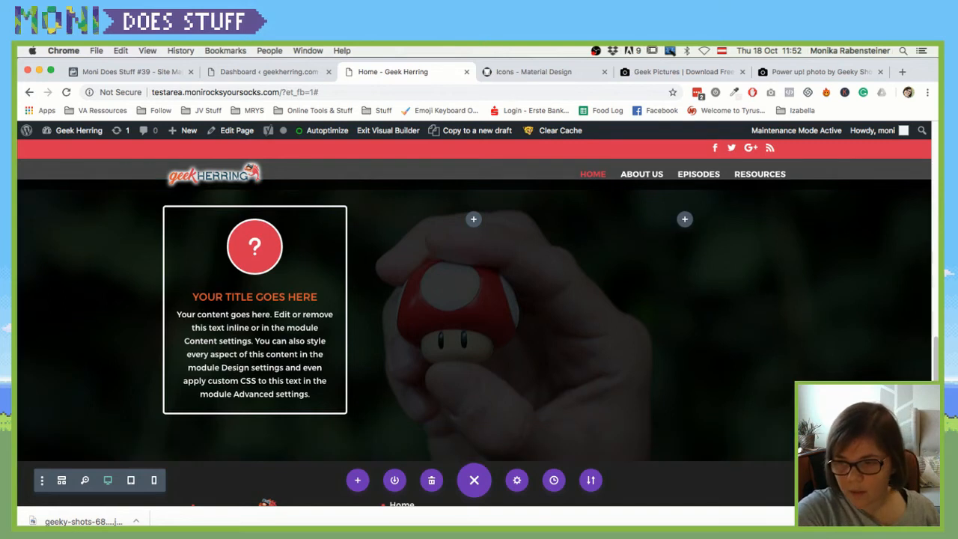
Step: Close the browser's downloads bar, shrink the browser window, and enlarge it back to full size
{"action": "left_click", "coordinate": [927, 521]}
{"action": "left_click_drag", "start_coordinate": [941, 526], "coordinate": [710, 450]}
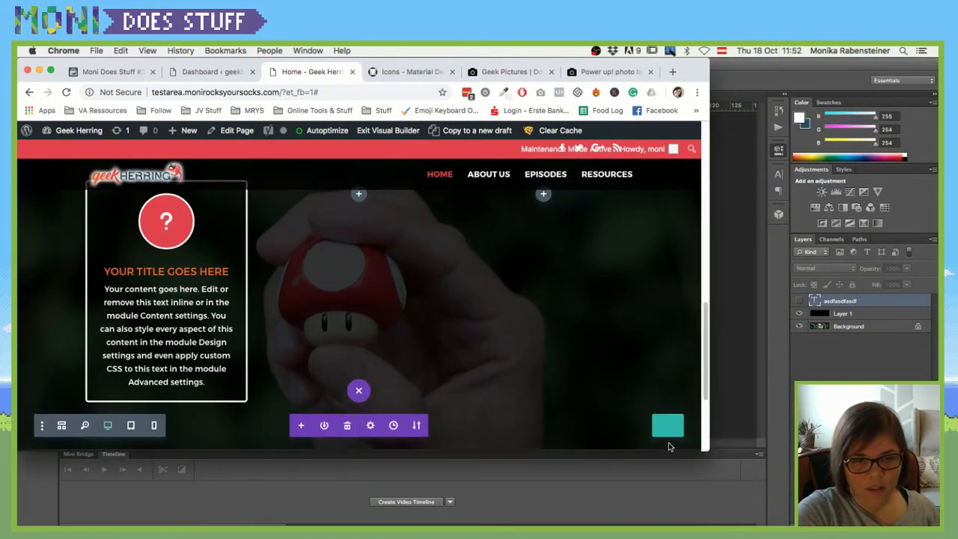
{"action": "scroll", "coordinate": [430, 390], "scroll_direction": "down", "scroll_amount": 1}
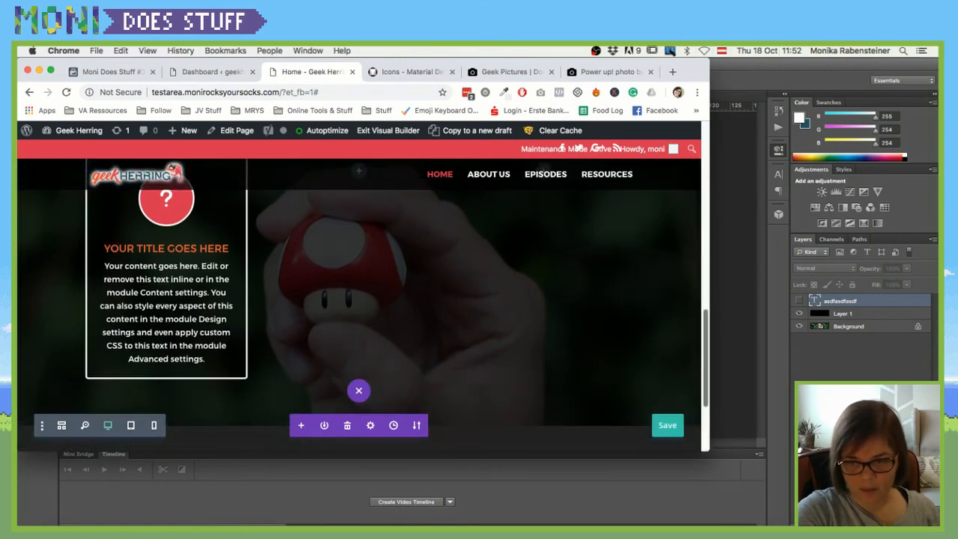
{"action": "left_click_drag", "start_coordinate": [707, 449], "coordinate": [937, 525]}
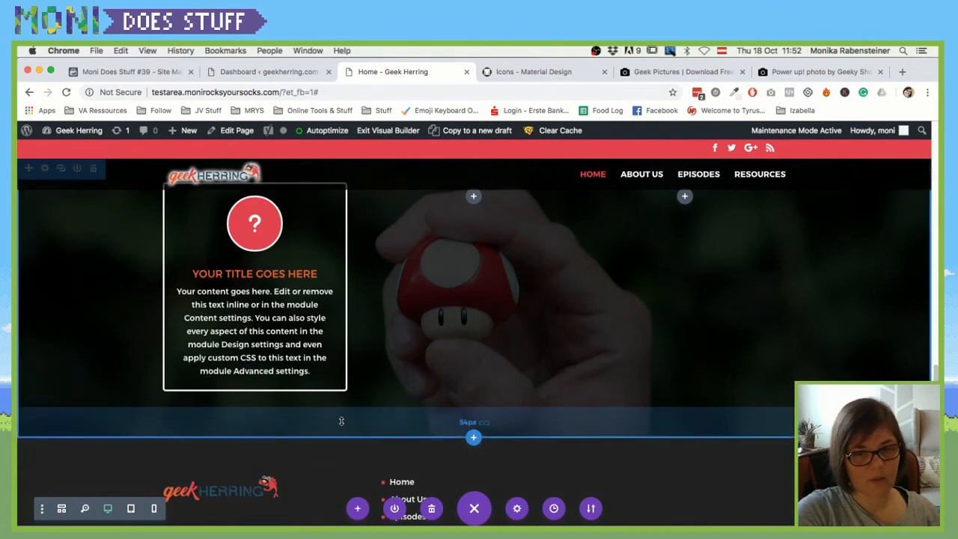
Step: Reset the mushroom section's custom padding to the default in its spacing settings
{"action": "left_click", "coordinate": [355, 420]}
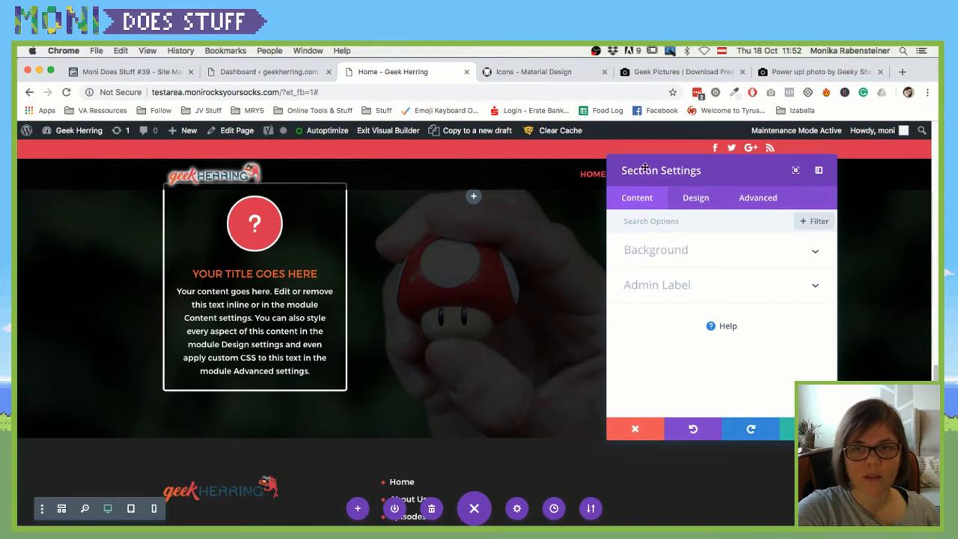
{"action": "left_click", "coordinate": [697, 199]}
{"action": "left_click", "coordinate": [648, 352]}
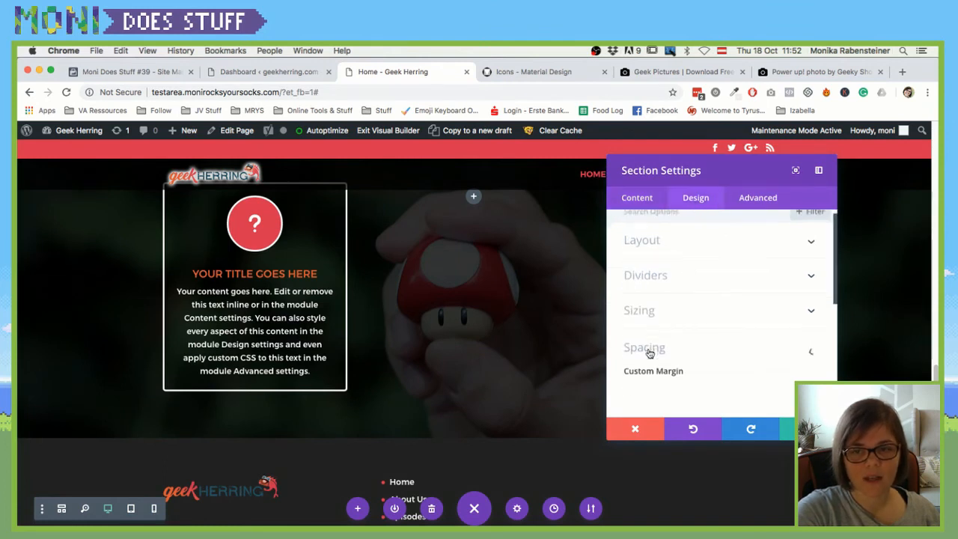
{"action": "left_click", "coordinate": [678, 321]}
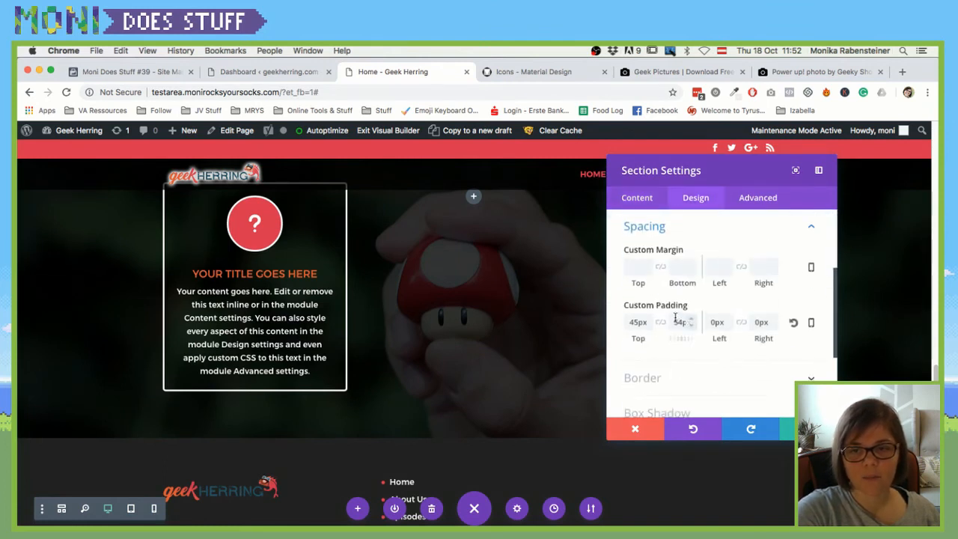
{"action": "left_click", "coordinate": [794, 324]}
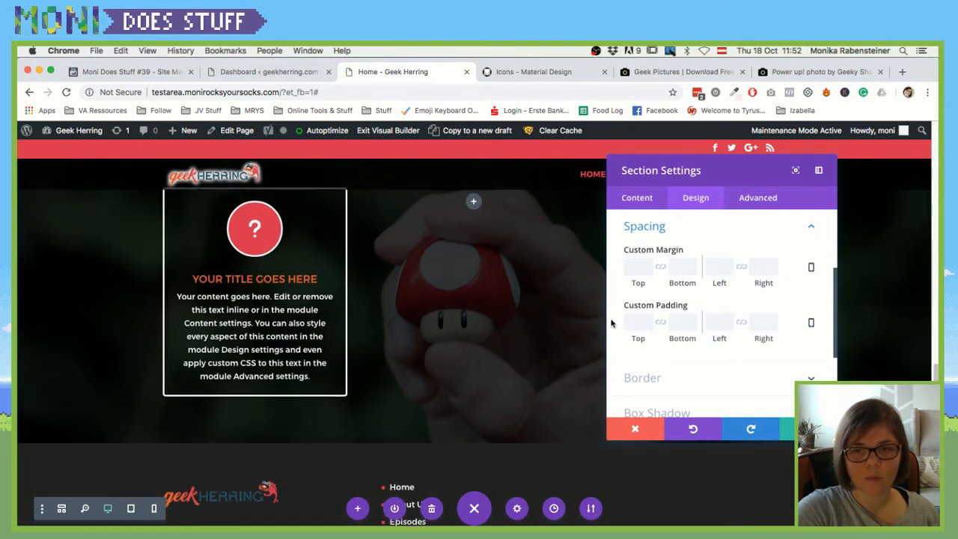
Step: Try 0px bottom padding on the section, restore the default, and save the section settings
{"action": "left_click", "coordinate": [676, 322]}
{"action": "type", "text": "0"}
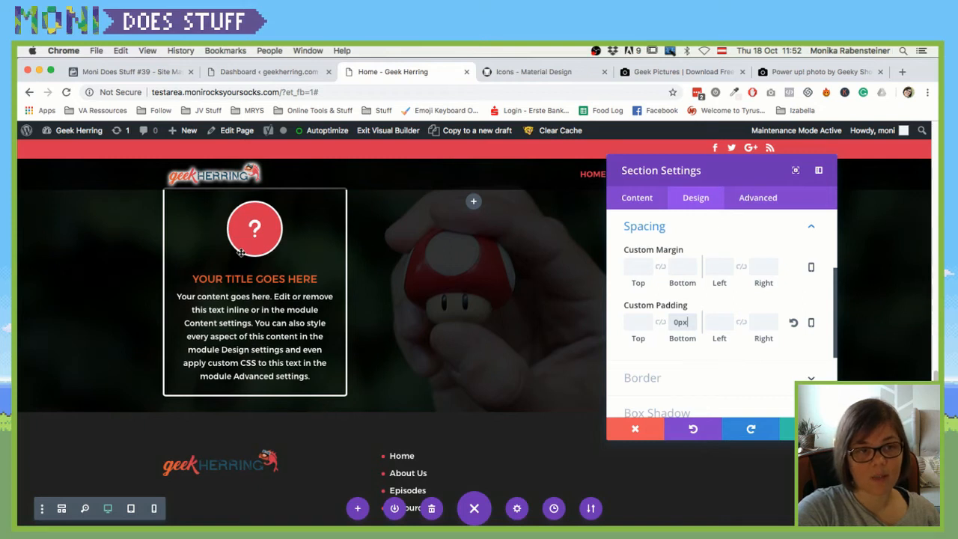
{"action": "left_click", "coordinate": [694, 323]}
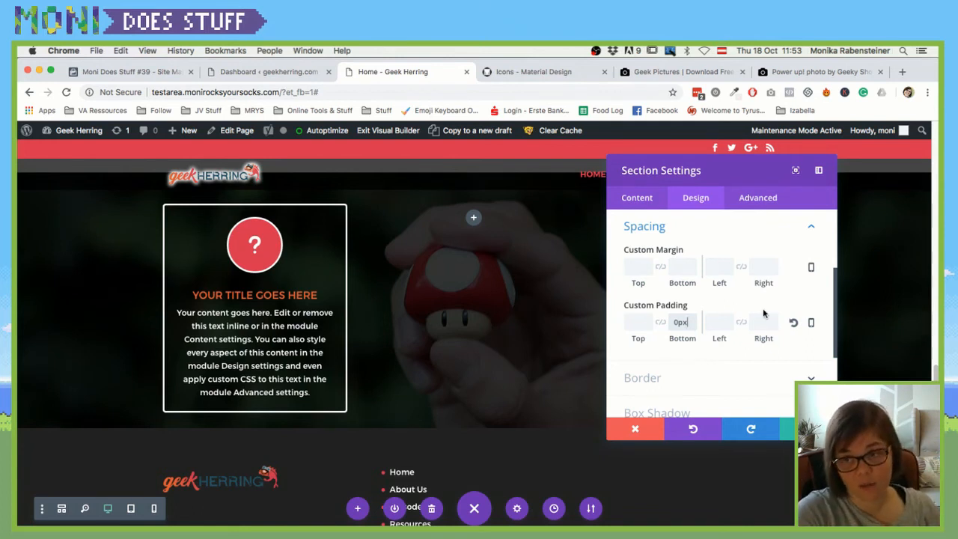
{"action": "left_click", "coordinate": [794, 323]}
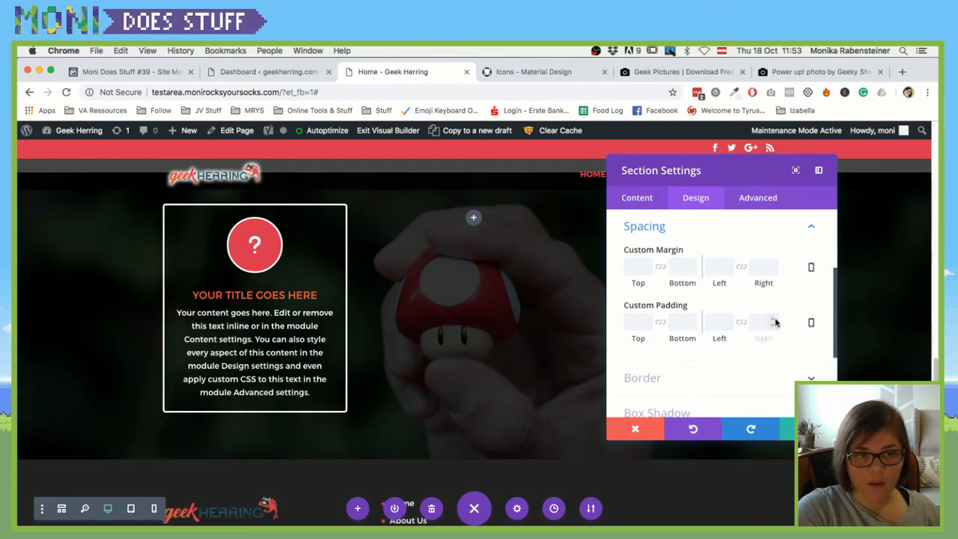
{"action": "left_click", "coordinate": [798, 429]}
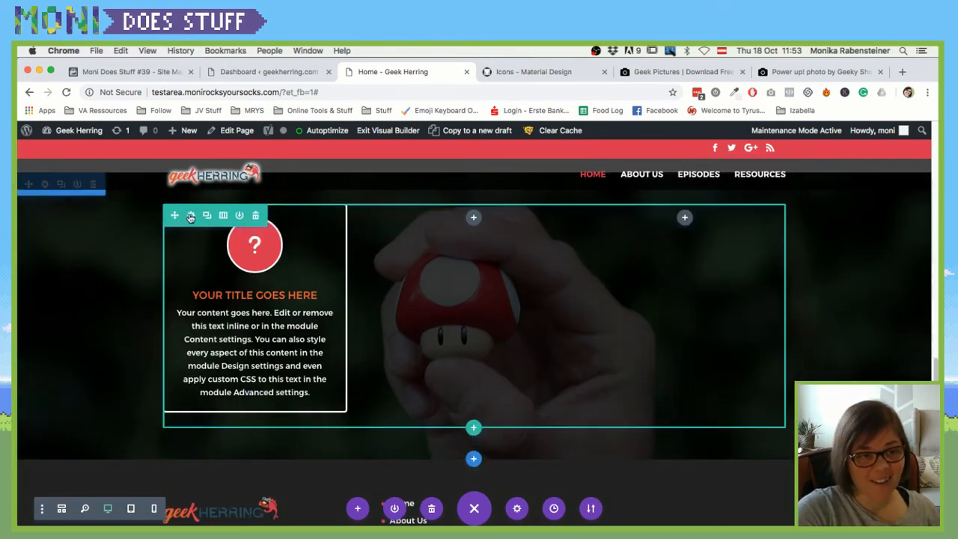
Step: Reset the blurb row's custom padding to the default, review the column paddings, and save the row settings
{"action": "left_click", "coordinate": [200, 218]}
{"action": "left_click", "coordinate": [695, 201]}
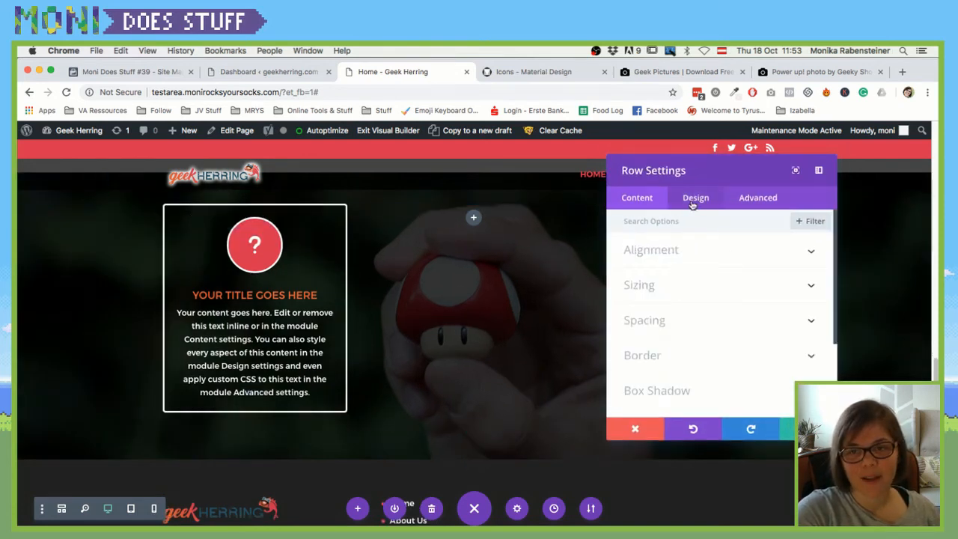
{"action": "left_click", "coordinate": [704, 328]}
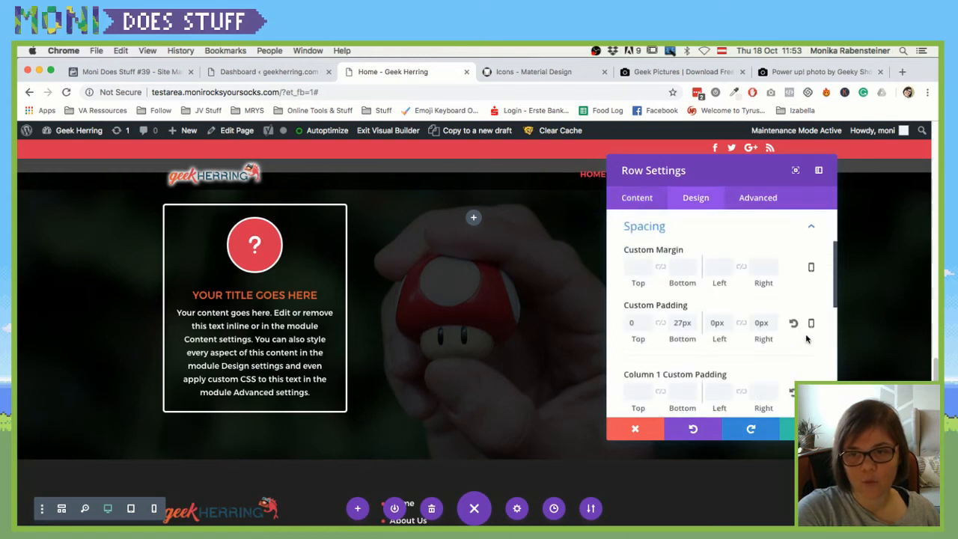
{"action": "left_click", "coordinate": [793, 325]}
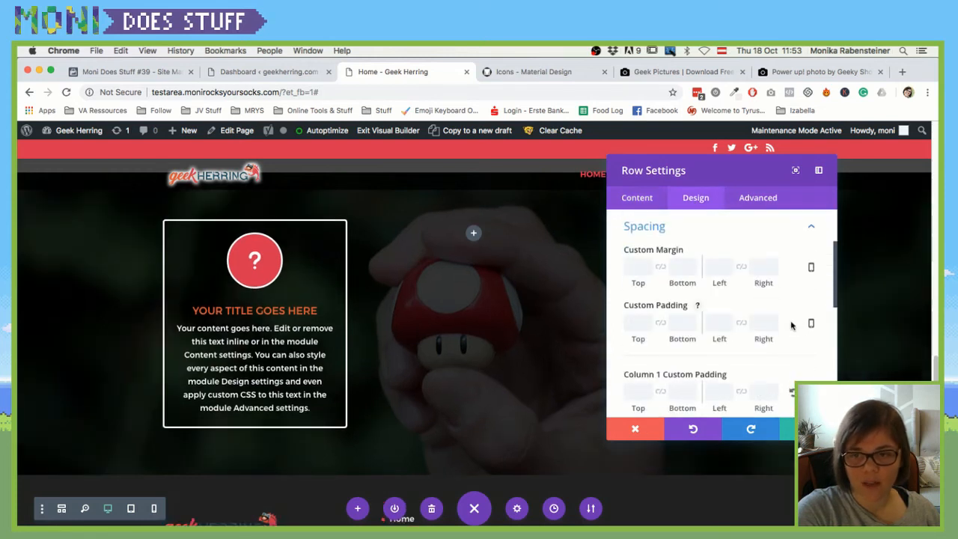
{"action": "scroll", "coordinate": [792, 326], "scroll_direction": "down", "scroll_amount": 1}
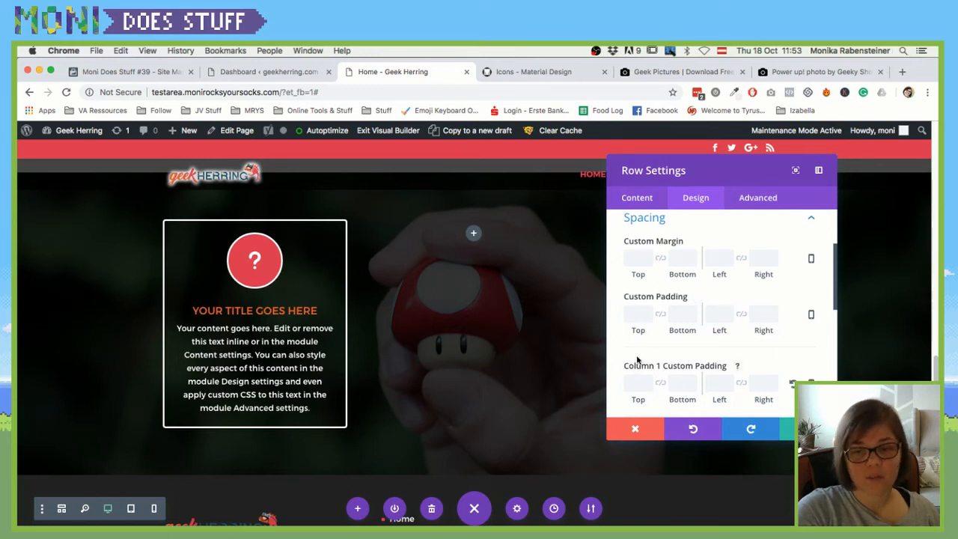
{"action": "scroll", "coordinate": [637, 361], "scroll_direction": "down", "scroll_amount": 5}
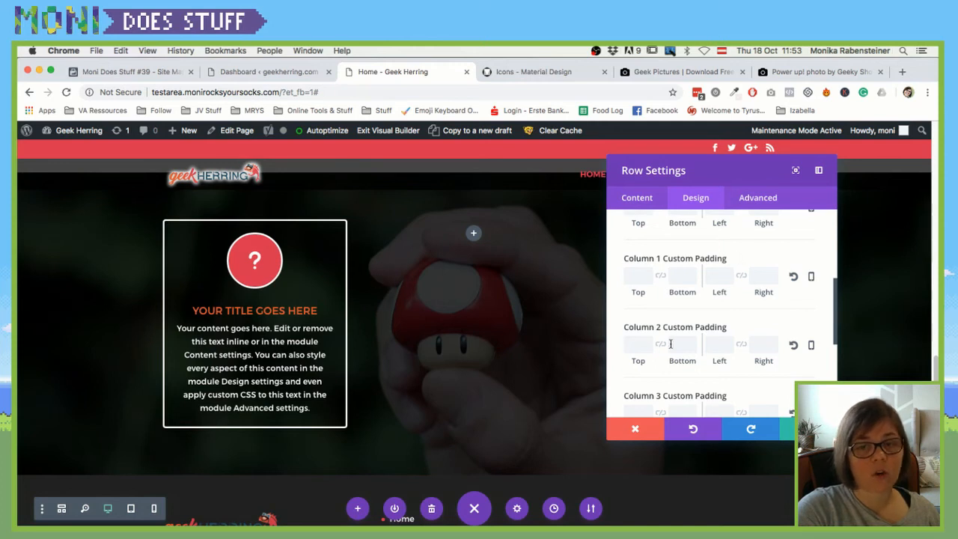
{"action": "left_click", "coordinate": [639, 200]}
{"action": "left_click", "coordinate": [786, 429]}
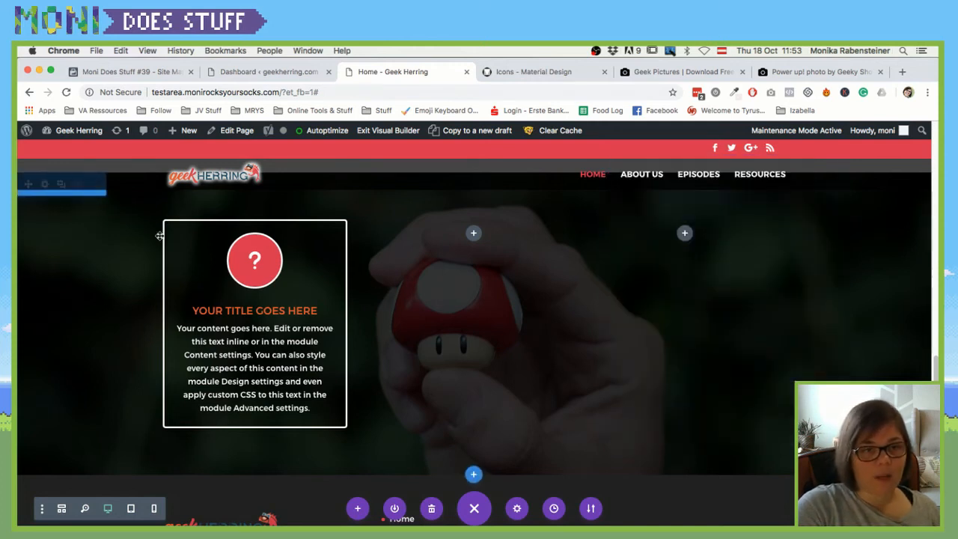
Step: Reset the blurb's border styles to the default in its design settings
{"action": "left_click", "coordinate": [238, 250]}
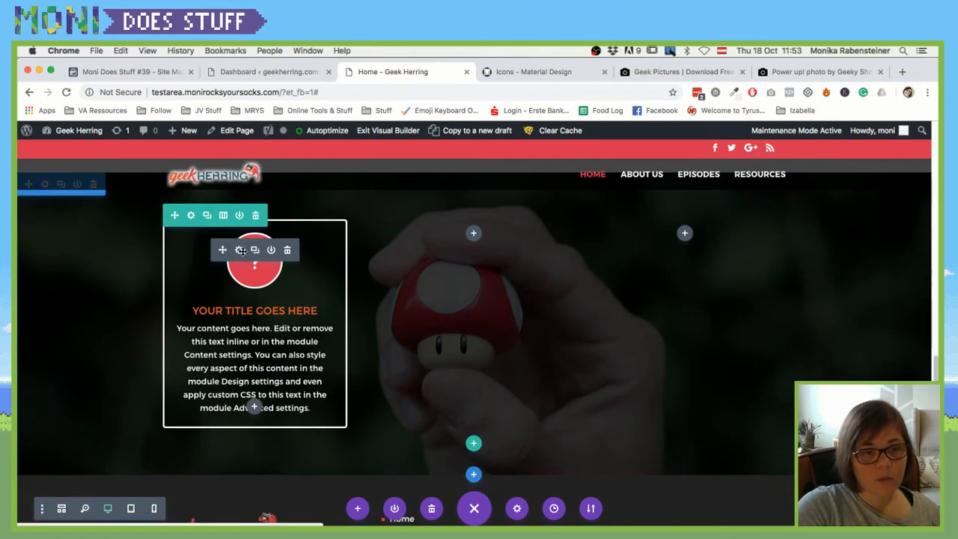
{"action": "left_click", "coordinate": [702, 196]}
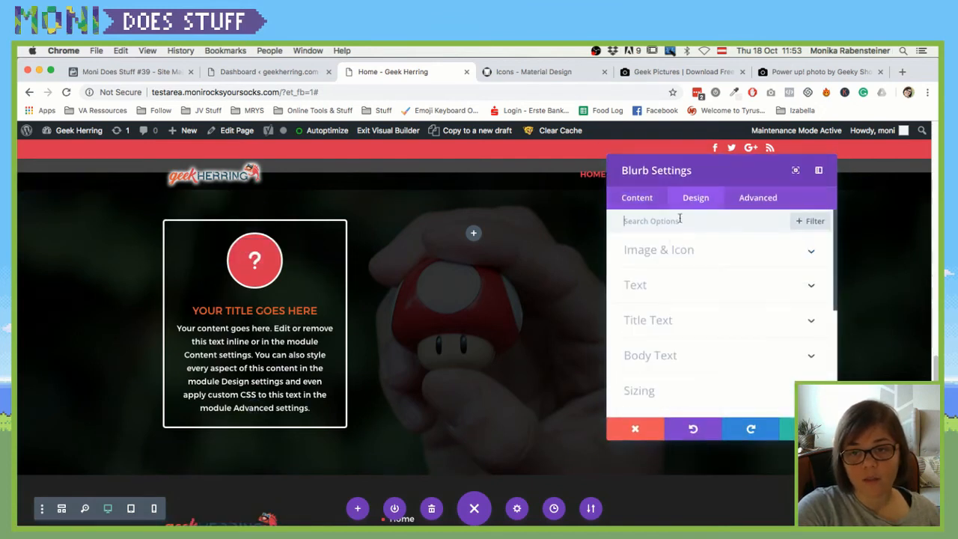
{"action": "scroll", "coordinate": [685, 316], "scroll_direction": "down", "scroll_amount": 3}
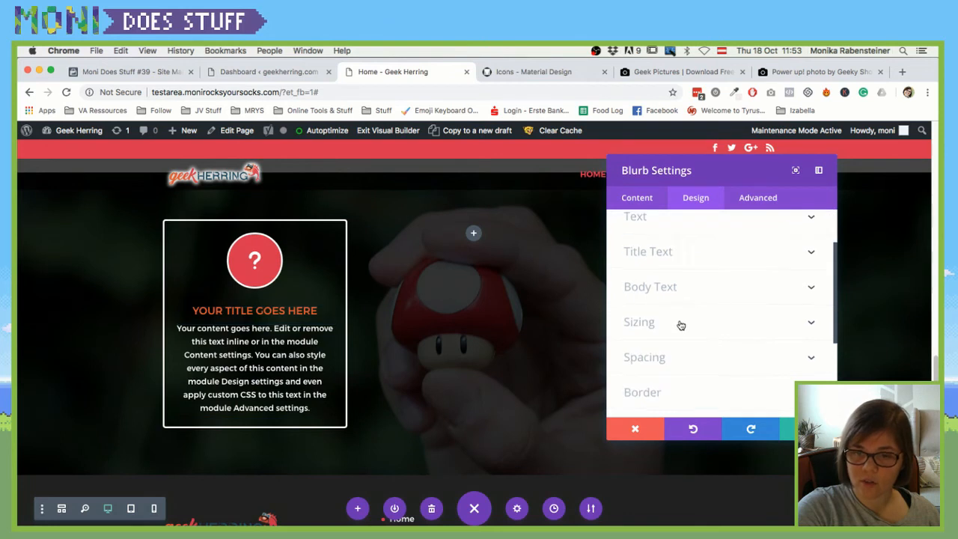
{"action": "left_click", "coordinate": [662, 390]}
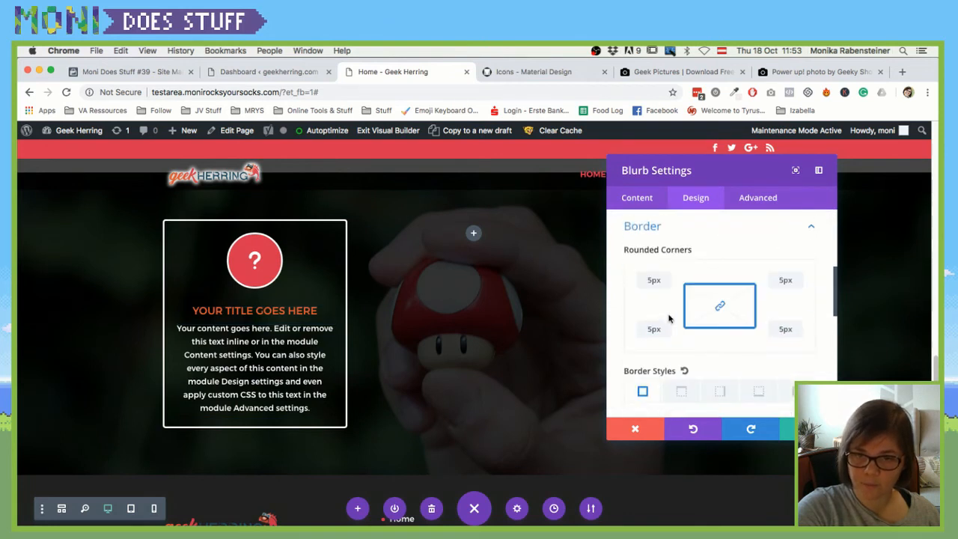
{"action": "left_click", "coordinate": [685, 370]}
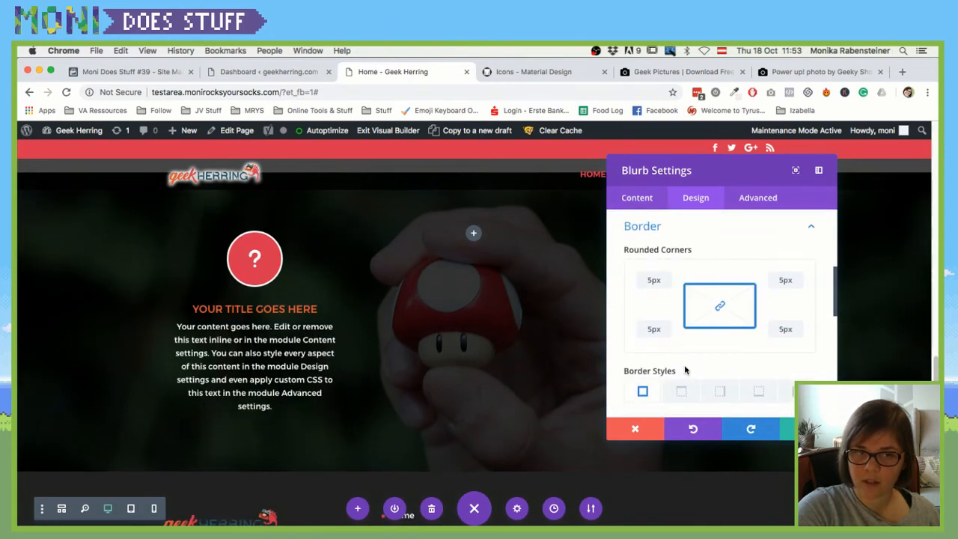
Step: Clear the blurb border's rounded-corner radius, check the border width, and save the blurb settings
{"action": "double_click", "coordinate": [645, 279]}
{"action": "key", "text": "BackSpace"}
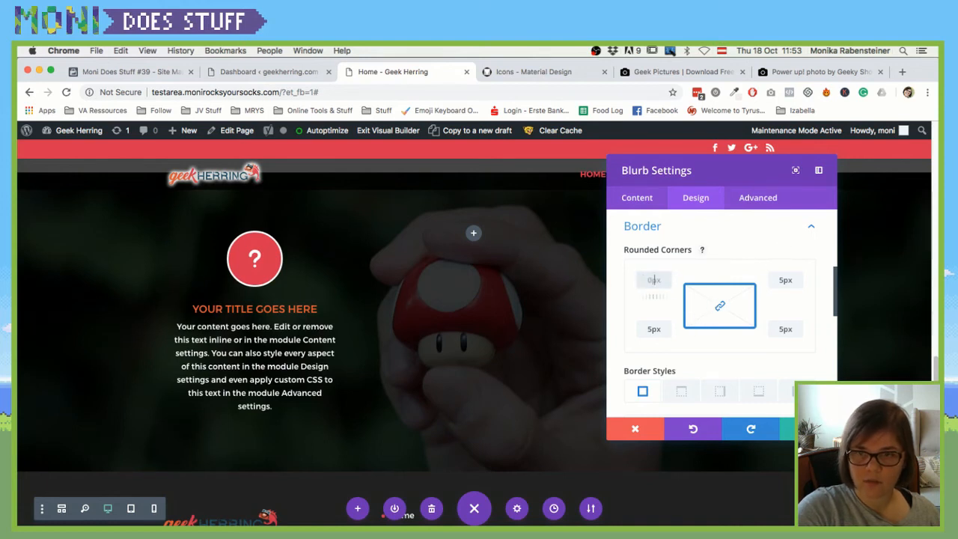
{"action": "left_click", "coordinate": [722, 306]}
{"action": "scroll", "coordinate": [656, 310], "scroll_direction": "down", "scroll_amount": 5}
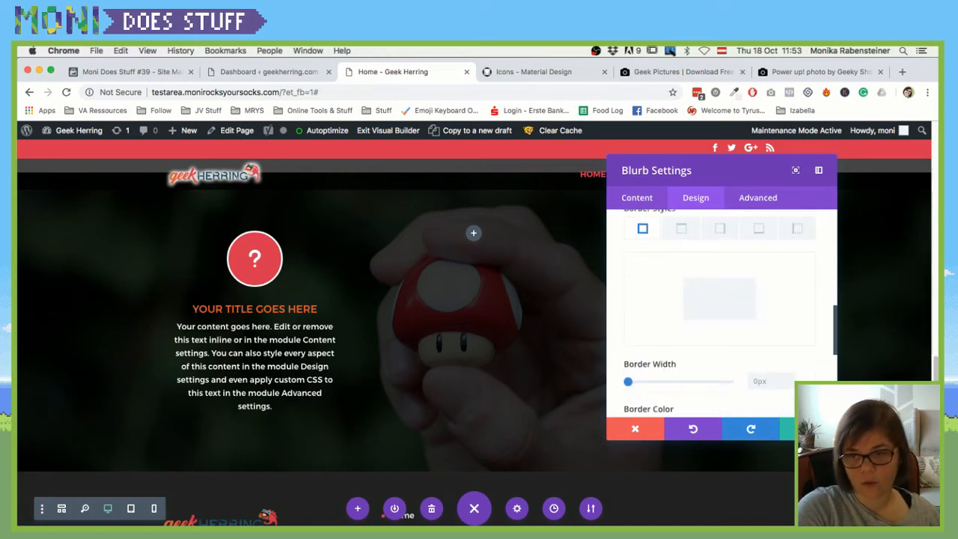
{"action": "left_click", "coordinate": [809, 429]}
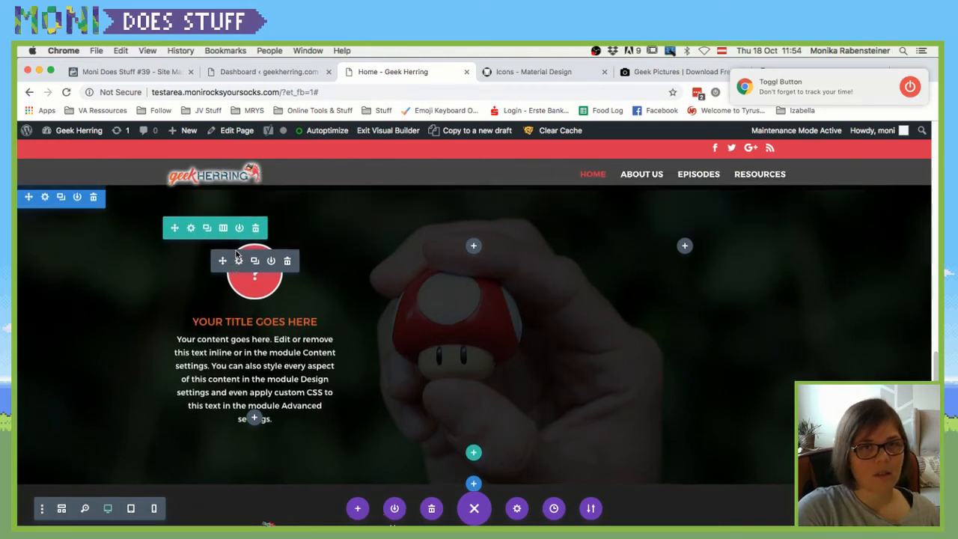
Step: Review the blurb in the mushroom section and the spacing to the blog posts above it
{"action": "scroll", "coordinate": [235, 254], "scroll_direction": "up", "scroll_amount": 3}
{"action": "scroll", "coordinate": [236, 254], "scroll_direction": "down", "scroll_amount": 2}
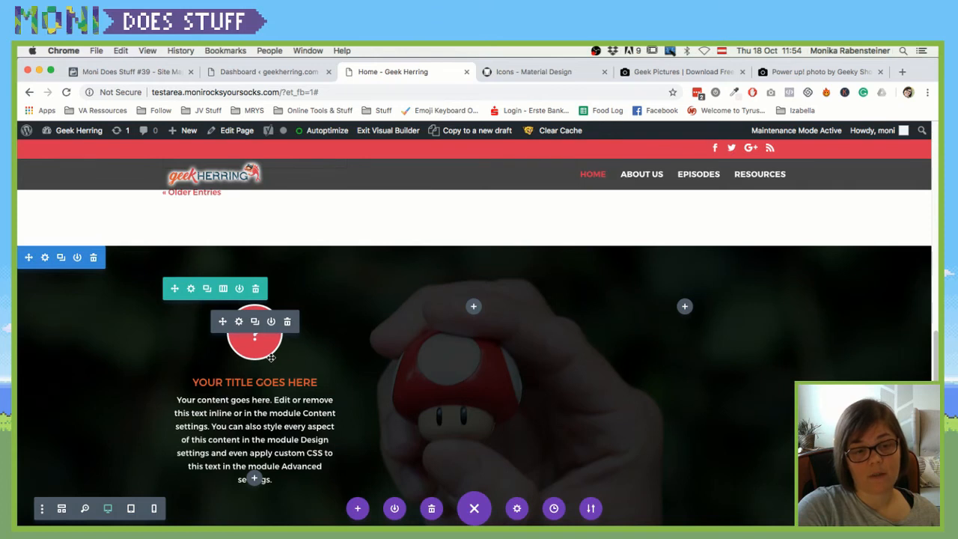
{"action": "scroll", "coordinate": [271, 358], "scroll_direction": "down", "scroll_amount": 1}
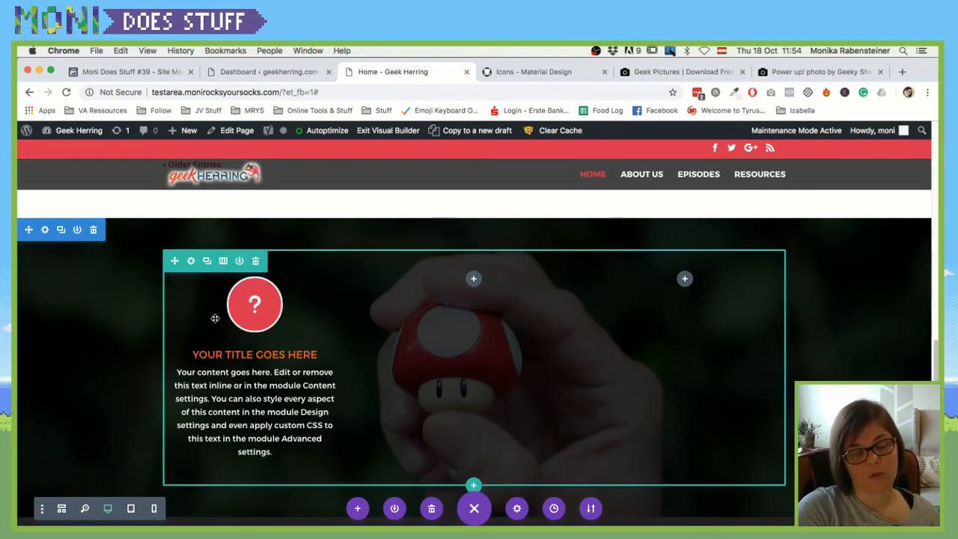
{"action": "scroll", "coordinate": [111, 338], "scroll_direction": "down", "scroll_amount": 1}
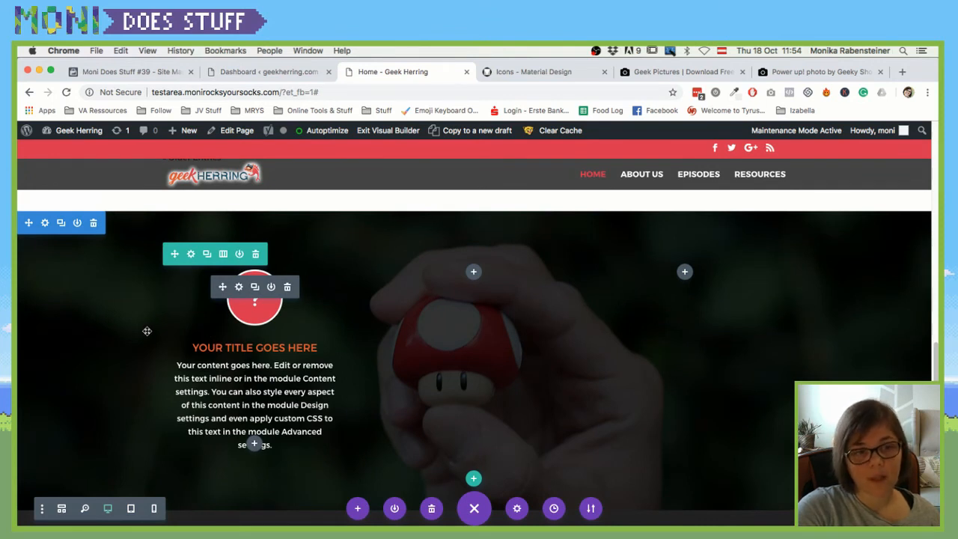
{"action": "scroll", "coordinate": [136, 336], "scroll_direction": "down", "scroll_amount": 3}
{"action": "scroll", "coordinate": [136, 335], "scroll_direction": "up", "scroll_amount": 3}
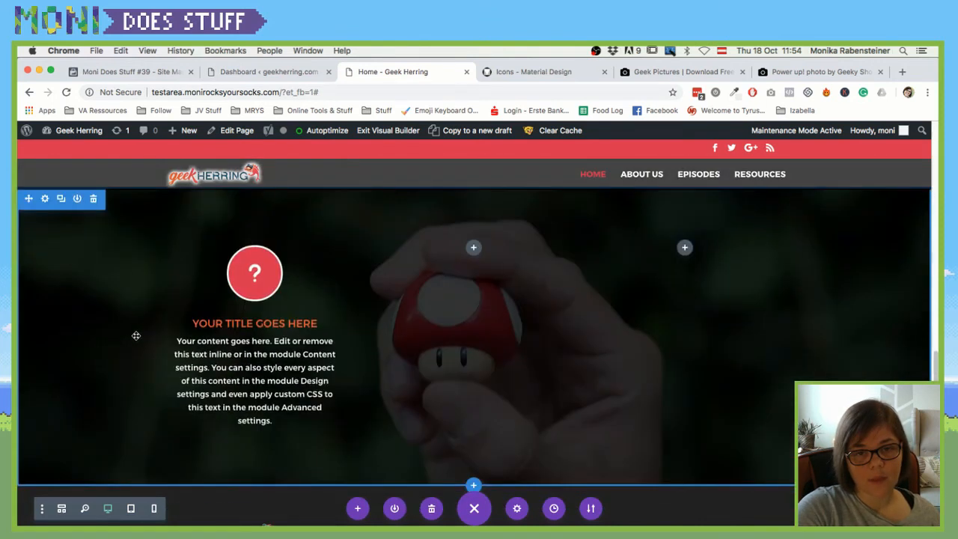
{"action": "scroll", "coordinate": [135, 335], "scroll_direction": "up", "scroll_amount": 10}
{"action": "scroll", "coordinate": [137, 334], "scroll_direction": "down", "scroll_amount": 5}
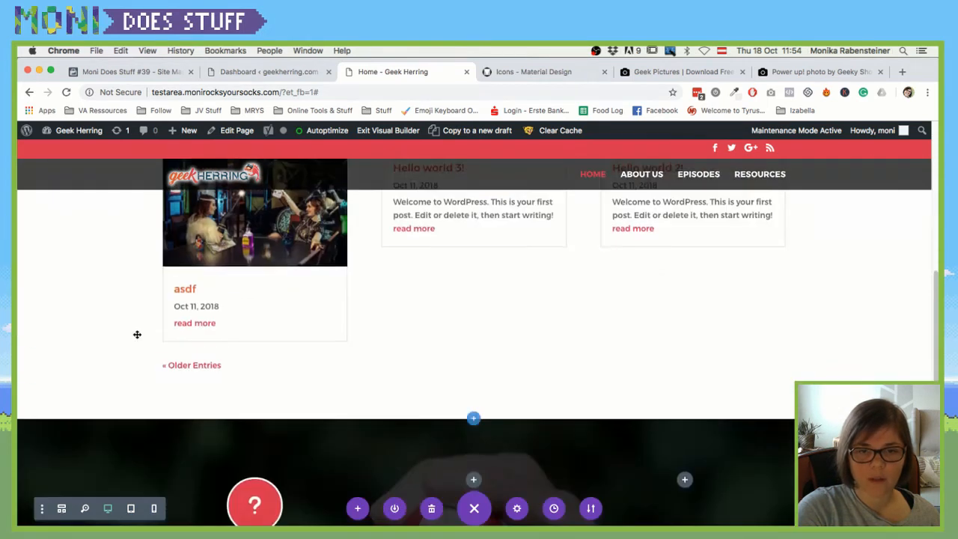
{"action": "scroll", "coordinate": [137, 335], "scroll_direction": "down", "scroll_amount": 2}
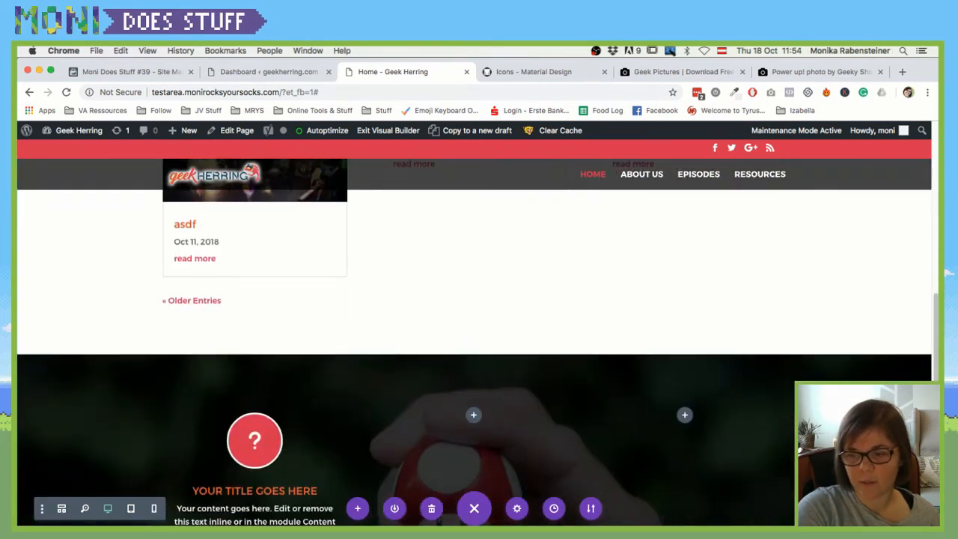
Step: Browse the premade layout packs in the Divi library, and close the library without loading one
{"action": "left_click", "coordinate": [358, 509]}
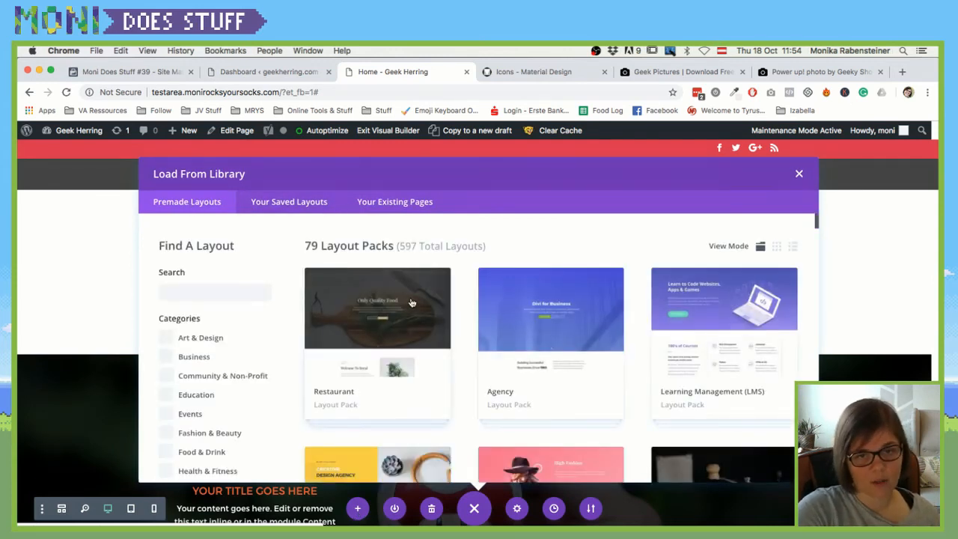
{"action": "scroll", "coordinate": [441, 303], "scroll_direction": "down", "scroll_amount": 8}
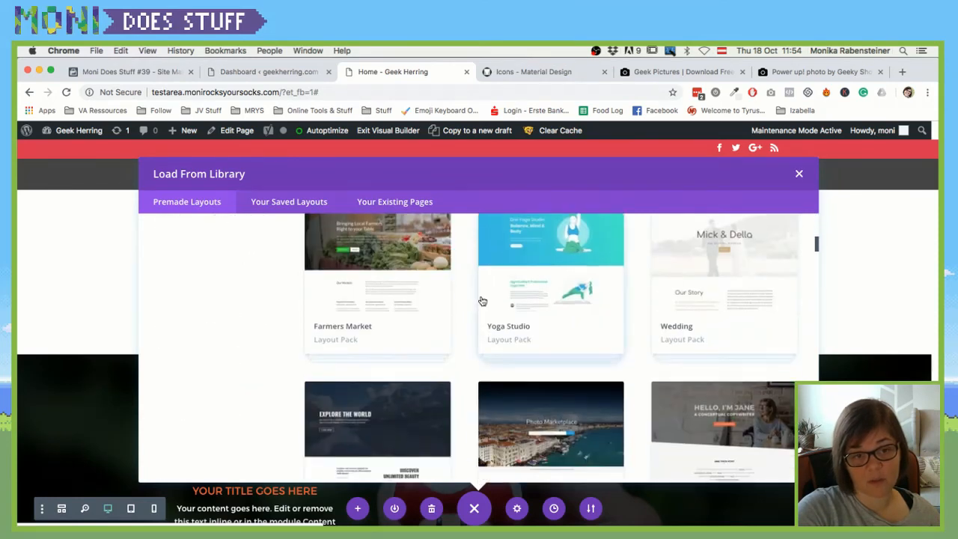
{"action": "scroll", "coordinate": [216, 317], "scroll_direction": "up", "scroll_amount": 8}
{"action": "scroll", "coordinate": [572, 379], "scroll_direction": "down", "scroll_amount": 10}
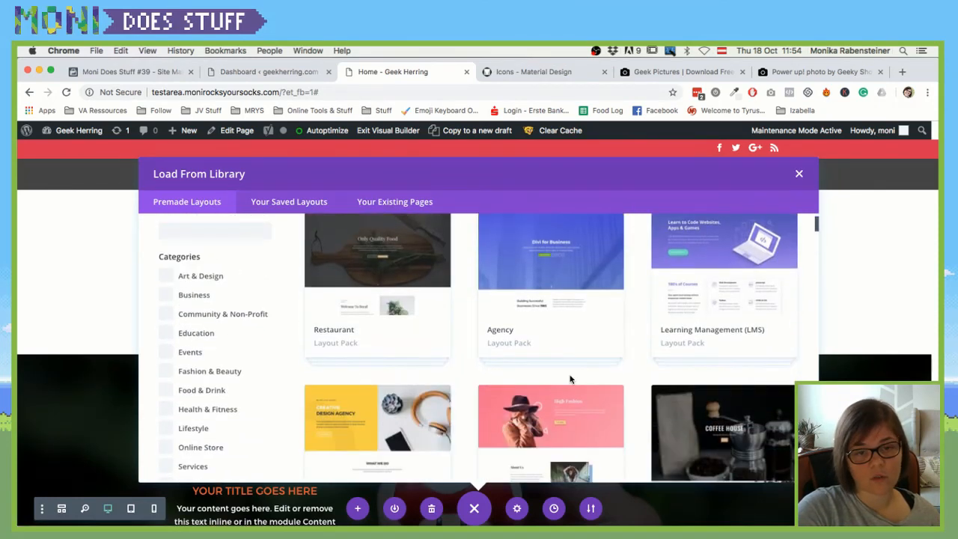
{"action": "scroll", "coordinate": [492, 376], "scroll_direction": "down", "scroll_amount": 10}
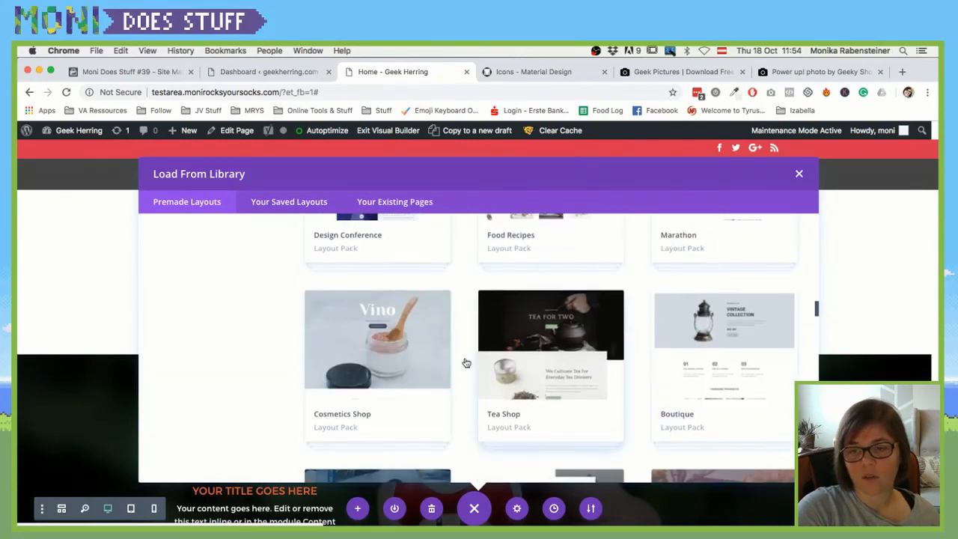
{"action": "scroll", "coordinate": [431, 347], "scroll_direction": "down", "scroll_amount": 5}
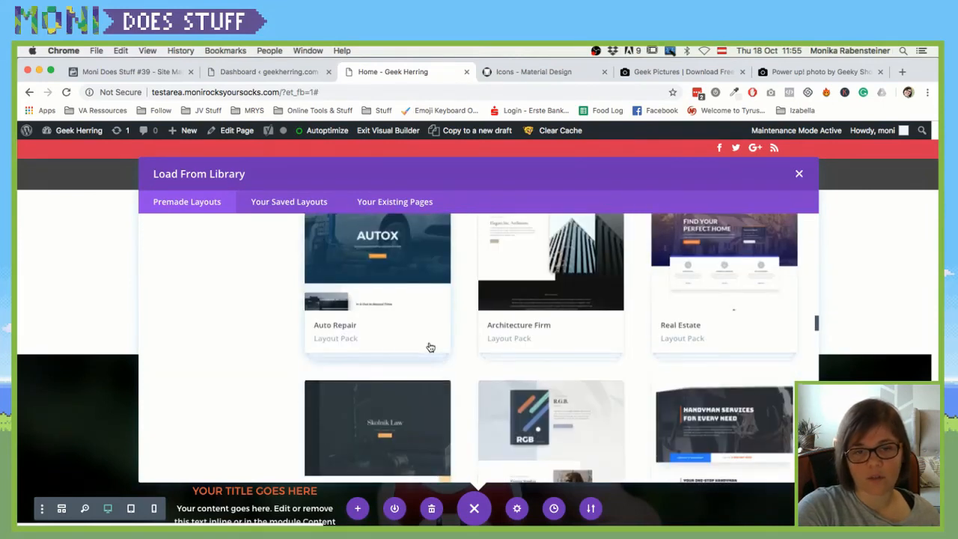
{"action": "scroll", "coordinate": [449, 352], "scroll_direction": "down", "scroll_amount": 1}
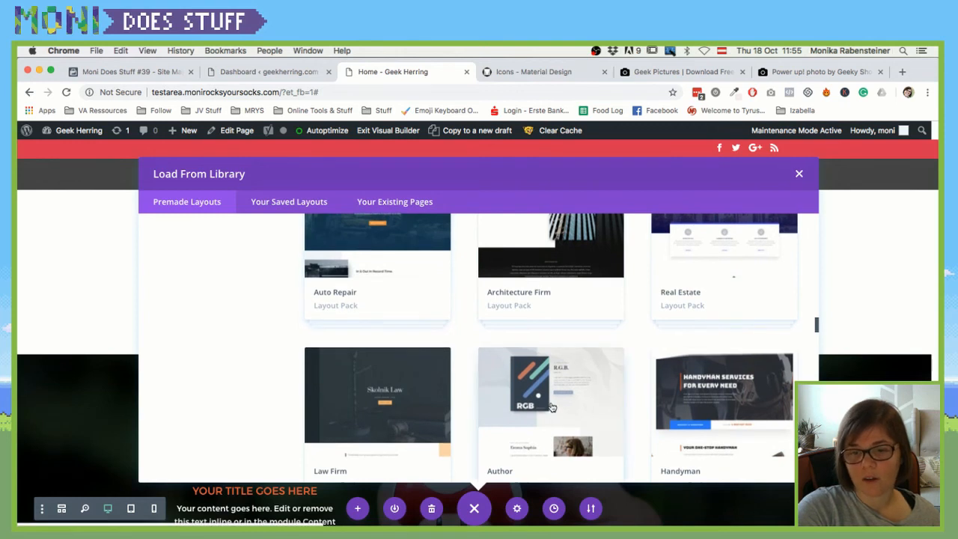
{"action": "scroll", "coordinate": [494, 382], "scroll_direction": "down", "scroll_amount": 1}
{"action": "scroll", "coordinate": [460, 363], "scroll_direction": "down", "scroll_amount": 4}
{"action": "scroll", "coordinate": [460, 363], "scroll_direction": "down", "scroll_amount": 5}
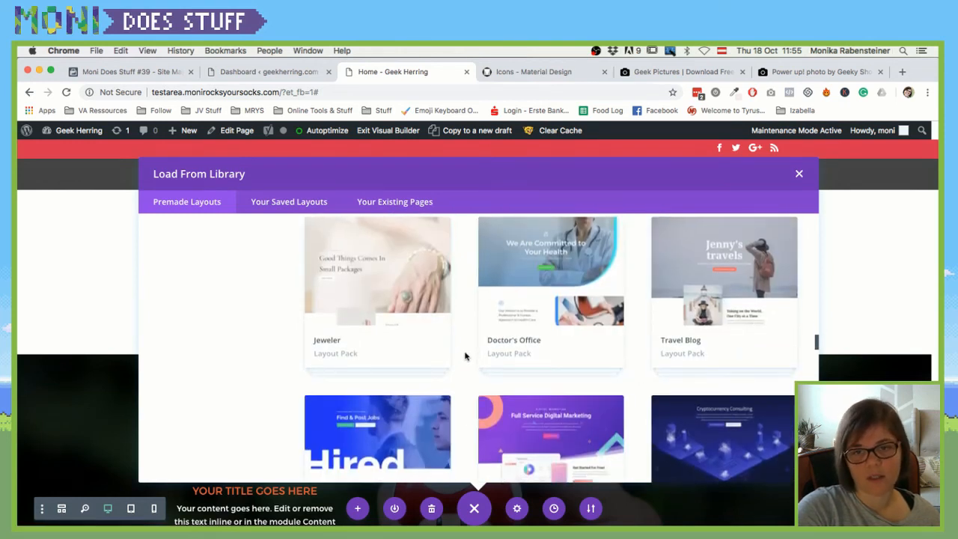
{"action": "scroll", "coordinate": [465, 357], "scroll_direction": "down", "scroll_amount": 4}
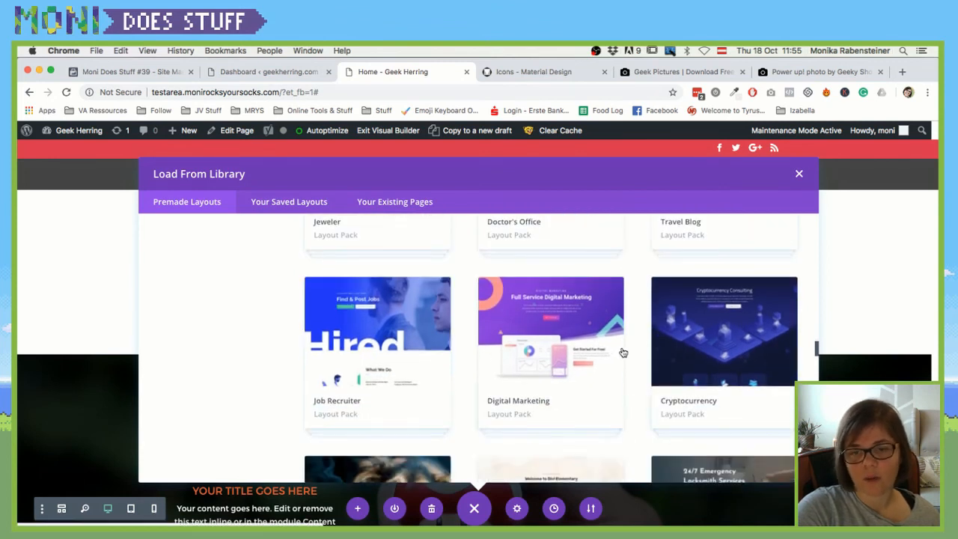
{"action": "scroll", "coordinate": [615, 342], "scroll_direction": "down", "scroll_amount": 5}
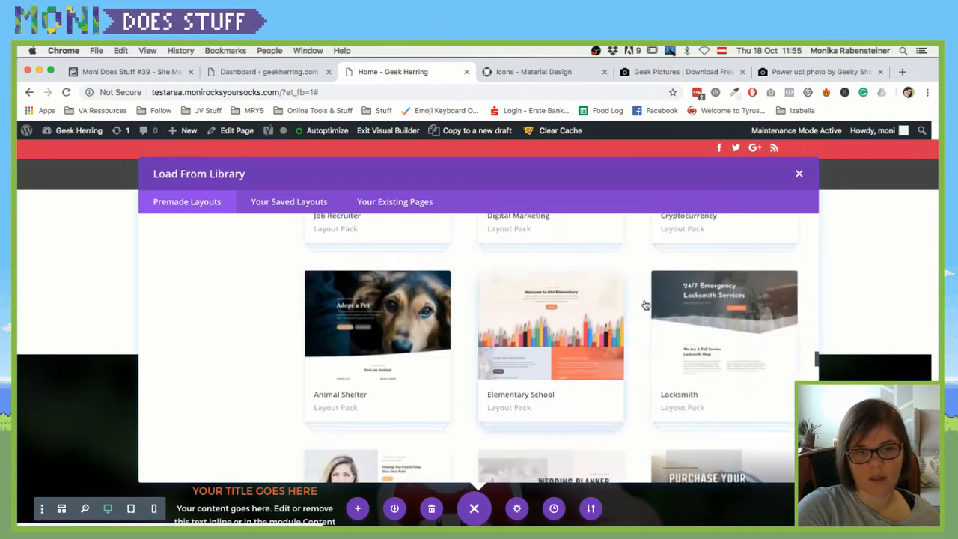
{"action": "left_click", "coordinate": [800, 175]}
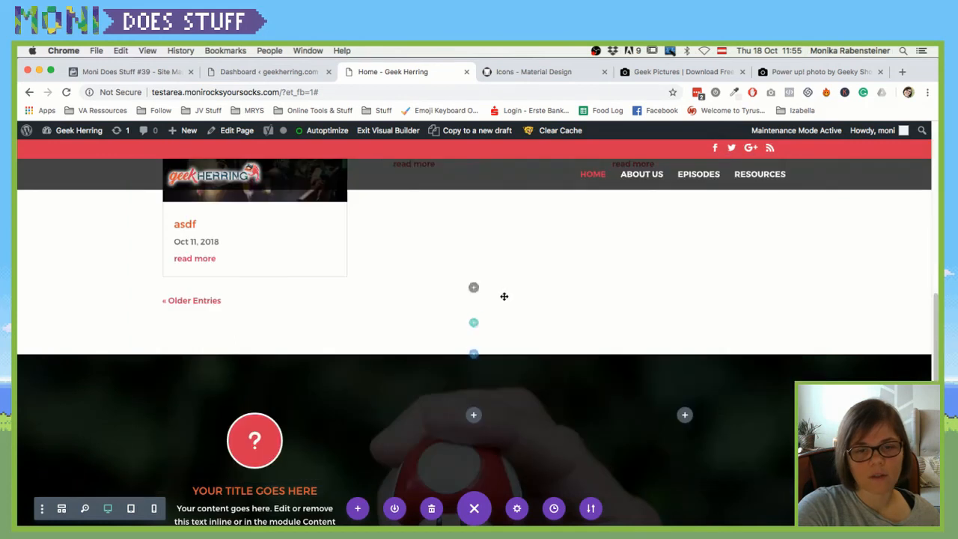
Step: Reopen the layout library, look at its saved layouts and existing pages options, and close it
{"action": "left_click", "coordinate": [357, 509]}
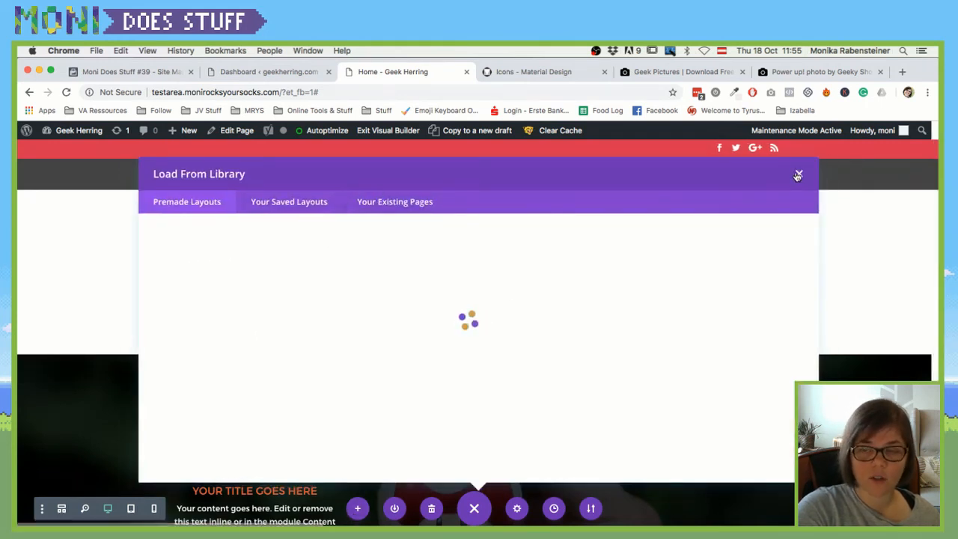
{"action": "left_click", "coordinate": [263, 206]}
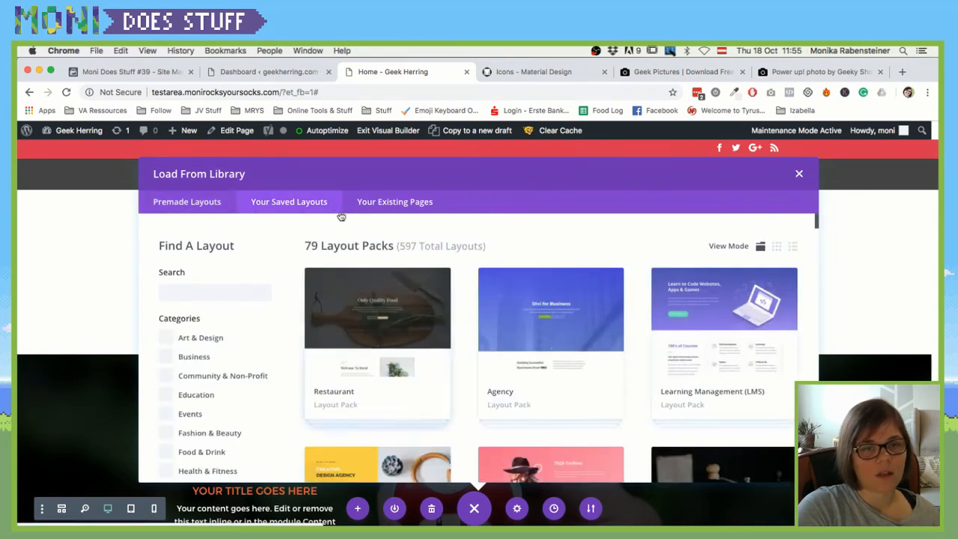
{"action": "left_click", "coordinate": [365, 200]}
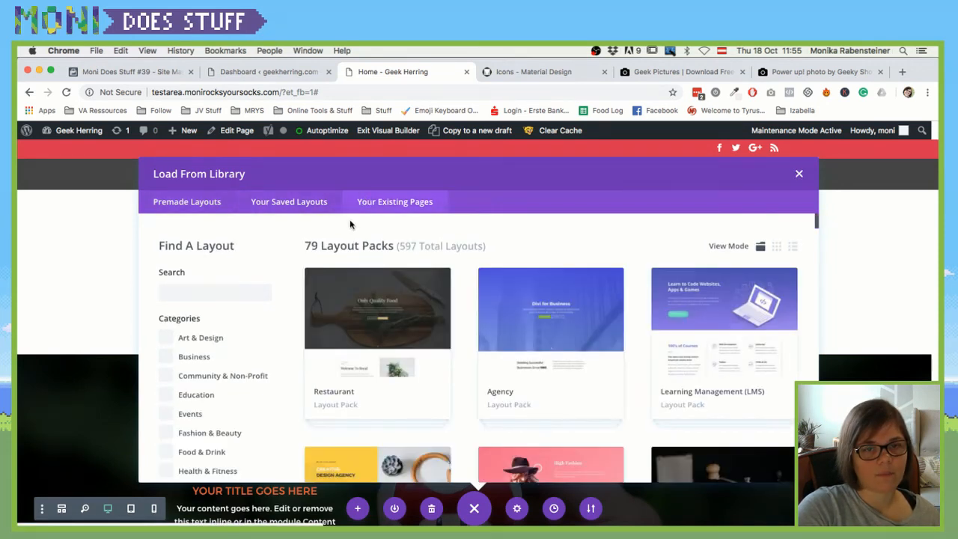
{"action": "left_click", "coordinate": [331, 209]}
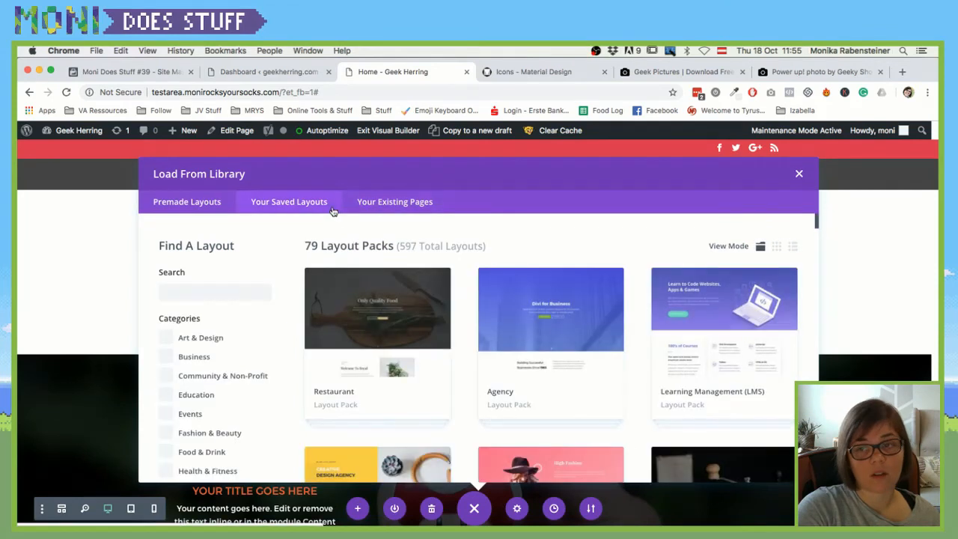
{"action": "left_click", "coordinate": [799, 175]}
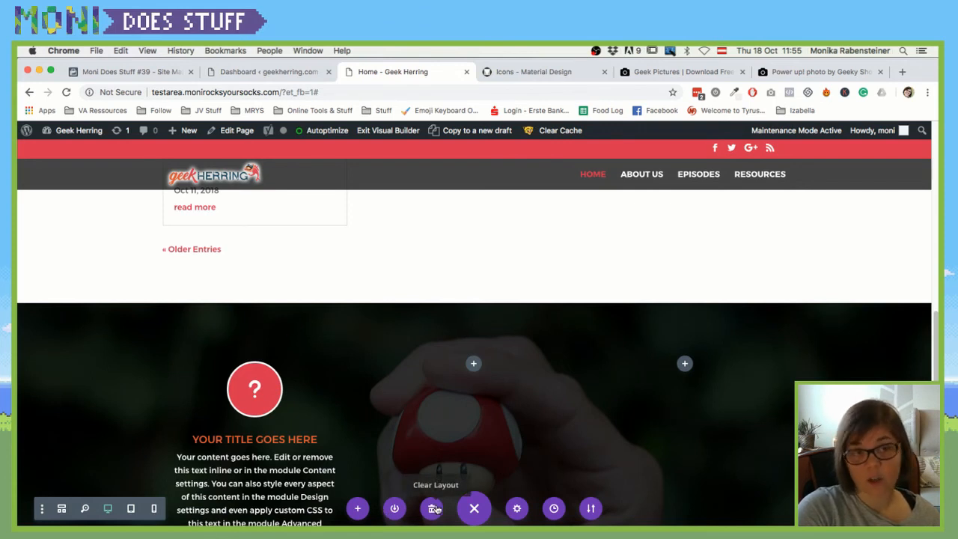
Step: Collapse and reopen the builder's page controls, and preview the page in wireframe, zoomed-out, desktop and tablet views
{"action": "left_click", "coordinate": [474, 508]}
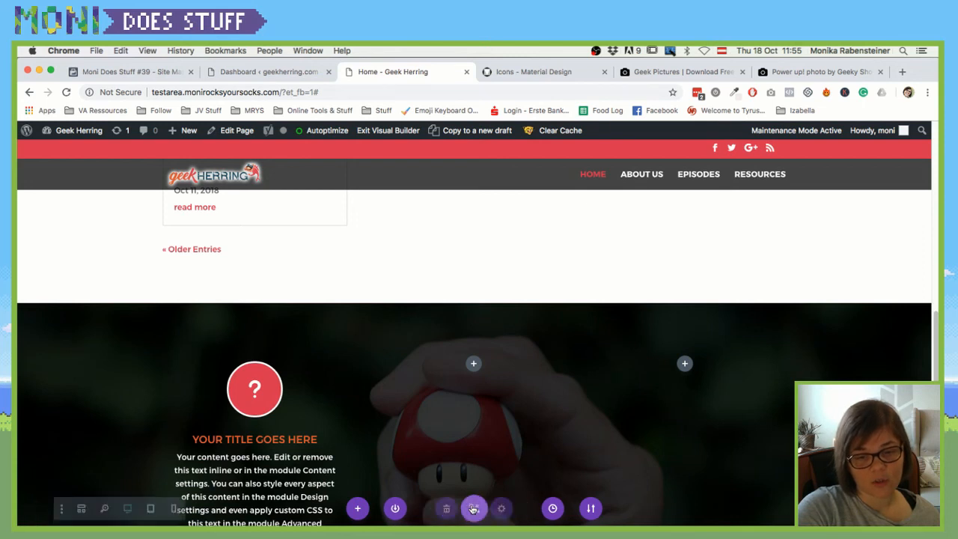
{"action": "left_click", "coordinate": [474, 508]}
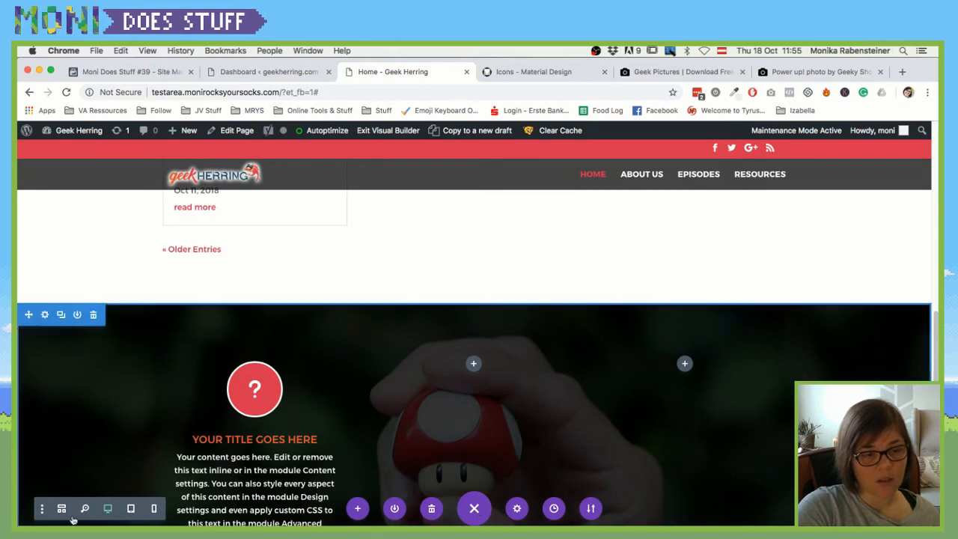
{"action": "left_click", "coordinate": [62, 509]}
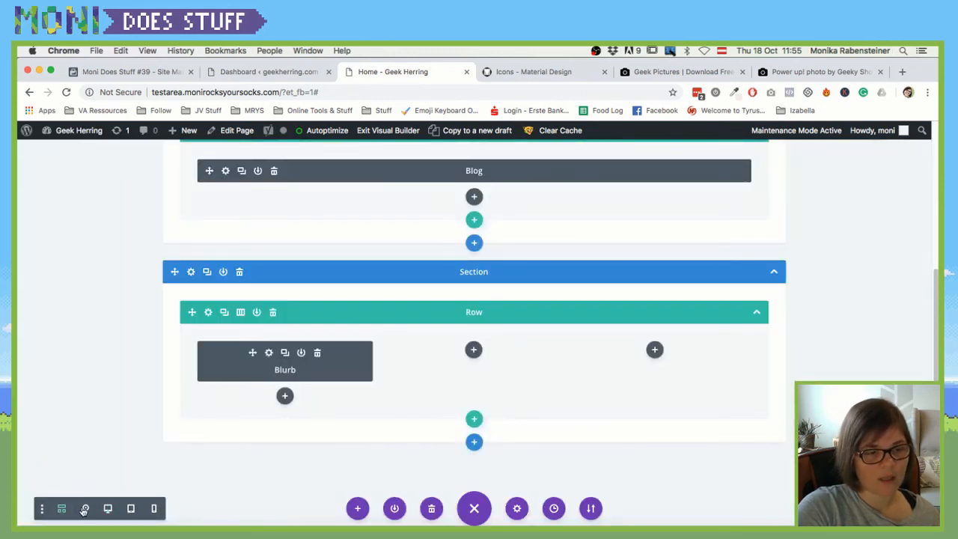
{"action": "left_click", "coordinate": [85, 509]}
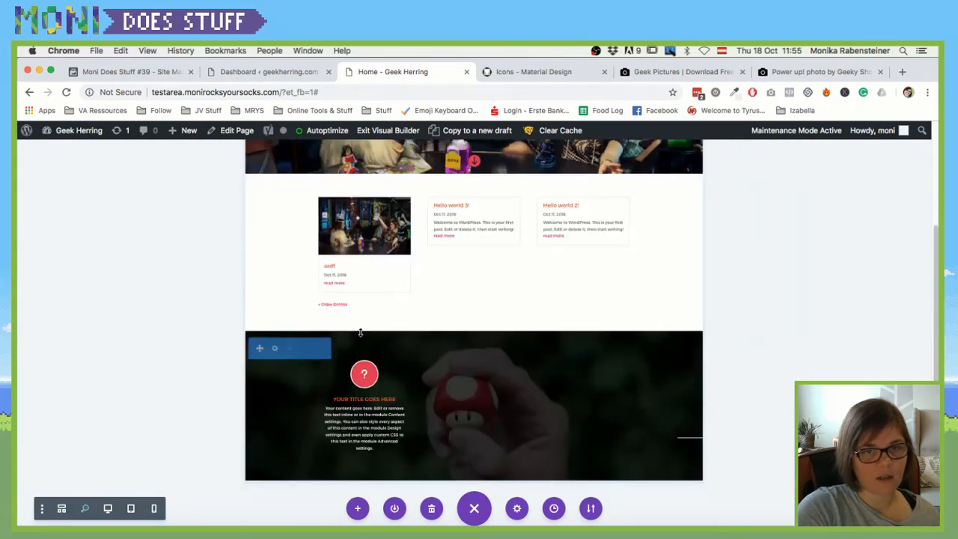
{"action": "left_click", "coordinate": [108, 509]}
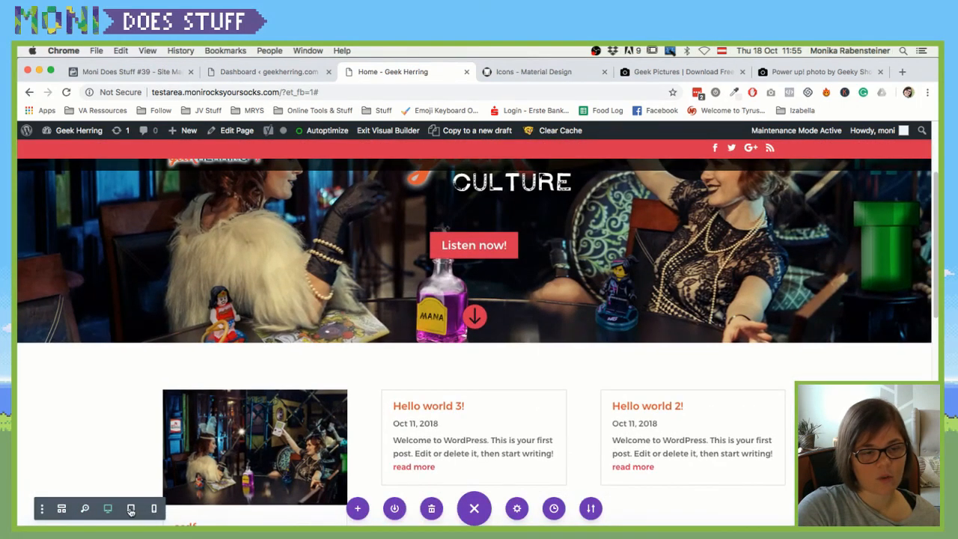
{"action": "left_click", "coordinate": [131, 509]}
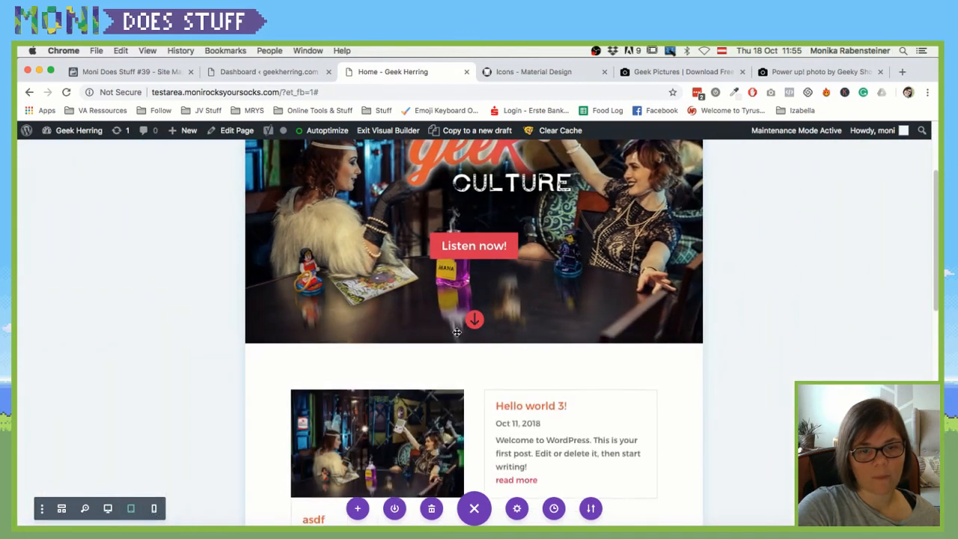
Step: Review the blog posts in tablet and phone previews, and return the page to the desktop view
{"action": "scroll", "coordinate": [456, 333], "scroll_direction": "up", "scroll_amount": 3}
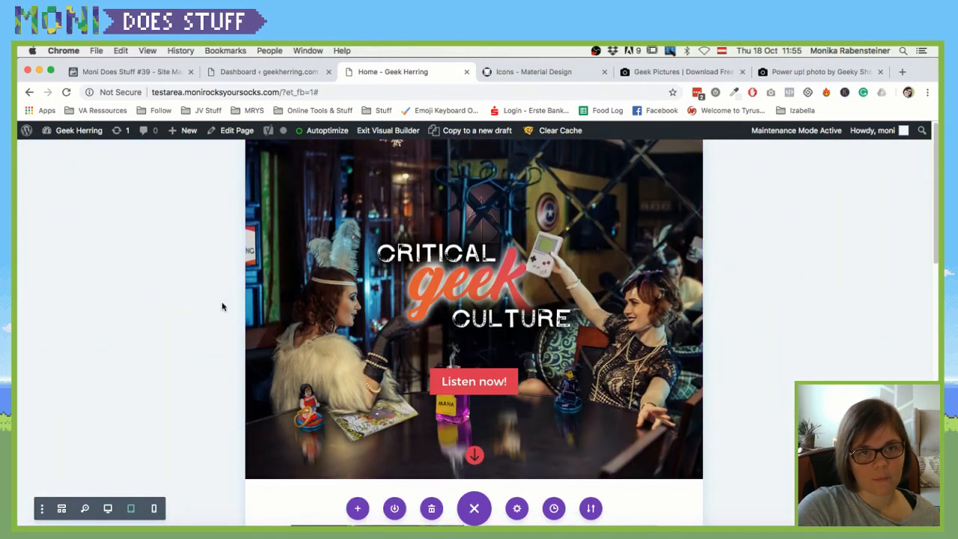
{"action": "scroll", "coordinate": [222, 306], "scroll_direction": "down", "scroll_amount": 4}
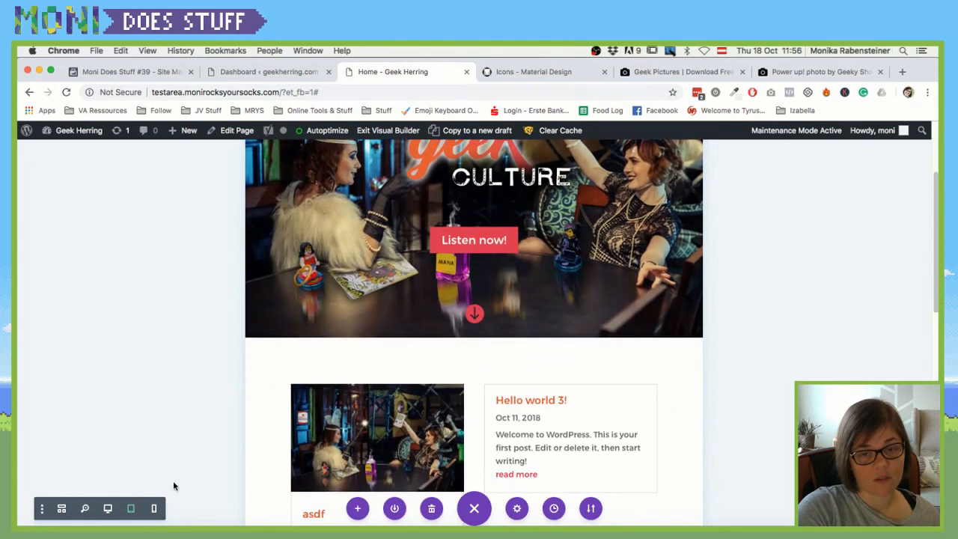
{"action": "scroll", "coordinate": [173, 487], "scroll_direction": "down", "scroll_amount": 3}
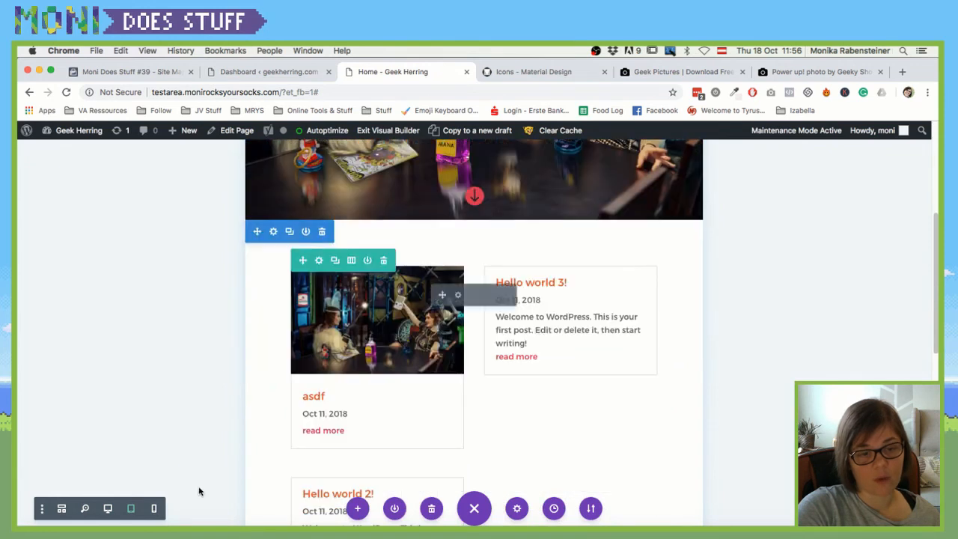
{"action": "left_click", "coordinate": [151, 508]}
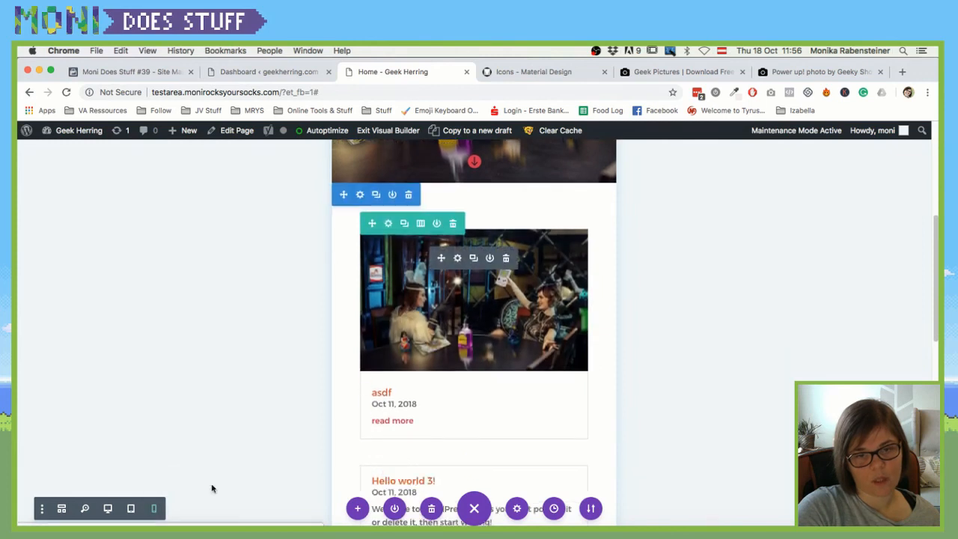
{"action": "left_click", "coordinate": [130, 508]}
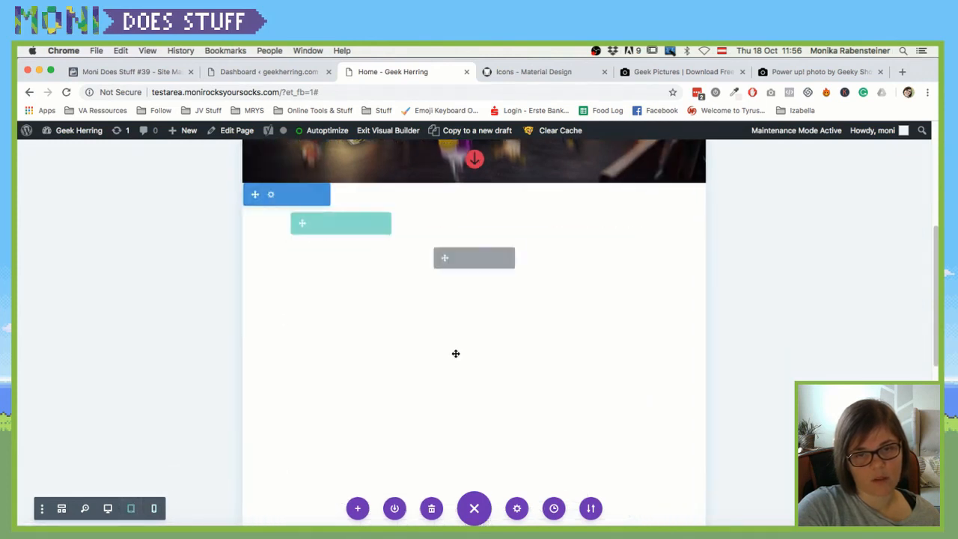
{"action": "scroll", "coordinate": [506, 304], "scroll_direction": "down", "scroll_amount": 2}
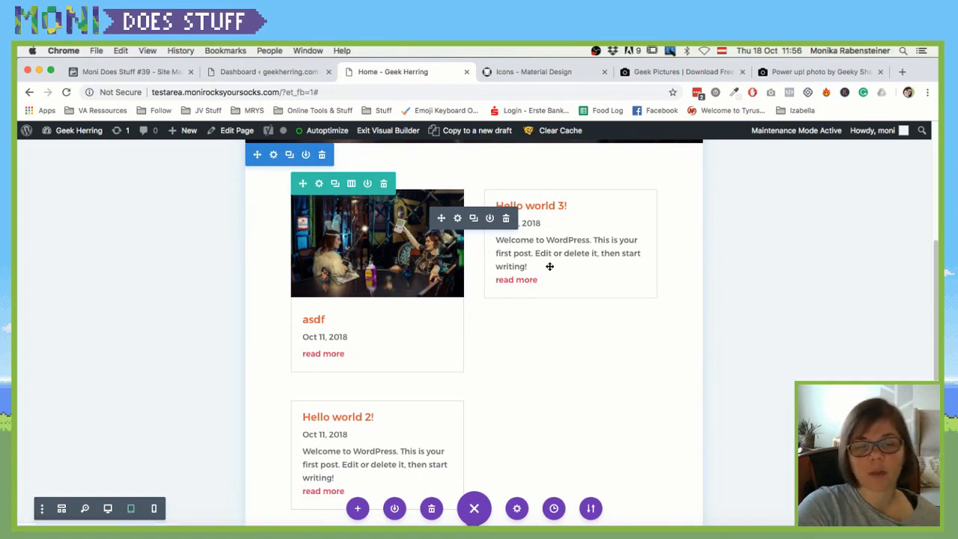
{"action": "scroll", "coordinate": [334, 310], "scroll_direction": "down", "scroll_amount": 3}
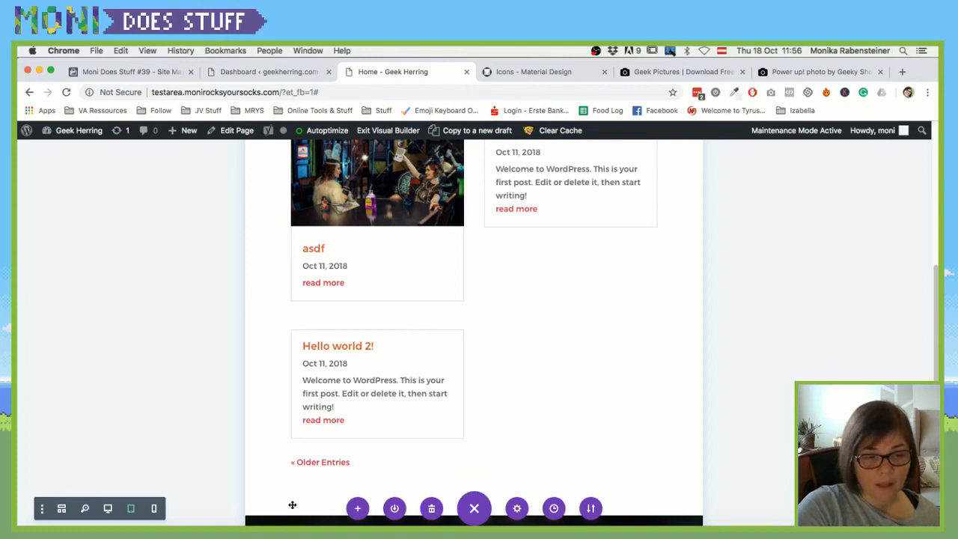
{"action": "left_click", "coordinate": [108, 508]}
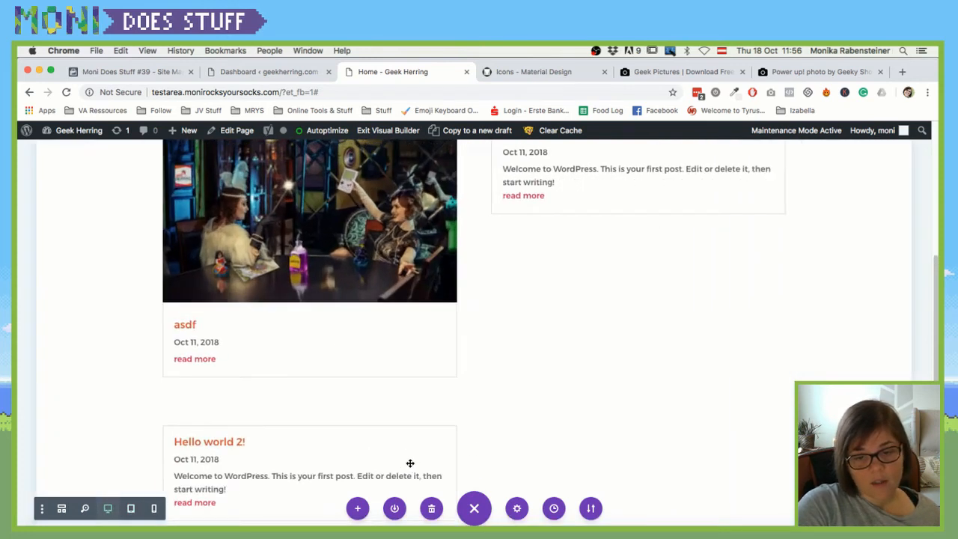
Step: Open the page settings and look through the Page, Split Testing and Background content options
{"action": "left_click", "coordinate": [516, 510]}
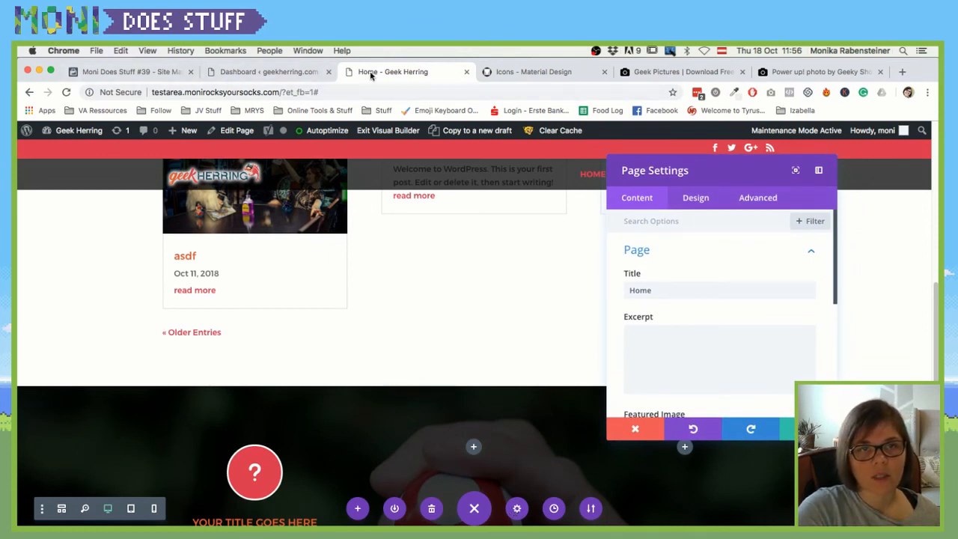
{"action": "scroll", "coordinate": [666, 297], "scroll_direction": "down", "scroll_amount": 5}
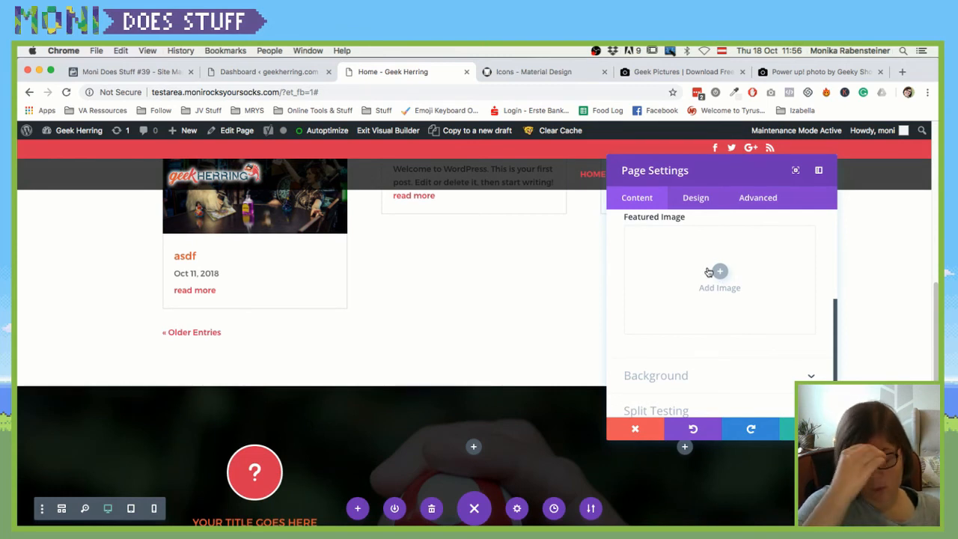
{"action": "scroll", "coordinate": [708, 318], "scroll_direction": "down", "scroll_amount": 2}
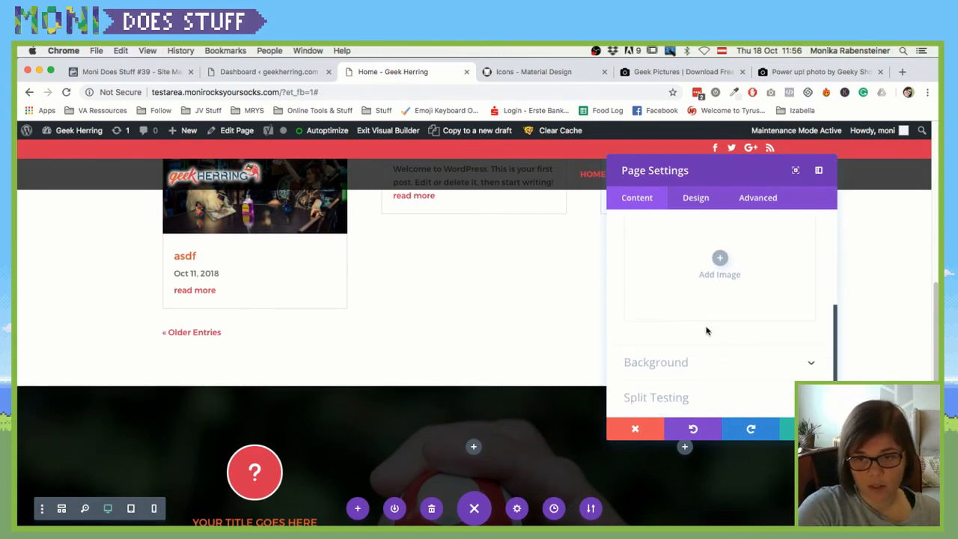
{"action": "left_click", "coordinate": [694, 371]}
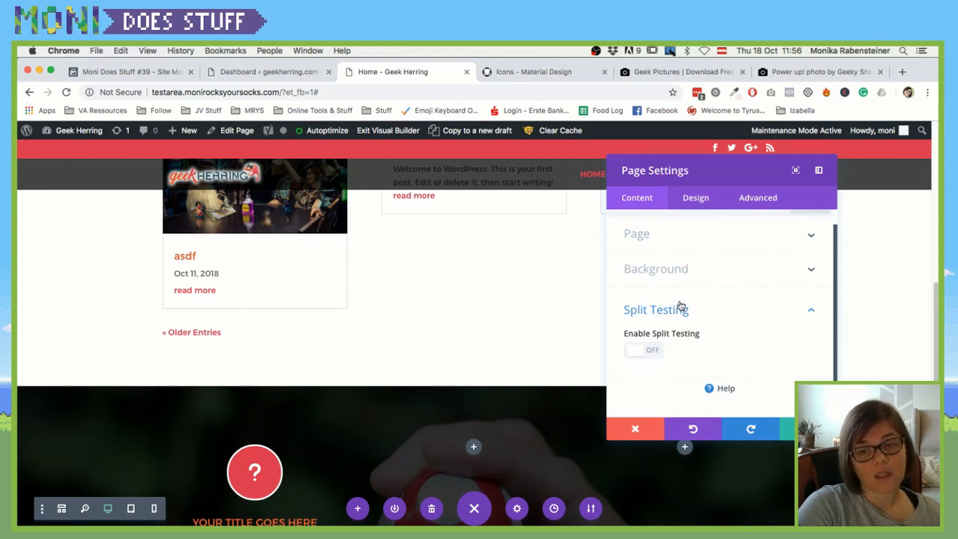
{"action": "left_click", "coordinate": [681, 308]}
{"action": "left_click", "coordinate": [681, 289]}
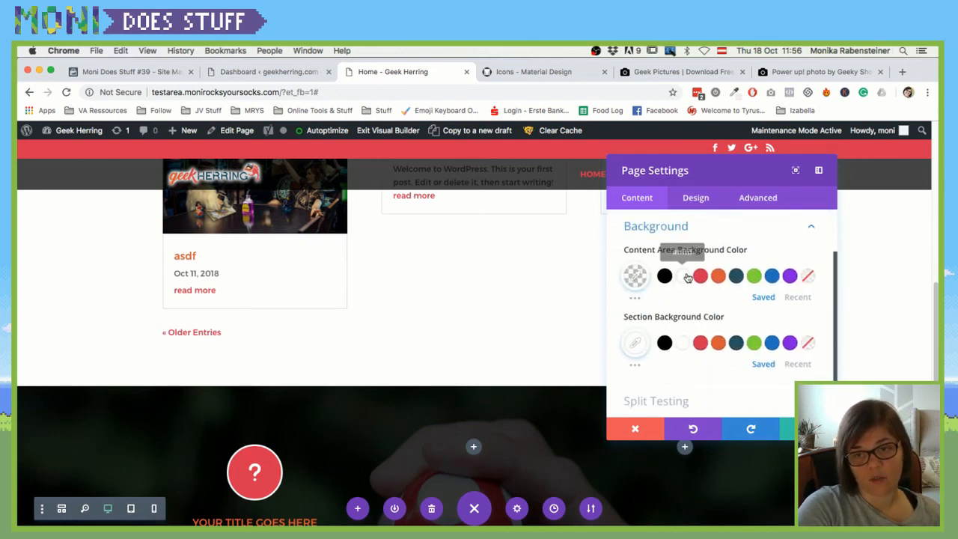
{"action": "left_click", "coordinate": [656, 226]}
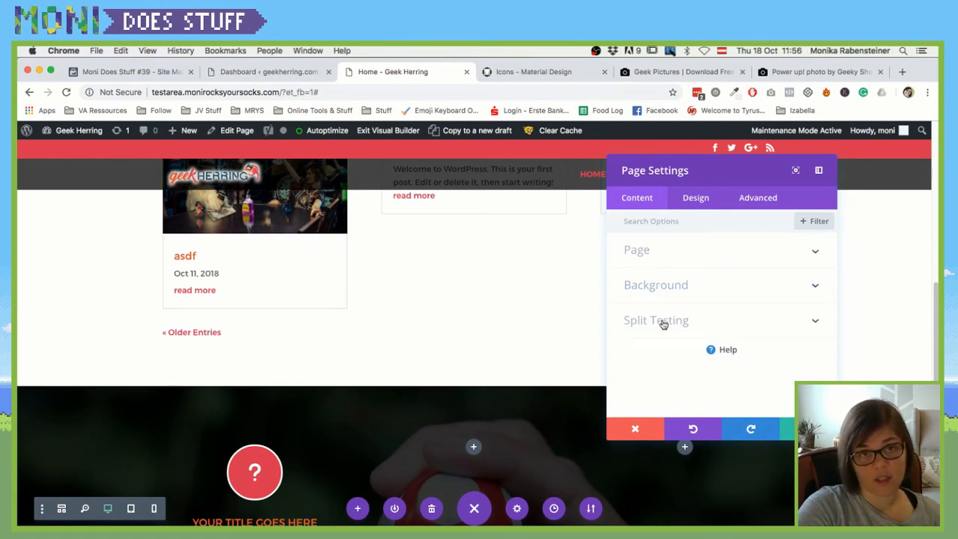
Step: View the color picker palette in the page's design settings and collapse it again
{"action": "left_click", "coordinate": [705, 201]}
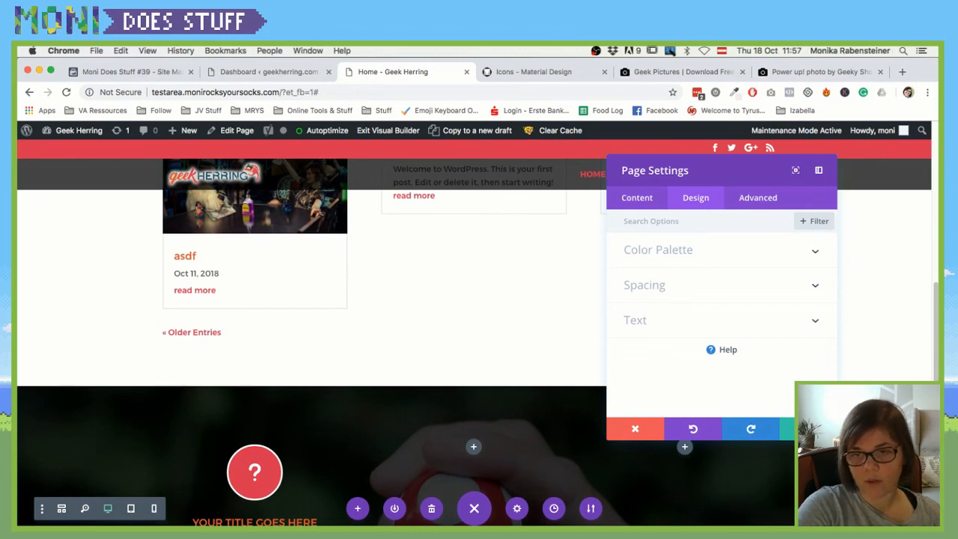
{"action": "left_click", "coordinate": [680, 254]}
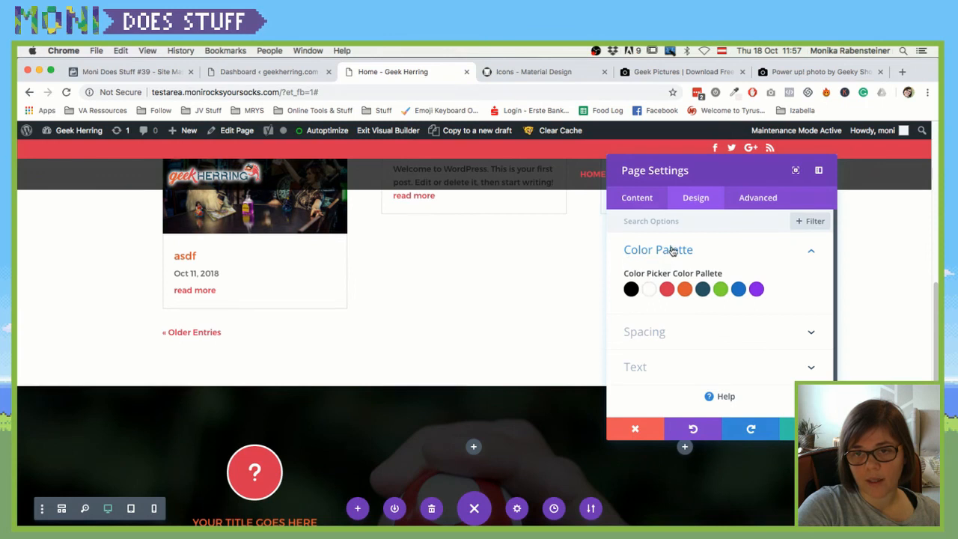
{"action": "left_click", "coordinate": [672, 252]}
Step: Try page gutter widths of 1 and 2 on the blog posts, and reset the gutter width to its default
{"action": "left_click", "coordinate": [671, 288]}
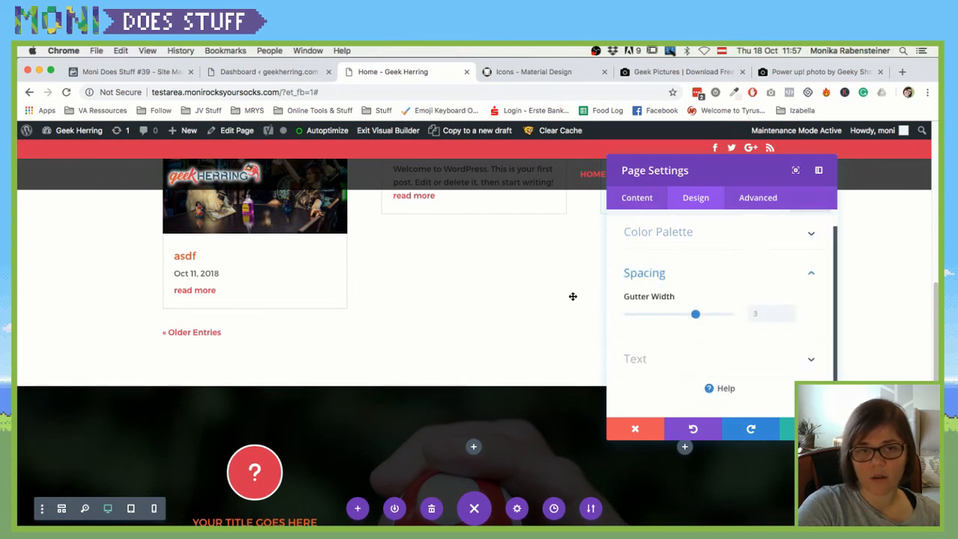
{"action": "scroll", "coordinate": [438, 301], "scroll_direction": "up", "scroll_amount": 1}
{"action": "scroll", "coordinate": [404, 285], "scroll_direction": "up", "scroll_amount": 1}
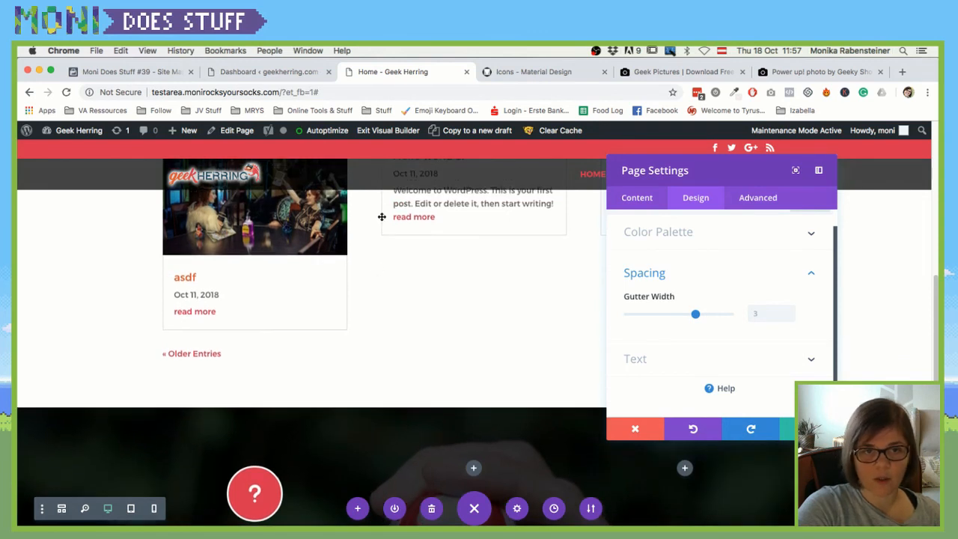
{"action": "left_click", "coordinate": [696, 315]}
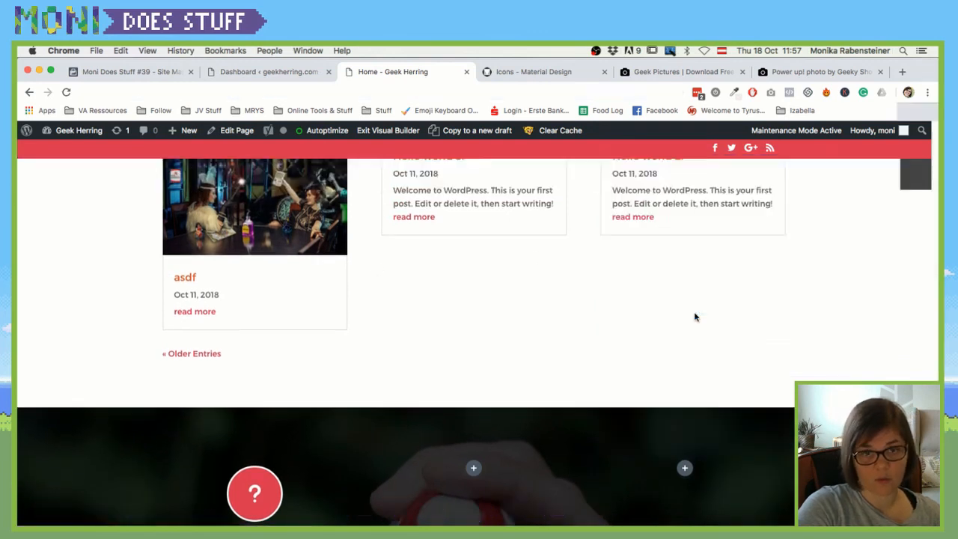
{"action": "left_click_drag", "start_coordinate": [695, 317], "coordinate": [628, 326]}
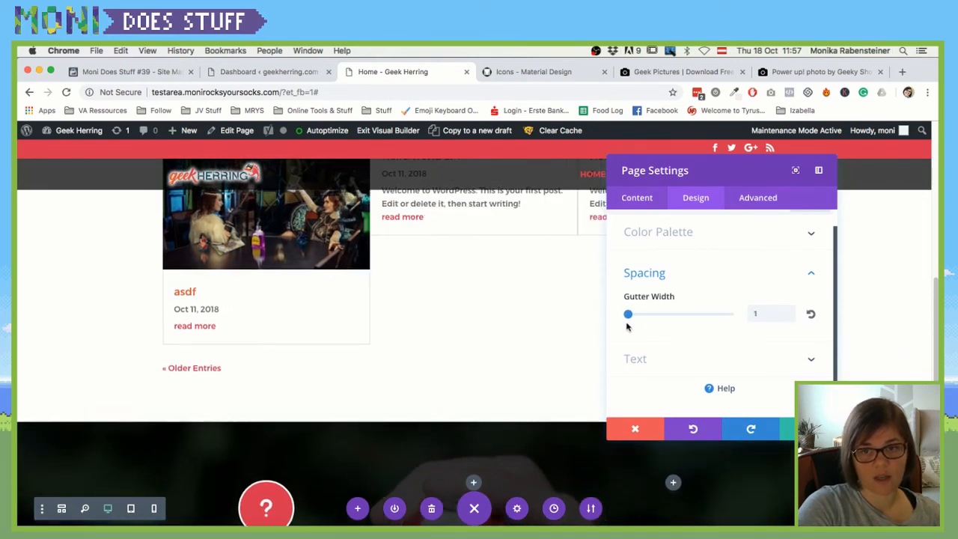
{"action": "scroll", "coordinate": [469, 300], "scroll_direction": "up", "scroll_amount": 2}
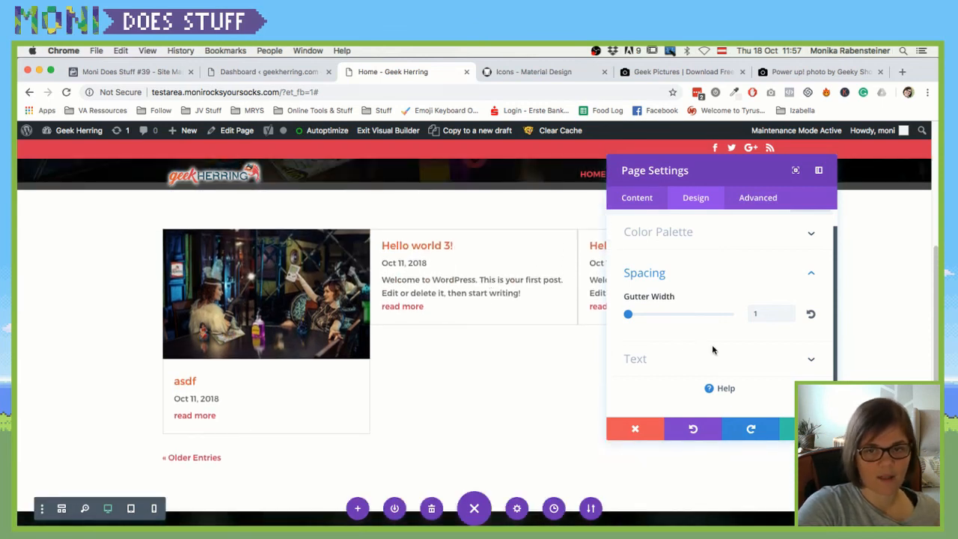
{"action": "left_click_drag", "start_coordinate": [638, 315], "coordinate": [646, 316]}
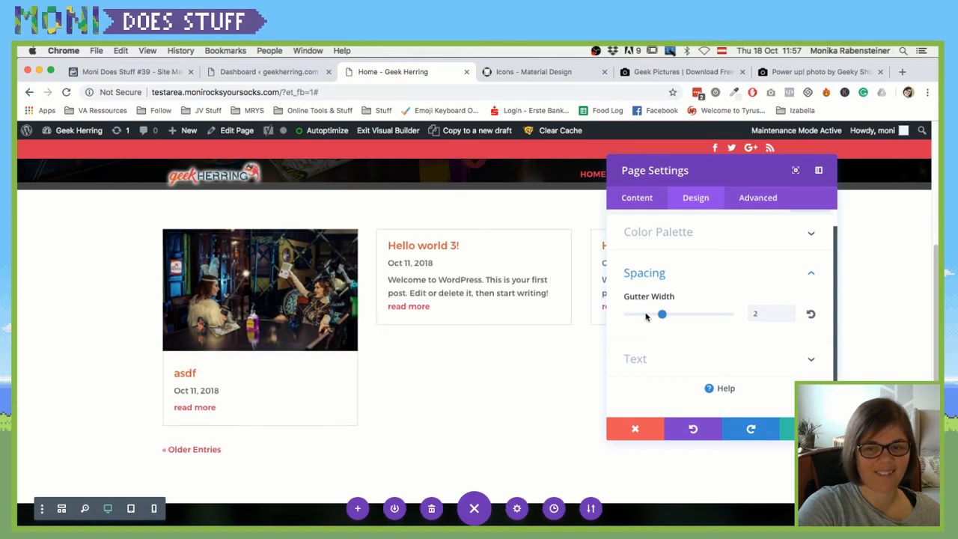
{"action": "left_click", "coordinate": [812, 315]}
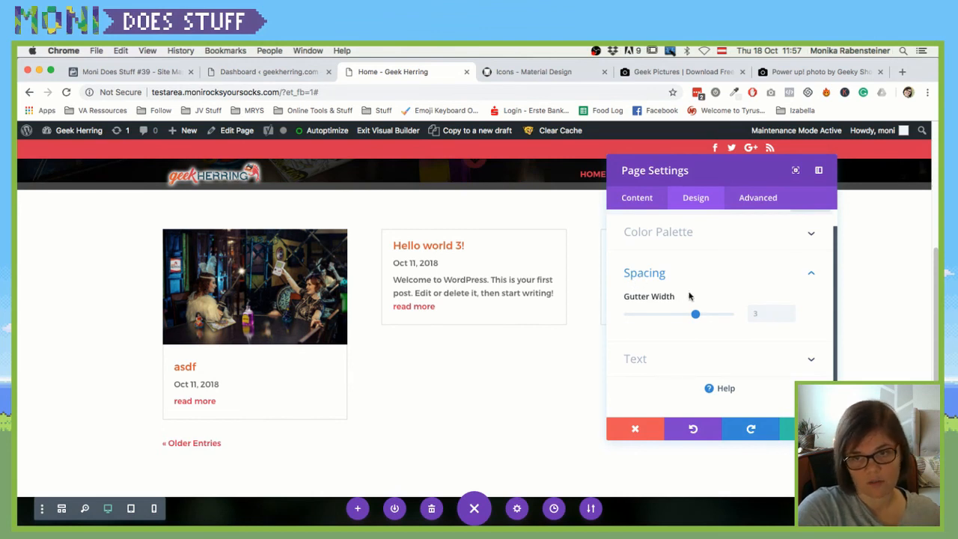
Step: Look at the page's advanced Custom CSS and Performance options, and close the page settings by saving them
{"action": "scroll", "coordinate": [395, 336], "scroll_direction": "up", "scroll_amount": 5}
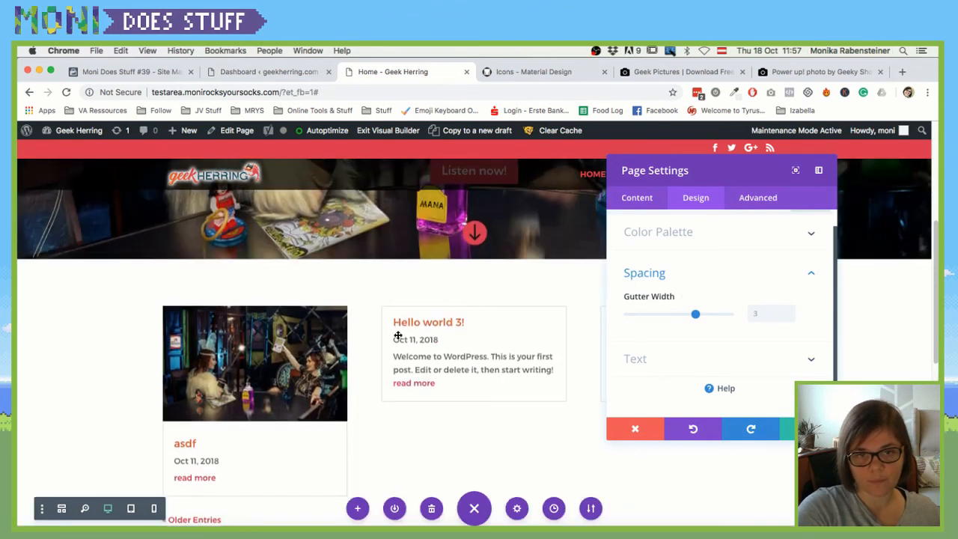
{"action": "scroll", "coordinate": [397, 334], "scroll_direction": "down", "scroll_amount": 5}
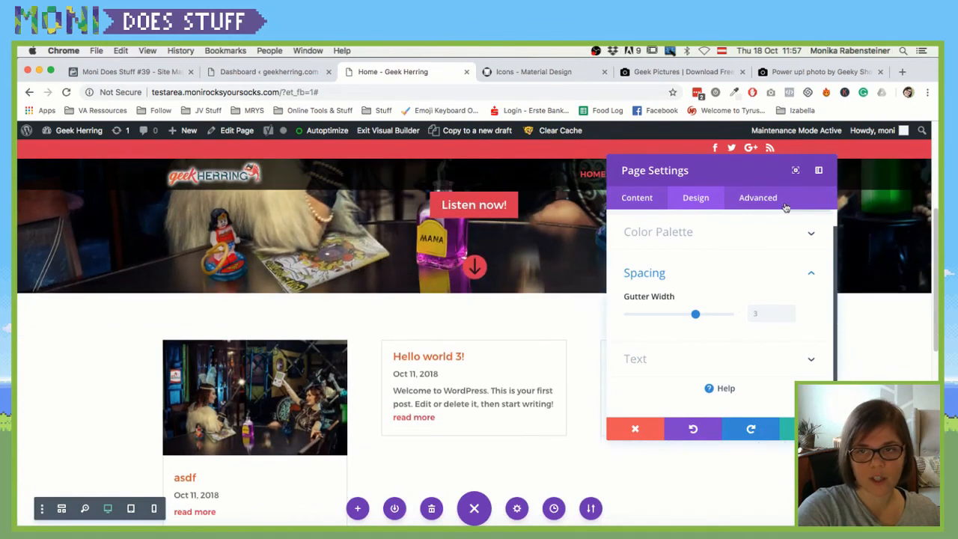
{"action": "left_click", "coordinate": [740, 201]}
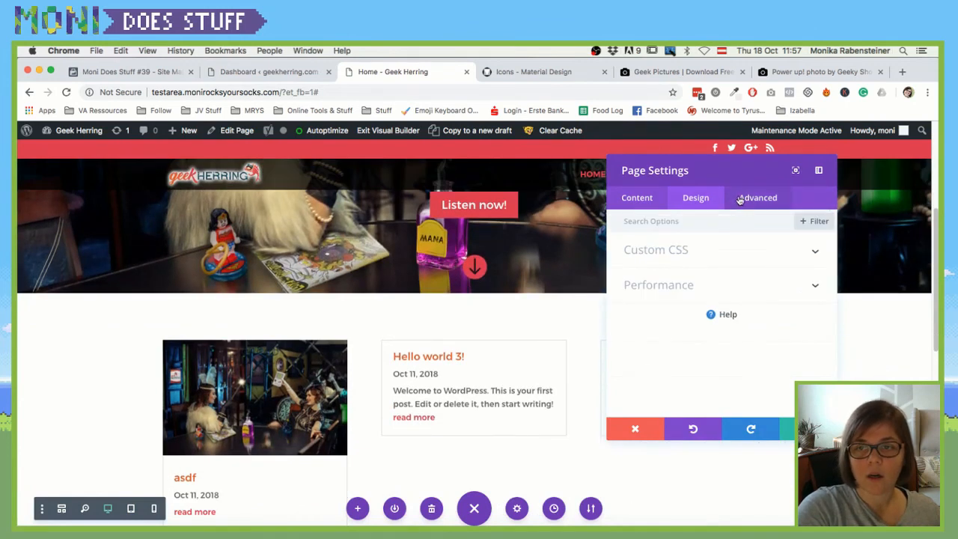
{"action": "left_click", "coordinate": [676, 250]}
{"action": "left_click", "coordinate": [686, 255]}
{"action": "left_click", "coordinate": [699, 290]}
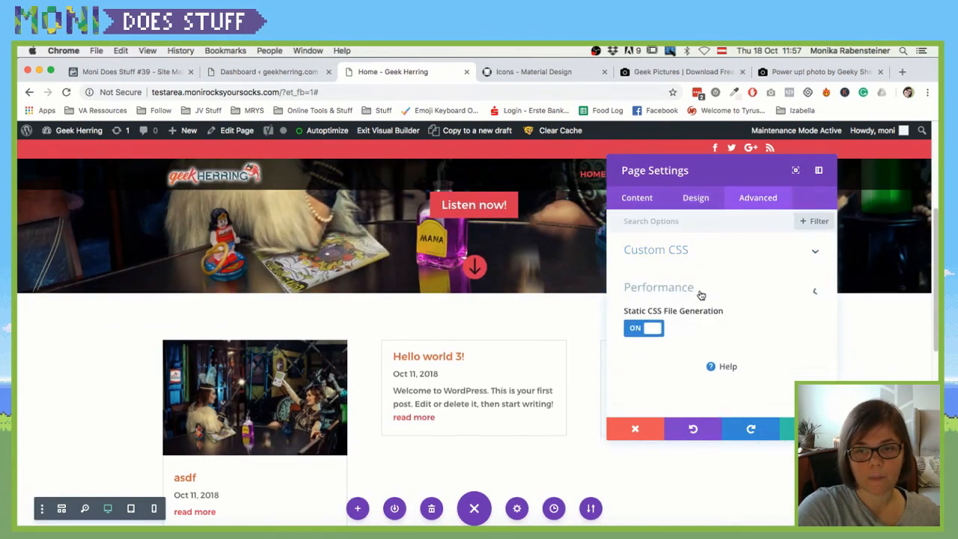
{"action": "left_click", "coordinate": [701, 292]}
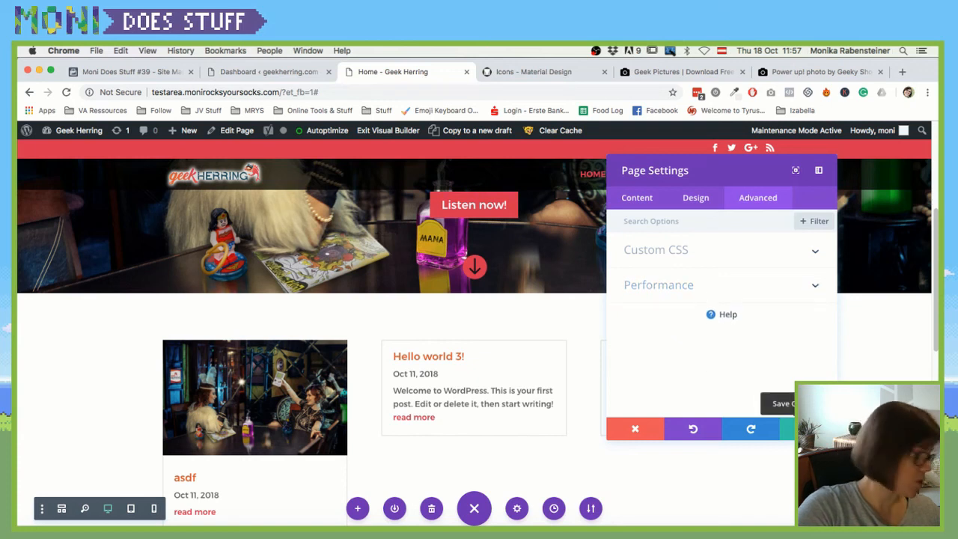
{"action": "left_click", "coordinate": [802, 429]}
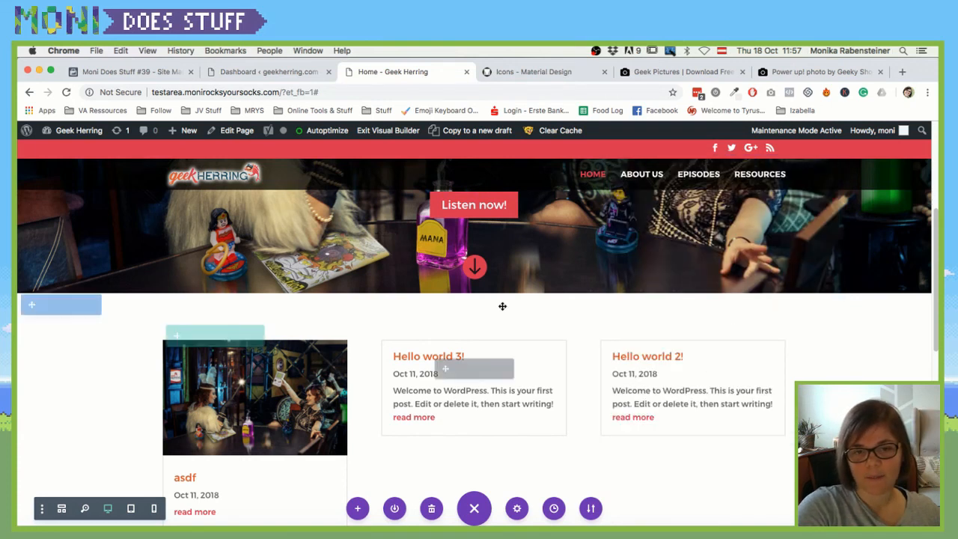
Step: Review the home page from the hero header to the circled-icon blurb in the mushroom section
{"action": "scroll", "coordinate": [485, 315], "scroll_direction": "down", "scroll_amount": 10}
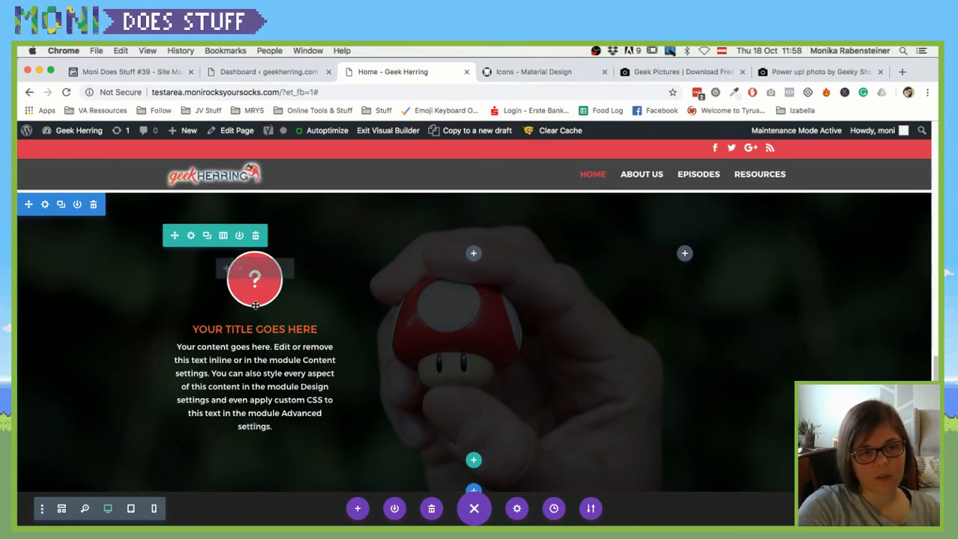
{"action": "scroll", "coordinate": [335, 321], "scroll_direction": "up", "scroll_amount": 1}
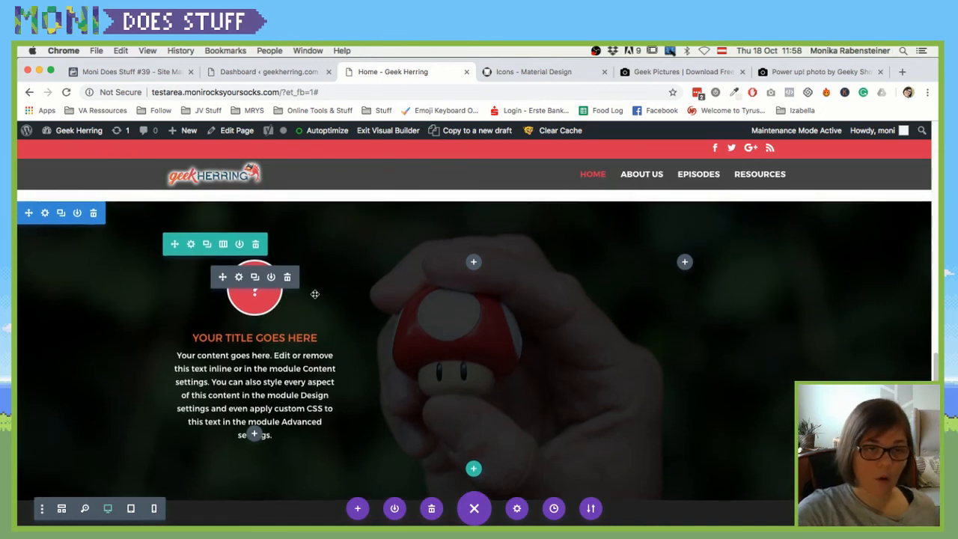
{"action": "scroll", "coordinate": [315, 296], "scroll_direction": "down", "scroll_amount": 5}
{"action": "scroll", "coordinate": [315, 297], "scroll_direction": "up", "scroll_amount": 5}
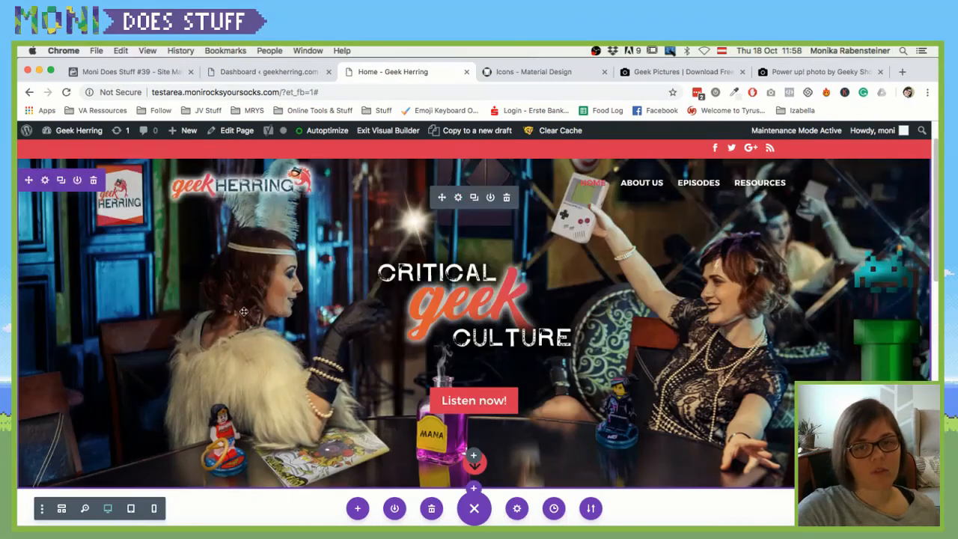
{"action": "scroll", "coordinate": [247, 299], "scroll_direction": "down", "scroll_amount": 10}
{"action": "scroll", "coordinate": [247, 299], "scroll_direction": "up", "scroll_amount": 3}
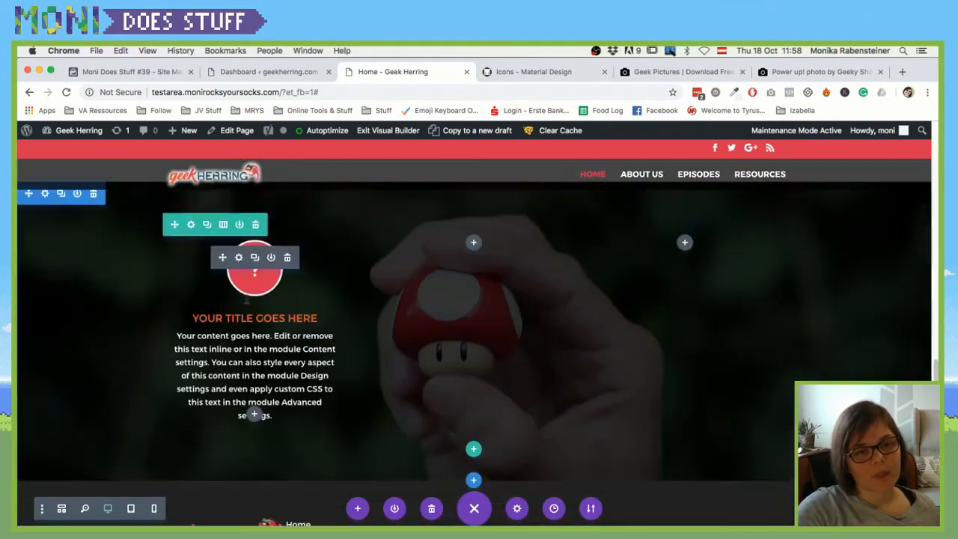
{"action": "scroll", "coordinate": [247, 298], "scroll_direction": "down", "scroll_amount": 1}
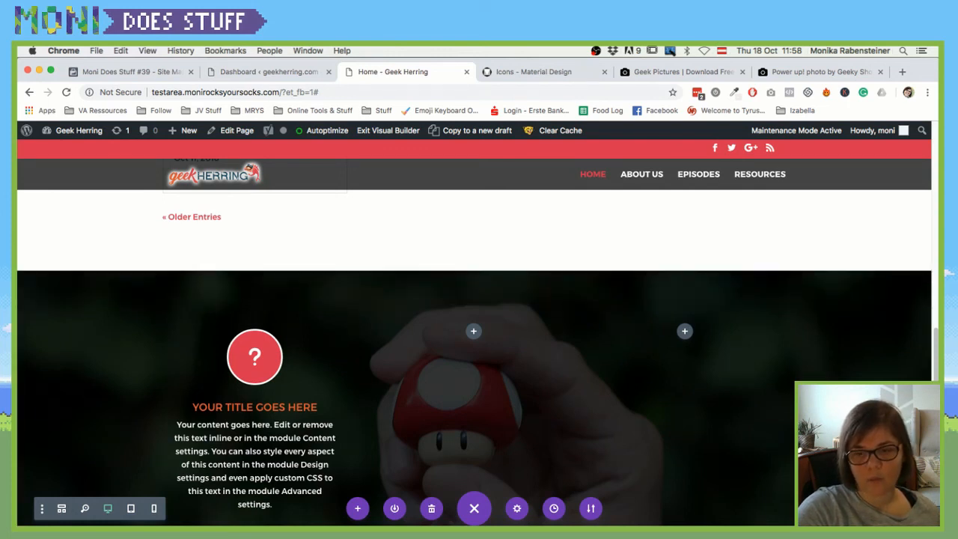
{"action": "scroll", "coordinate": [496, 357], "scroll_direction": "down", "scroll_amount": 2}
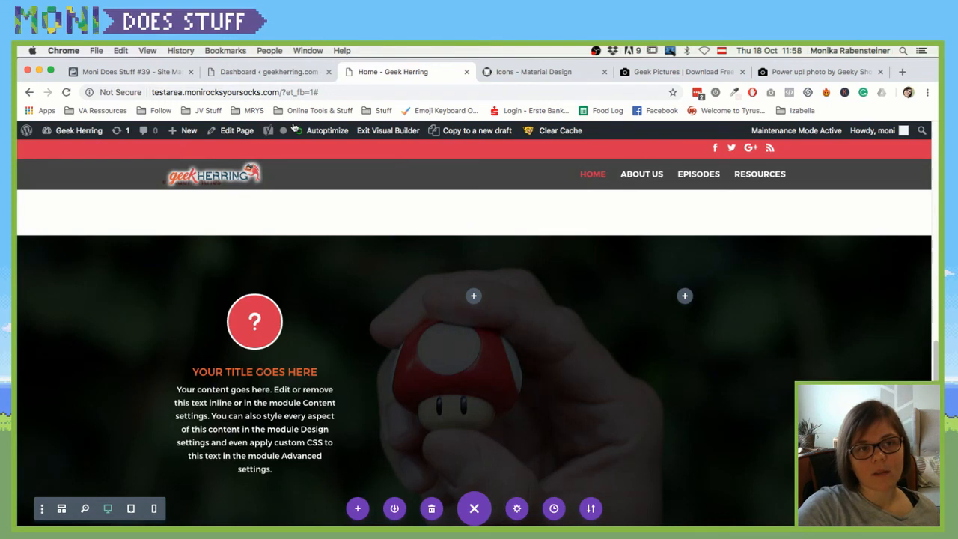
Step: Check the mushroom section and footer, and exit the Visual Builder to the live home page
{"action": "scroll", "coordinate": [487, 288], "scroll_direction": "down", "scroll_amount": 5}
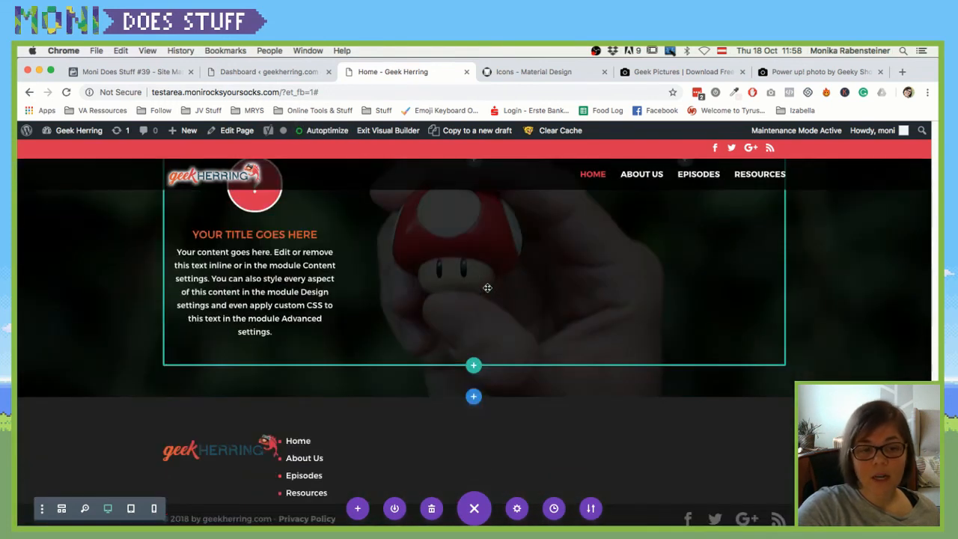
{"action": "scroll", "coordinate": [547, 280], "scroll_direction": "up", "scroll_amount": 3}
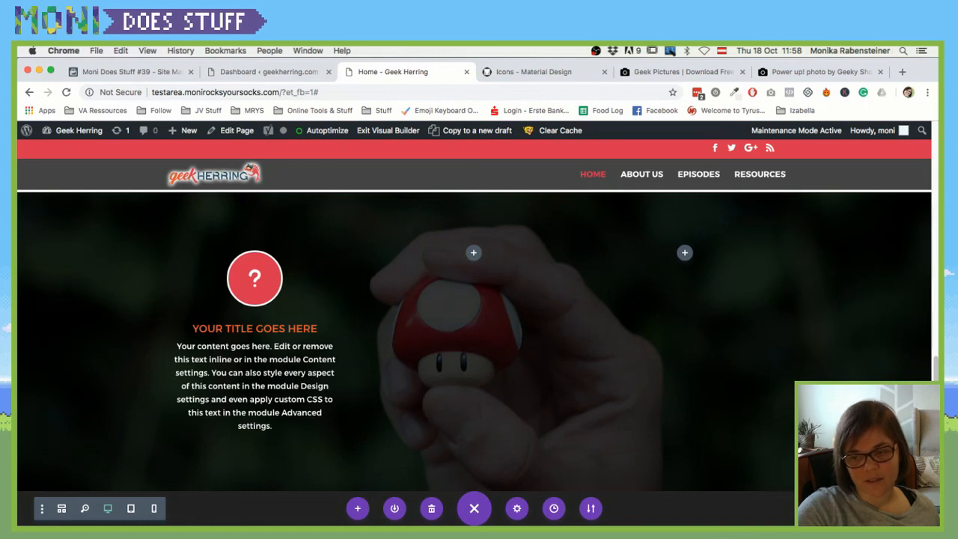
{"action": "left_click", "coordinate": [388, 132]}
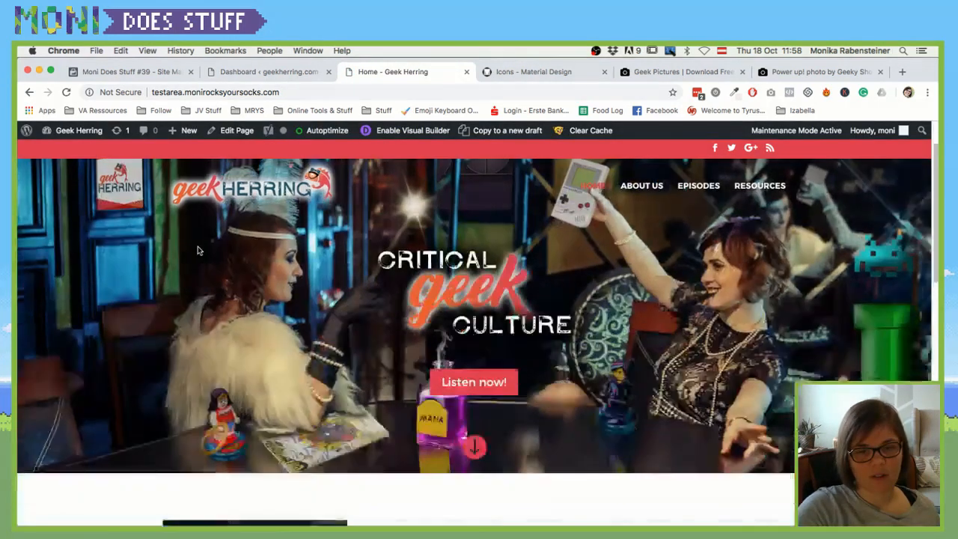
Step: Examine the live home page from the hero header past the blog posts to the mushroom blurb section and footer
{"action": "scroll", "coordinate": [197, 246], "scroll_direction": "down", "scroll_amount": 10}
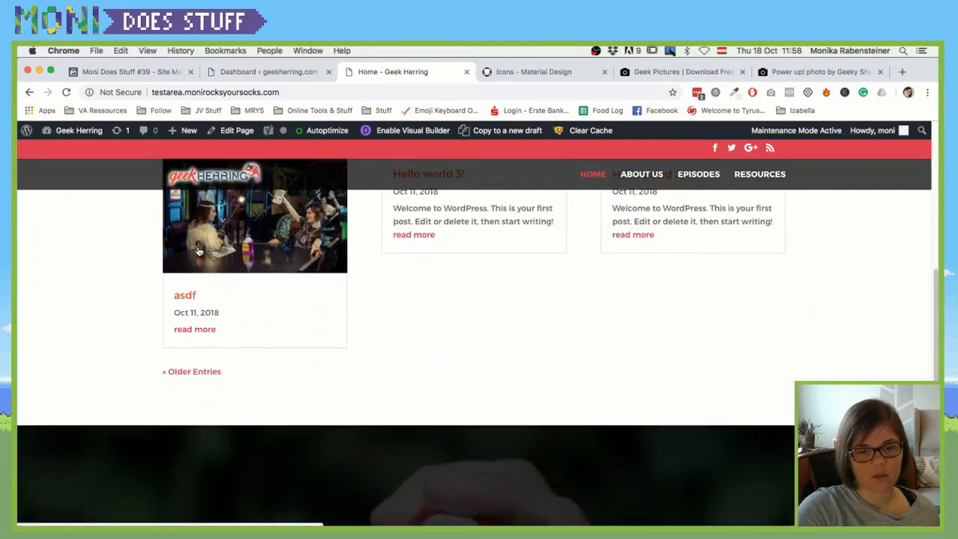
{"action": "scroll", "coordinate": [198, 251], "scroll_direction": "down", "scroll_amount": 5}
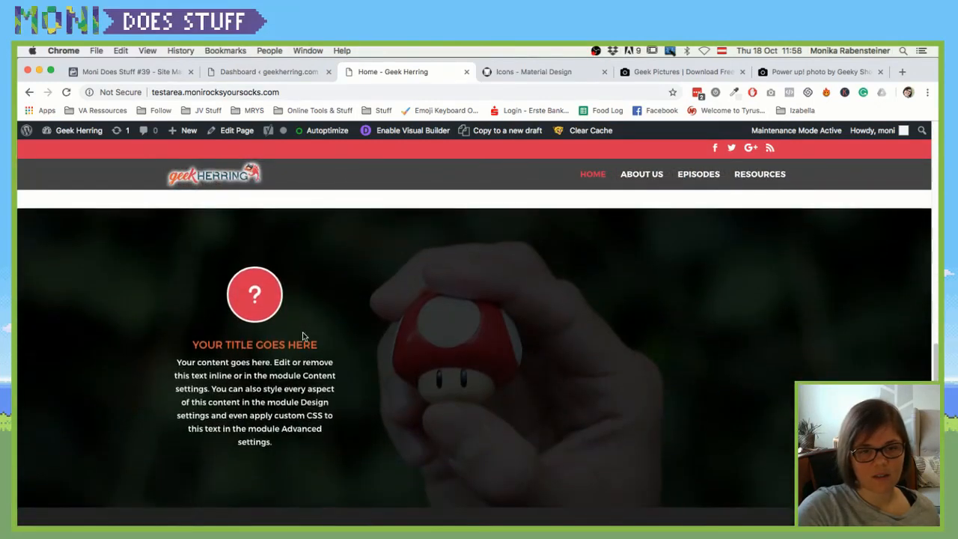
{"action": "scroll", "coordinate": [303, 336], "scroll_direction": "down", "scroll_amount": 2}
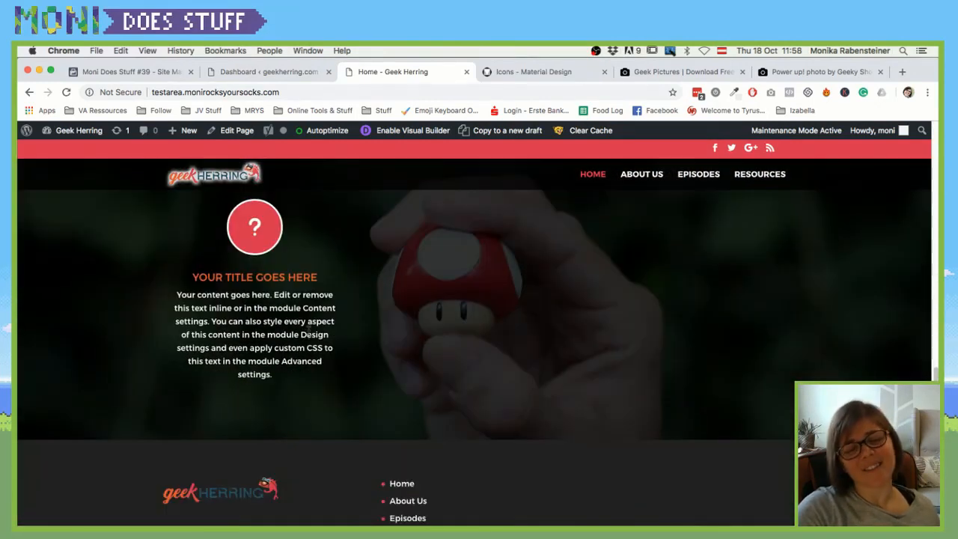
{"action": "scroll", "coordinate": [308, 334], "scroll_direction": "down", "scroll_amount": 2}
{"action": "scroll", "coordinate": [309, 334], "scroll_direction": "up", "scroll_amount": 5}
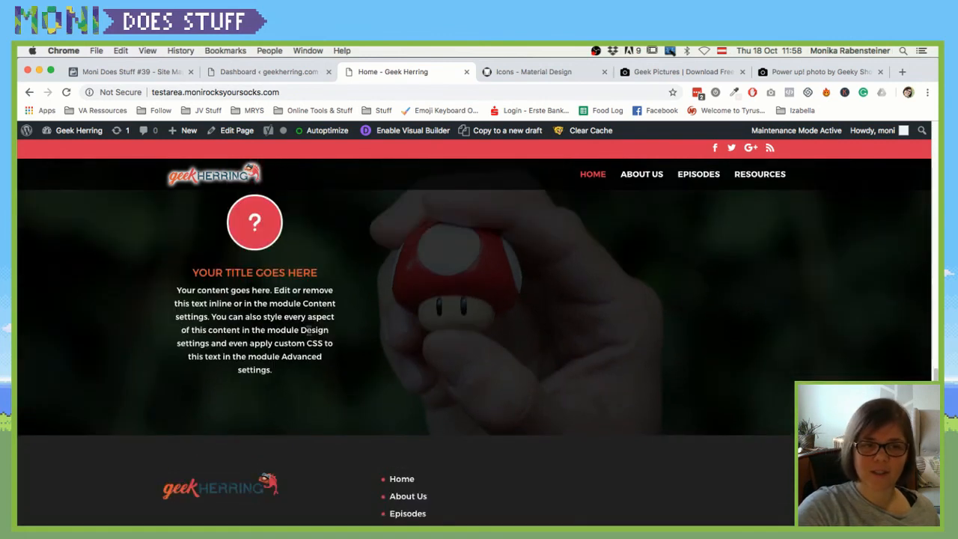
{"action": "scroll", "coordinate": [308, 334], "scroll_direction": "up", "scroll_amount": 10}
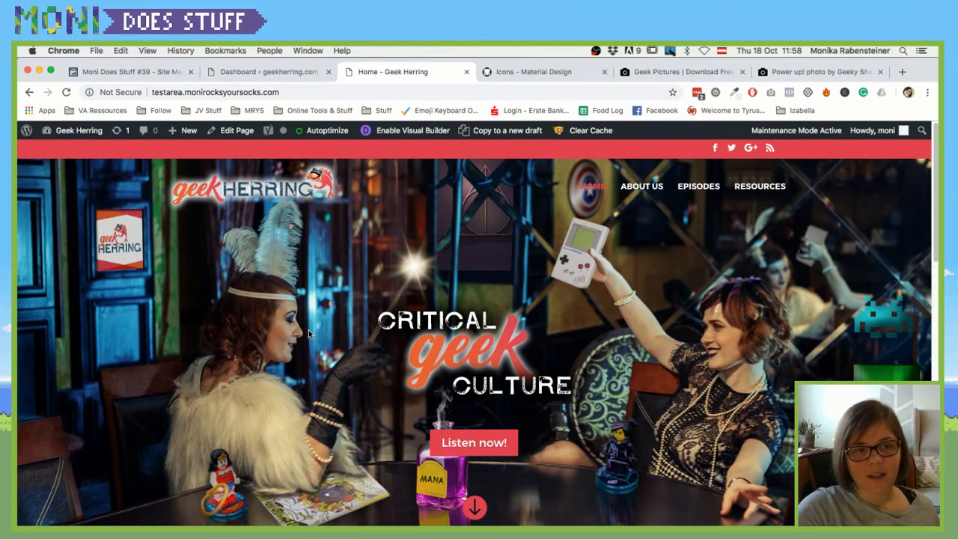
{"action": "scroll", "coordinate": [309, 334], "scroll_direction": "down", "scroll_amount": 10}
{"action": "scroll", "coordinate": [309, 333], "scroll_direction": "up", "scroll_amount": 2}
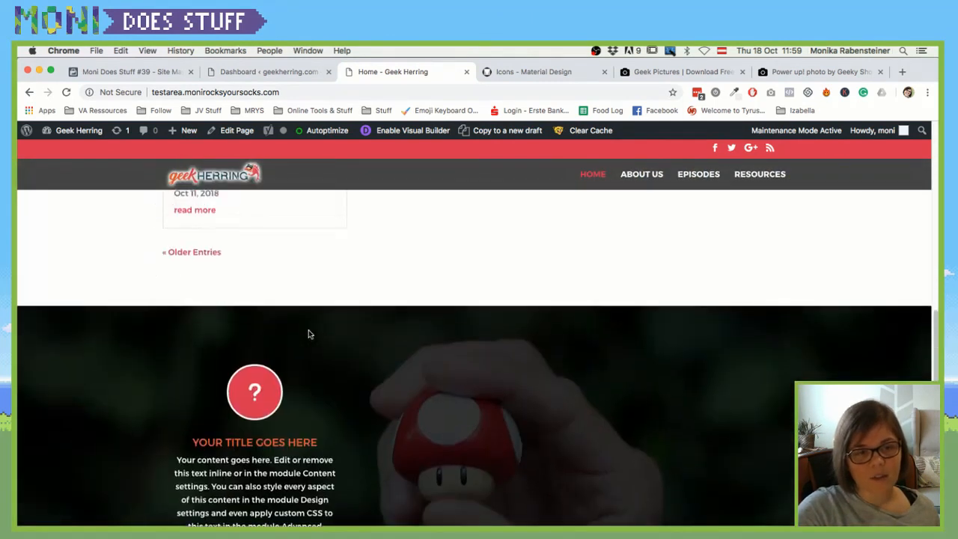
{"action": "scroll", "coordinate": [308, 334], "scroll_direction": "up", "scroll_amount": 8}
{"action": "scroll", "coordinate": [309, 334], "scroll_direction": "down", "scroll_amount": 10}
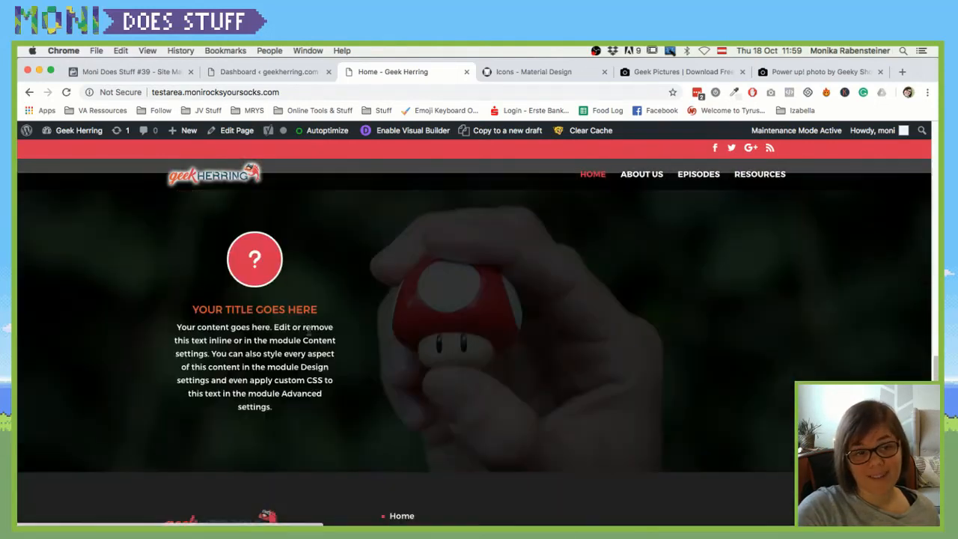
{"action": "scroll", "coordinate": [308, 329], "scroll_direction": "up", "scroll_amount": 2}
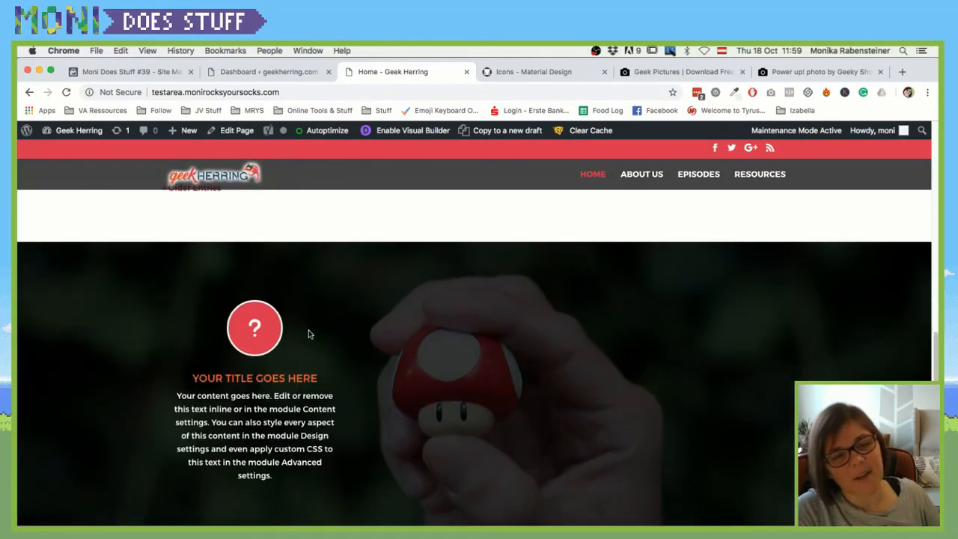
{"action": "scroll", "coordinate": [308, 334], "scroll_direction": "up", "scroll_amount": 2}
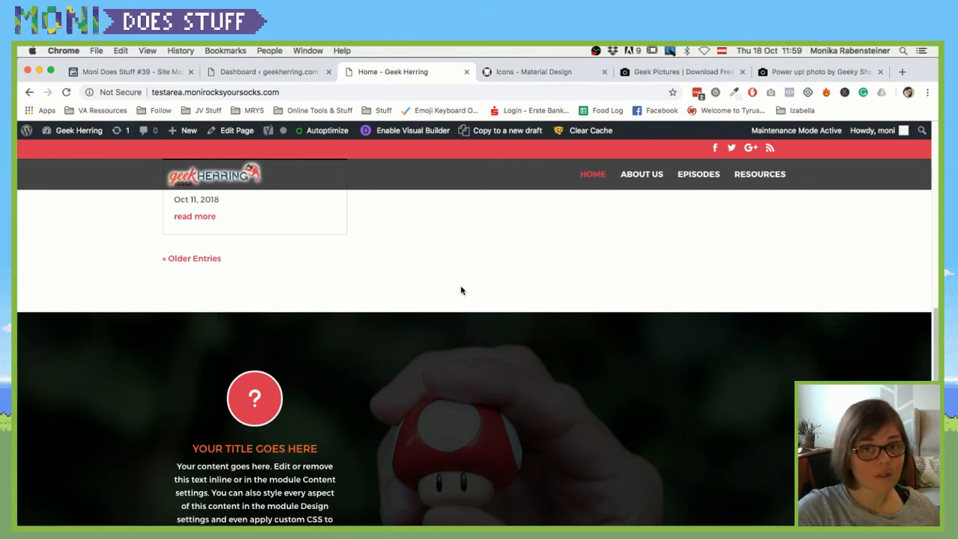
{"action": "scroll", "coordinate": [460, 299], "scroll_direction": "down", "scroll_amount": 4}
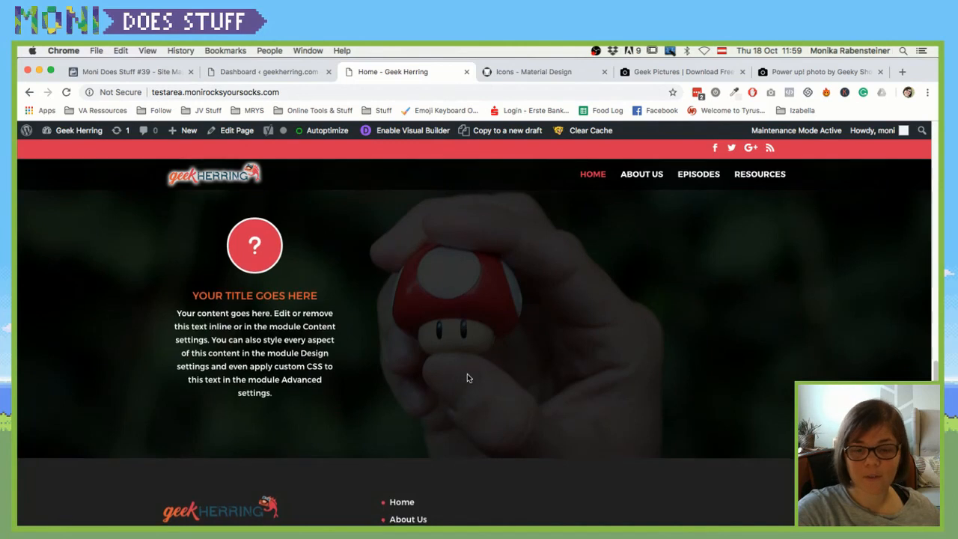